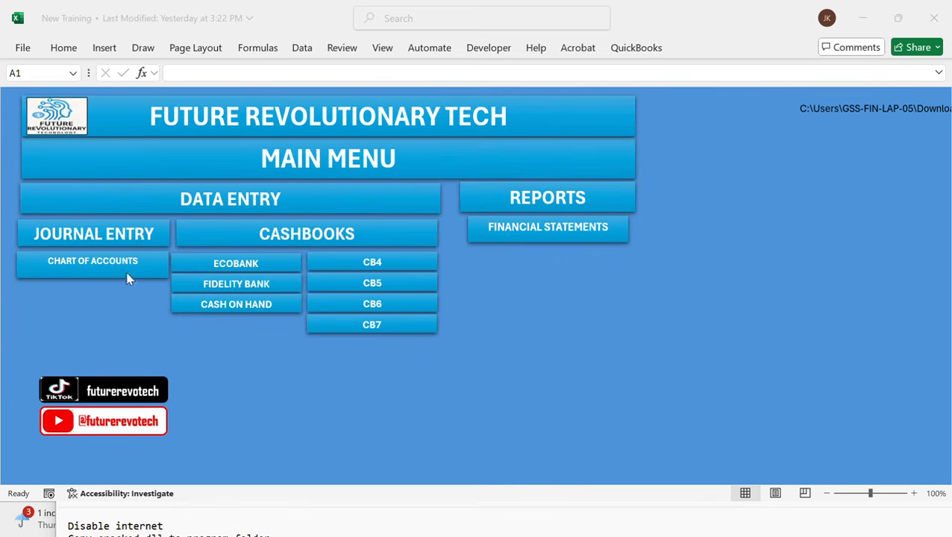
# Browse the ECOBANK, FIDELITY BANK, CASH ON HAND, CB4, CB5, CB6 and CB7 cashbook sheets of the accounting workbook
pyautogui.click(258, 266)
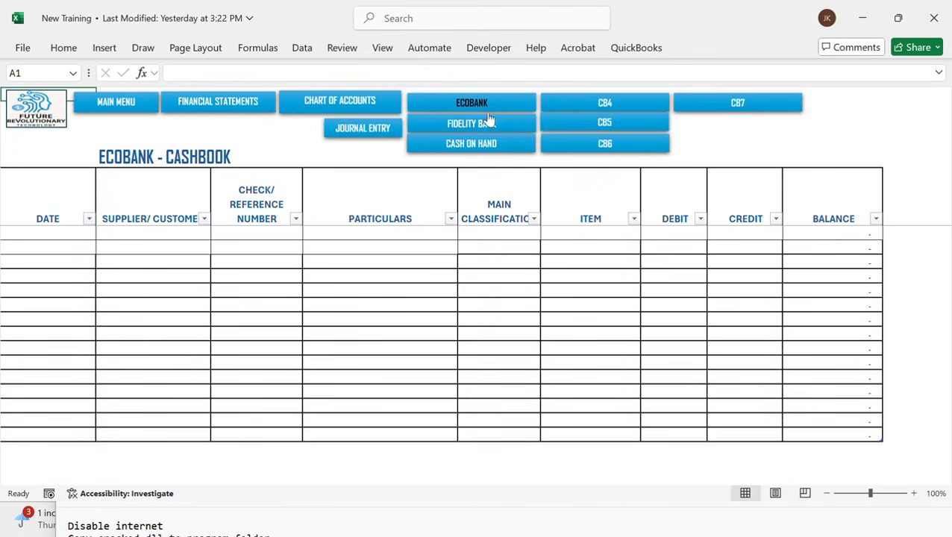
pyautogui.hscroll(-1, 615, 314)
pyautogui.click(466, 121)
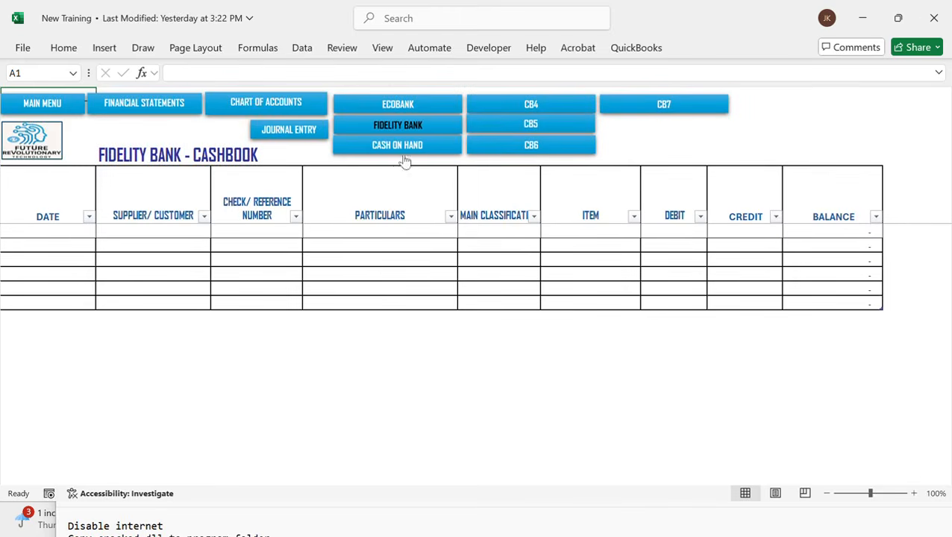
pyautogui.click(413, 149)
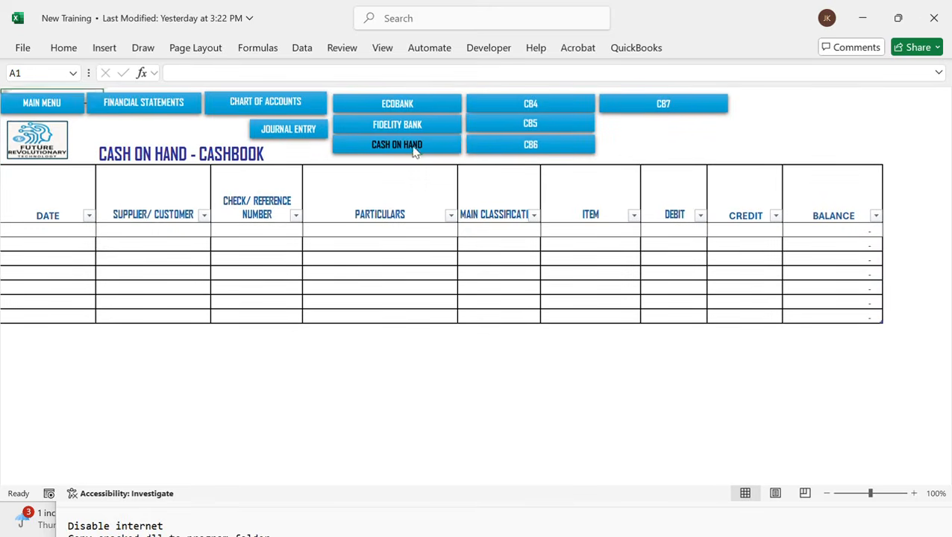
pyautogui.click(530, 108)
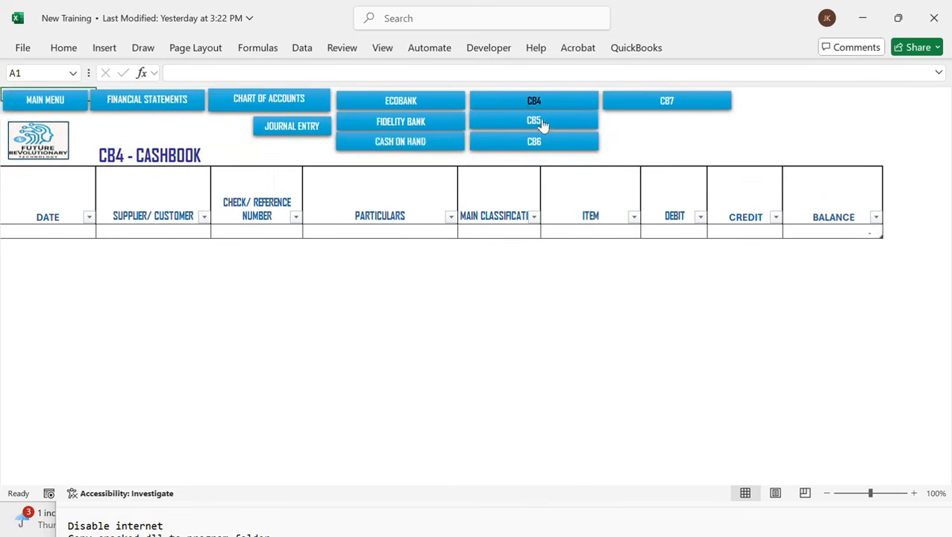
pyautogui.click(543, 125)
pyautogui.click(541, 143)
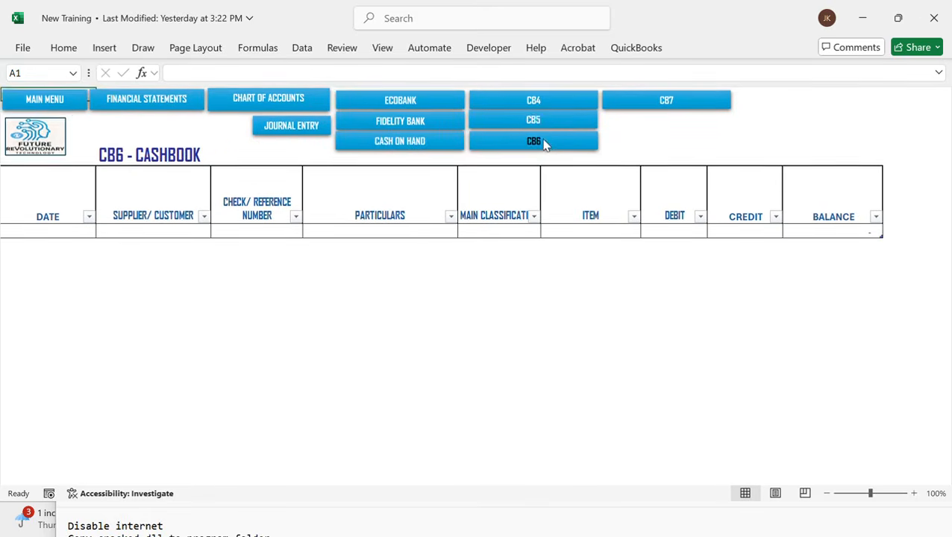
pyautogui.click(646, 109)
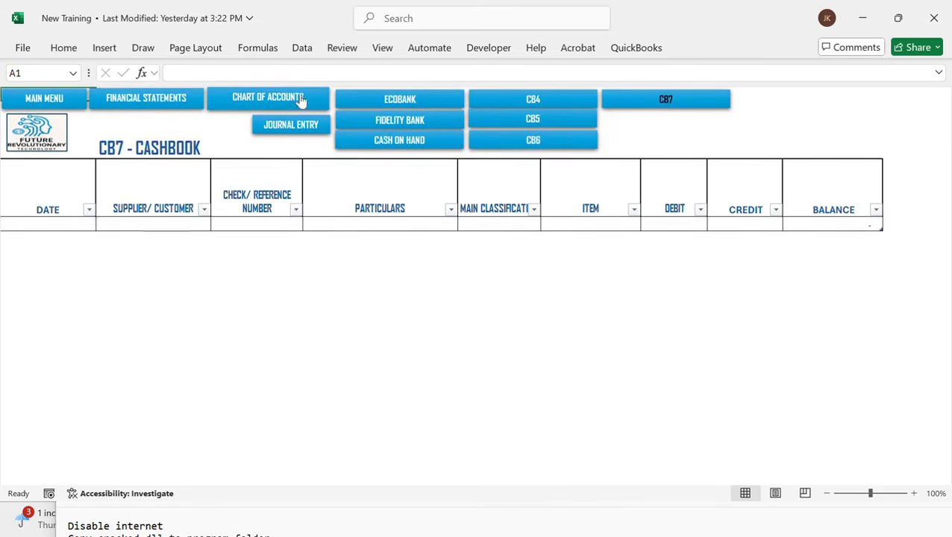
# Open the Journal Entry sheet and examine its columns
pyautogui.click(291, 125)
pyautogui.scroll(-1, 153, 293)
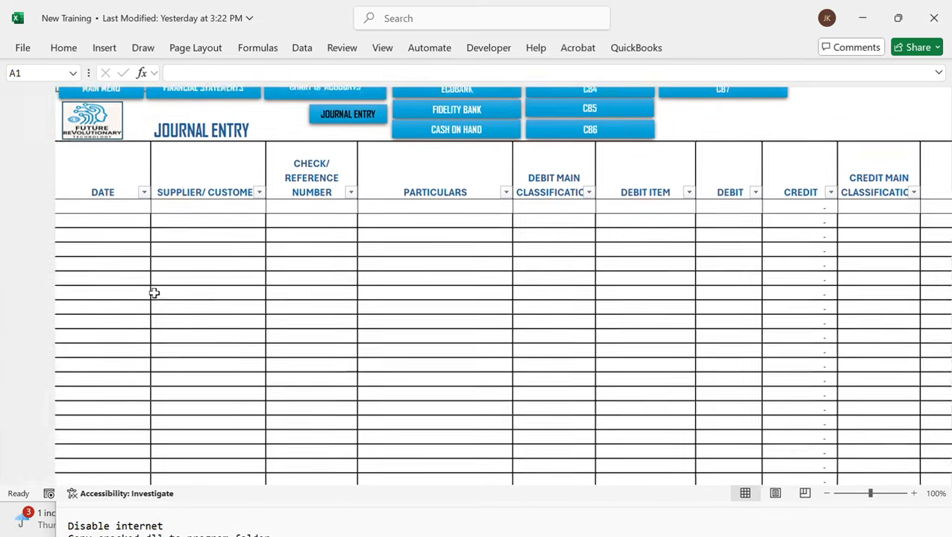
pyautogui.scroll(1, 154, 294)
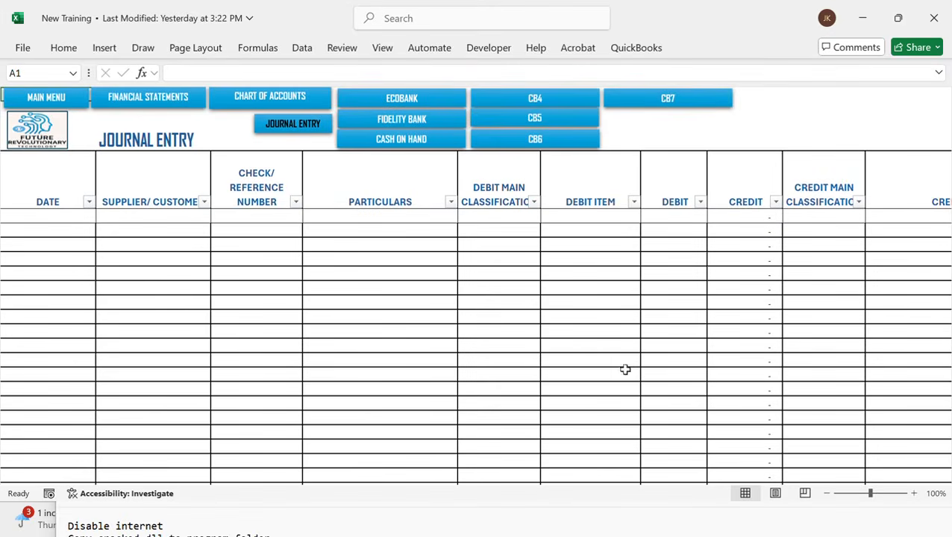
pyautogui.click(657, 349)
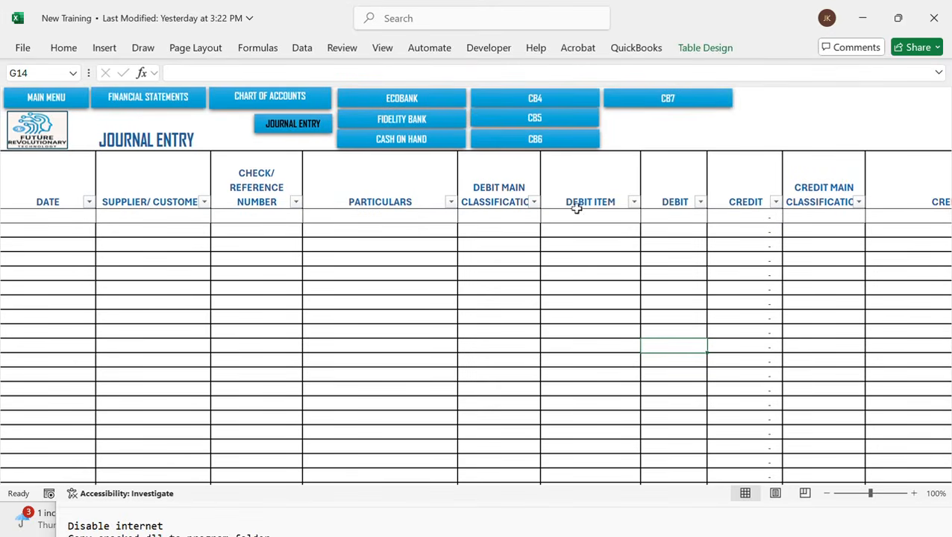
# Switch to the TRIAL BALANCES workbook and review the trial balance, the dated transaction list and the depreciation notes
pyautogui.hotkey('alt', 'Tab')
pyautogui.hotkey('alt', 'Tab')
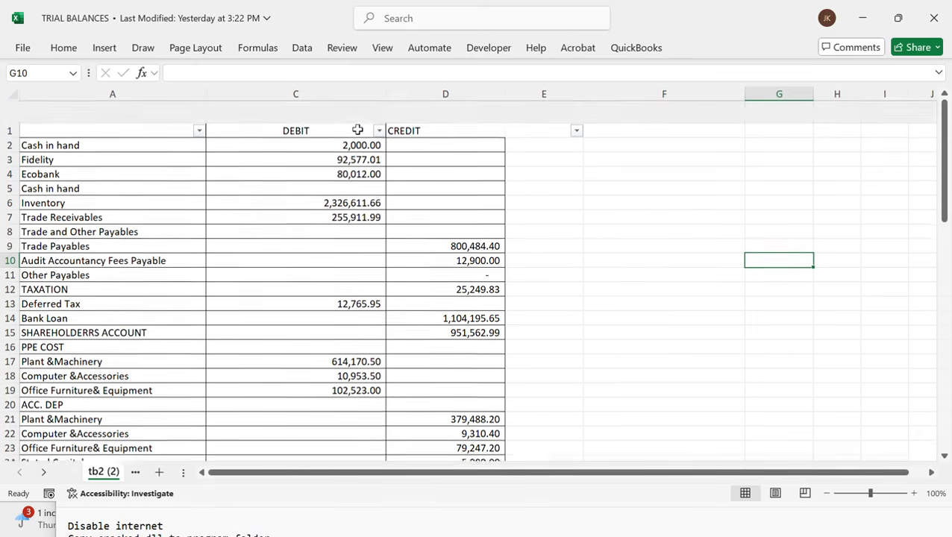
pyautogui.scroll(-20, 377, 225)
pyautogui.scroll(12, 377, 225)
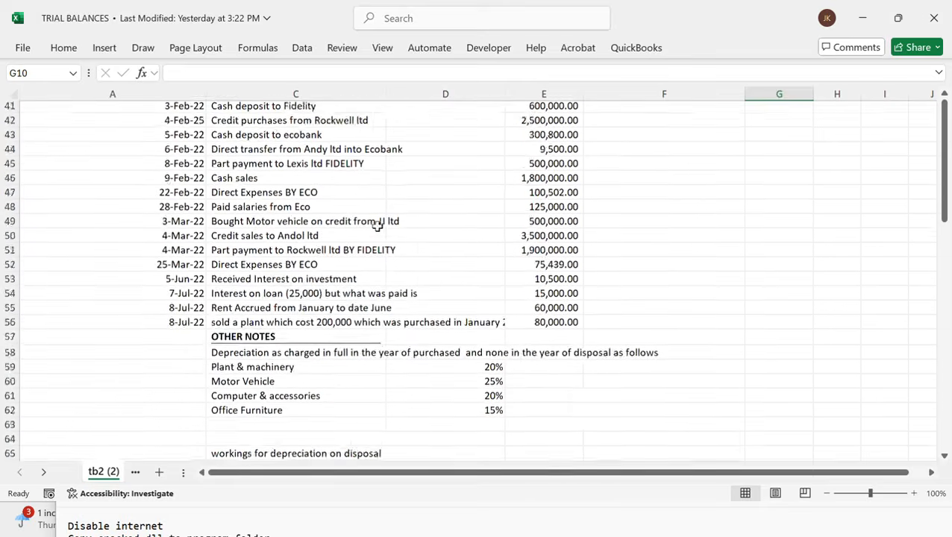
pyautogui.scroll(-1, 377, 225)
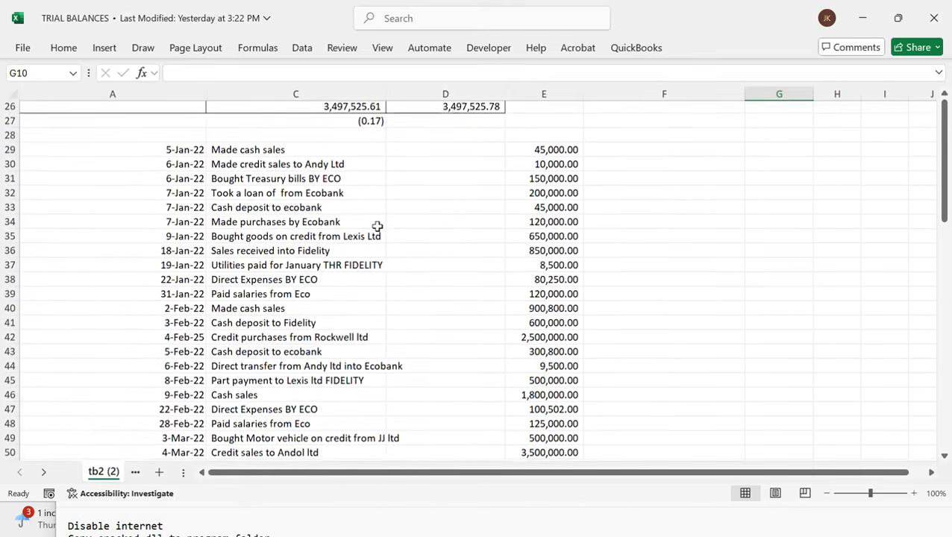
pyautogui.scroll(-5, 377, 225)
pyautogui.scroll(-2, 376, 226)
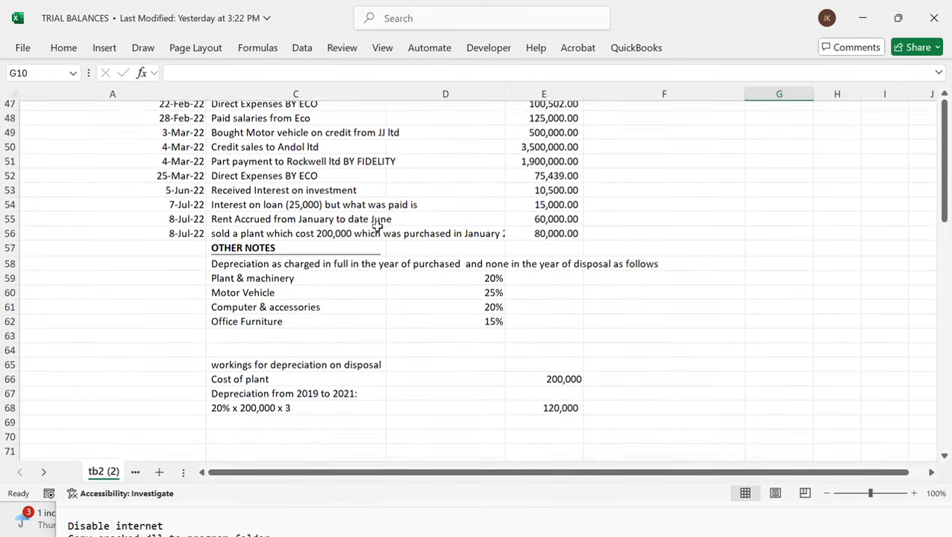
pyautogui.scroll(14, 369, 239)
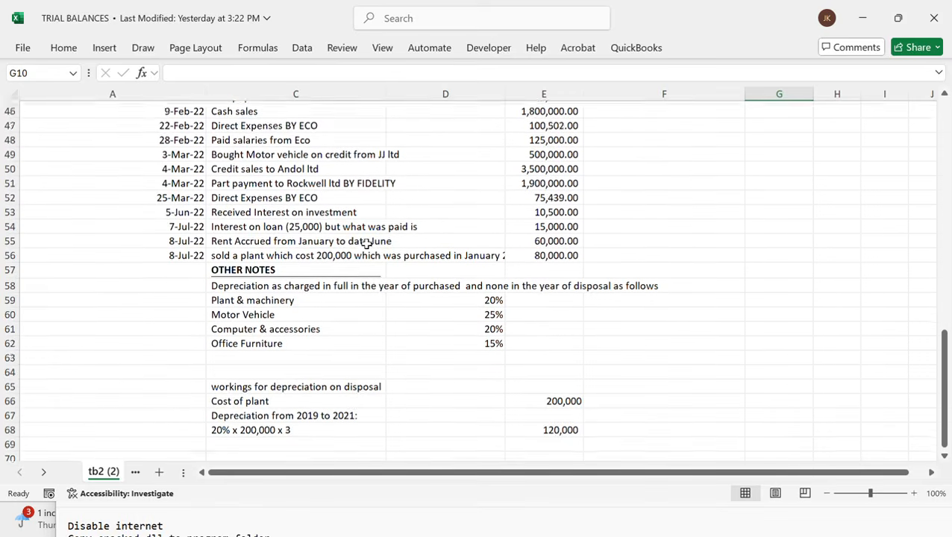
pyautogui.scroll(2, 366, 243)
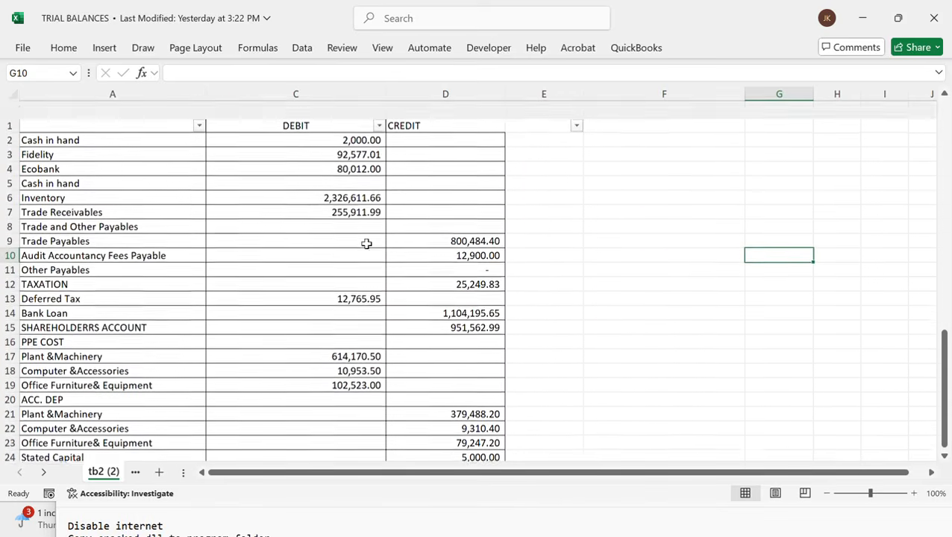
pyautogui.scroll(-4, 366, 243)
pyautogui.scroll(-13, 366, 243)
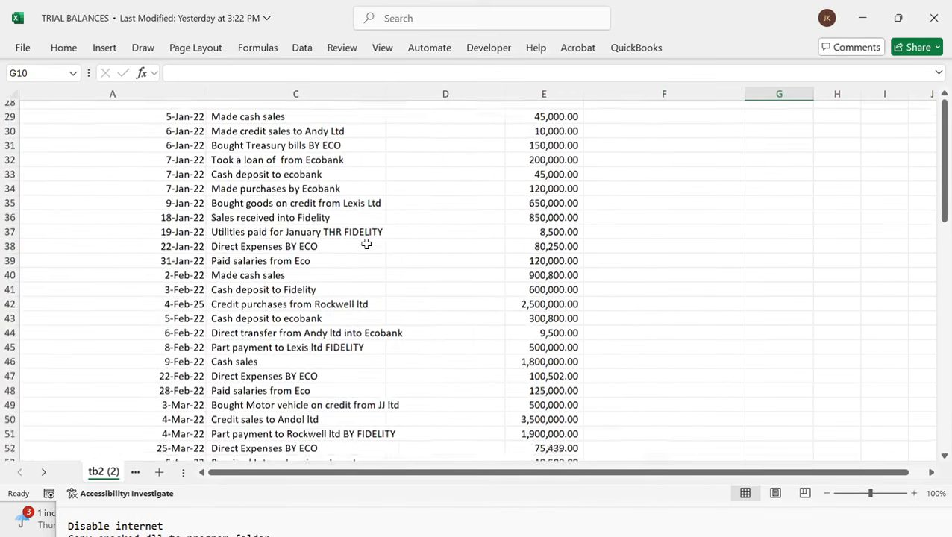
pyautogui.scroll(17, 366, 243)
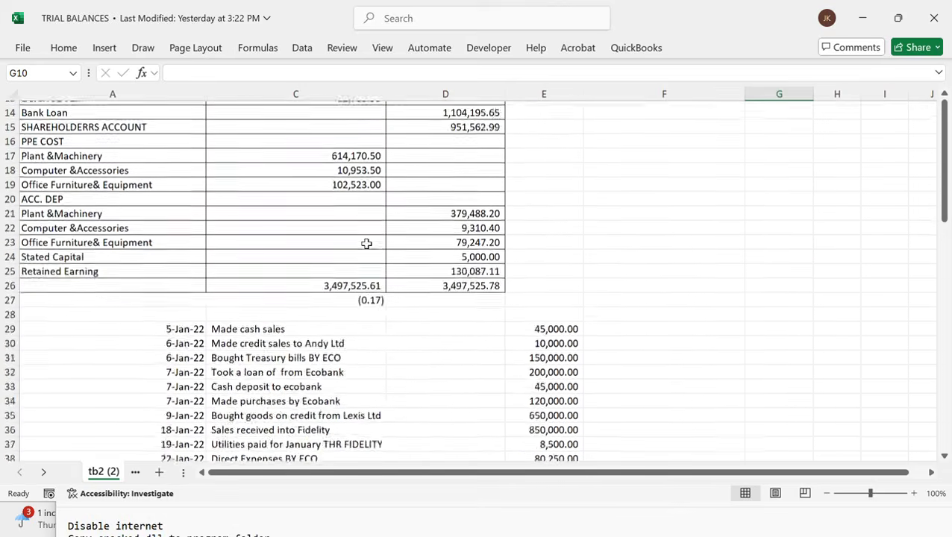
pyautogui.hscroll(1, 264, 253)
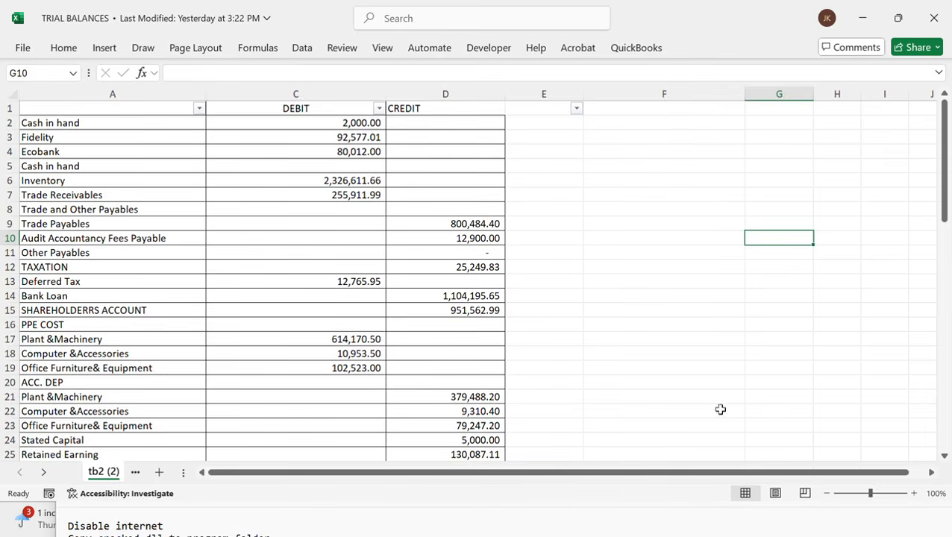
pyautogui.hotkey('alt', 'Tab')
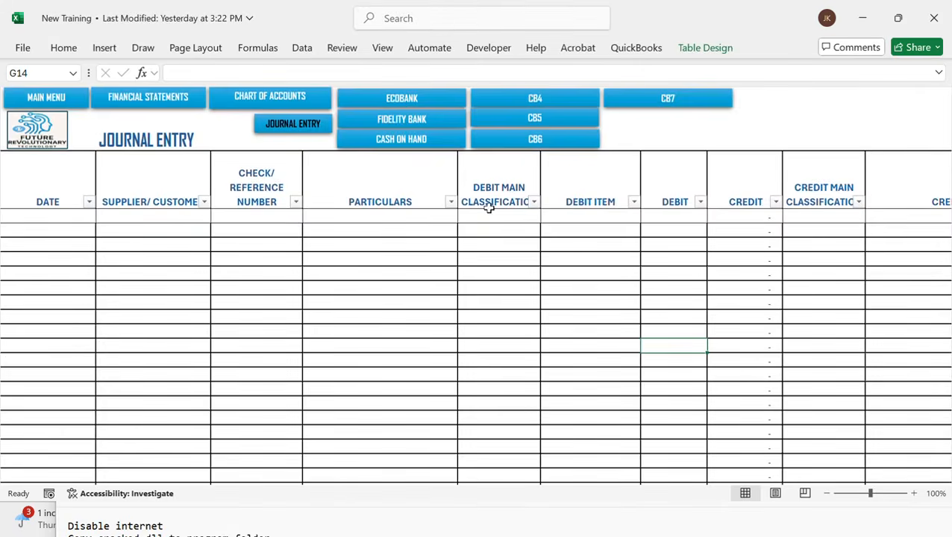
pyautogui.hscroll(-1, 285, 141)
pyautogui.hotkey('alt', 'Tab')
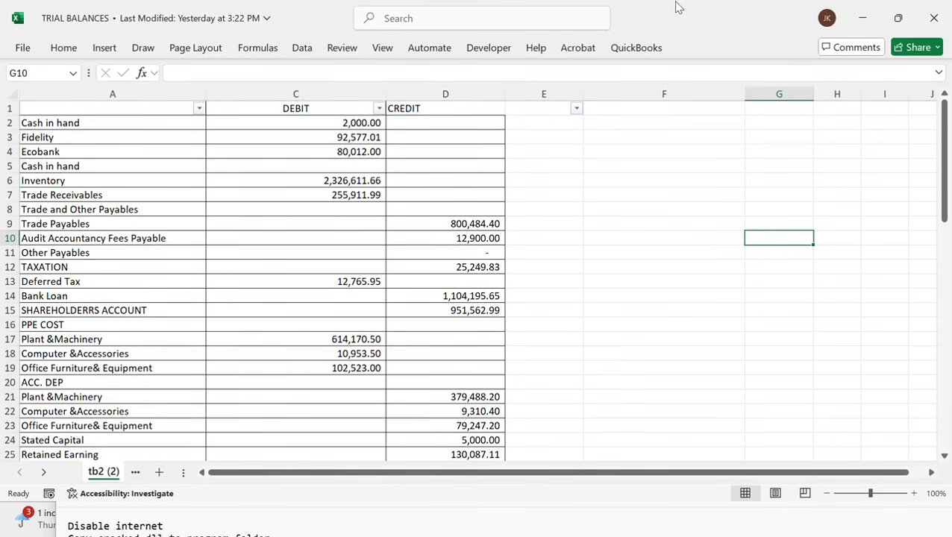
# Snap the TRIAL BALANCES window to the right half of the screen and the New Training workbook to the left half
pyautogui.moveTo(661, 4); pyautogui.dragTo(951, 208)
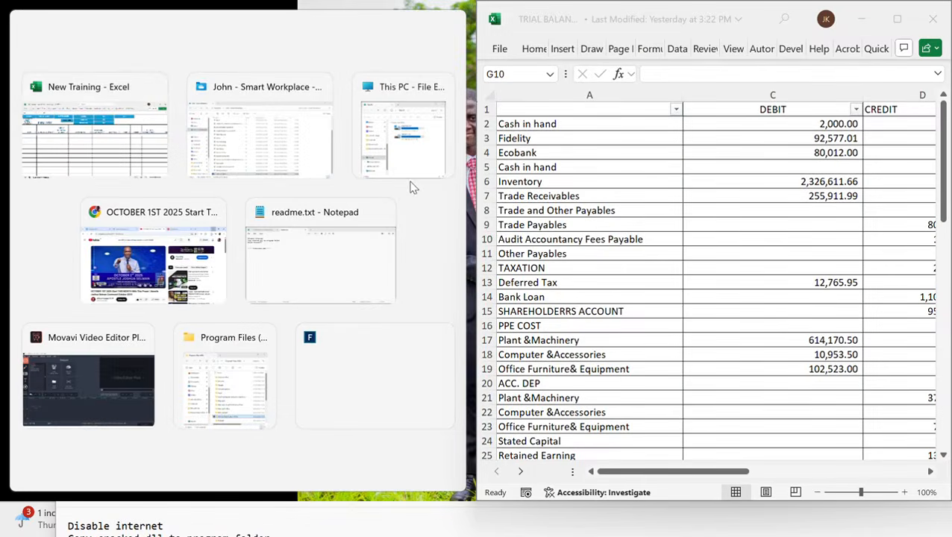
pyautogui.click(129, 124)
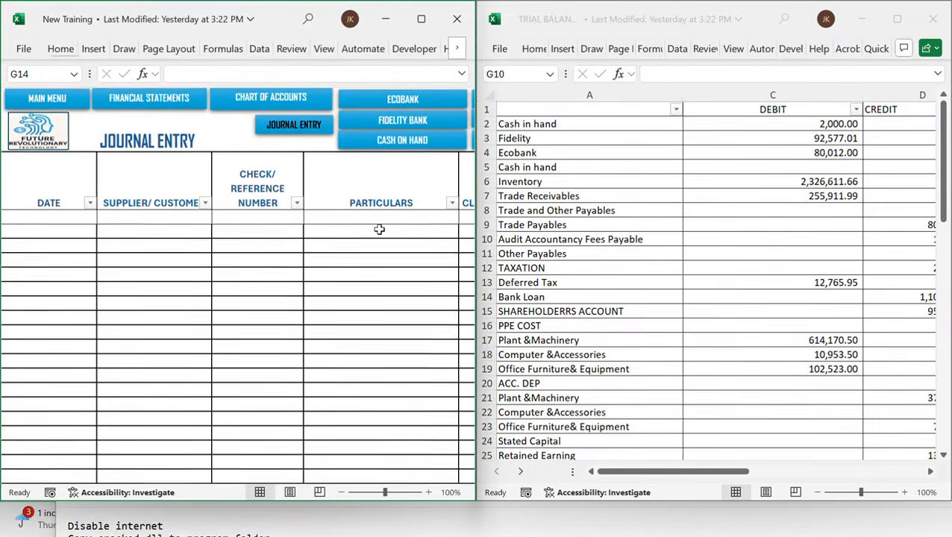
pyautogui.hscroll(1, 379, 229)
pyautogui.hscroll(2, 379, 229)
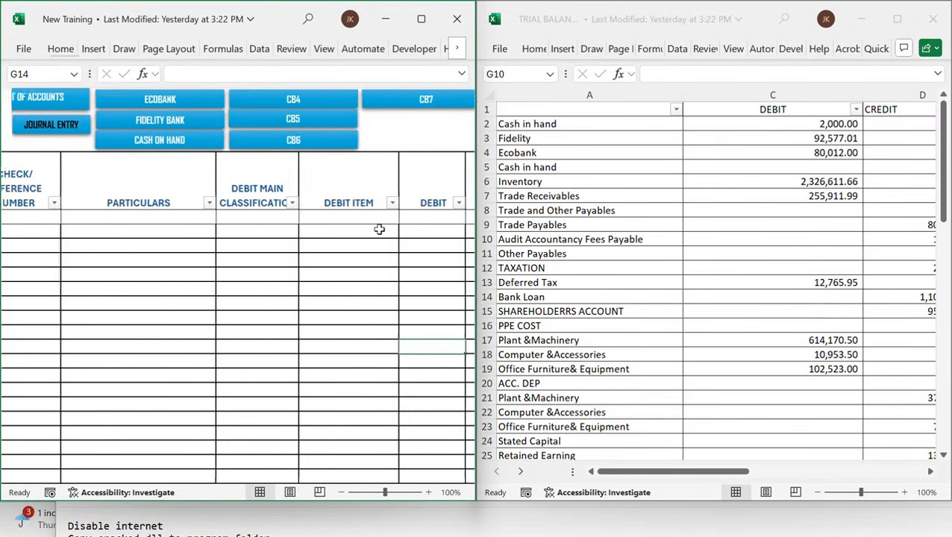
pyautogui.hscroll(-3, 379, 229)
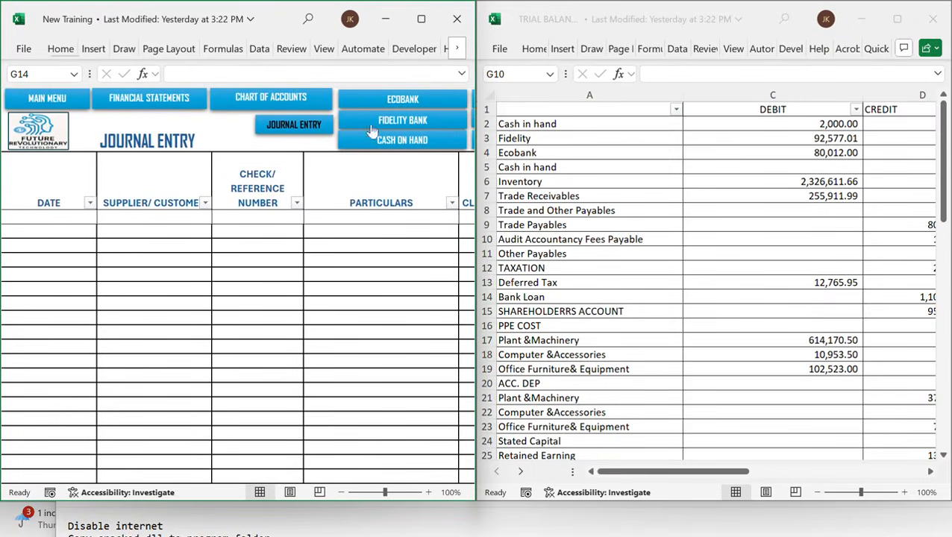
# Open the Chart of Accounts sheet and review the accounts listed under each classification column
pyautogui.click(286, 100)
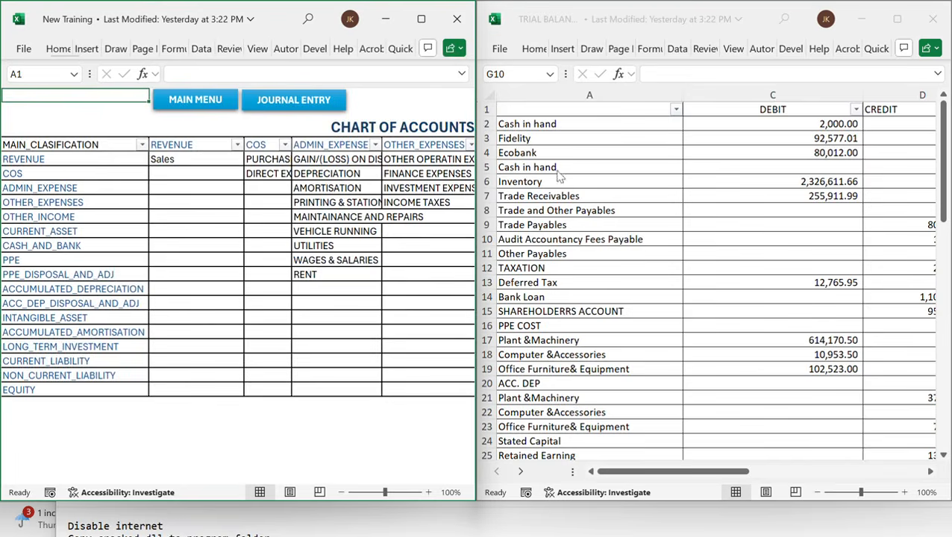
pyautogui.click(319, 233)
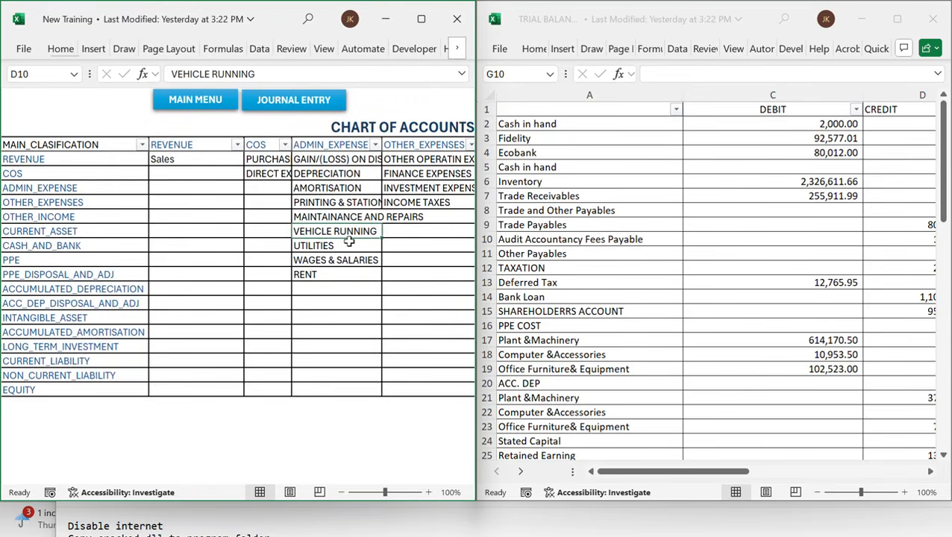
pyautogui.hscroll(2, 361, 229)
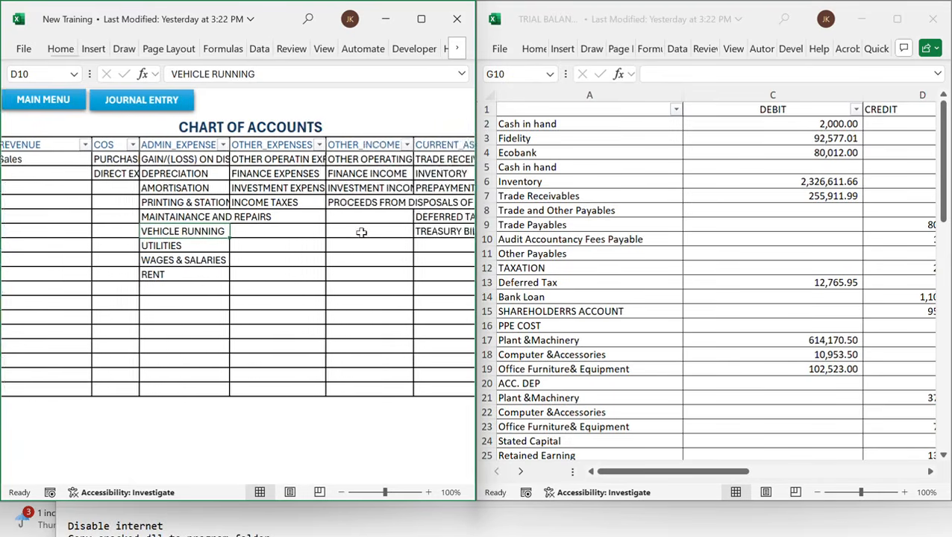
pyautogui.hscroll(-2, 363, 229)
pyautogui.hscroll(5, 349, 206)
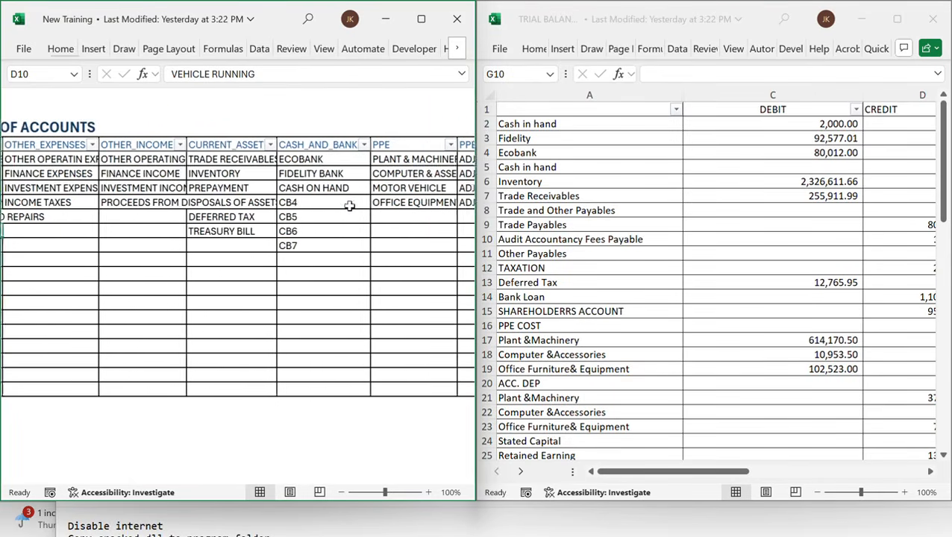
pyautogui.hscroll(-5, 224, 220)
pyautogui.hscroll(3, 224, 221)
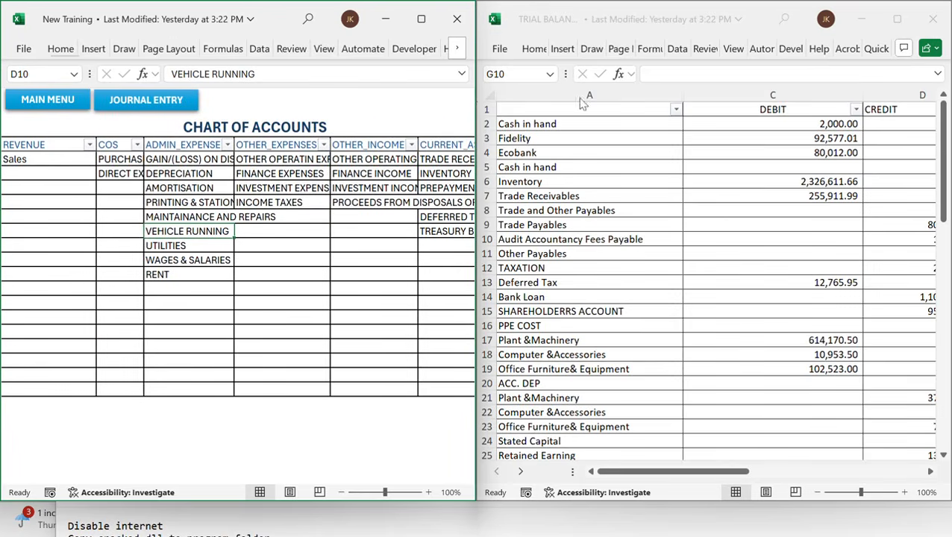
pyautogui.hscroll(1, 352, 204)
pyautogui.hscroll(4, 351, 206)
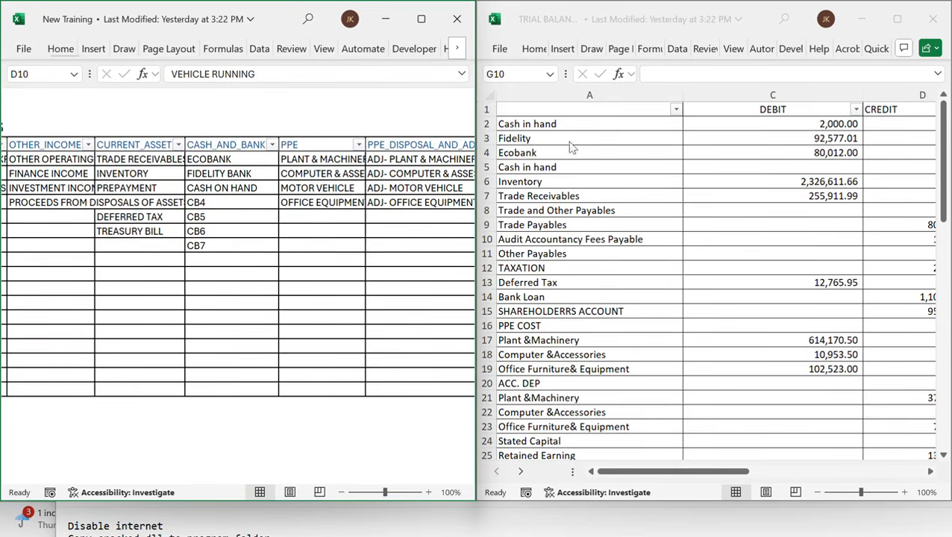
pyautogui.click(222, 188)
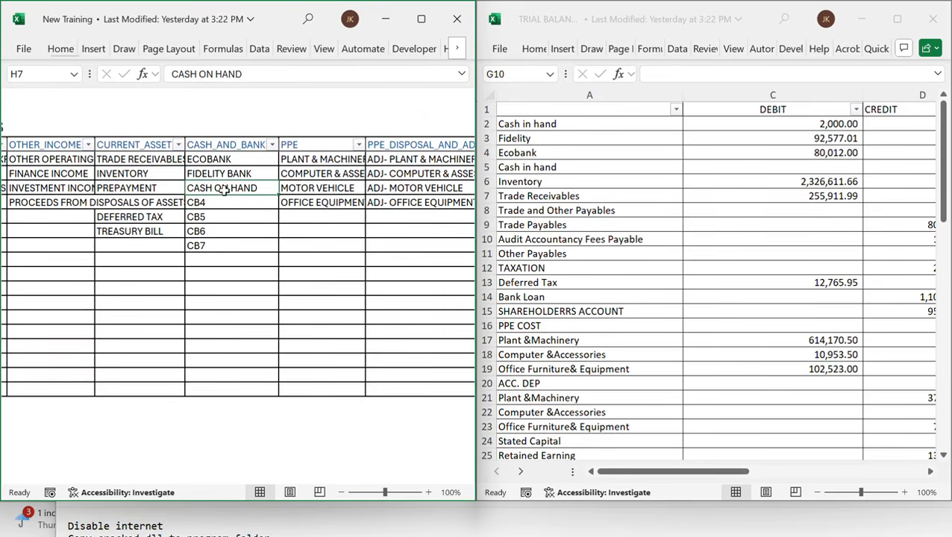
pyautogui.click(207, 73)
pyautogui.press('BackSpace')
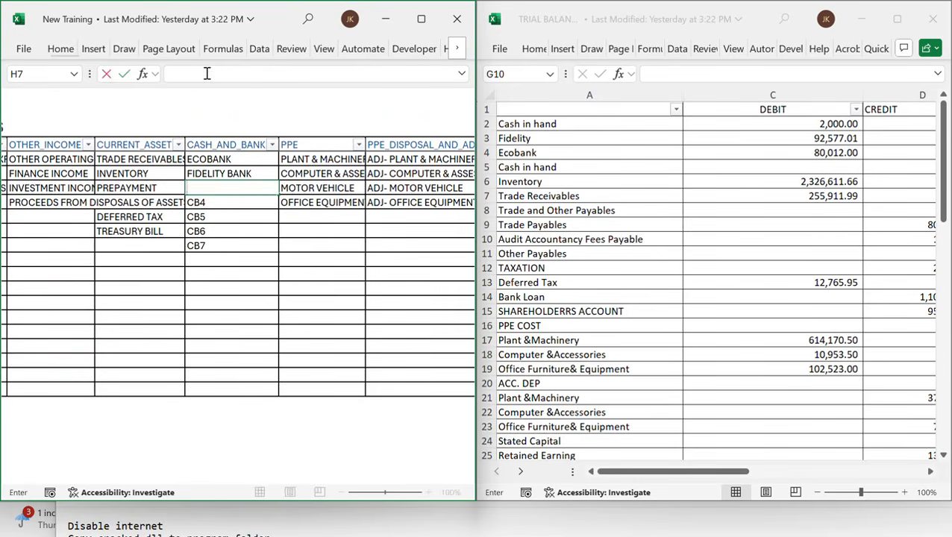
pyautogui.press('Escape')
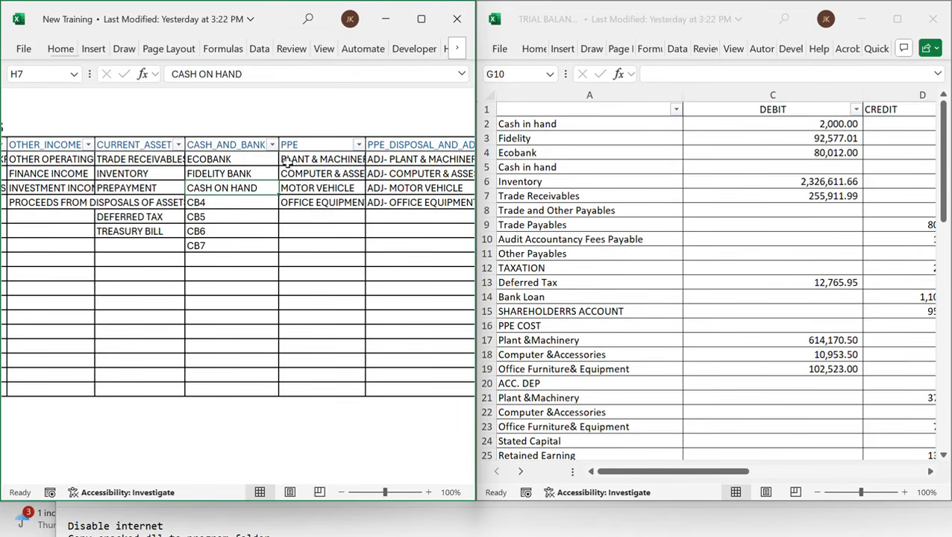
pyautogui.click(244, 176)
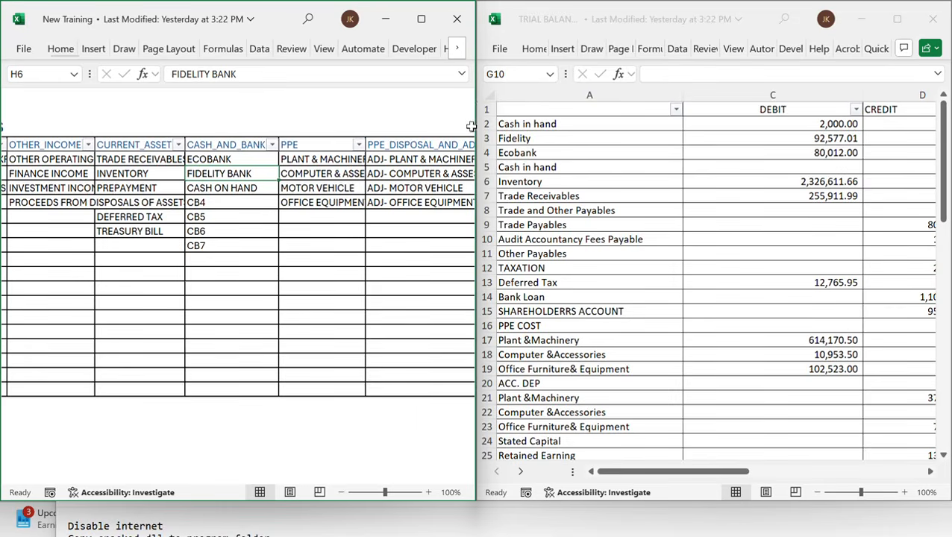
pyautogui.click(232, 258)
pyautogui.hscroll(-6, 233, 258)
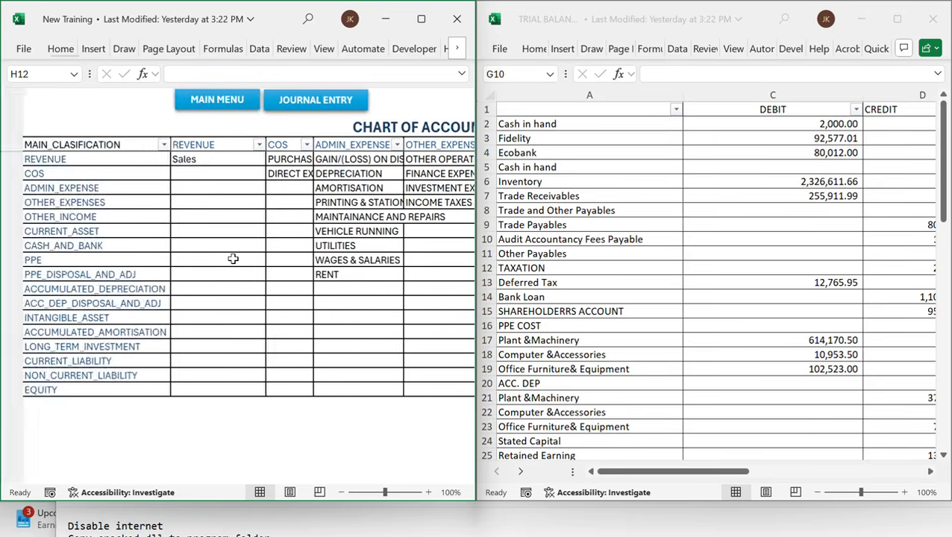
# Scroll across the Chart of Accounts to review the remaining classification columns and their accounts
pyautogui.hscroll(5, 233, 258)
pyautogui.hscroll(-2, 233, 258)
pyautogui.hscroll(-1, 232, 258)
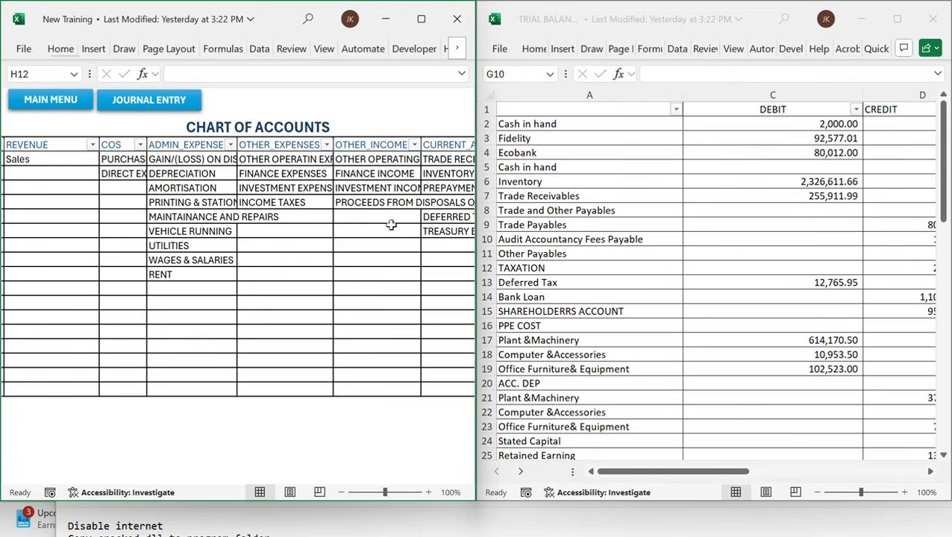
pyautogui.click(283, 233)
pyautogui.hscroll(5, 389, 199)
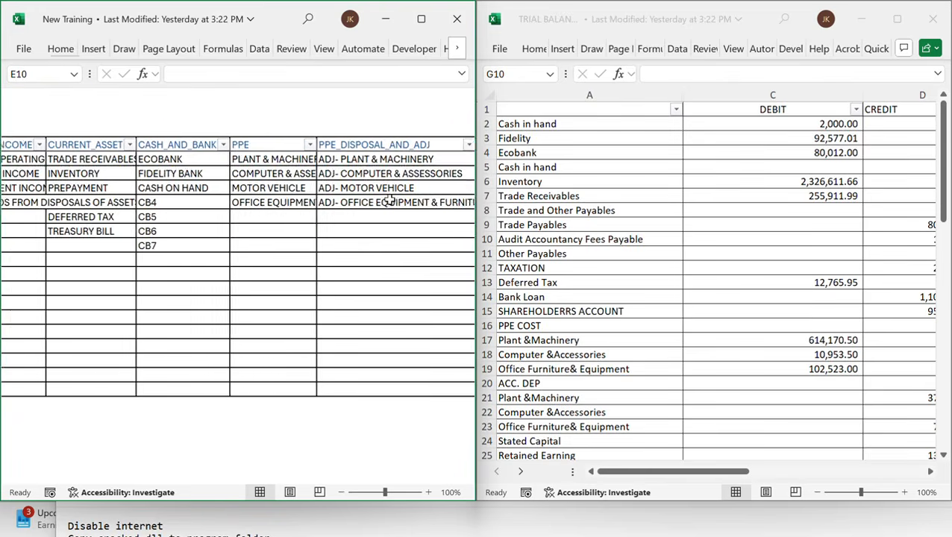
pyautogui.hscroll(-8, 268, 196)
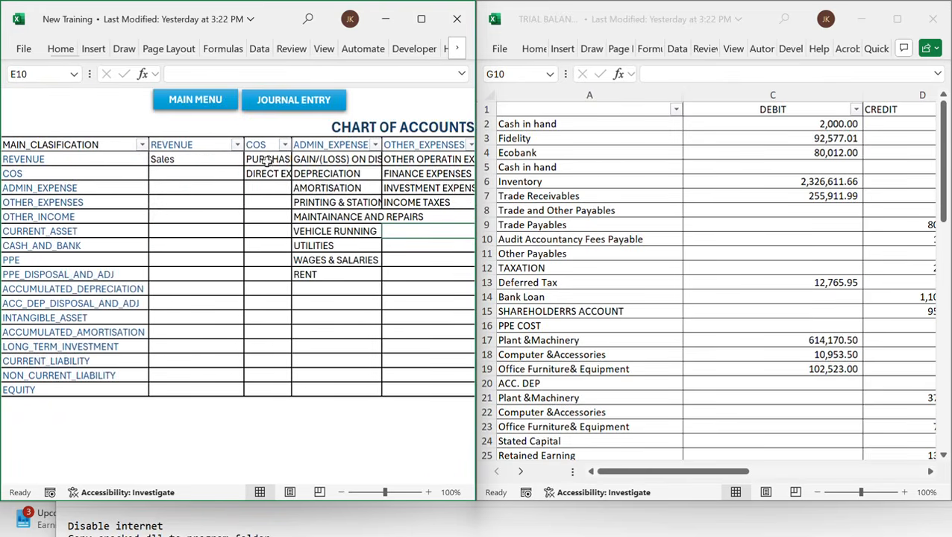
# Open the Cash on Hand cashbook from the main menu and date its first entry 1-Jan-22
pyautogui.click(205, 100)
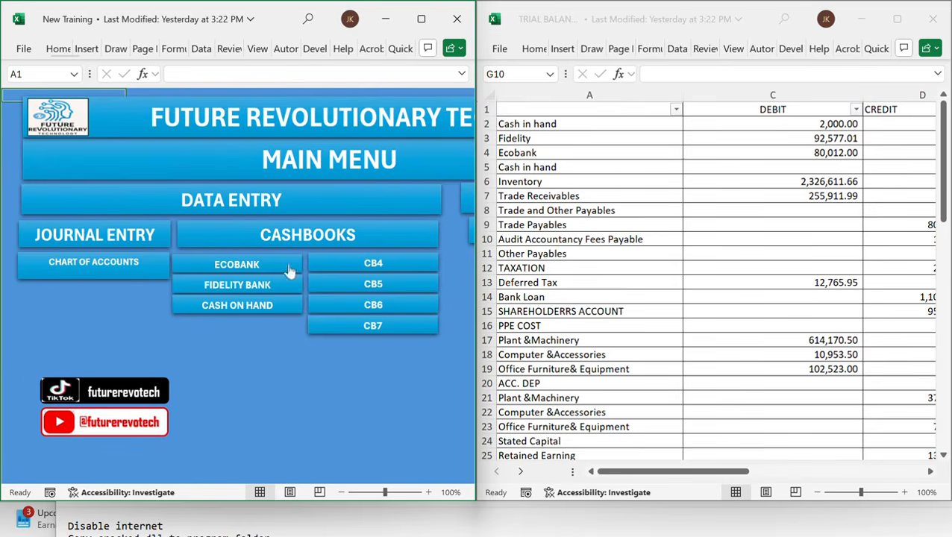
pyautogui.click(246, 306)
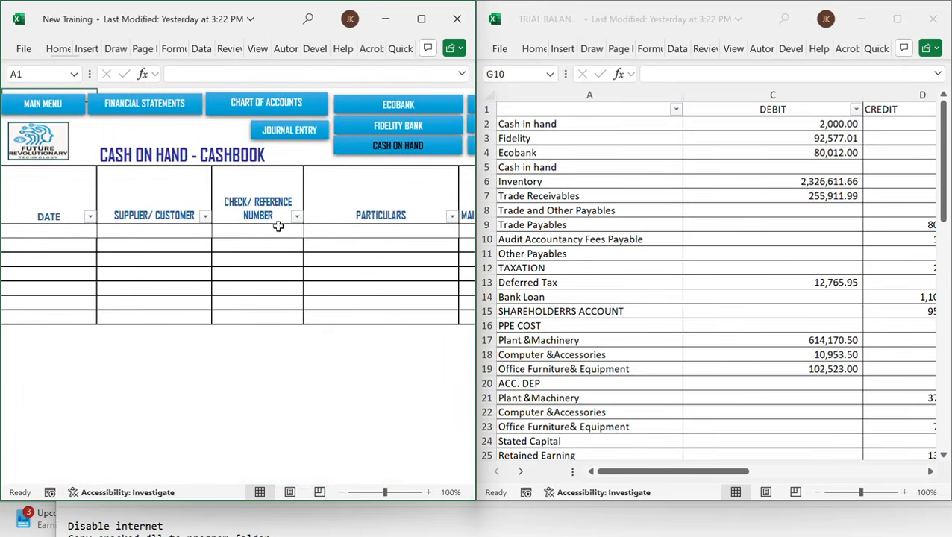
pyautogui.click(65, 229)
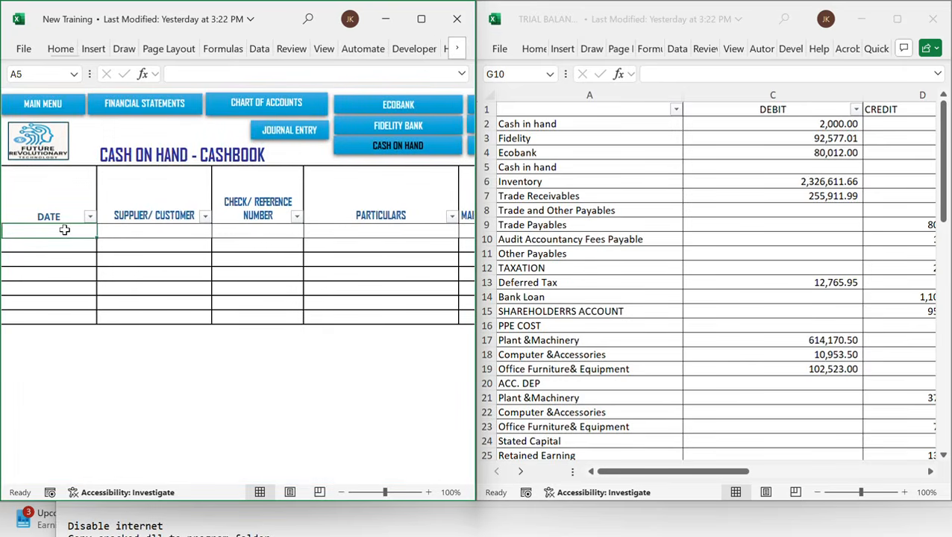
pyautogui.write('1/1/22')
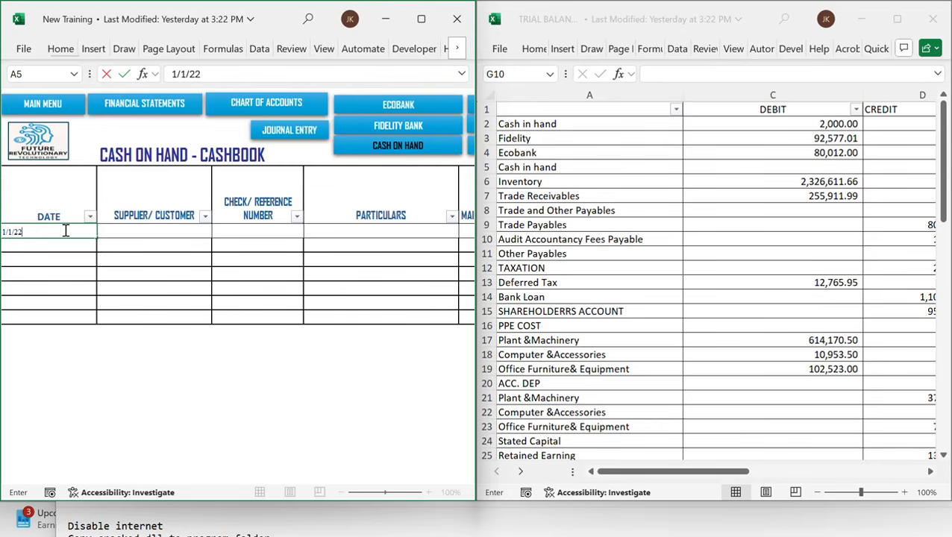
pyautogui.press('Tab')
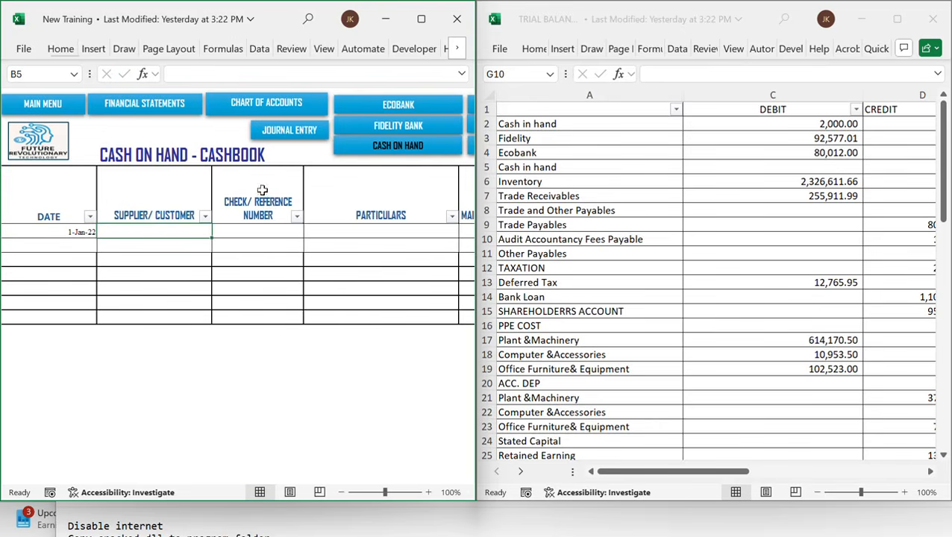
# Complete the cash-on-hand first row with classification EQUITY, item OPENING BALANCE and a debit of 2000
pyautogui.click(660, 206)
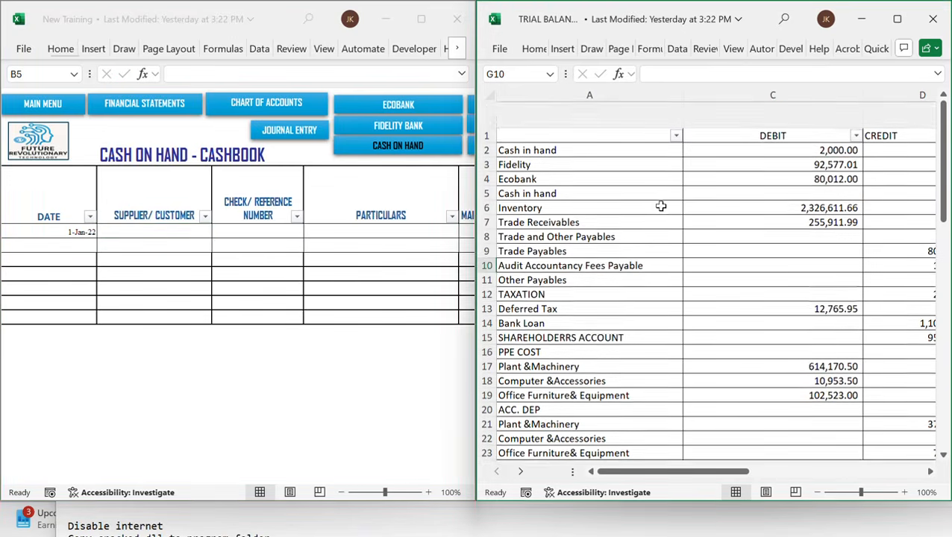
pyautogui.scroll(-8, 762, 183)
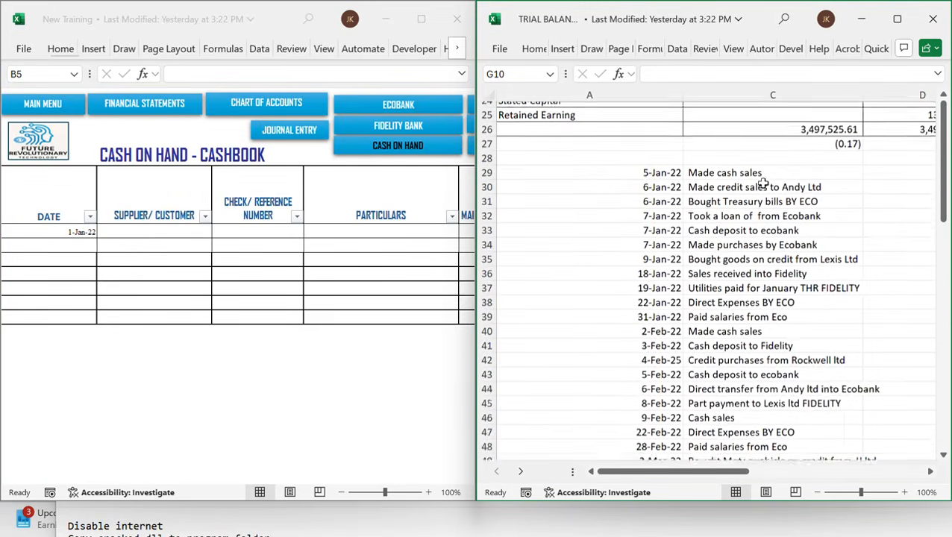
pyautogui.scroll(2, 732, 396)
pyautogui.scroll(-3, 732, 300)
pyautogui.scroll(9, 740, 297)
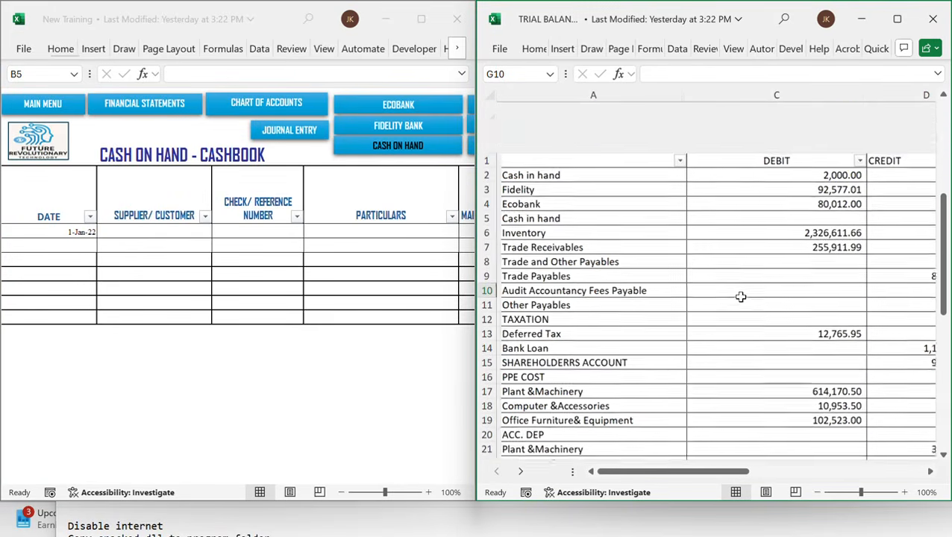
pyautogui.click(272, 231)
pyautogui.hscroll(4, 272, 231)
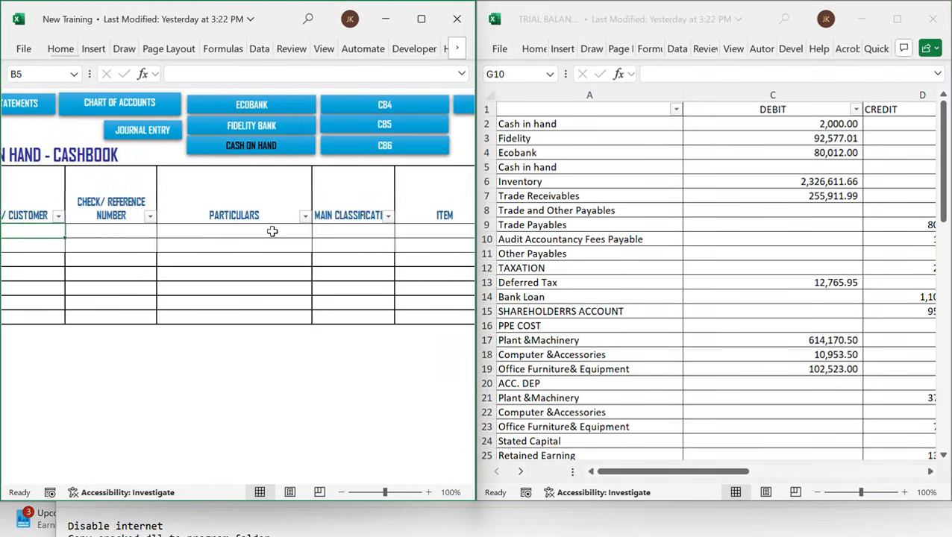
pyautogui.hscroll(3, 302, 232)
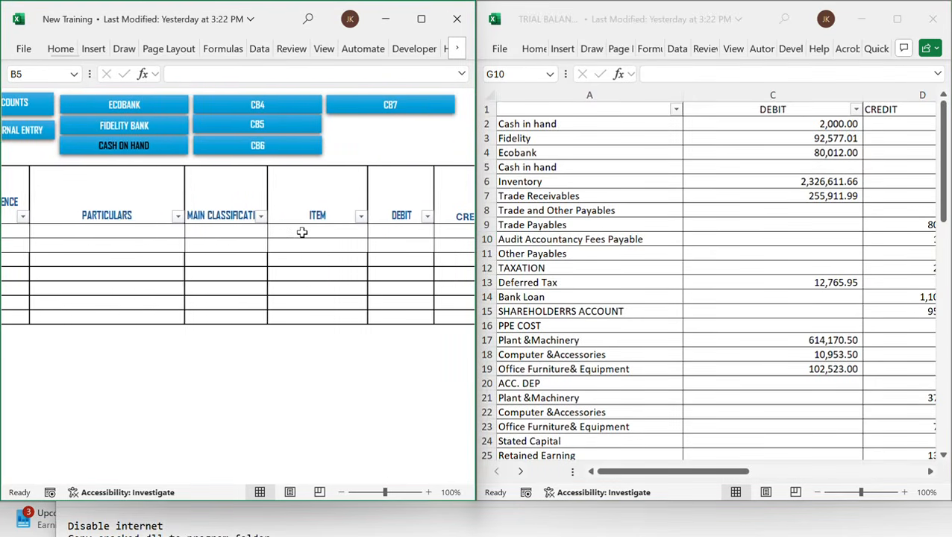
pyautogui.click(226, 233)
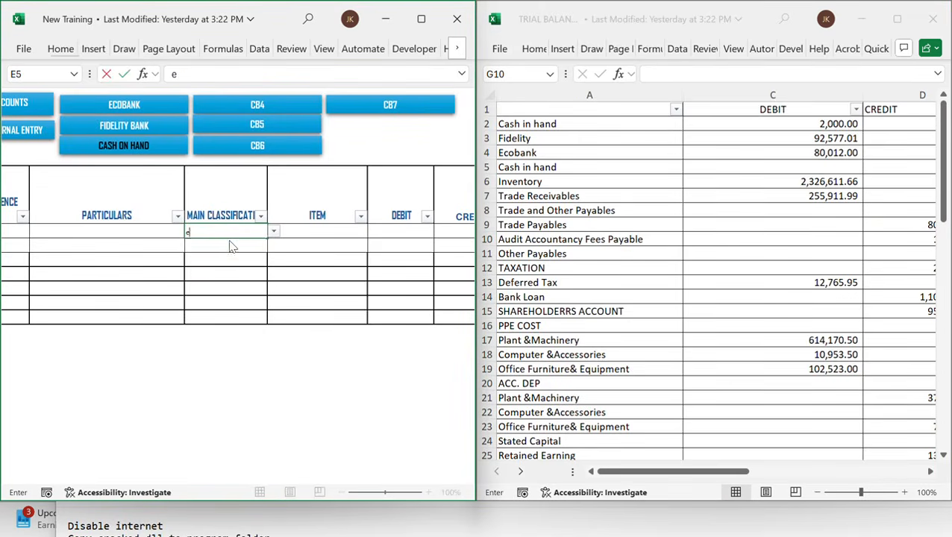
pyautogui.write('eq')
pyautogui.press('Tab')
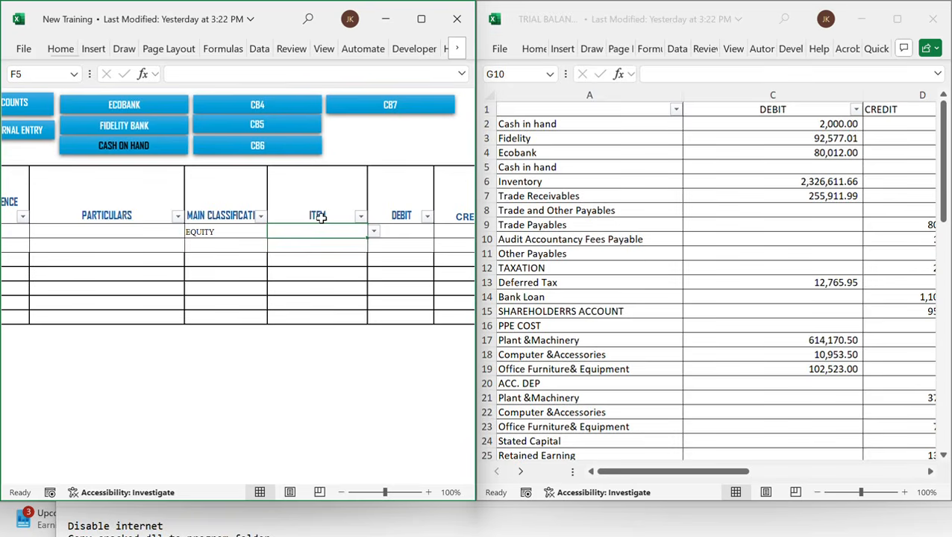
pyautogui.write('OPENING BALANCE')
pyautogui.press('Tab')
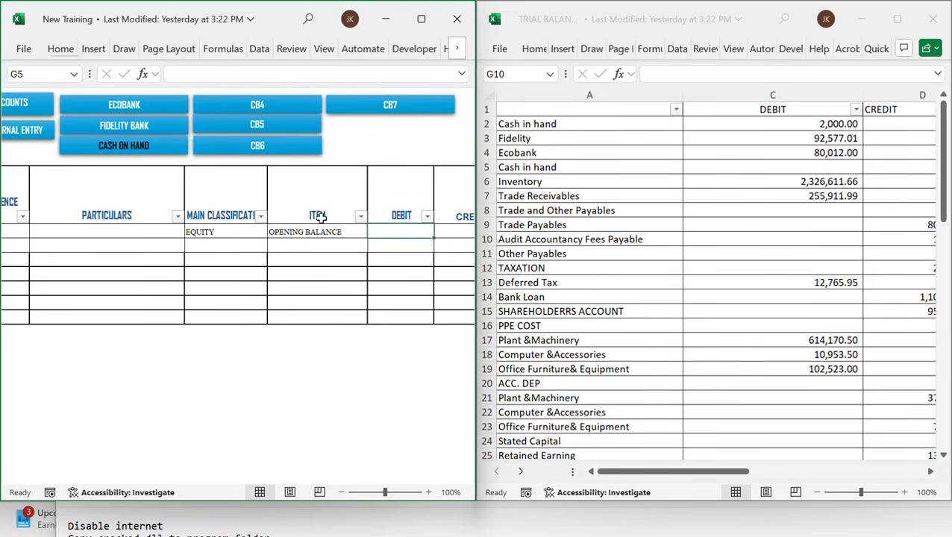
pyautogui.write('2000')
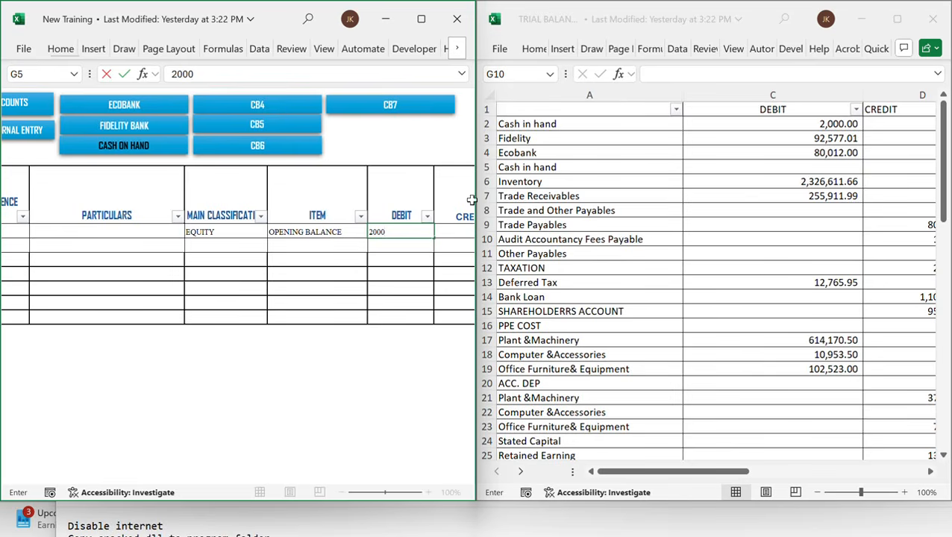
# Open the Fidelity Bank cashbook and date its first entry 1-Jan-22
pyautogui.click(158, 127)
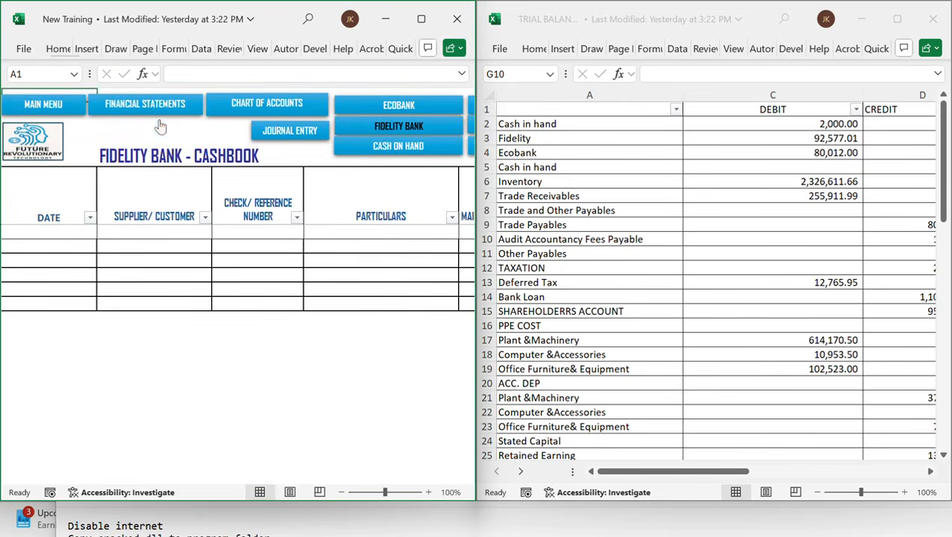
pyautogui.click(64, 235)
pyautogui.write('1/1/22')
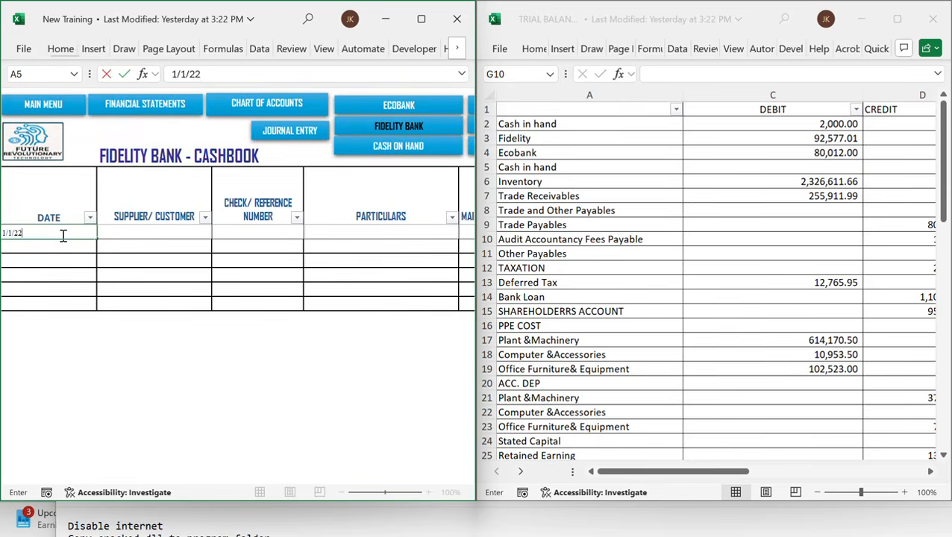
pyautogui.press('Tab')
pyautogui.press('Tab')
pyautogui.press('Tab')
pyautogui.press('Tab')
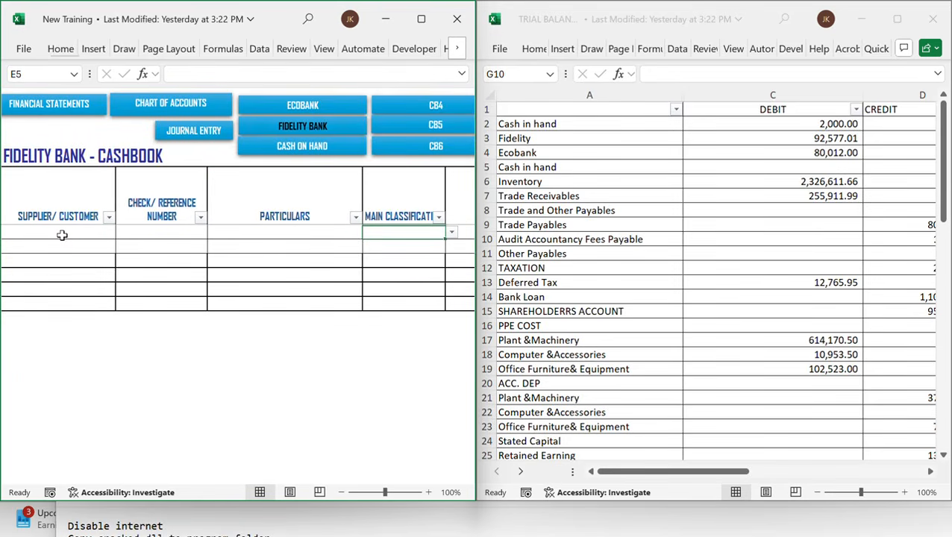
# Fill the Fidelity Bank first row with classification EQUITY, item OPENING BALANCE and a debit of 92577.01
pyautogui.write('EQUITY')
pyautogui.press('Tab')
pyautogui.write('op')
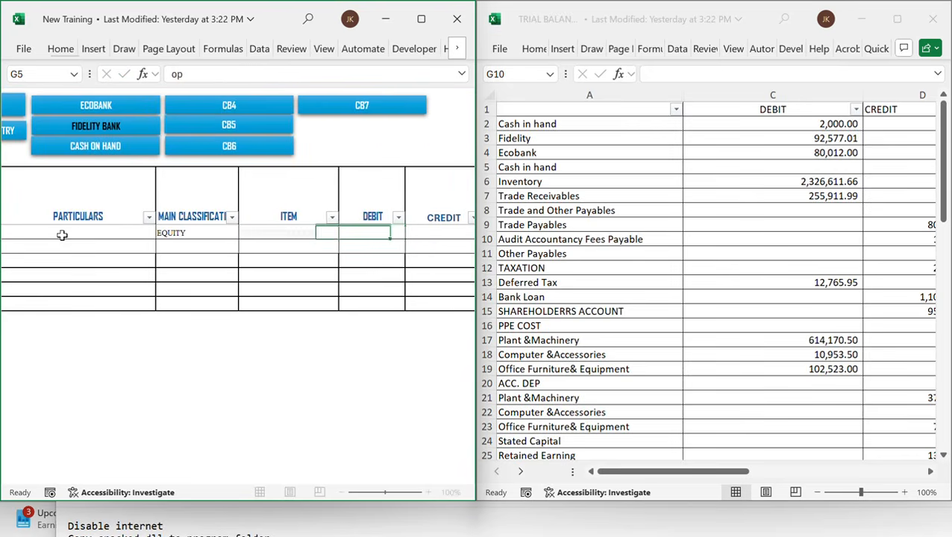
pyautogui.press('Tab')
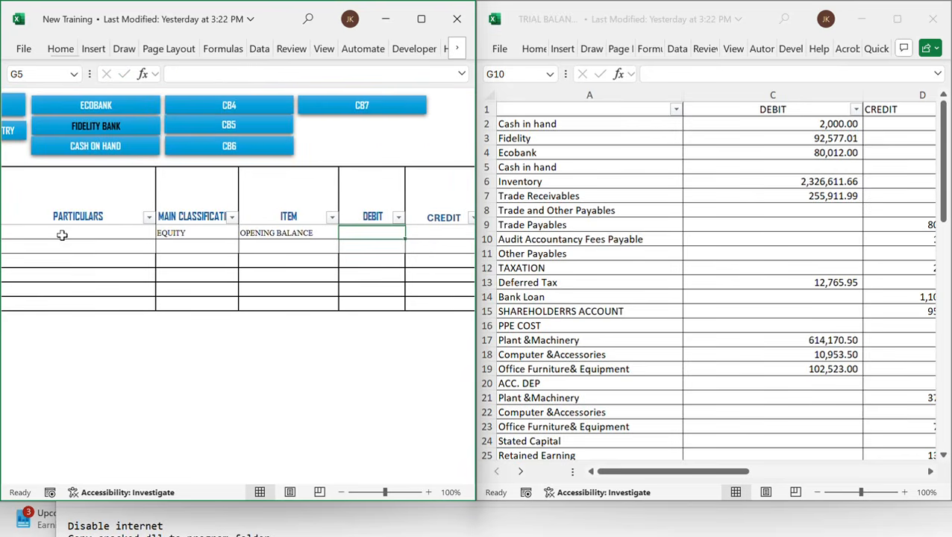
pyautogui.write('92577')
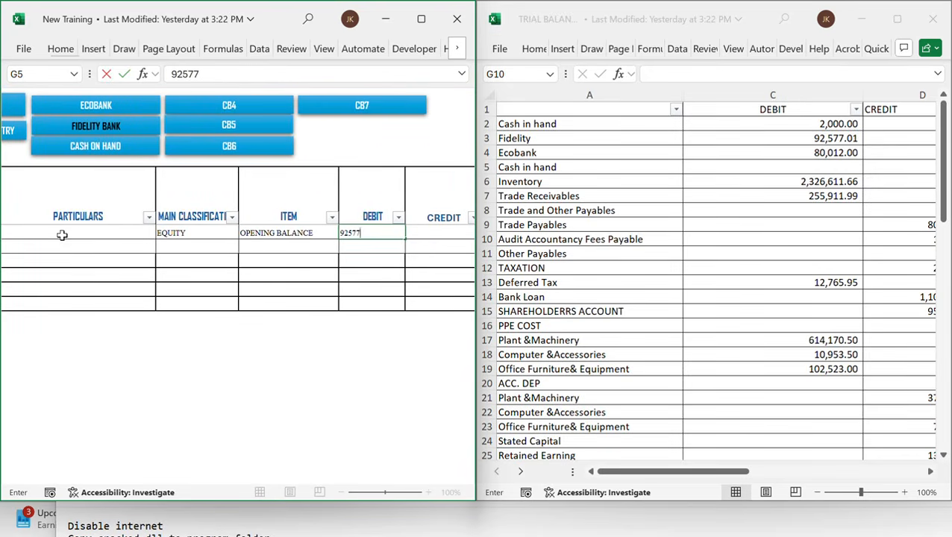
pyautogui.write('.01')
# Open the Ecobank cashbook and date its first entry 1-Jan-22
pyautogui.click(106, 109)
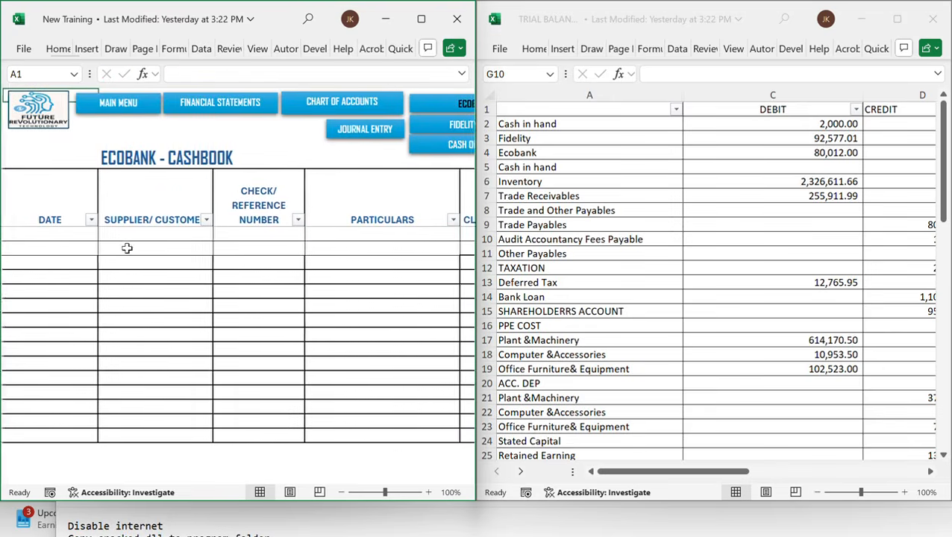
pyautogui.click(68, 240)
pyautogui.write('1/1/2')
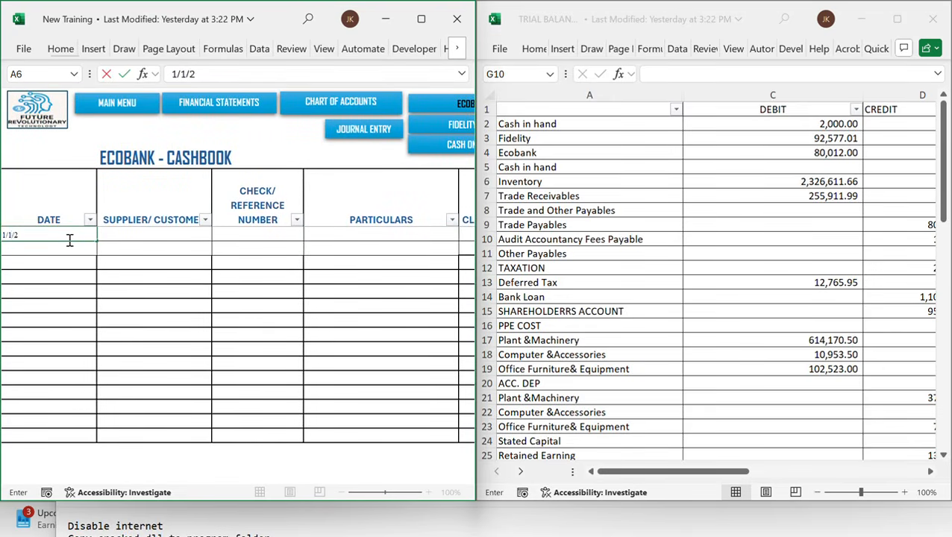
pyautogui.press('Tab')
pyautogui.press('Tab')
pyautogui.press('Tab')
pyautogui.press('Tab')
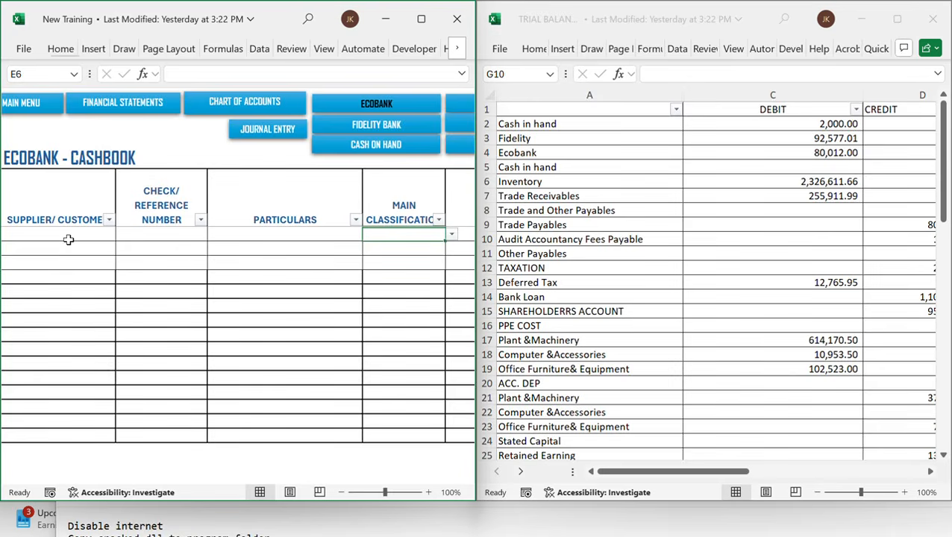
# Fill the Ecobank first row with classification EQUITY, item OPENING BALANCE and a debit of 80012
pyautogui.write('EQUITY')
pyautogui.press('Tab')
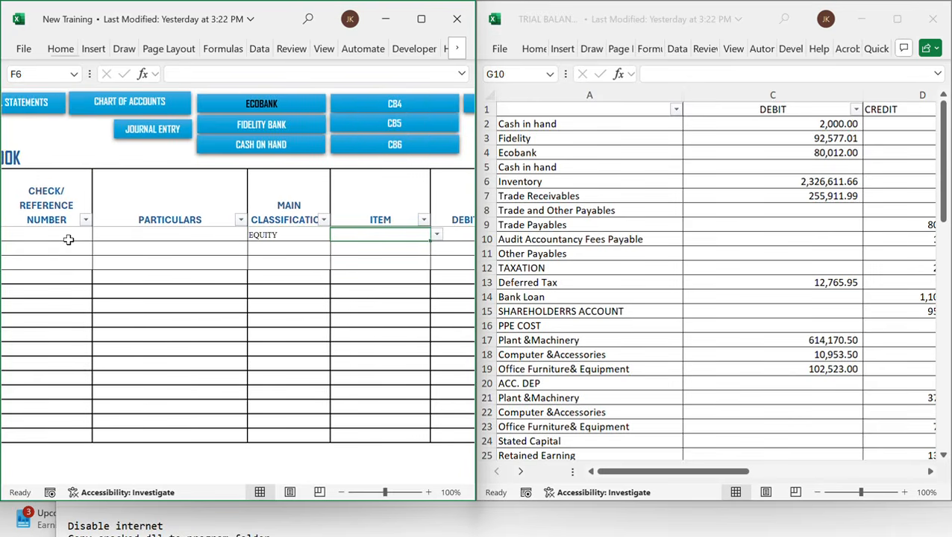
pyautogui.write('OPENING BALANCE')
pyautogui.press('Tab')
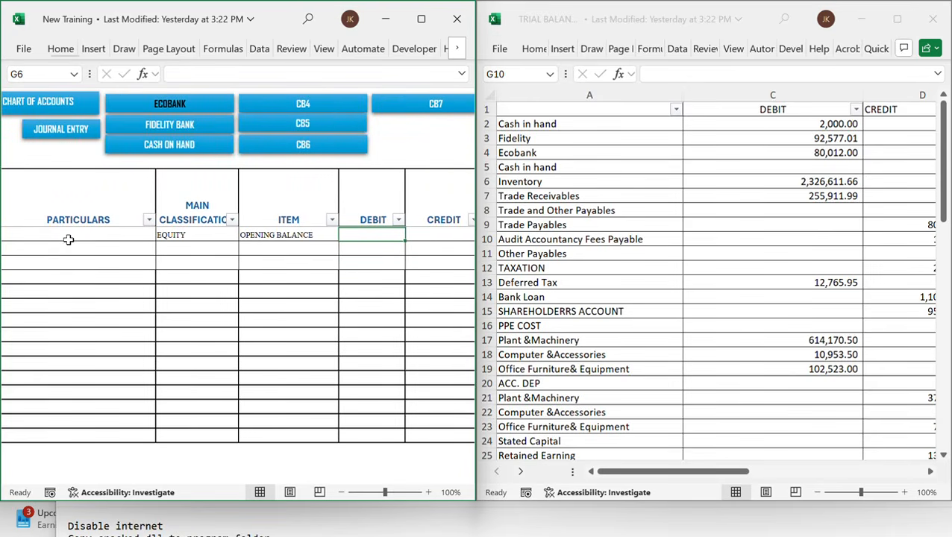
pyautogui.write('80012')
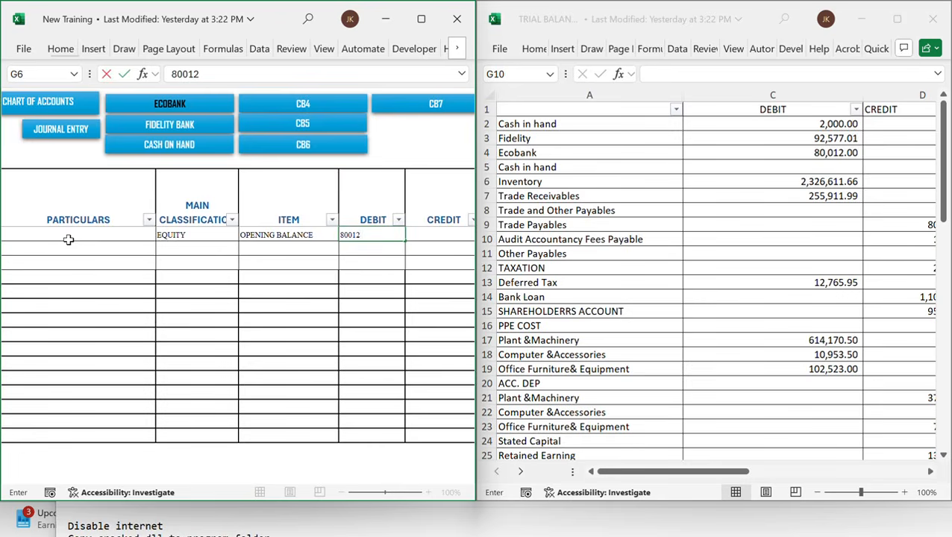
pyautogui.press('Tab')
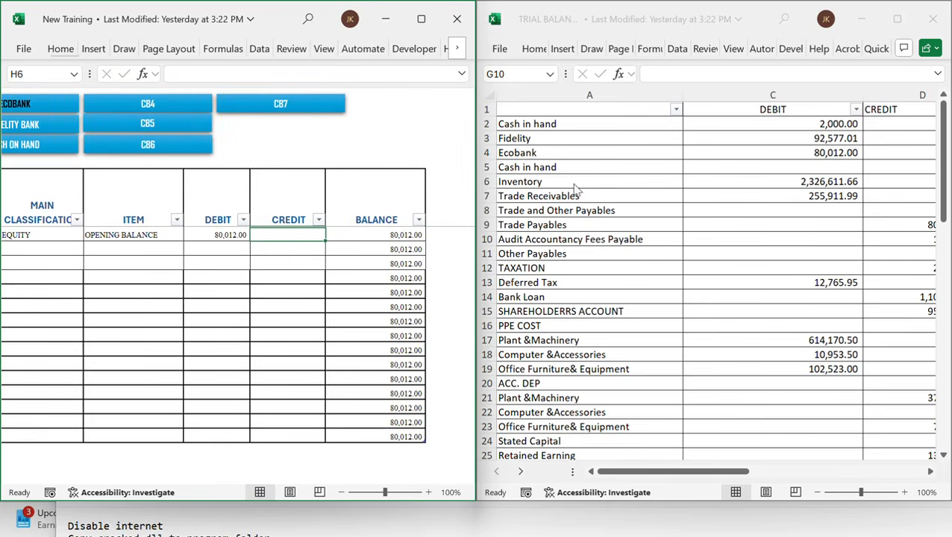
# Select the Inventory line in the trial balance and scroll across the Ecobank cashbook entry
pyautogui.click(667, 202)
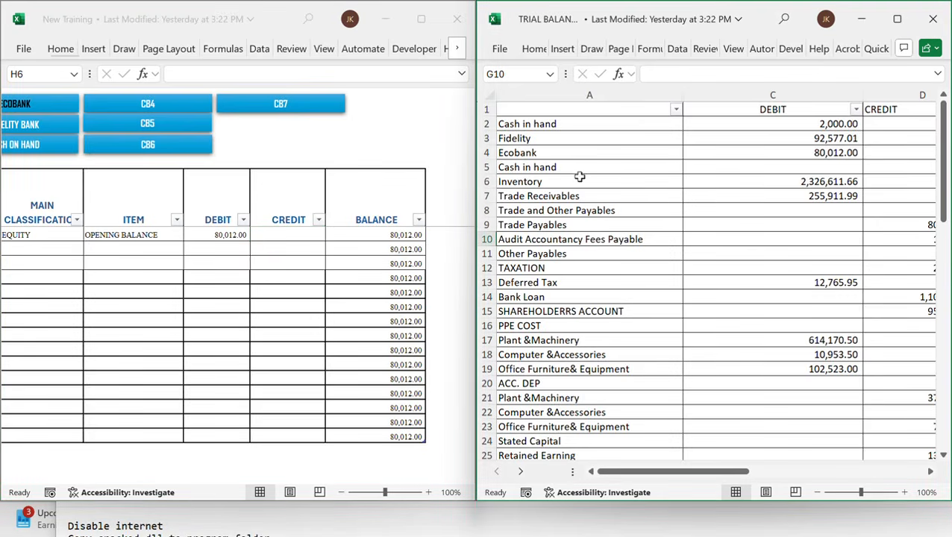
pyautogui.click(610, 178)
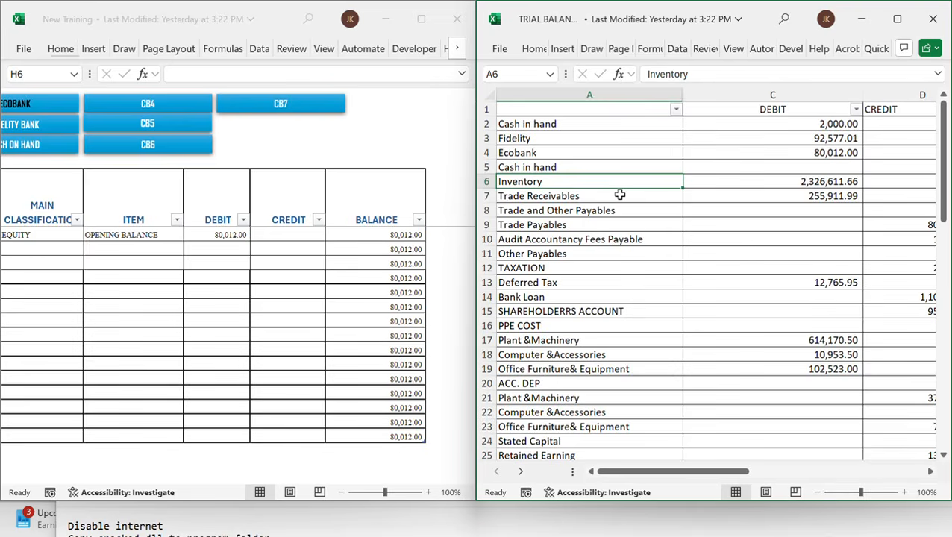
pyautogui.hscroll(-4, 276, 251)
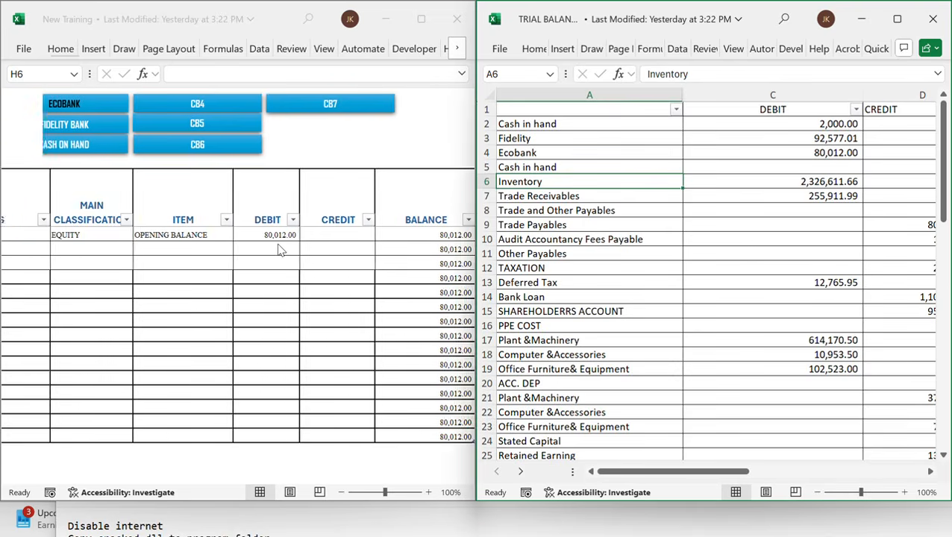
pyautogui.hscroll(-3, 235, 251)
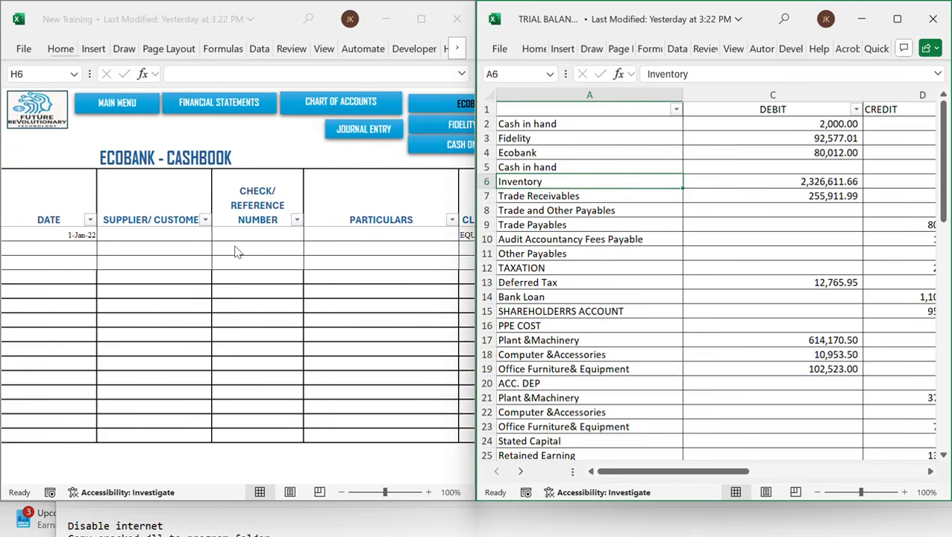
pyautogui.hscroll(3, 236, 252)
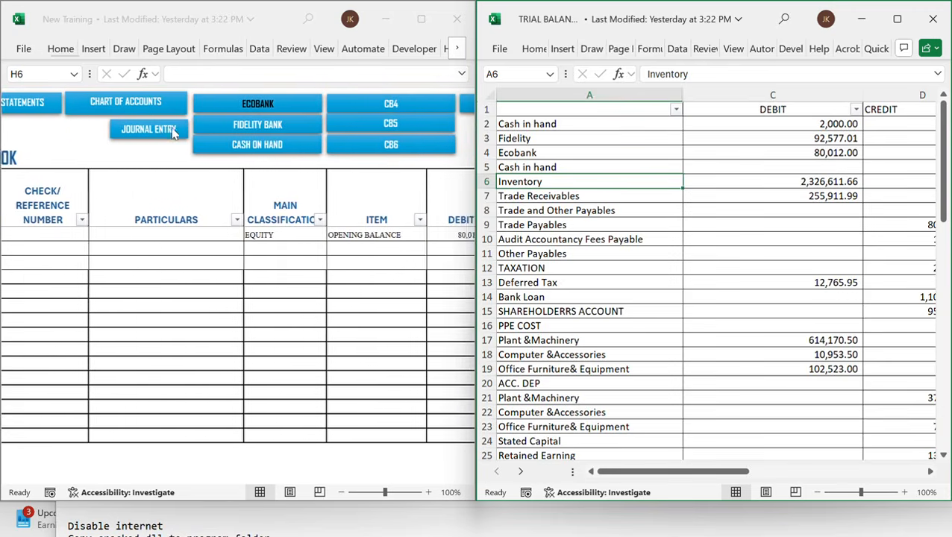
# Open the journal entry sheet and date its first entry 1-Jan-22
pyautogui.click(144, 130)
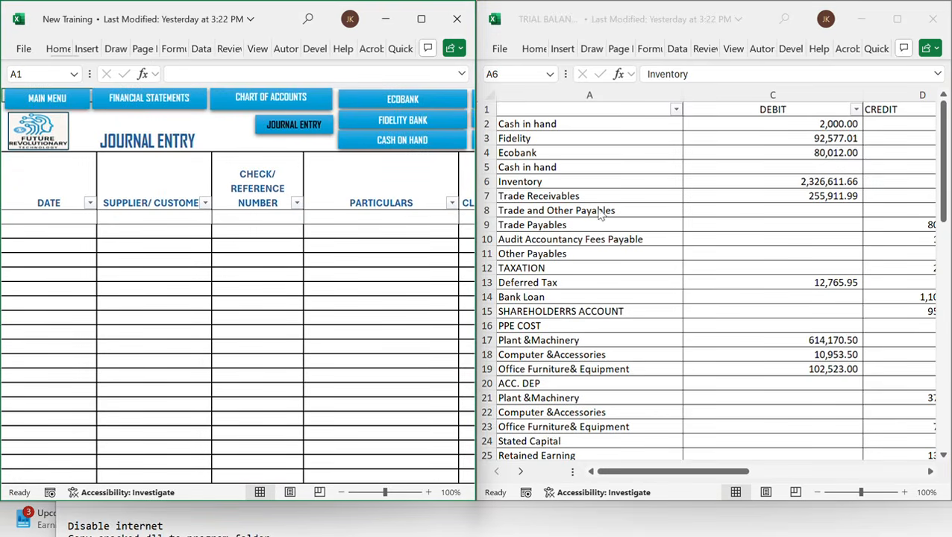
pyautogui.click(68, 214)
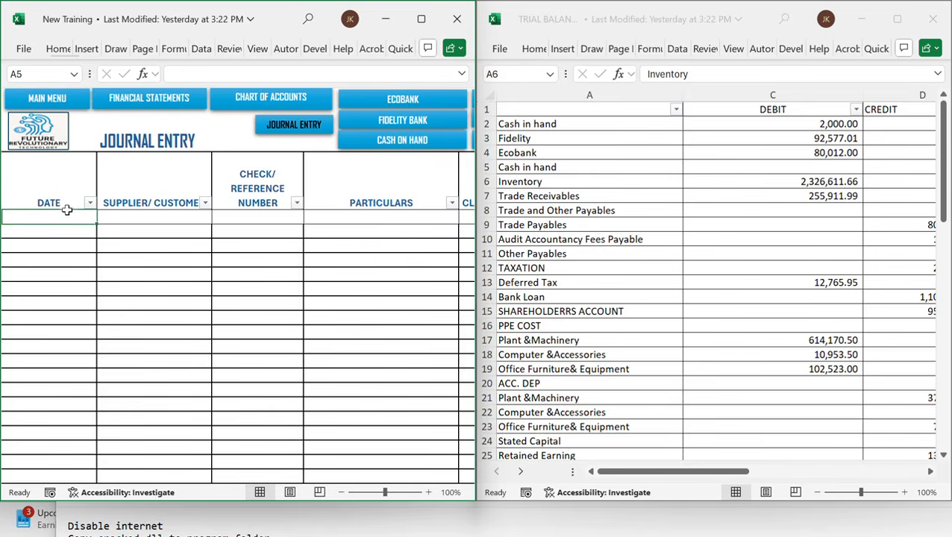
pyautogui.write('1/1/22')
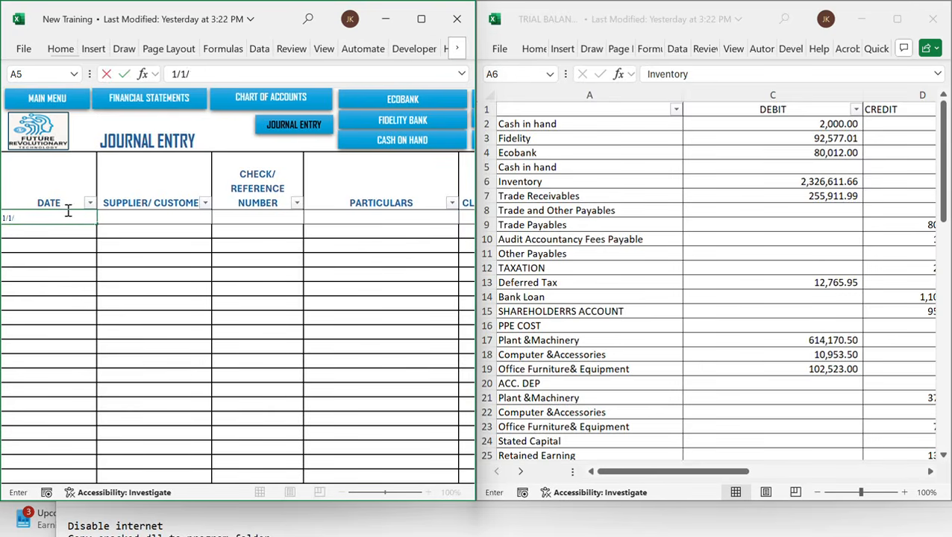
pyautogui.press('Tab')
pyautogui.press('Tab')
pyautogui.press('Tab')
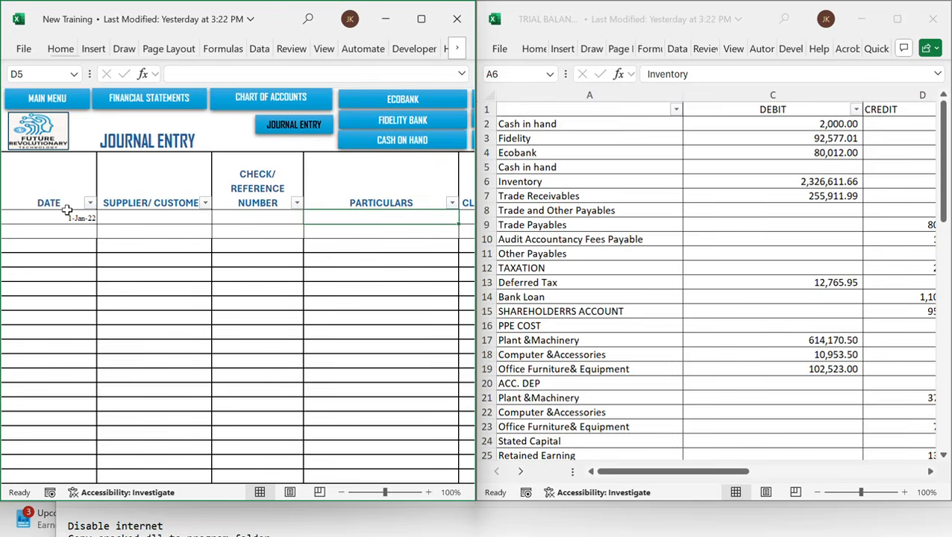
pyautogui.press('Tab')
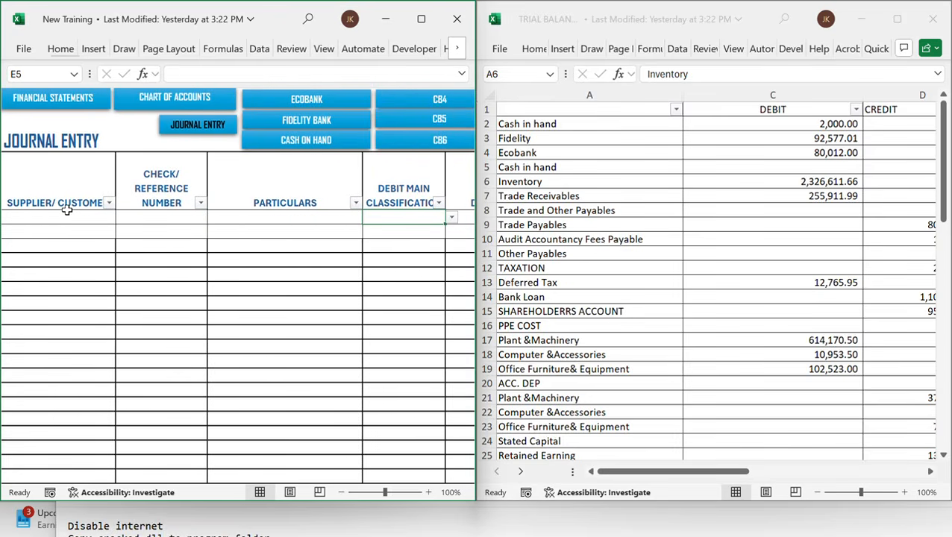
pyautogui.press('Tab')
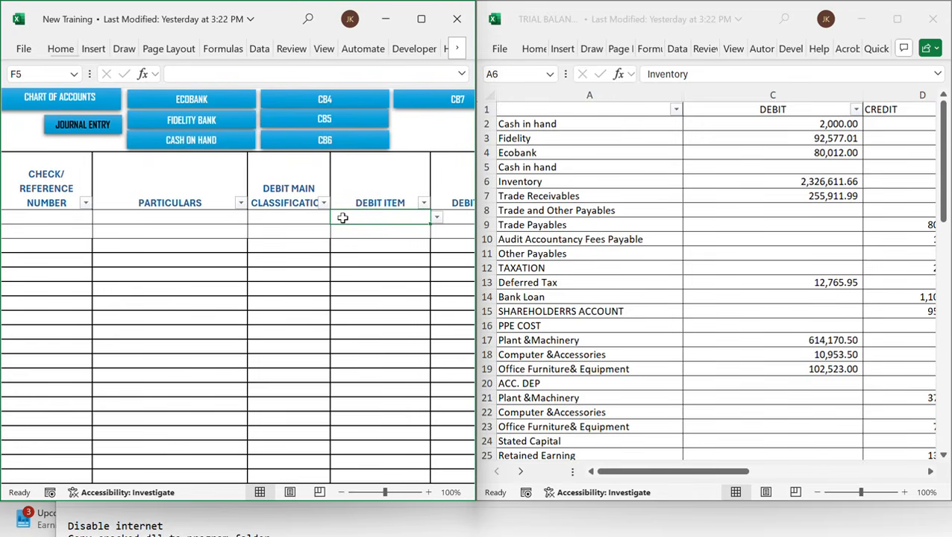
pyautogui.hscroll(3, 342, 218)
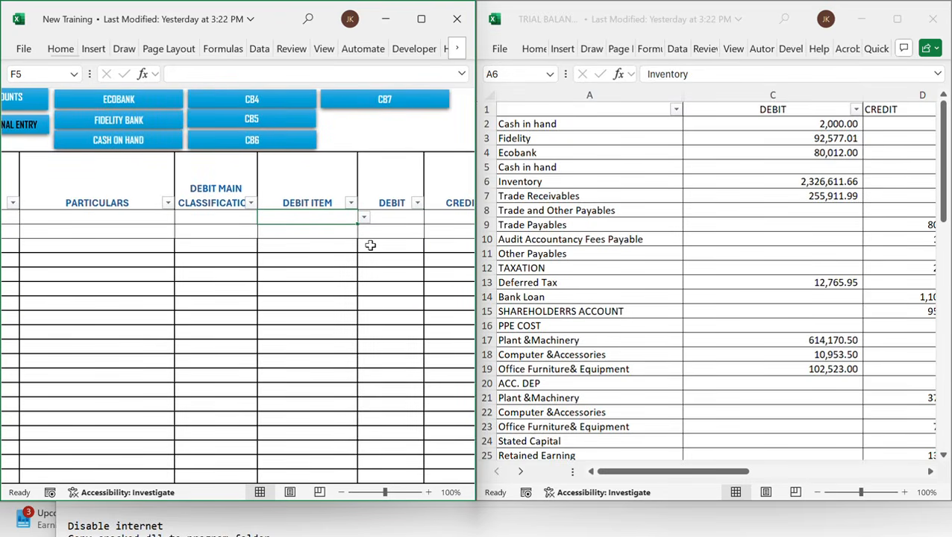
pyautogui.write('cur')
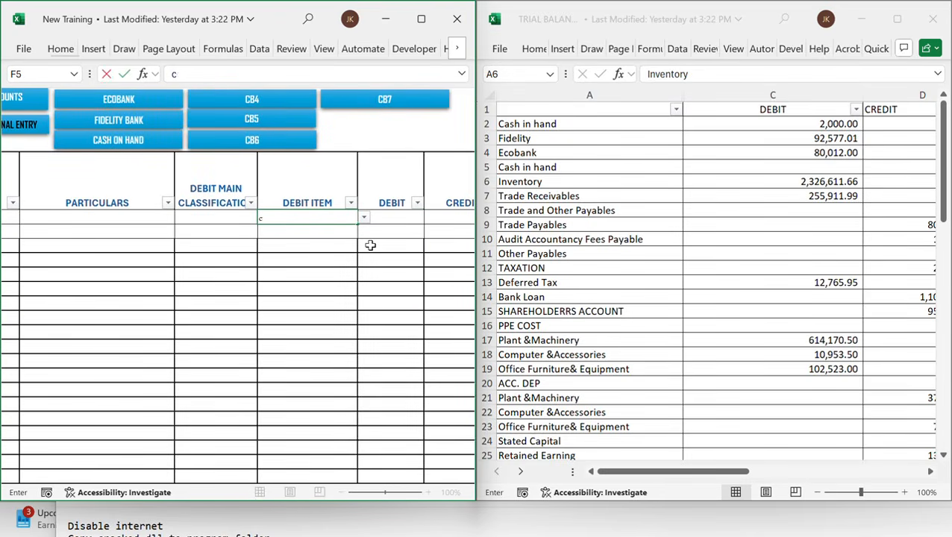
pyautogui.press('BackSpace')
pyautogui.press('BackSpace')
pyautogui.press('BackSpace')
pyautogui.press('Tab')
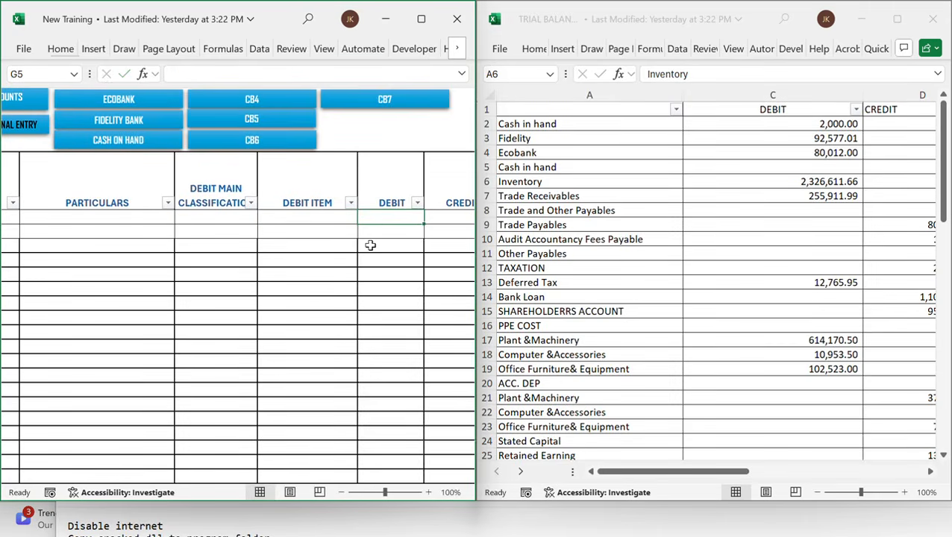
pyautogui.hotkey('shift', 'Tab')
pyautogui.write('curre')
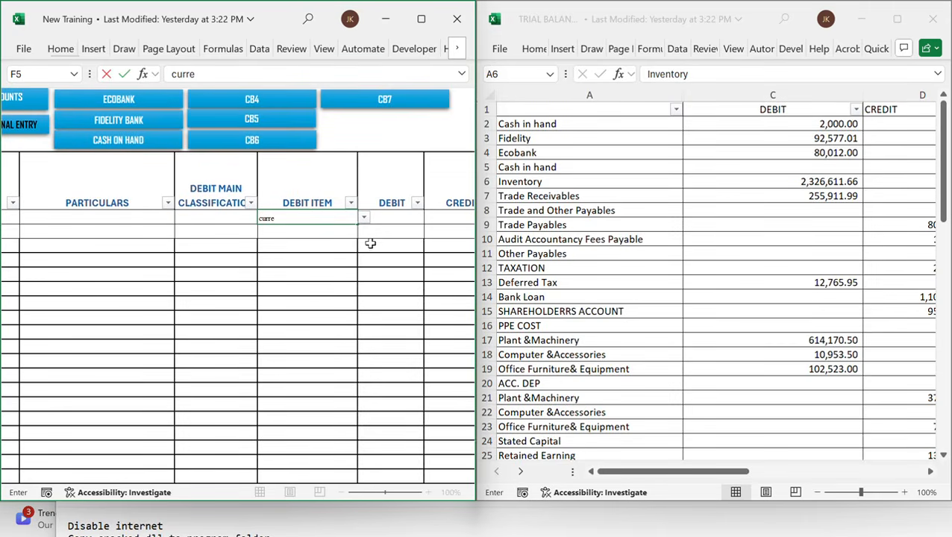
pyautogui.press('Tab')
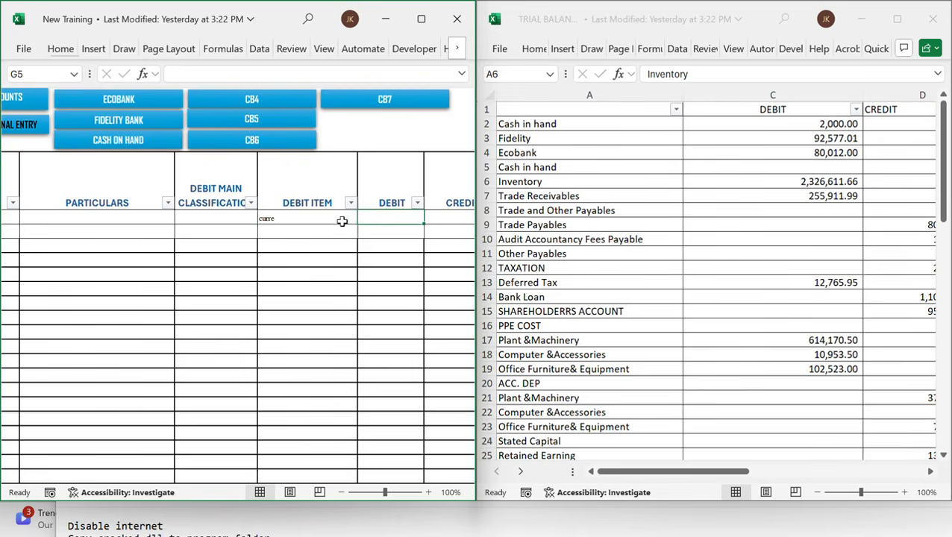
pyautogui.click(342, 224)
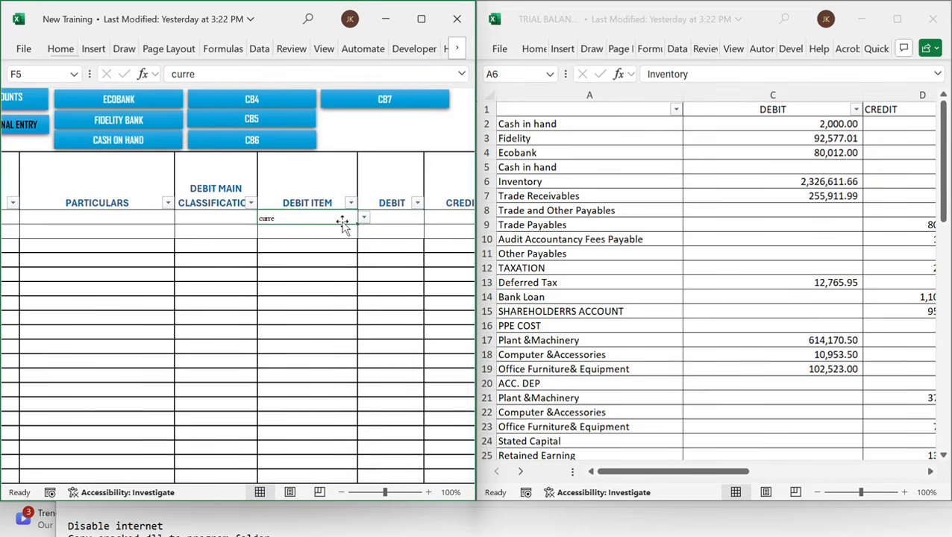
# Classify the first journal entry's debit as CURRENT_ASSET with debit item INVENTORY
pyautogui.hotkey('shift', 'Tab')
pyautogui.write('cu')
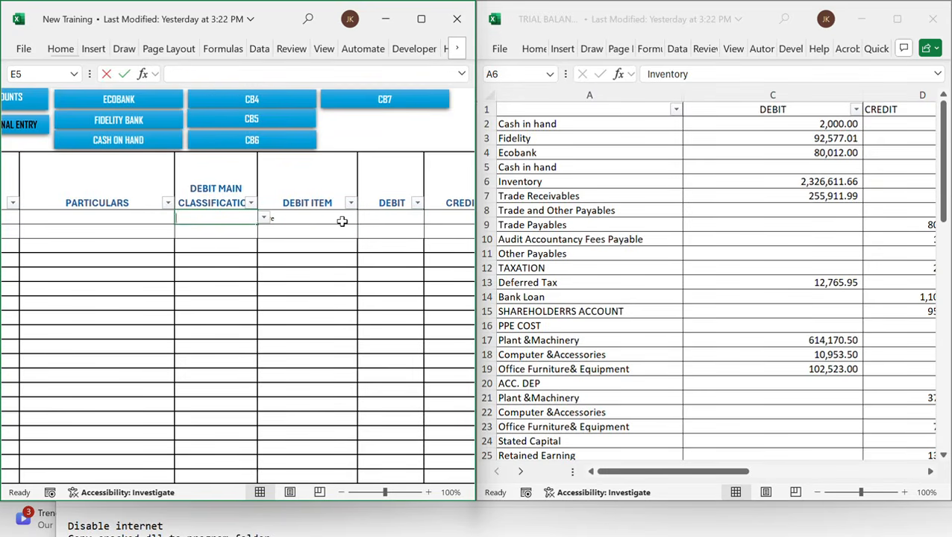
pyautogui.press('Tab')
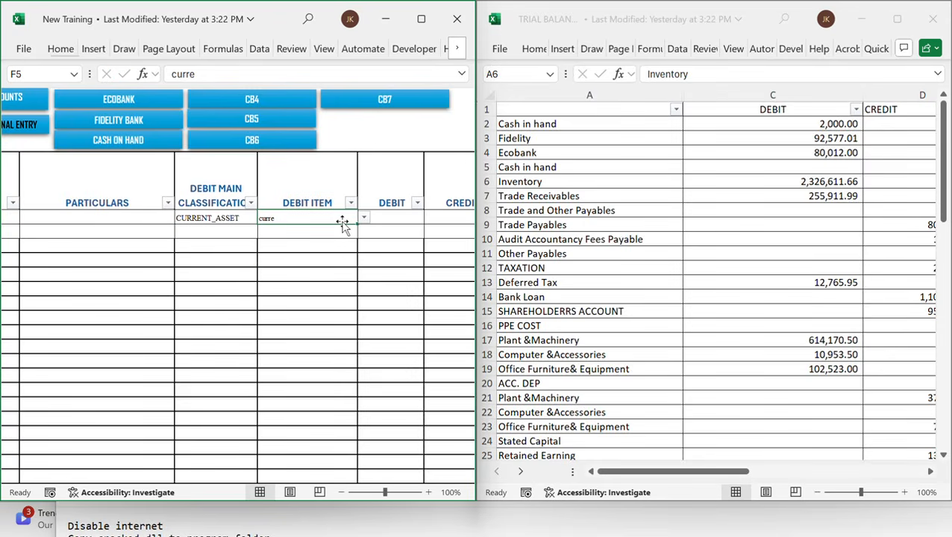
pyautogui.write('INVENTORY')
pyautogui.press('Tab')
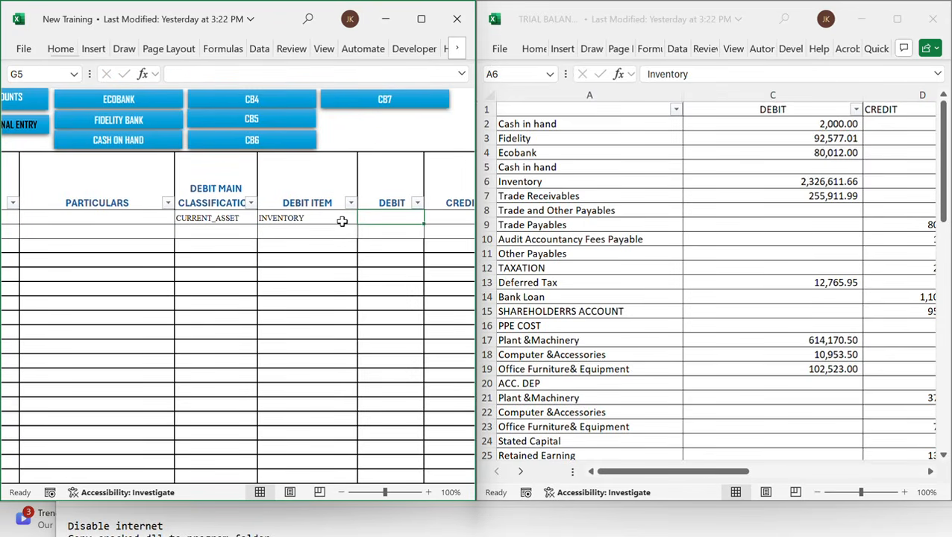
# Enter a debit of 2,326,611.66 for the inventory journal entry
pyautogui.write('2')
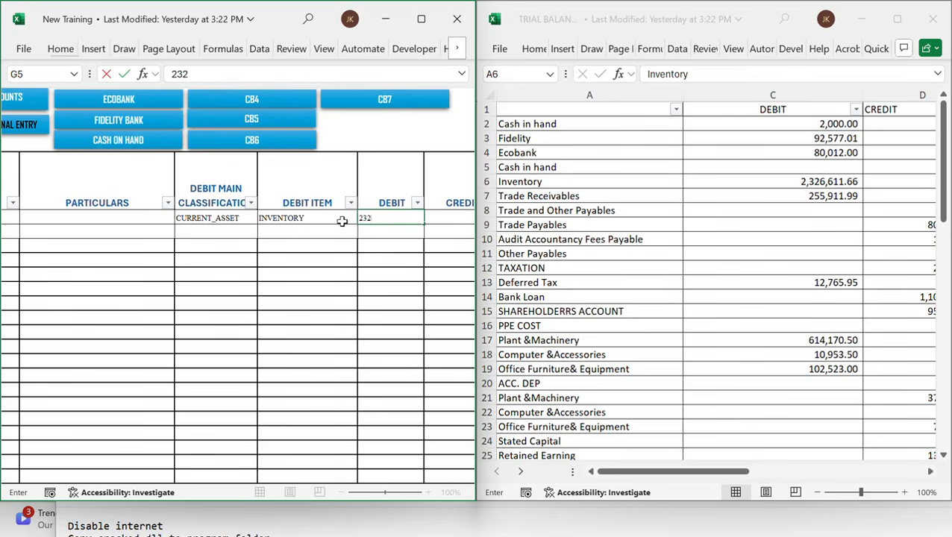
pyautogui.write(',326,611.66')
pyautogui.press('Tab')
# Set the first entry's credit classification to EQUITY and credit item to OPENING BALANCE
pyautogui.click(342, 221)
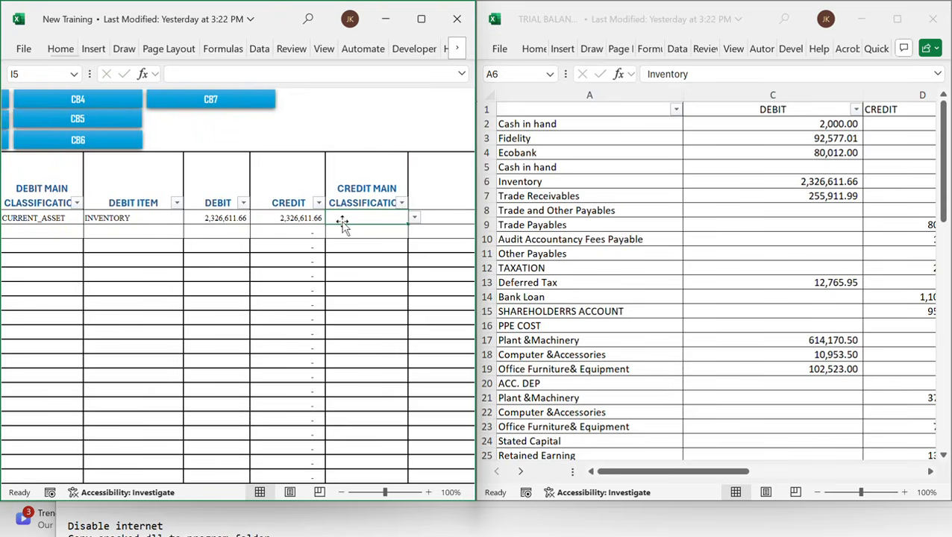
pyautogui.write('eq')
pyautogui.press('Tab')
pyautogui.write('op')
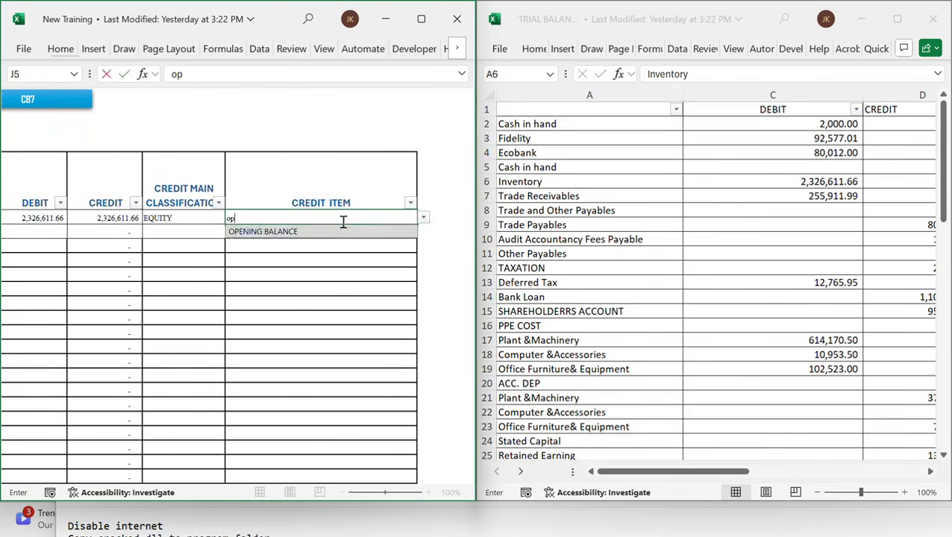
pyautogui.press('Return')
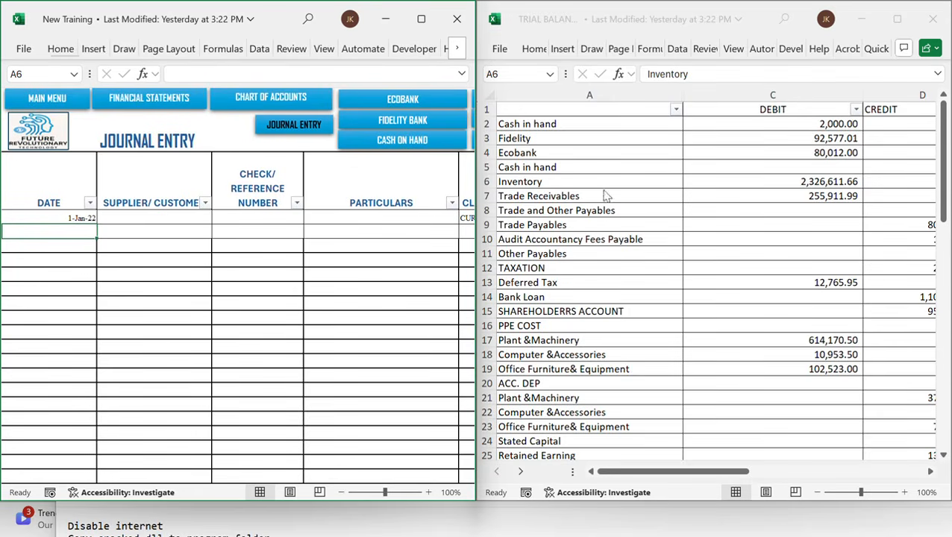
# Date the second journal entry 1-Jan-22 and classify its debit as CURRENT_ASSET
pyautogui.write('1/1/22')
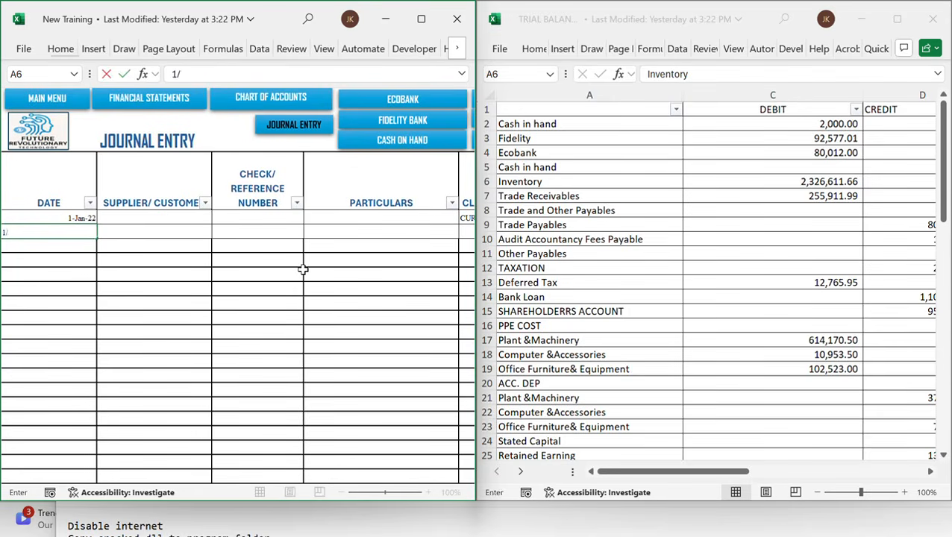
pyautogui.press('Tab')
pyautogui.press('Tab')
pyautogui.press('Tab')
pyautogui.press('Tab')
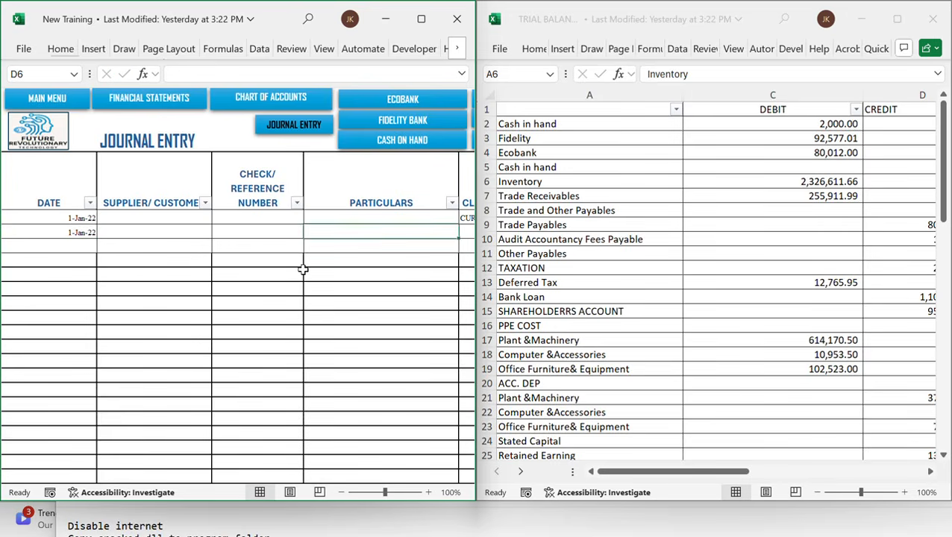
pyautogui.hotkey('alt', 'Down')
pyautogui.press('Down')
pyautogui.press('Return')
pyautogui.press('Tab')
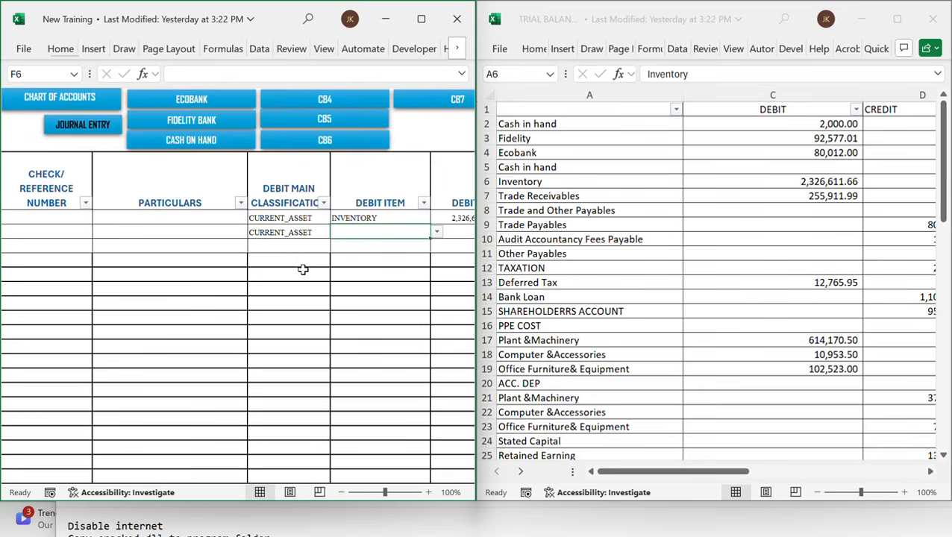
# Set the second entry's debit item to TRADE RECEIVABLES with a debit of 255911.99
pyautogui.write('tra')
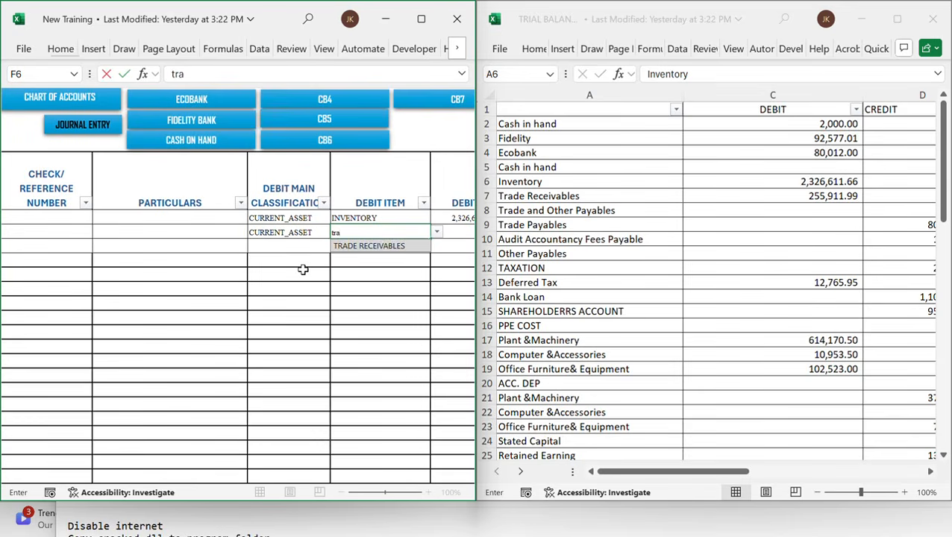
pyautogui.press('Down')
pyautogui.press('Return')
pyautogui.press('Tab')
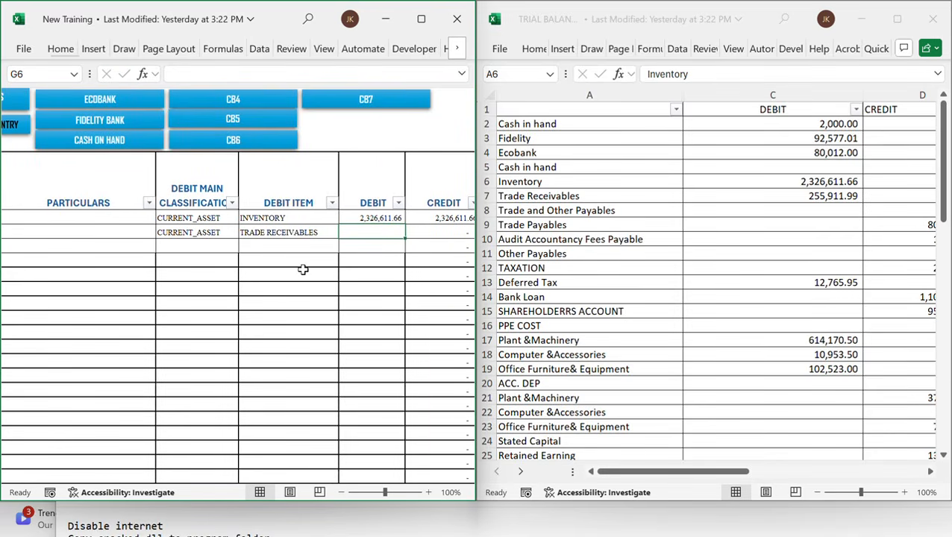
pyautogui.write('255')
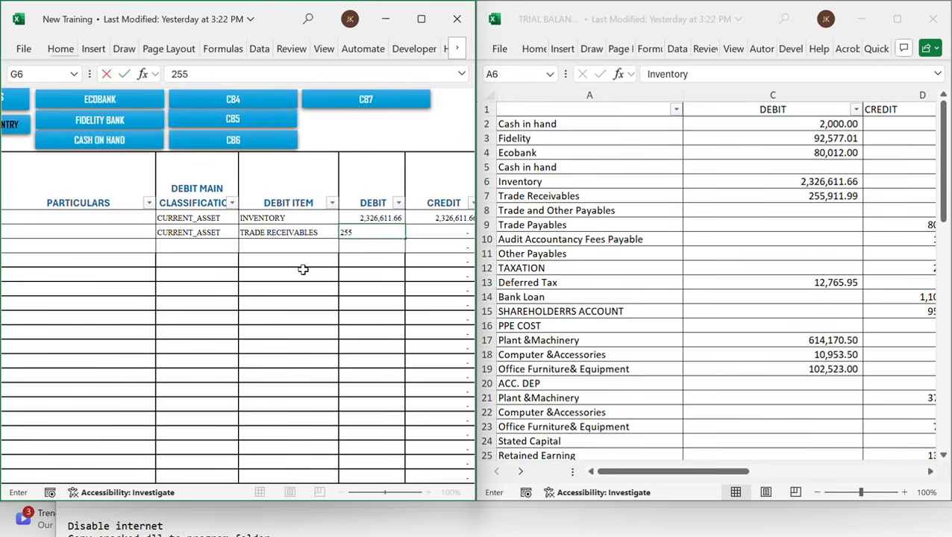
pyautogui.write('911.99')
# Examine the Trade Payables line and its credit column in the trial balance
pyautogui.click(701, 265)
pyautogui.hscroll(1, 698, 259)
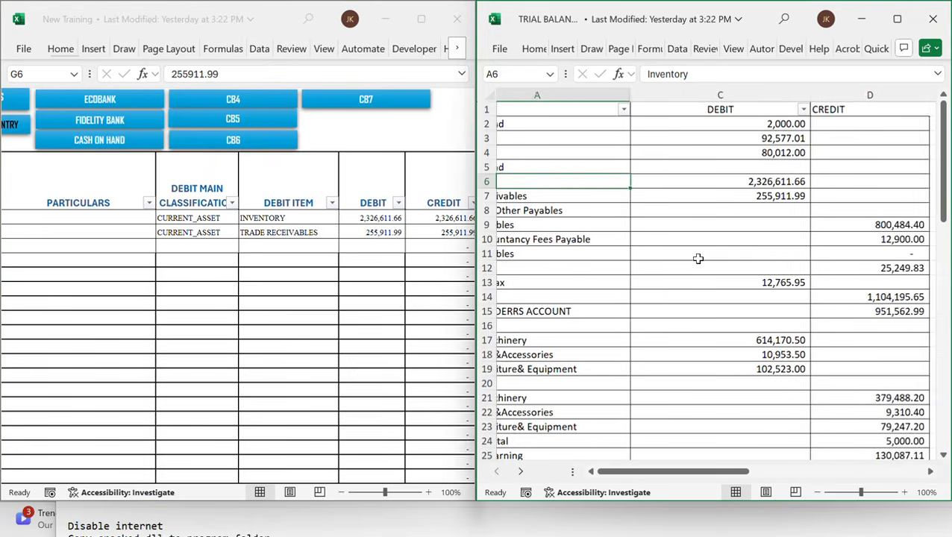
pyautogui.hscroll(-1, 698, 259)
pyautogui.click(588, 223)
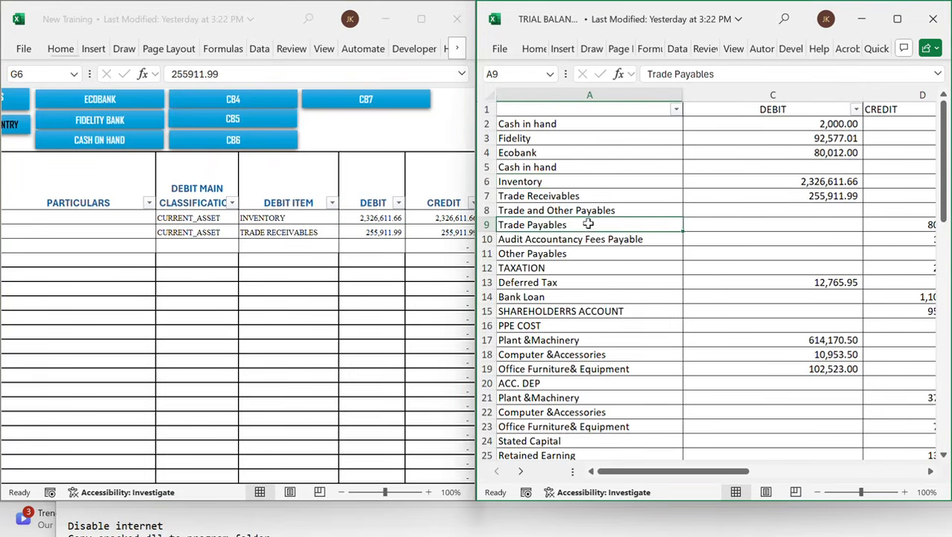
pyautogui.hscroll(3, 588, 224)
pyautogui.hscroll(-3, 733, 224)
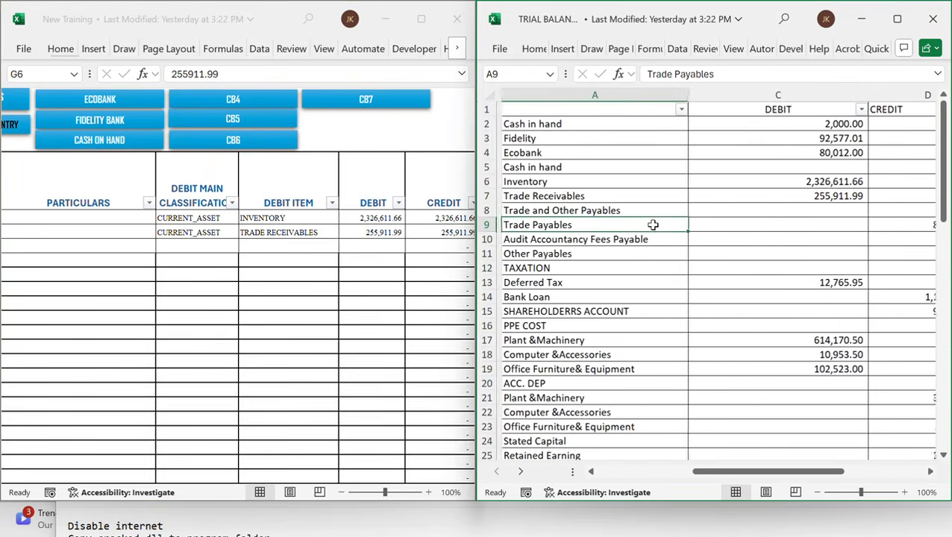
pyautogui.click(237, 259)
pyautogui.hscroll(-3, 237, 259)
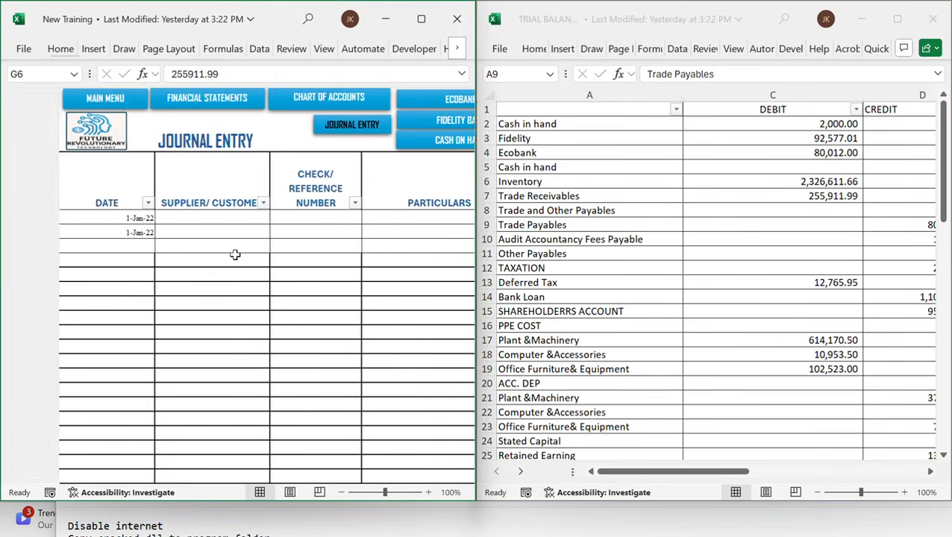
# Date the third journal entry 1-Jan-22
pyautogui.click(58, 243)
pyautogui.write('1/')
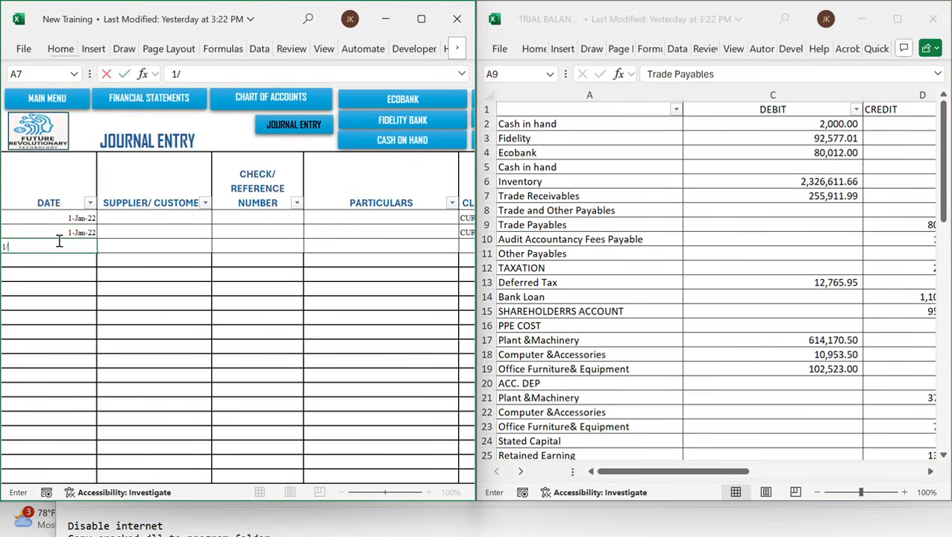
pyautogui.write('1/22')
pyautogui.press('Tab')
pyautogui.press('Tab')
pyautogui.press('Tab')
pyautogui.press('Tab')
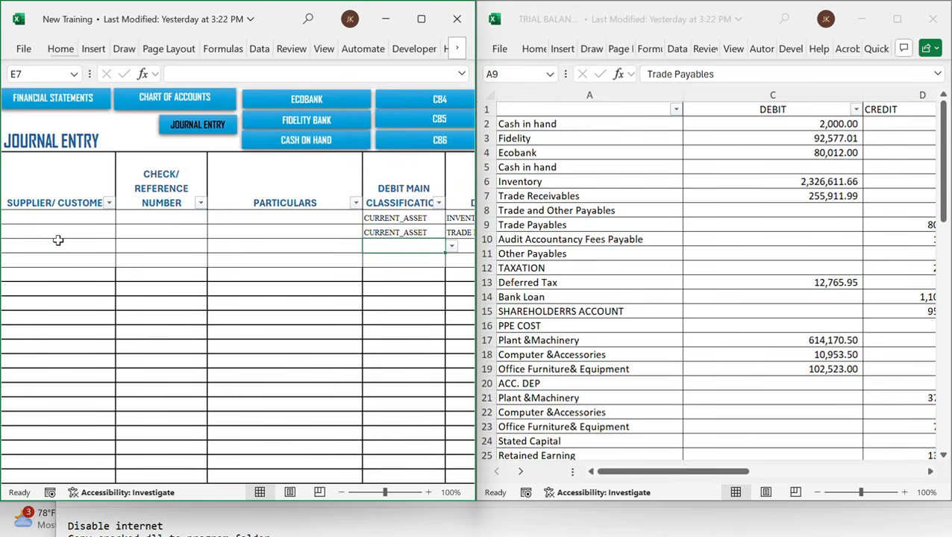
pyautogui.press('Tab')
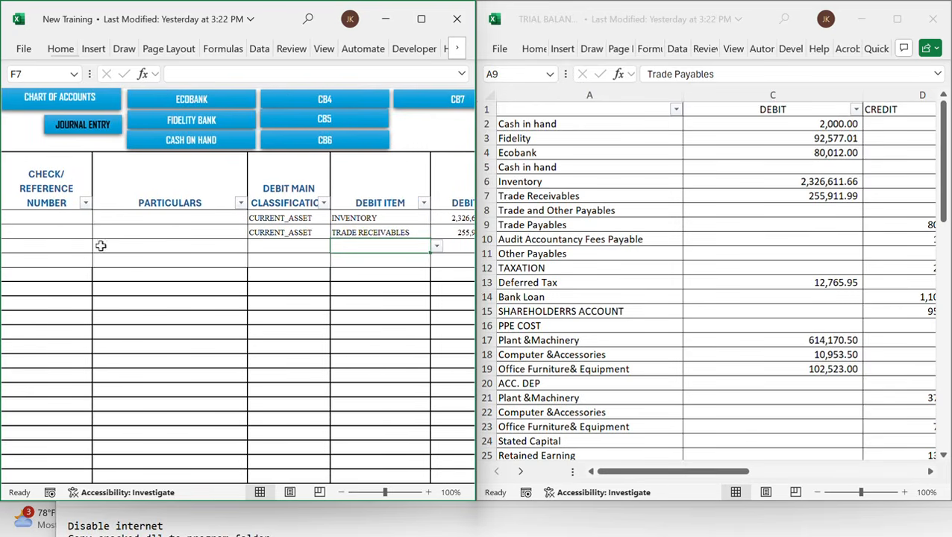
# Set the third entry's debit classification to EQUITY and debit item to OPENING BALANCE
pyautogui.click(295, 244)
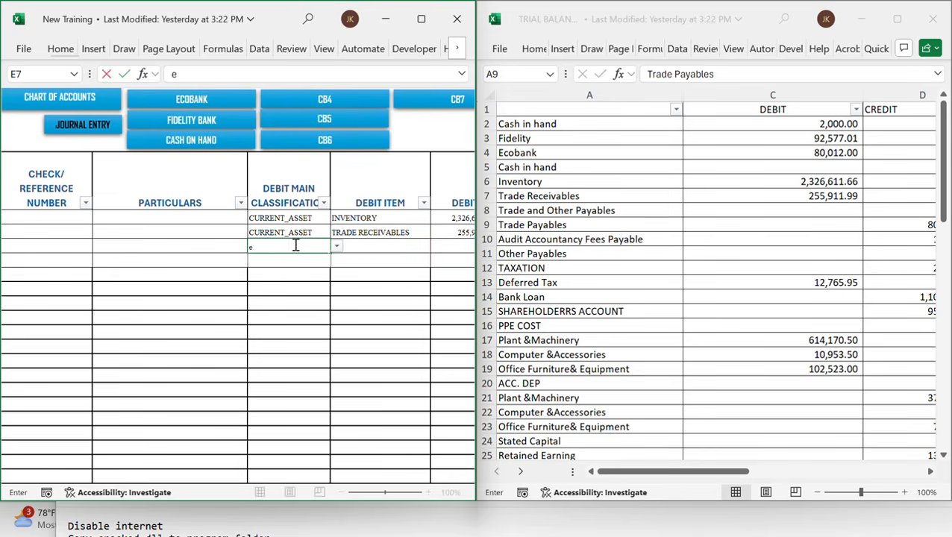
pyautogui.write('EQUITY')
pyautogui.press('Tab')
pyautogui.write('OPENING BALANCE')
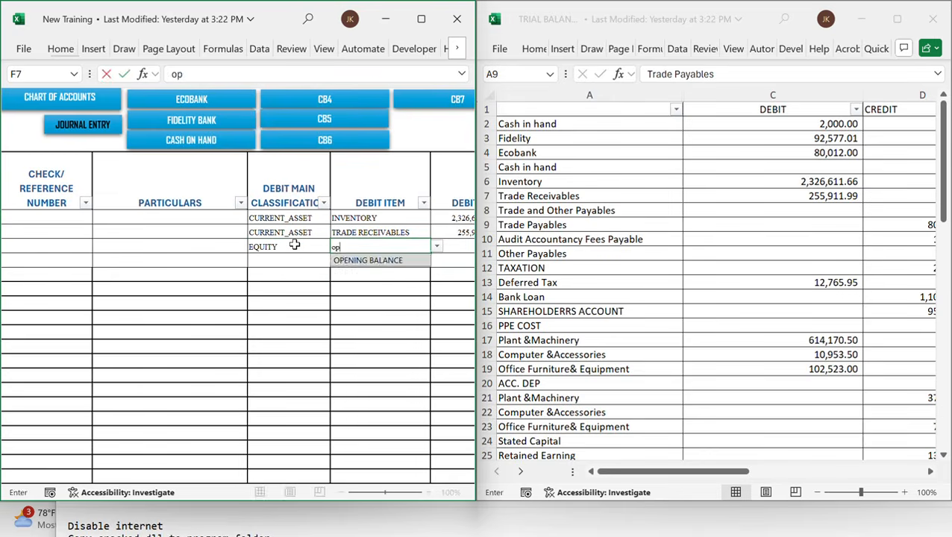
pyautogui.press('Tab')
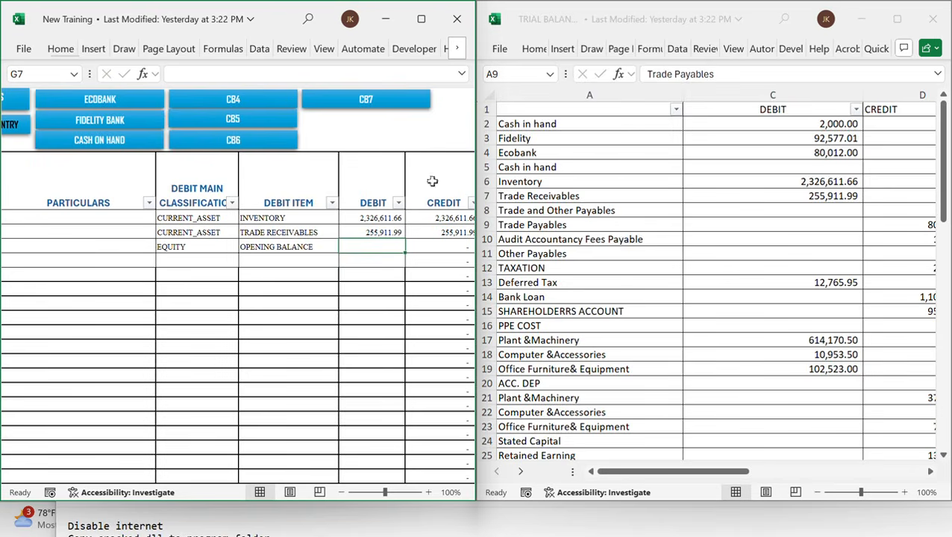
# Enter 800,484.40 as the third journal entry's debit amount
pyautogui.hscroll(4, 692, 308)
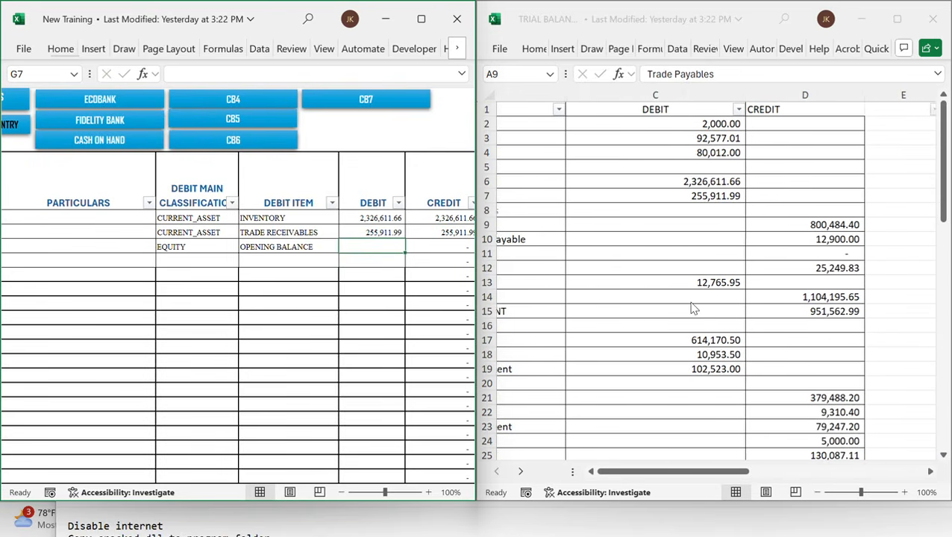
pyautogui.write('8004')
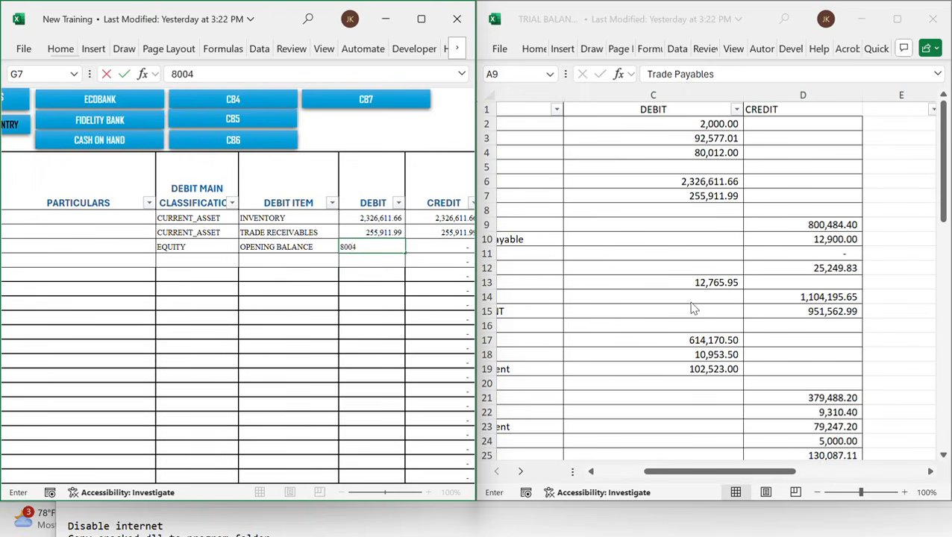
pyautogui.write('0,484.4')
pyautogui.press('Tab')
pyautogui.press('Tab')
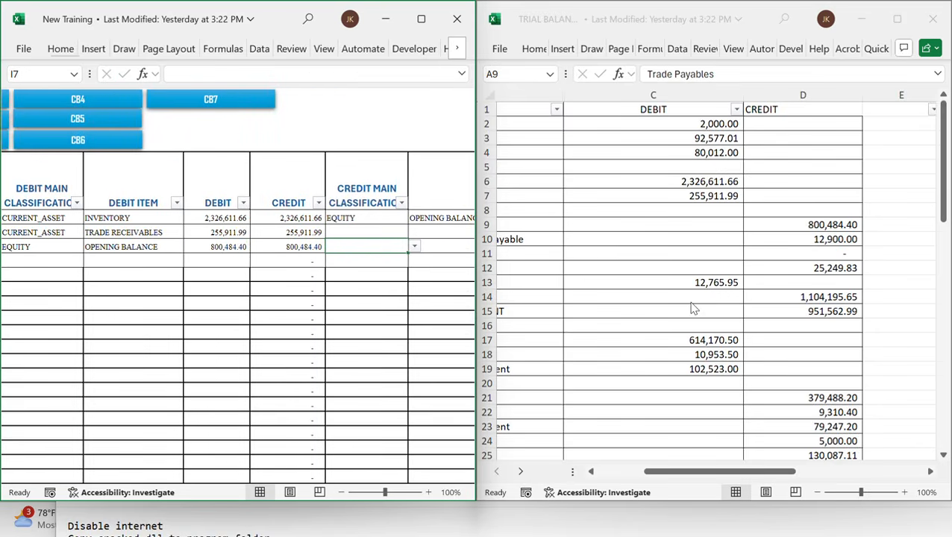
# Set the second entry's credit classification to EQUITY and credit item to OPENING BALANCE
pyautogui.press('Up')
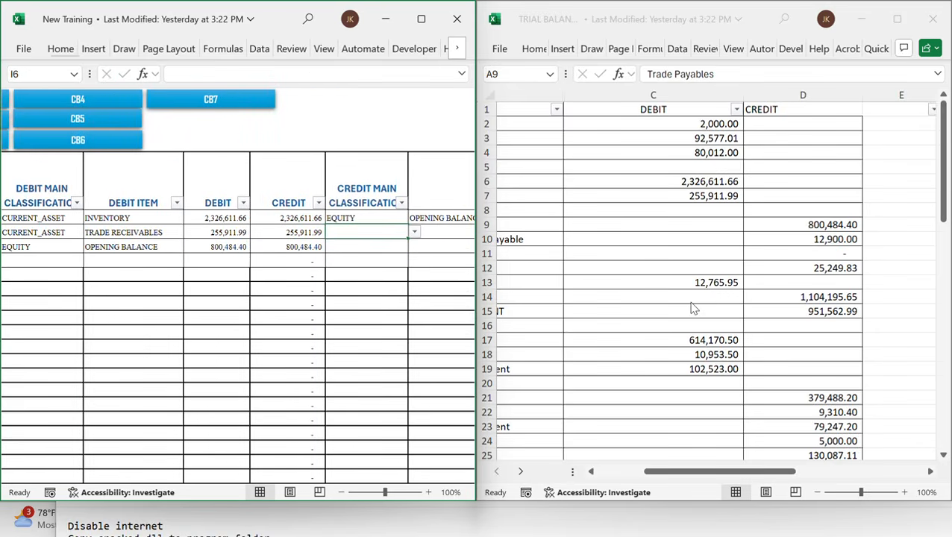
pyautogui.hotkey('alt', 'Down')
pyautogui.press('Return')
pyautogui.press('Tab')
pyautogui.write('op')
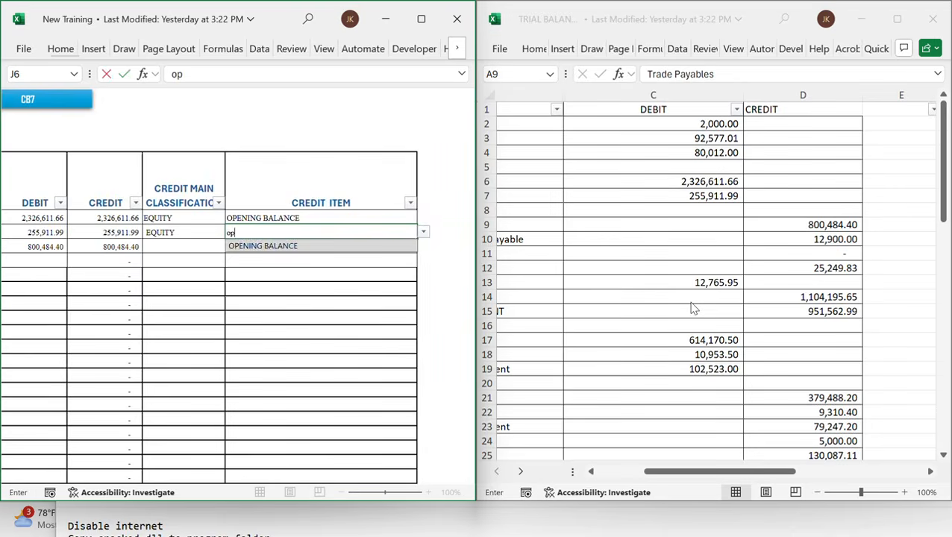
pyautogui.press('Return')
# Set the third entry's credit classification to CURRENT_LIABILITY and credit item to TRADE PAYABLES
pyautogui.press('Tab')
pyautogui.press('Tab')
pyautogui.press('Tab')
pyautogui.press('Tab')
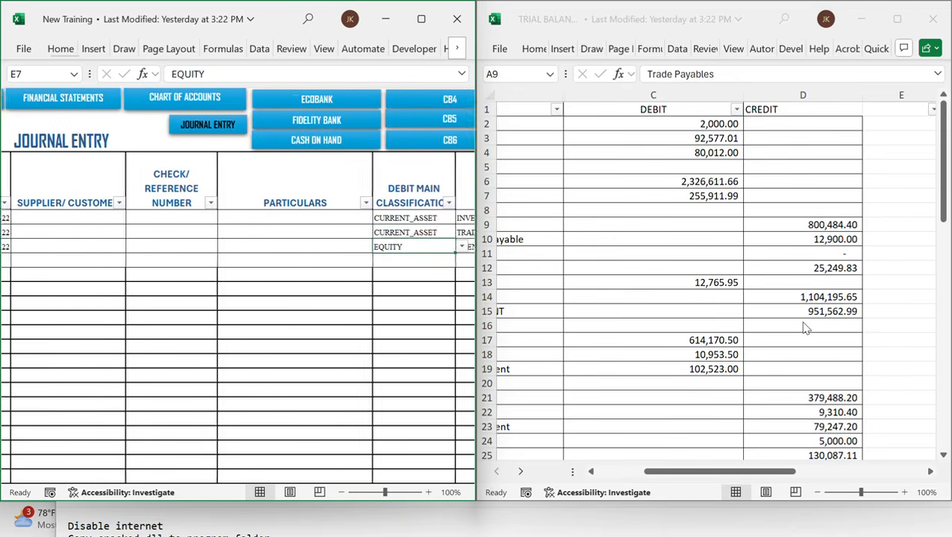
pyautogui.press('Tab')
pyautogui.press('Tab')
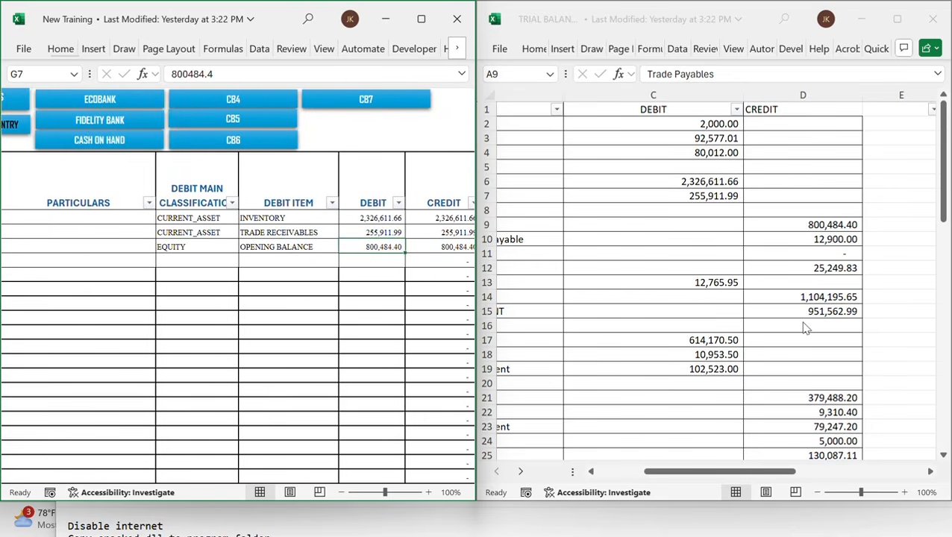
pyautogui.press('Tab')
pyautogui.press('Tab')
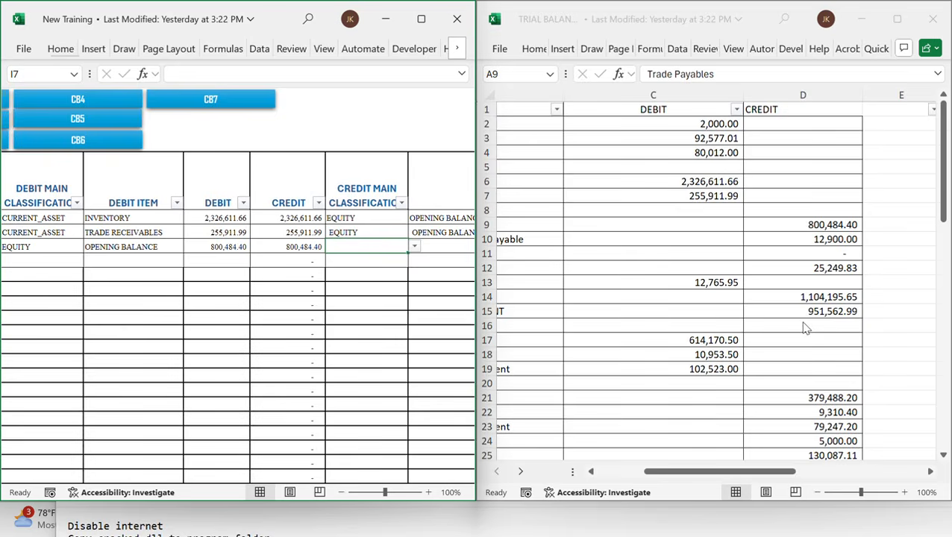
pyautogui.write('c')
pyautogui.press('BackSpace')
pyautogui.write('lia')
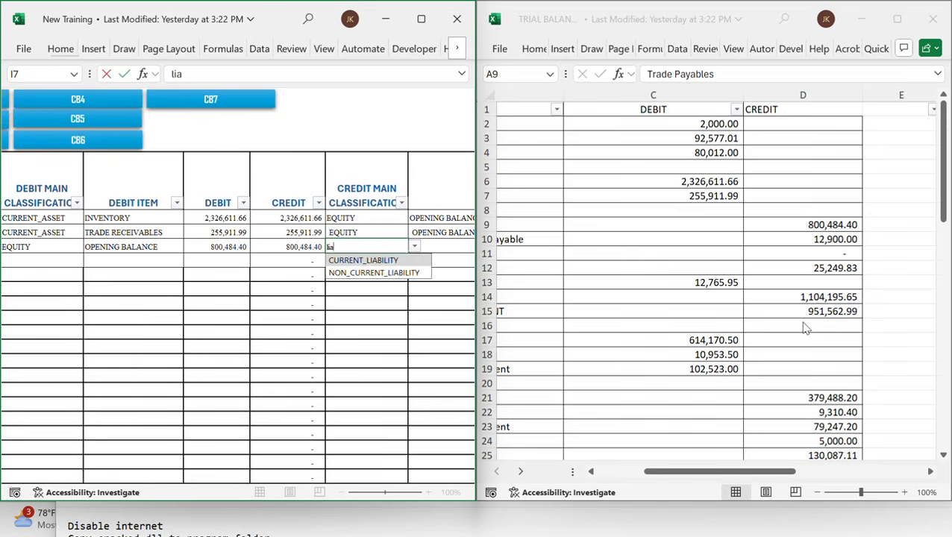
pyautogui.press('Tab')
pyautogui.write('tra')
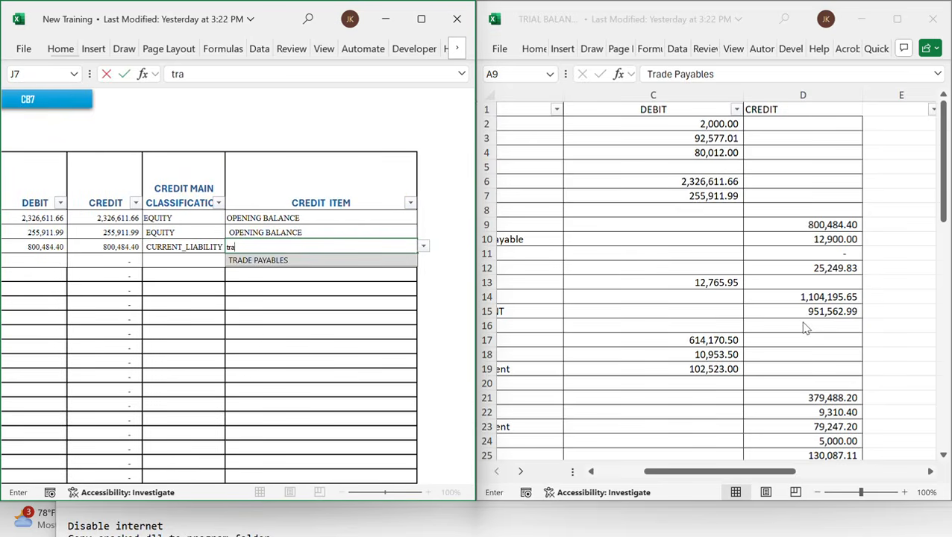
pyautogui.press('Return')
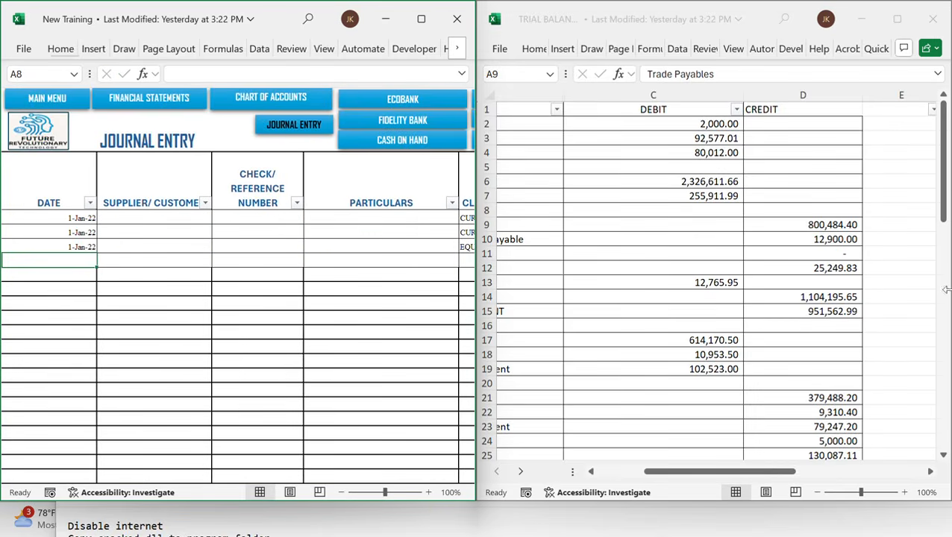
# Examine the Audit Accountancy Fees Payable line in the trial balance alongside the journal entry rows
pyautogui.click(777, 266)
pyautogui.hscroll(-3, 777, 264)
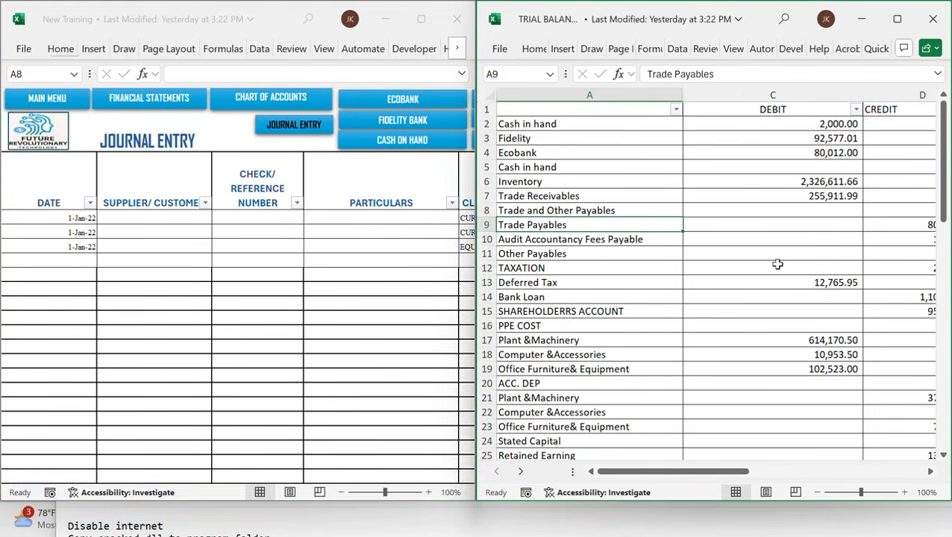
pyautogui.hscroll(3, 777, 264)
pyautogui.hscroll(-4, 777, 264)
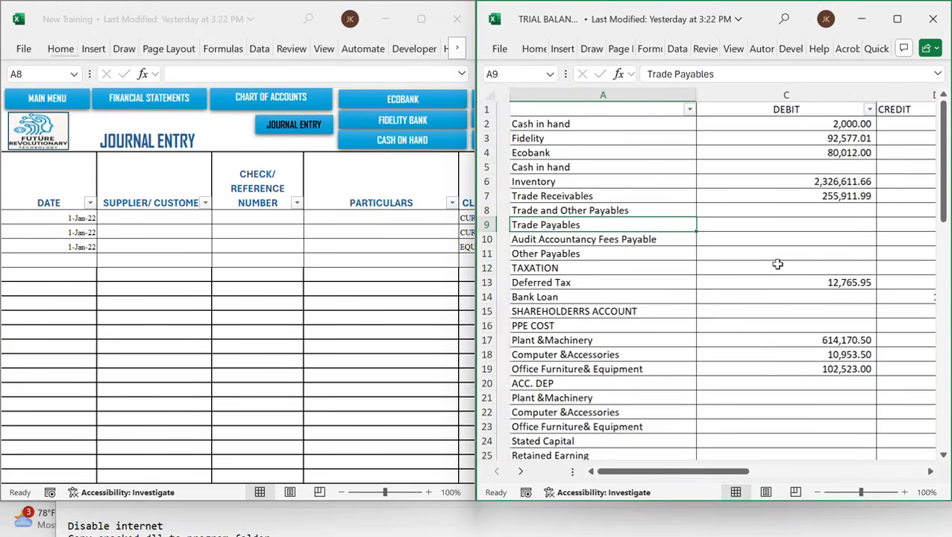
pyautogui.hscroll(1, 777, 264)
pyautogui.click(593, 240)
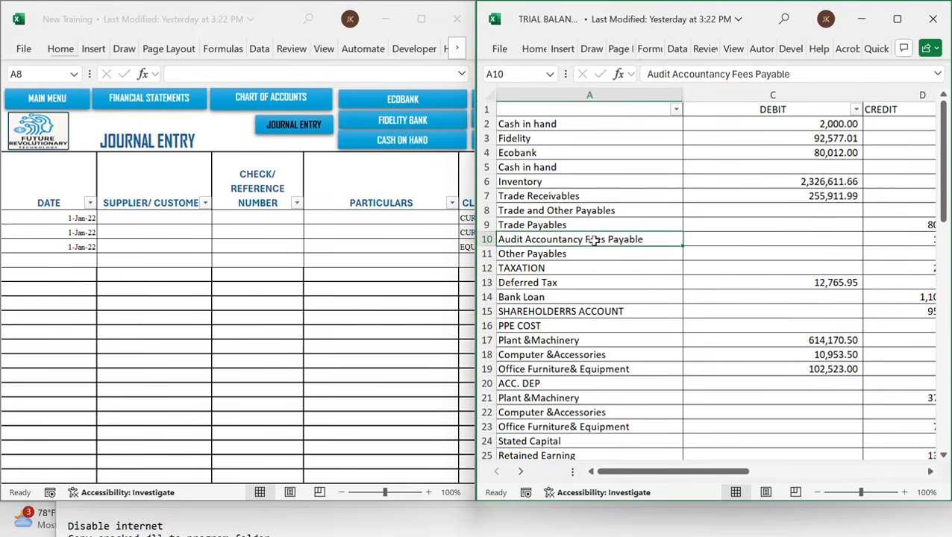
pyautogui.hscroll(3, 334, 278)
pyautogui.hscroll(-3, 333, 276)
pyautogui.hscroll(3, 303, 278)
pyautogui.hscroll(2, 303, 278)
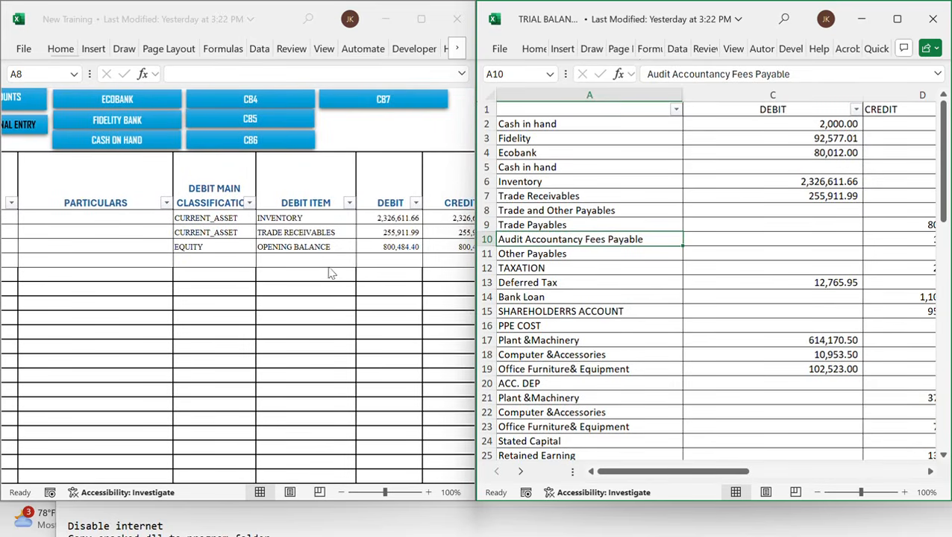
pyautogui.hscroll(3, 395, 313)
pyautogui.hscroll(2, 395, 313)
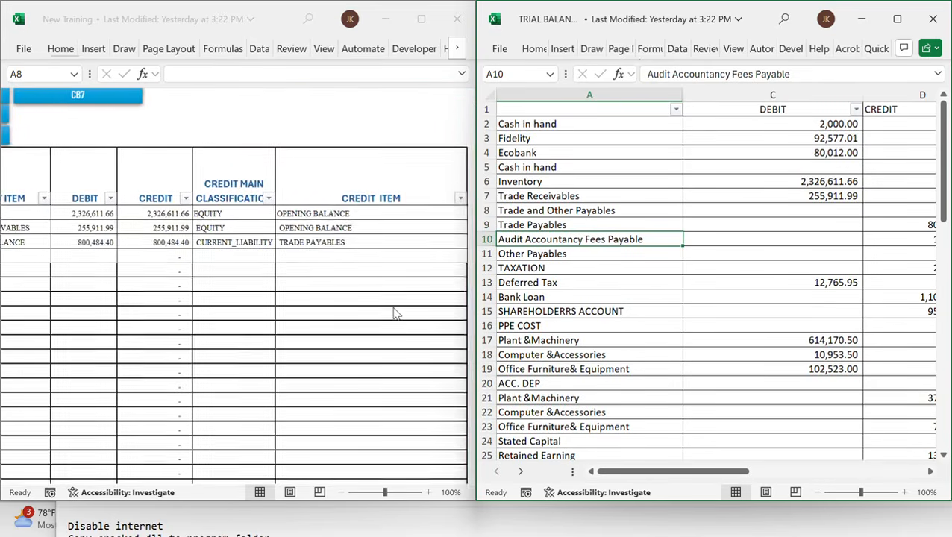
pyautogui.hscroll(-1, 395, 314)
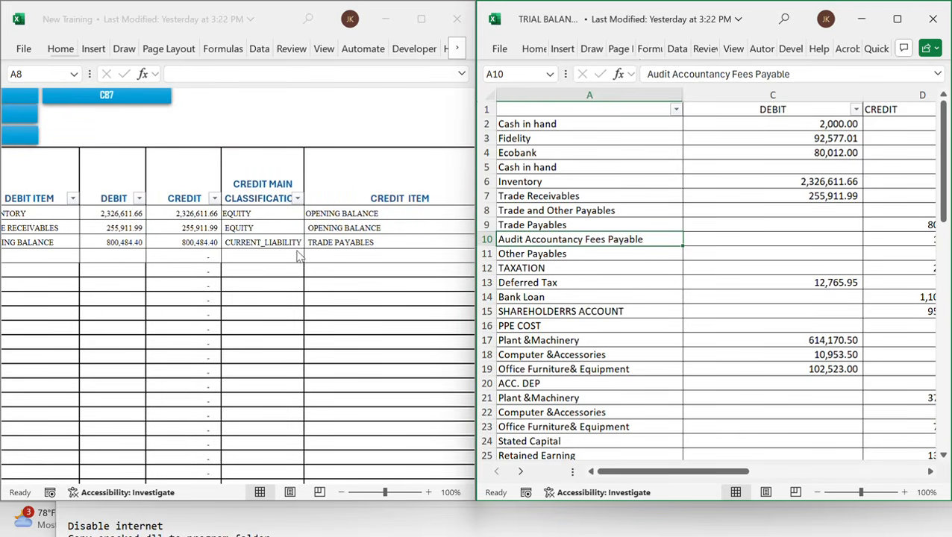
pyautogui.hscroll(-4, 297, 256)
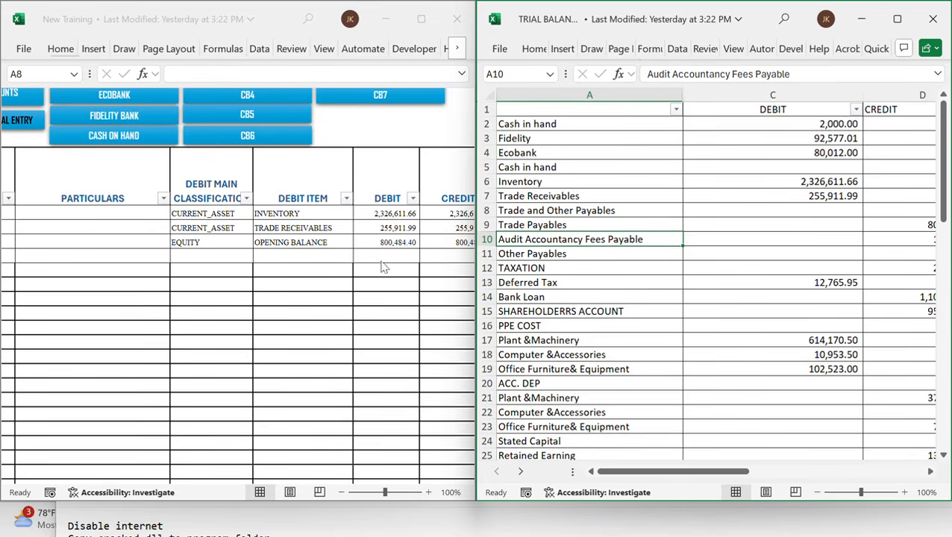
# Examine the remaining trial balance lines and the transaction list below them
pyautogui.click(596, 278)
pyautogui.hscroll(2, 595, 276)
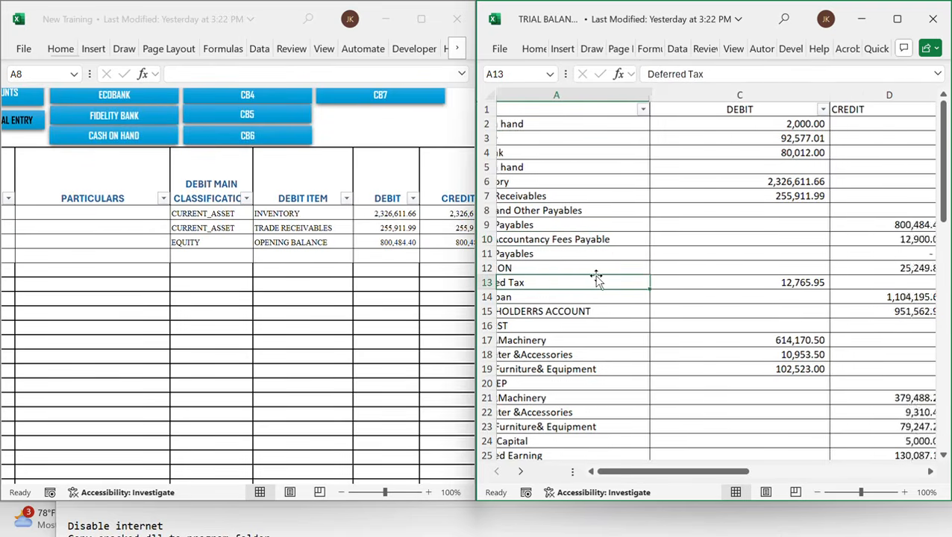
pyautogui.hscroll(-2, 594, 274)
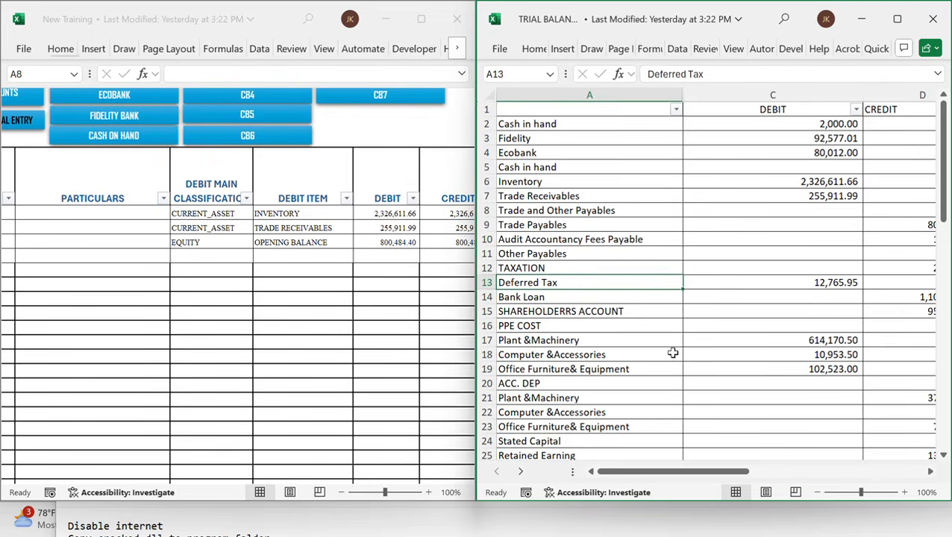
pyautogui.click(561, 299)
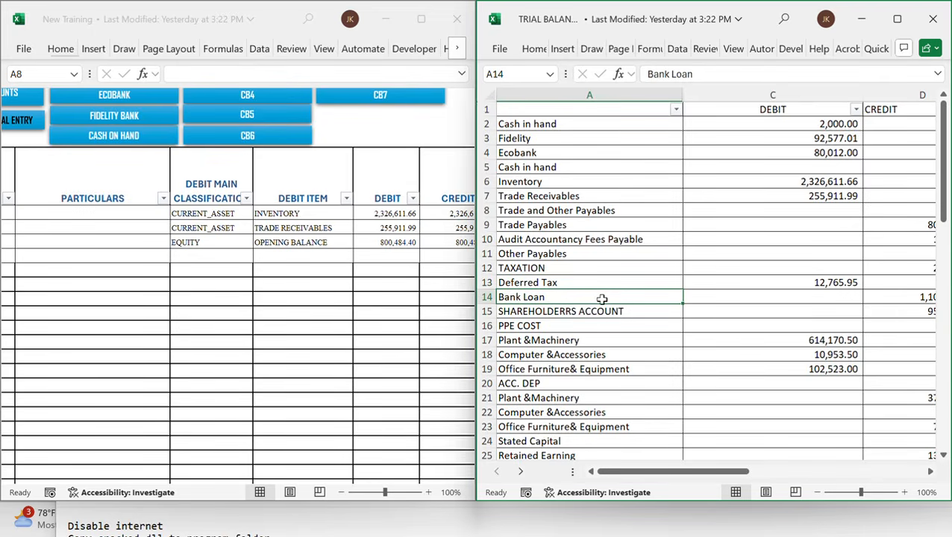
pyautogui.click(556, 356)
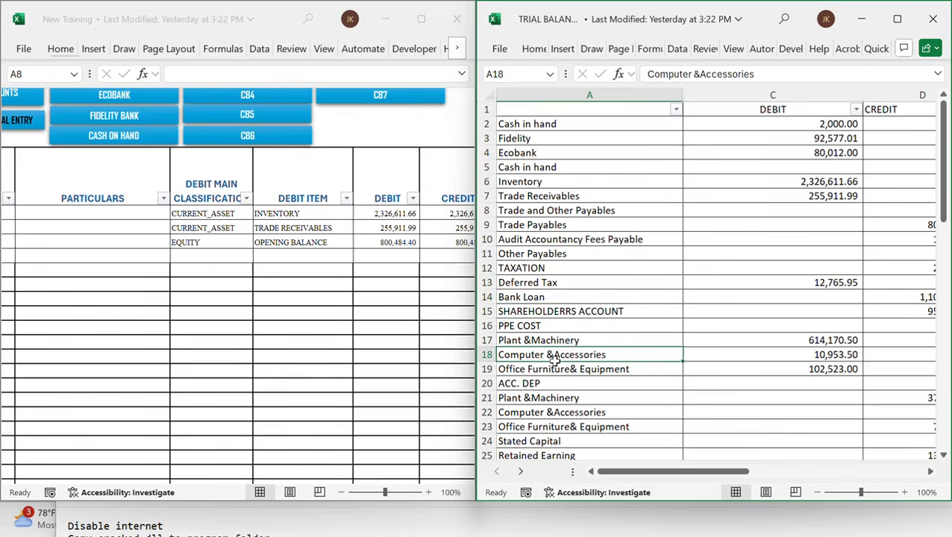
pyautogui.scroll(-1, 555, 362)
pyautogui.scroll(-1, 555, 361)
pyautogui.scroll(2, 589, 366)
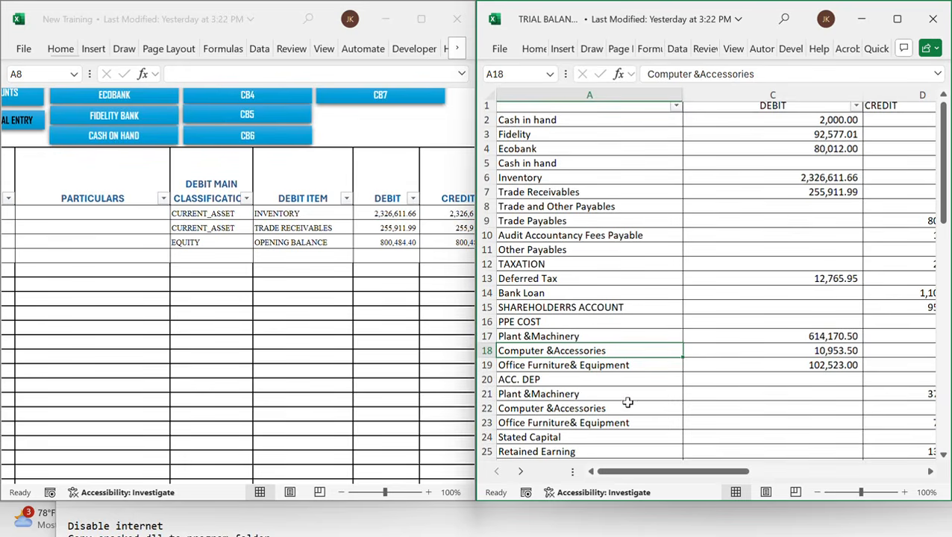
pyautogui.scroll(-4, 629, 401)
pyautogui.scroll(-3, 631, 398)
pyautogui.scroll(2, 633, 399)
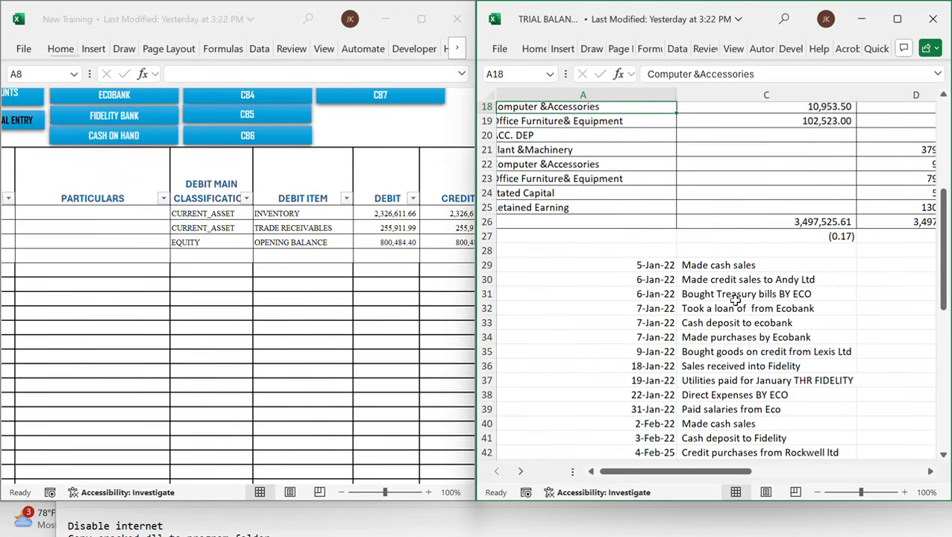
# Review the completed journal entries against the trial balance shown at 70% zoom
pyautogui.click(403, 20)
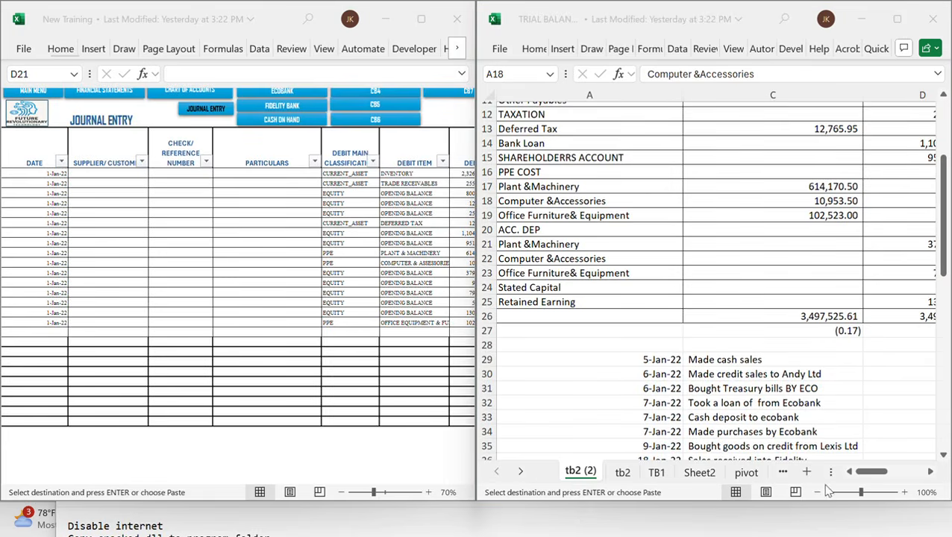
pyautogui.click(817, 492)
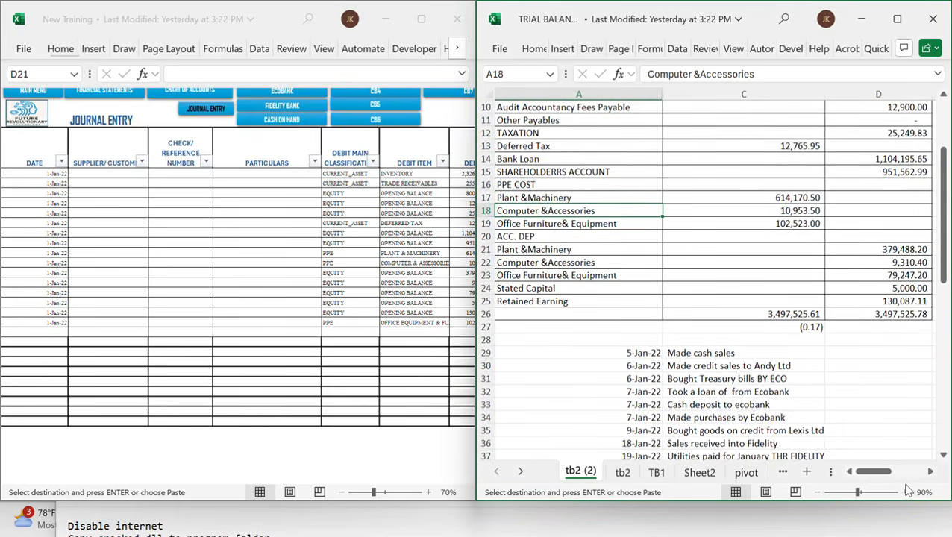
pyautogui.click(818, 493)
pyautogui.click(818, 492)
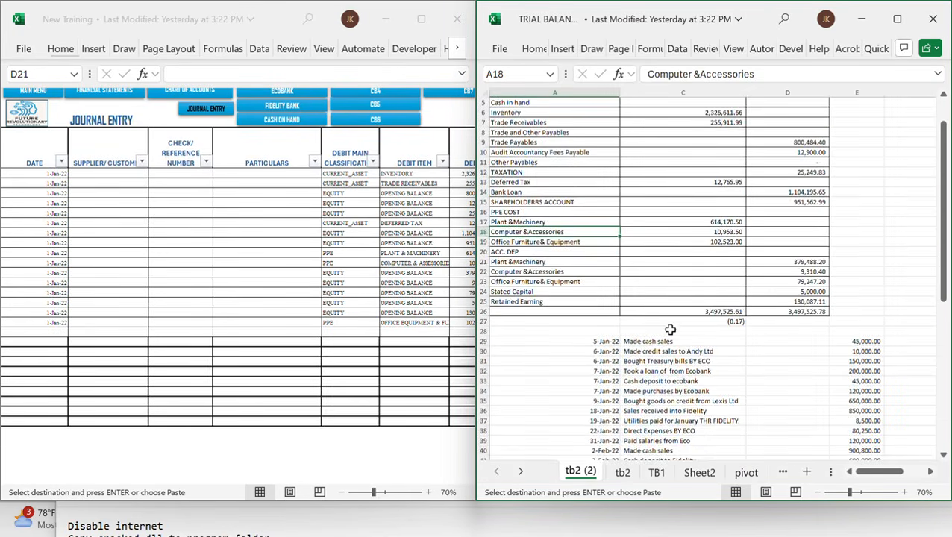
pyautogui.scroll(2, 670, 329)
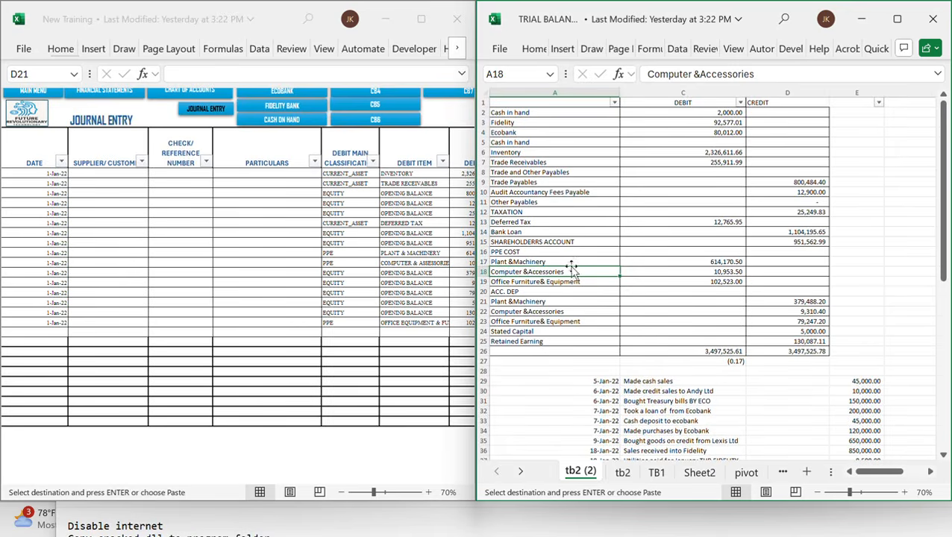
pyautogui.click(166, 198)
pyautogui.scroll(1, 164, 197)
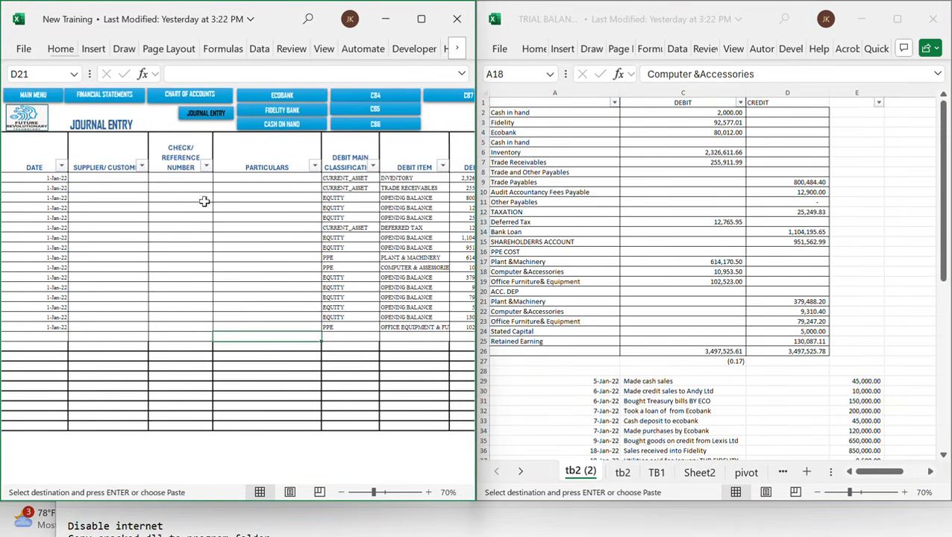
# Open the financial statements and review them down to the totals and statement of financial position
pyautogui.click(126, 102)
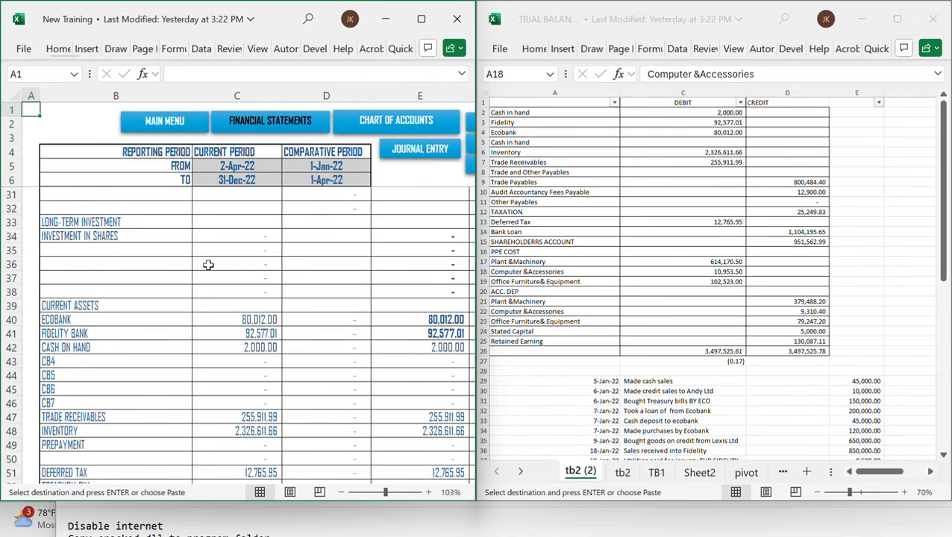
pyautogui.scroll(-8, 208, 265)
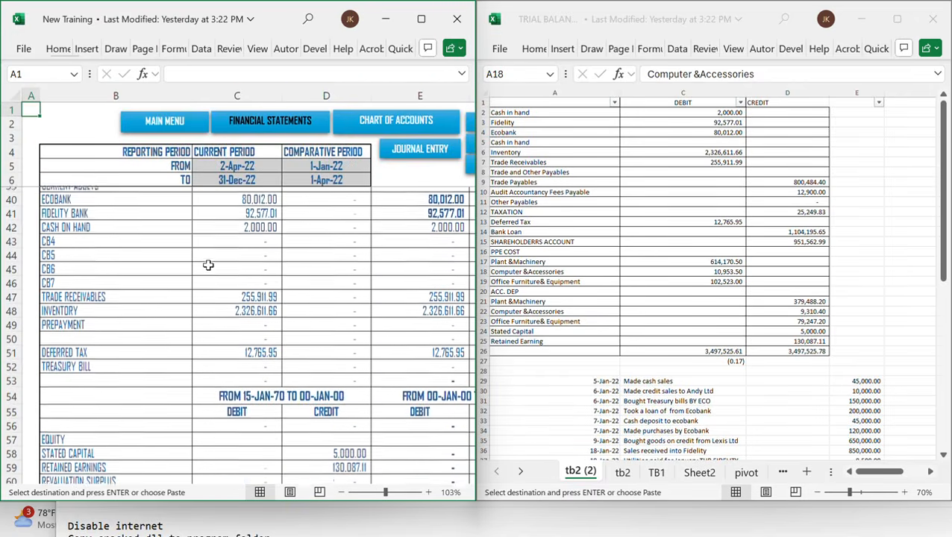
pyautogui.scroll(-18, 208, 265)
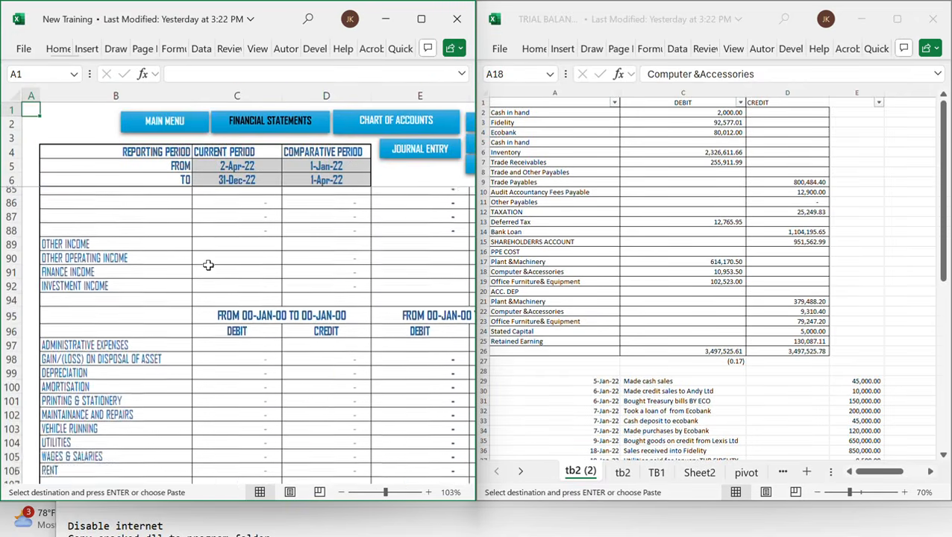
pyautogui.scroll(-1, 208, 265)
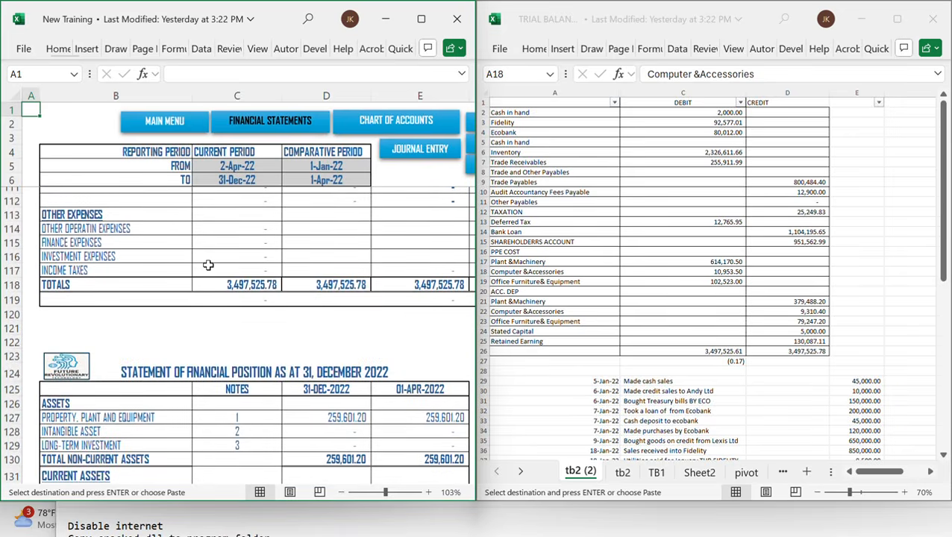
pyautogui.hscroll(5, 310, 284)
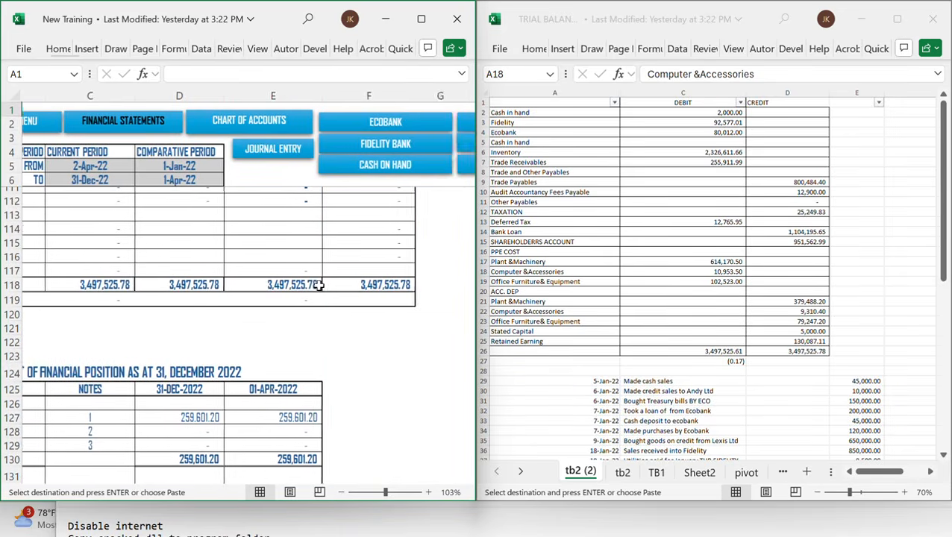
pyautogui.hscroll(-4, 317, 286)
pyautogui.hscroll(-2, 317, 286)
pyautogui.hscroll(2, 313, 289)
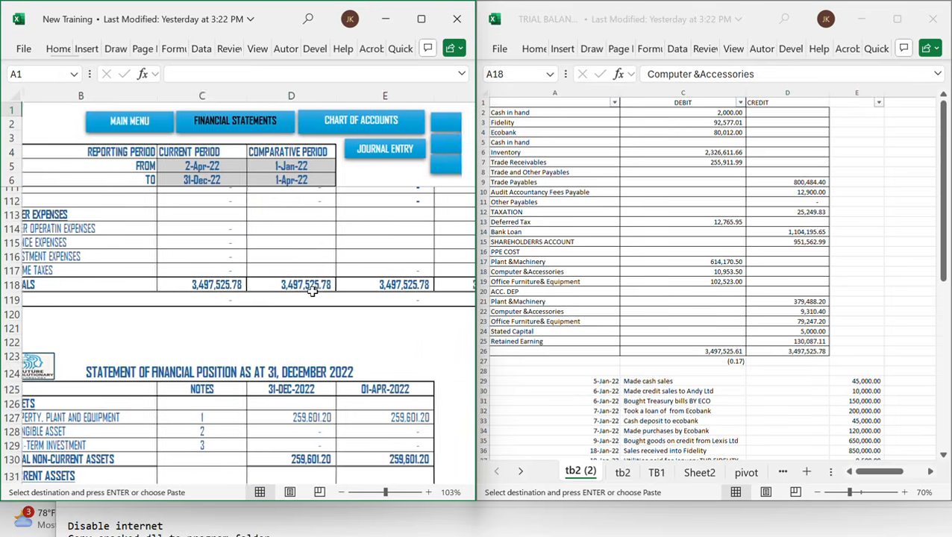
# Examine the financial statement totals and expense sections alongside the transaction list in the trial balance workbook
pyautogui.hscroll(-2, 312, 293)
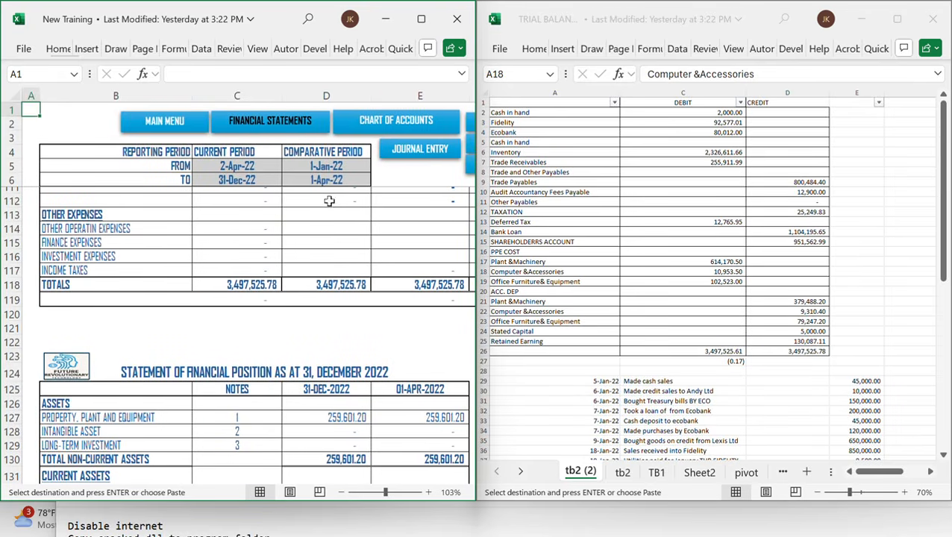
pyautogui.click(665, 397)
pyautogui.scroll(-5, 664, 396)
pyautogui.scroll(-2, 664, 396)
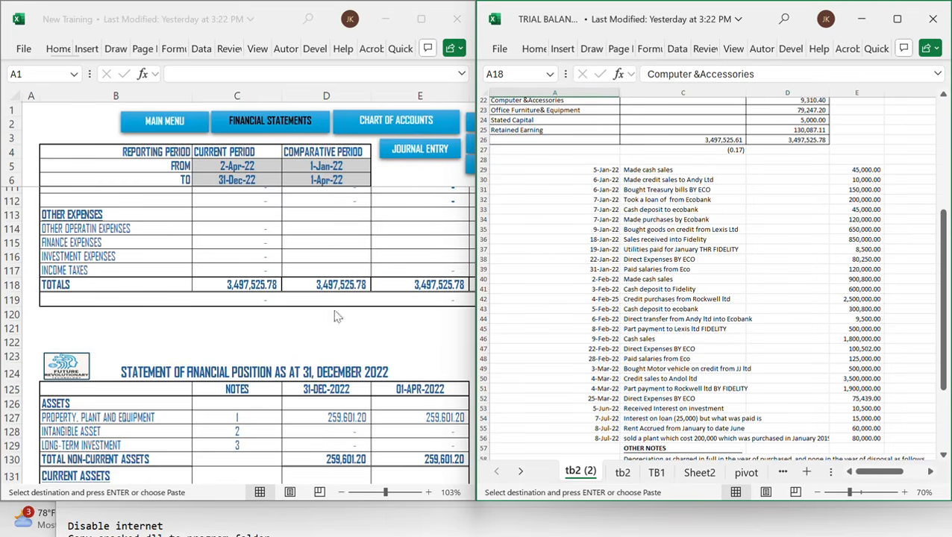
pyautogui.scroll(4, 288, 246)
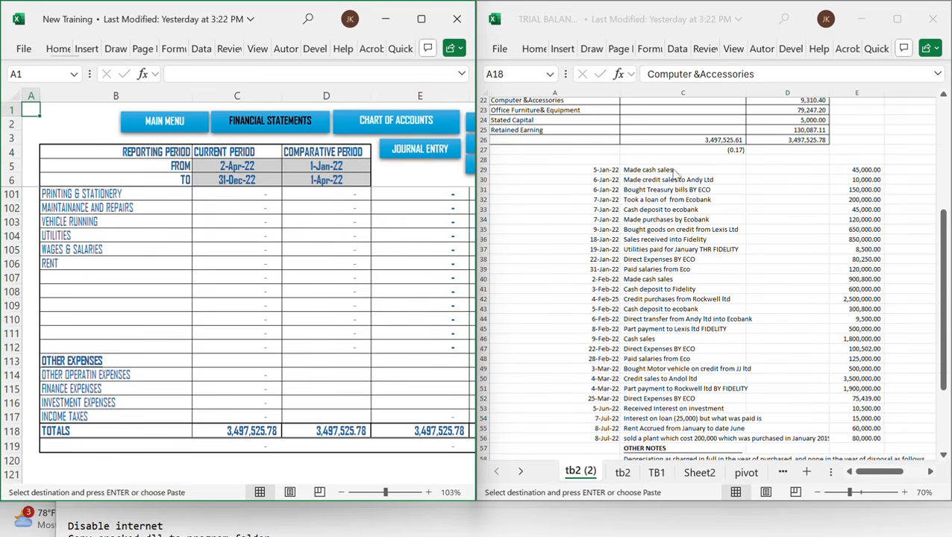
pyautogui.click(270, 205)
pyautogui.scroll(9, 270, 201)
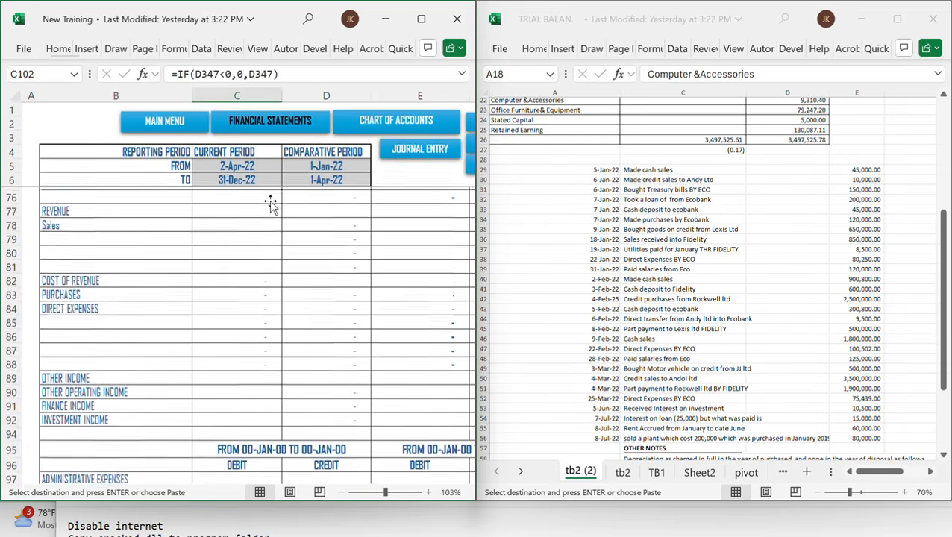
pyautogui.hscroll(2, 358, 273)
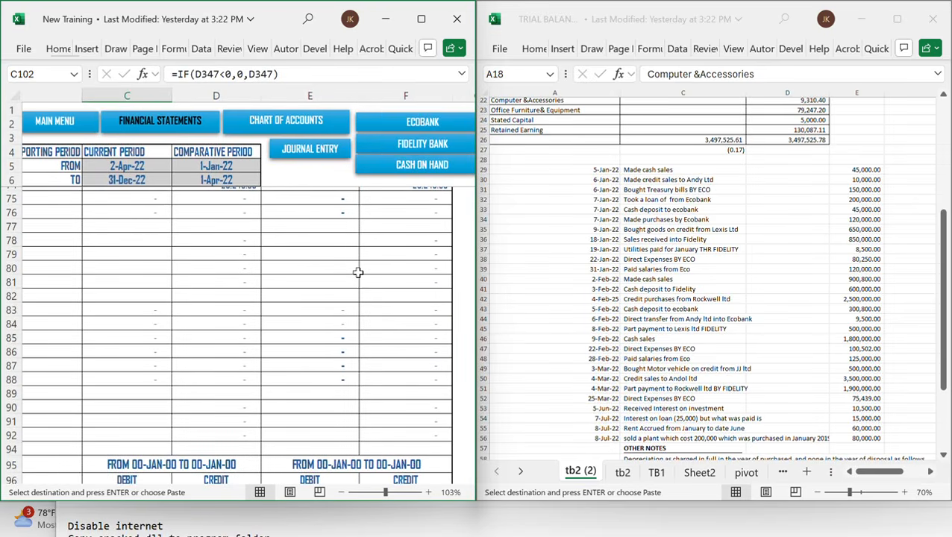
# In the Cash On Hand cashbook, add a row dated 5-Jan-22 with the particulars Cash sales
pyautogui.click(407, 171)
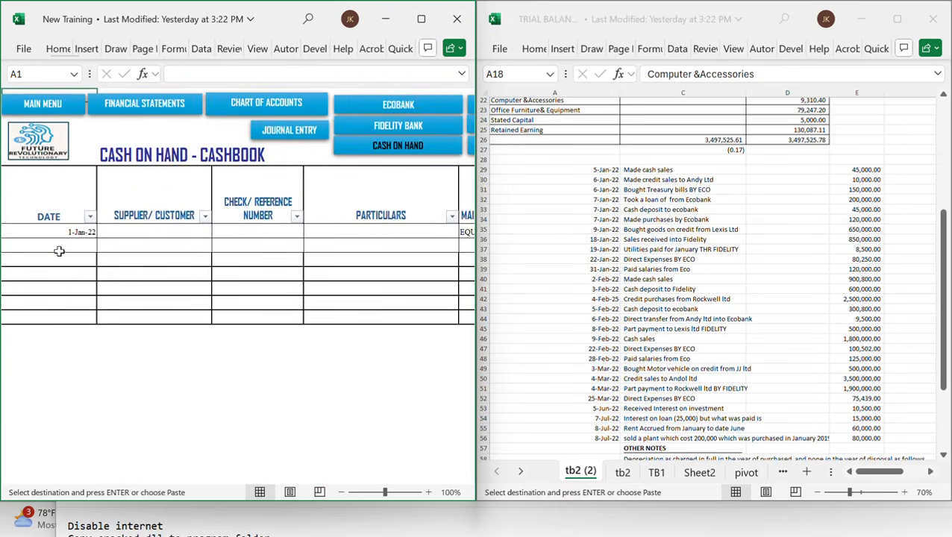
pyautogui.write('1')
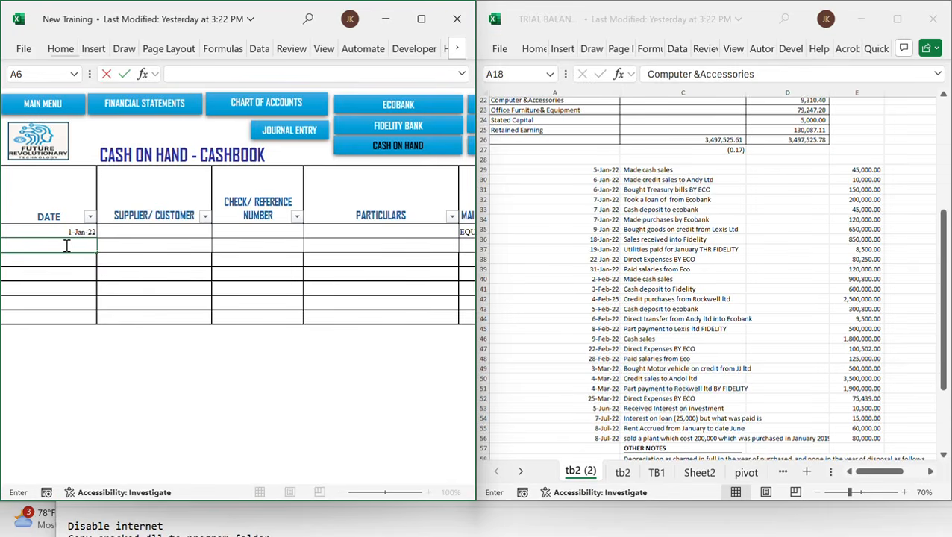
pyautogui.write('/5/22')
pyautogui.press('Tab')
pyautogui.press('Tab')
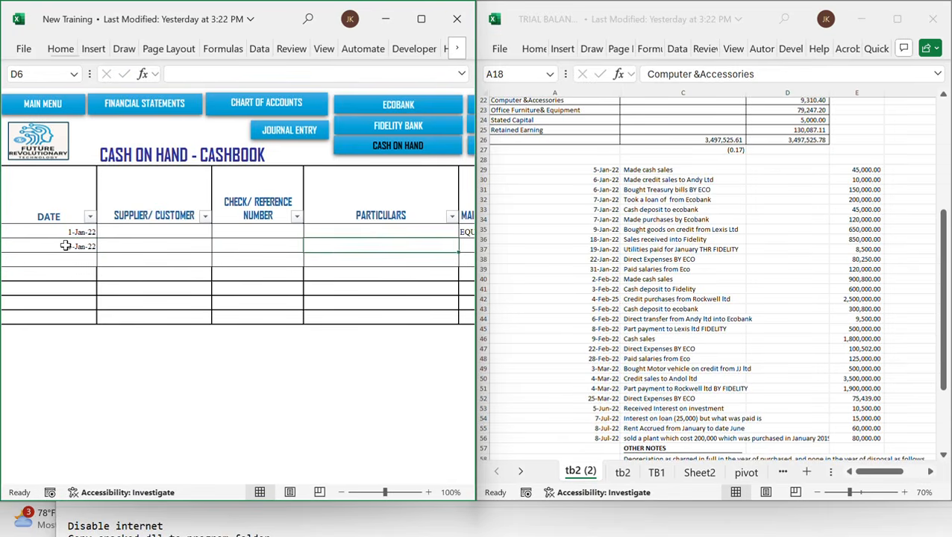
pyautogui.write('Cash sales')
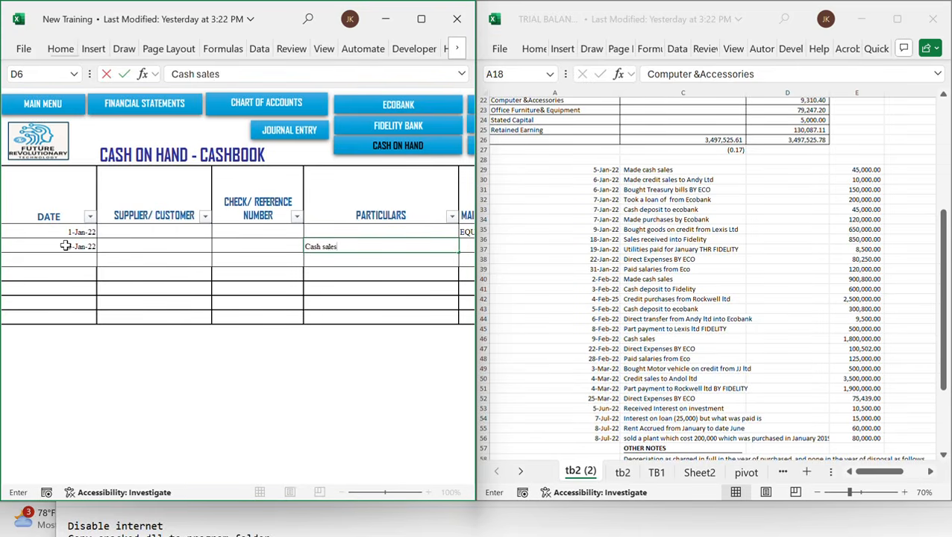
pyautogui.press('Tab')
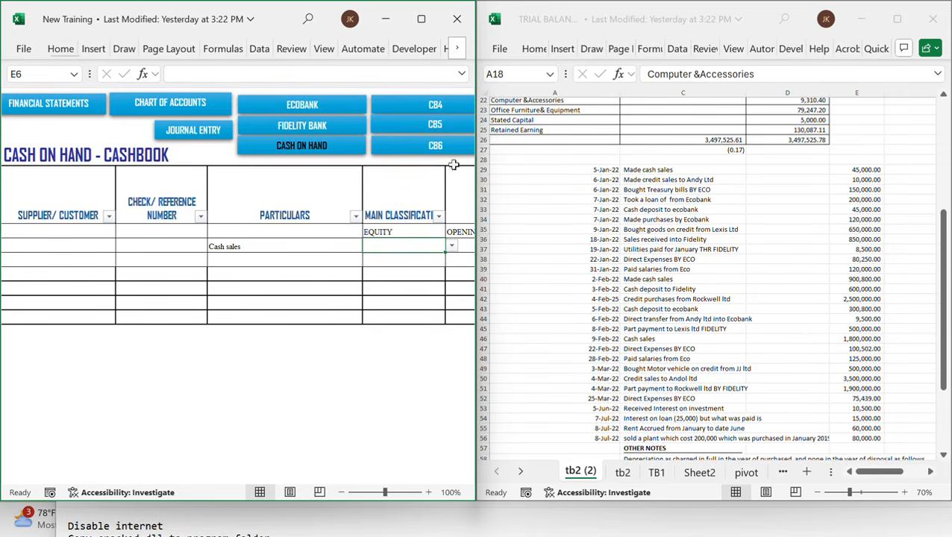
# In the chart of accounts, rename the Sales revenue item to SALES
pyautogui.click(209, 131)
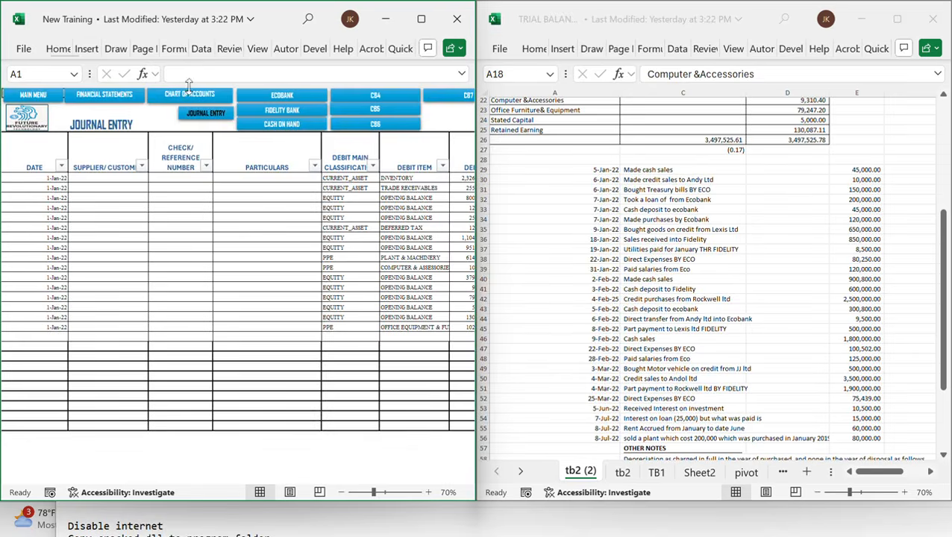
pyautogui.click(189, 98)
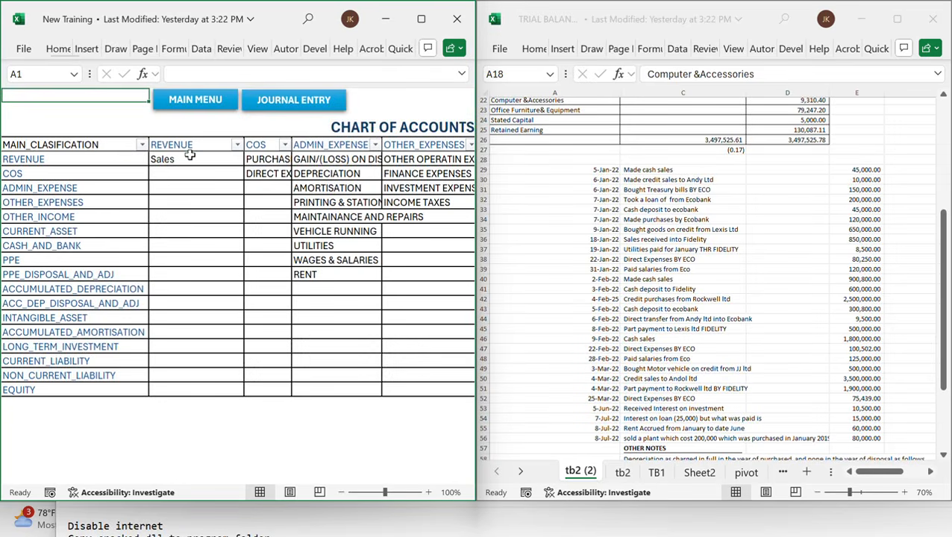
pyautogui.click(191, 155)
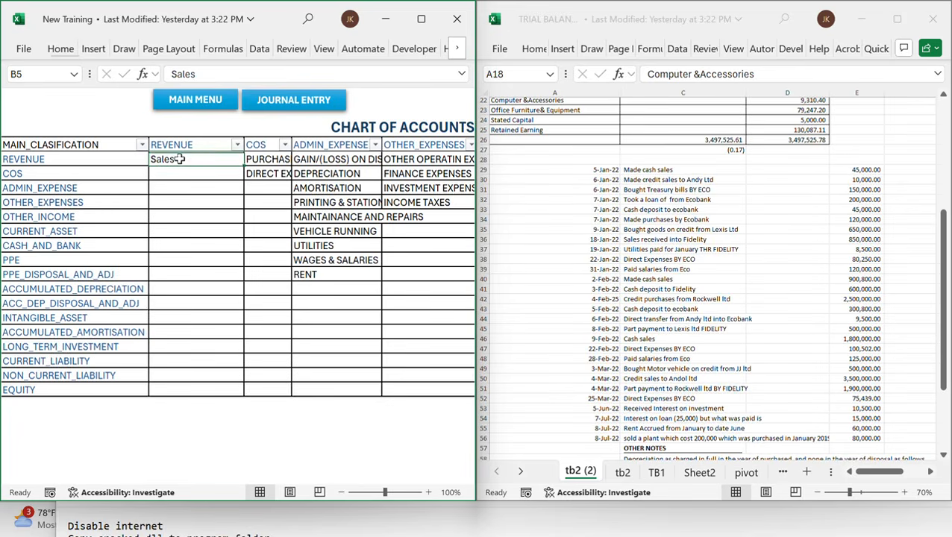
pyautogui.write('SALES')
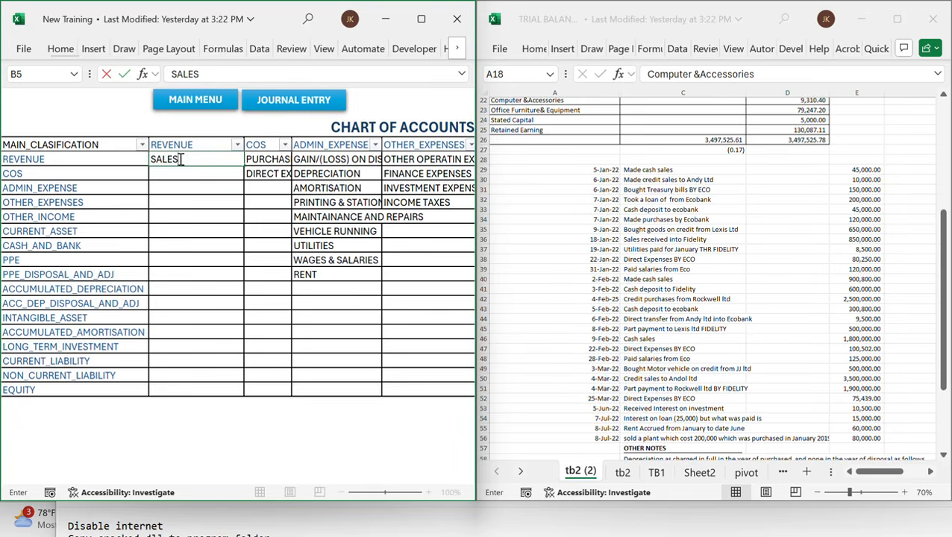
pyautogui.click(217, 200)
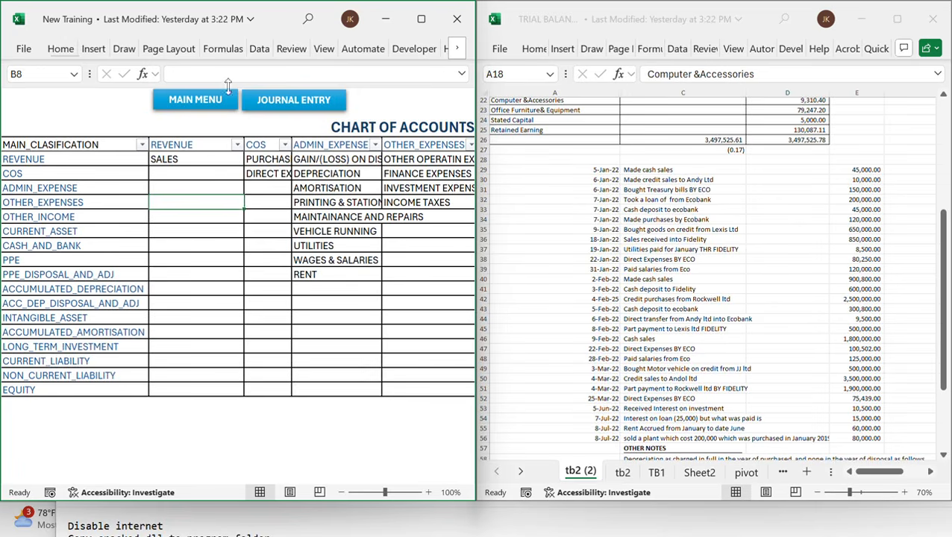
# Back in the Cash On Hand cashbook, classify the cash sales row as REVENUE with item SALES
pyautogui.click(208, 105)
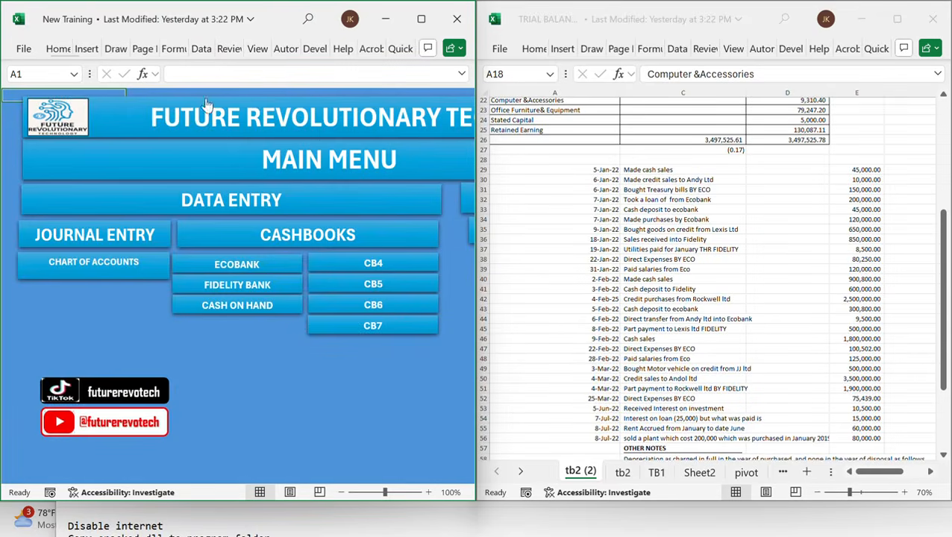
pyautogui.click(246, 308)
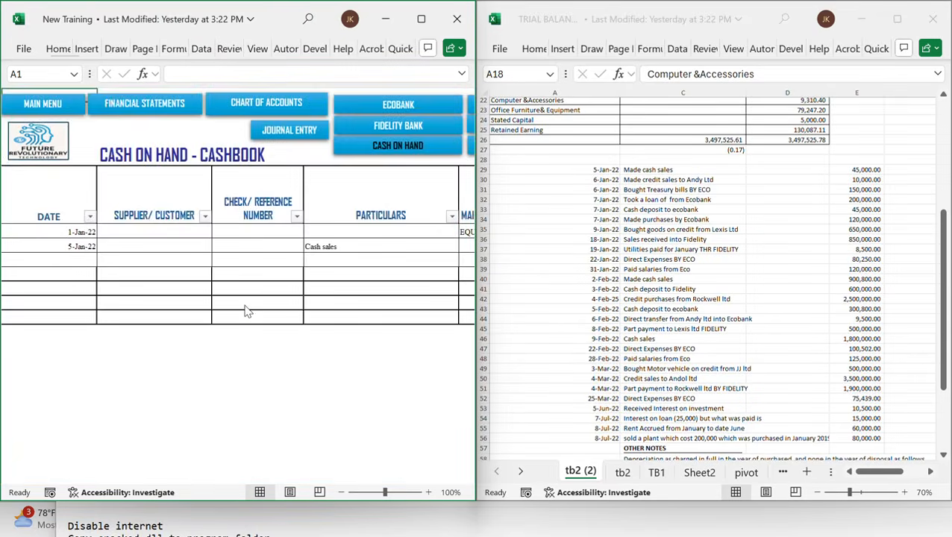
pyautogui.hscroll(3, 326, 261)
pyautogui.click(333, 250)
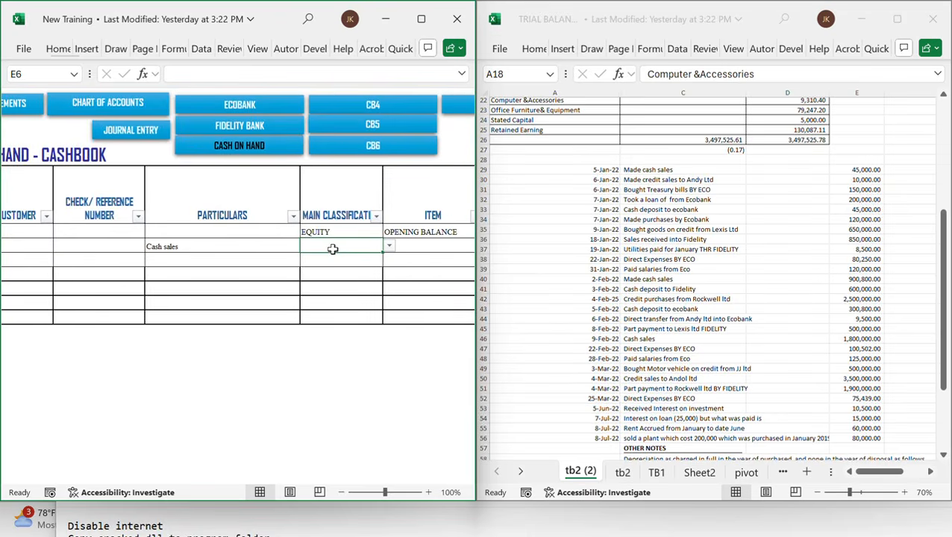
pyautogui.write('RE')
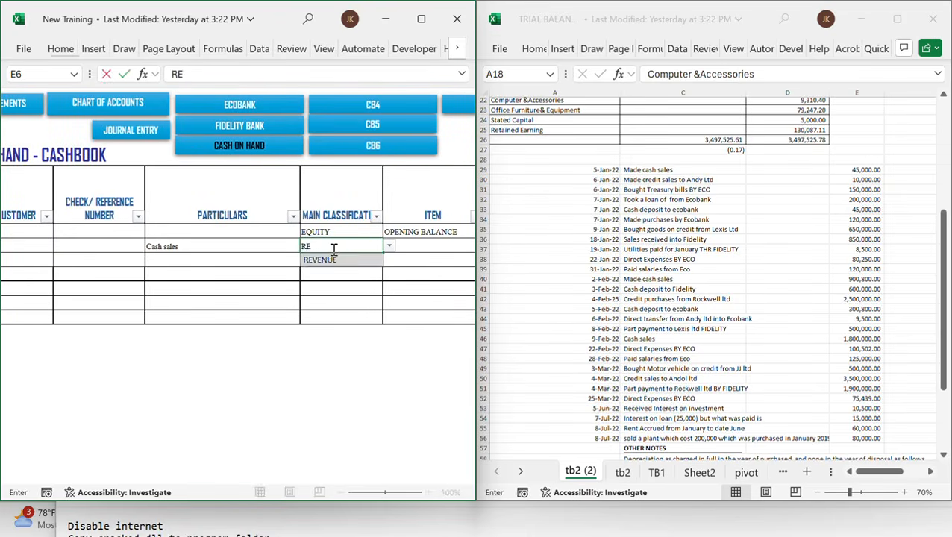
pyautogui.press('Tab')
pyautogui.write('SA')
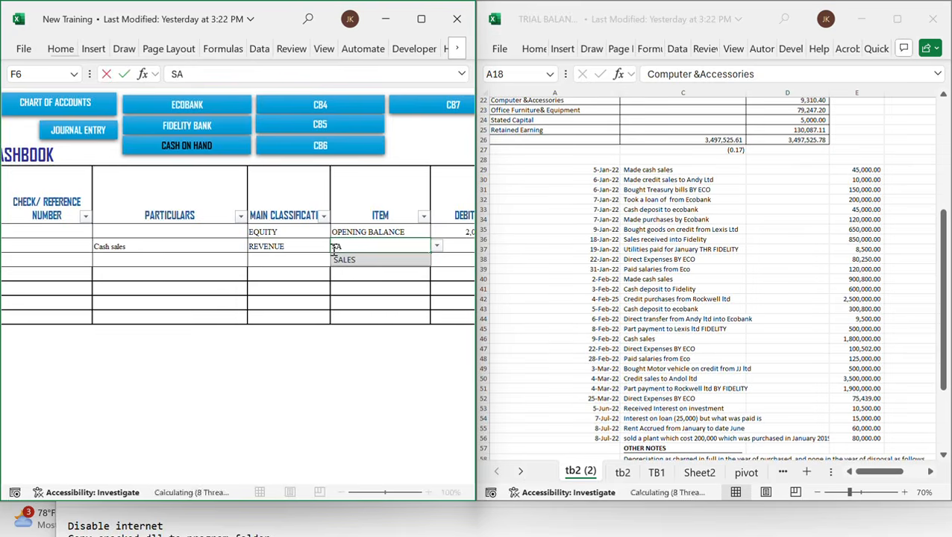
pyautogui.press('Tab')
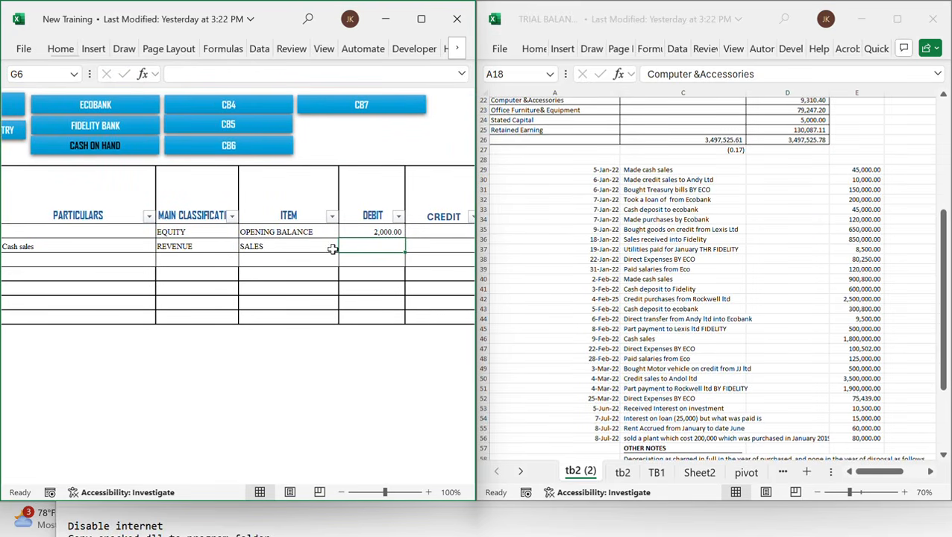
# Enter a debit of 45,000 for the cash sales row
pyautogui.write('45')
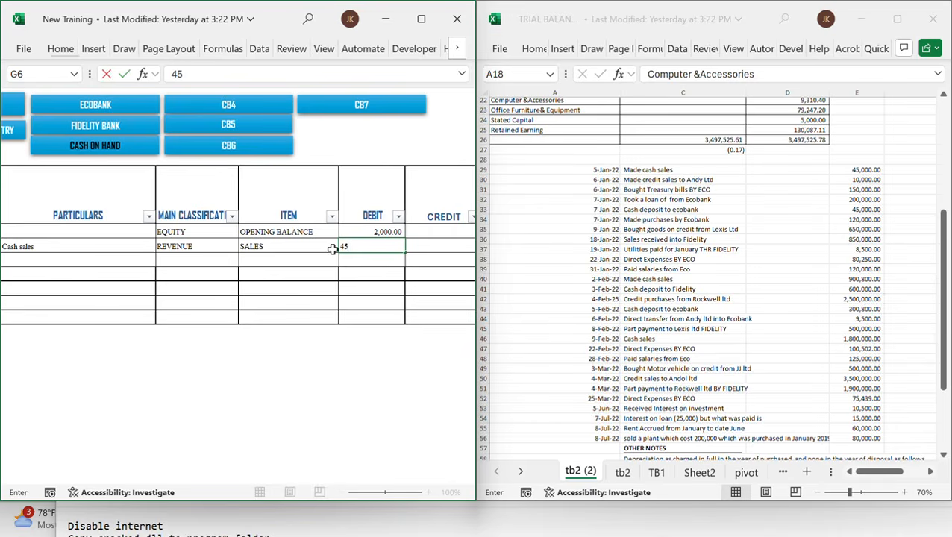
pyautogui.write('000')
pyautogui.press('Tab')
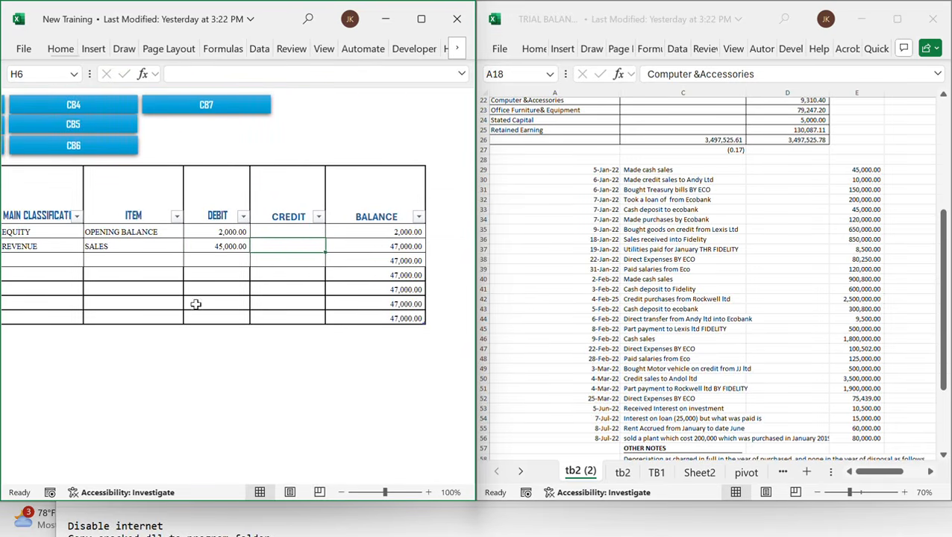
# In the journal entry sheet, start a new January 2022 row with debit main classification CURRENT_ASSET
pyautogui.hscroll(-3, 199, 292)
pyautogui.hscroll(-4, 198, 292)
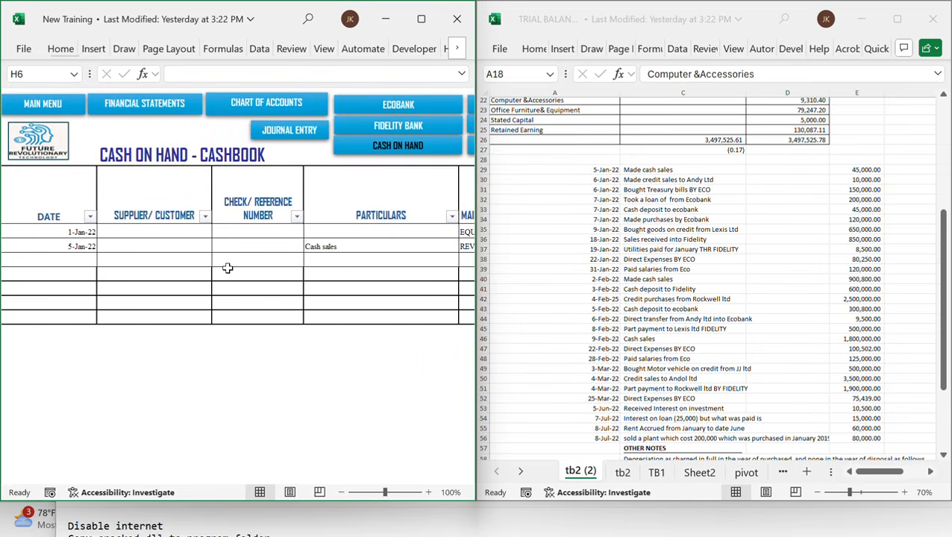
pyautogui.hscroll(2, 227, 268)
pyautogui.hscroll(4, 227, 268)
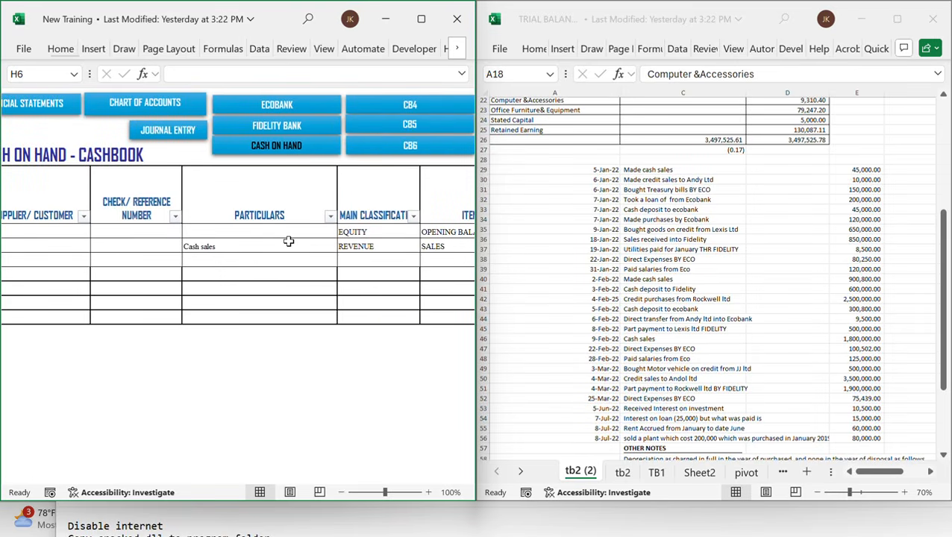
pyautogui.click(173, 134)
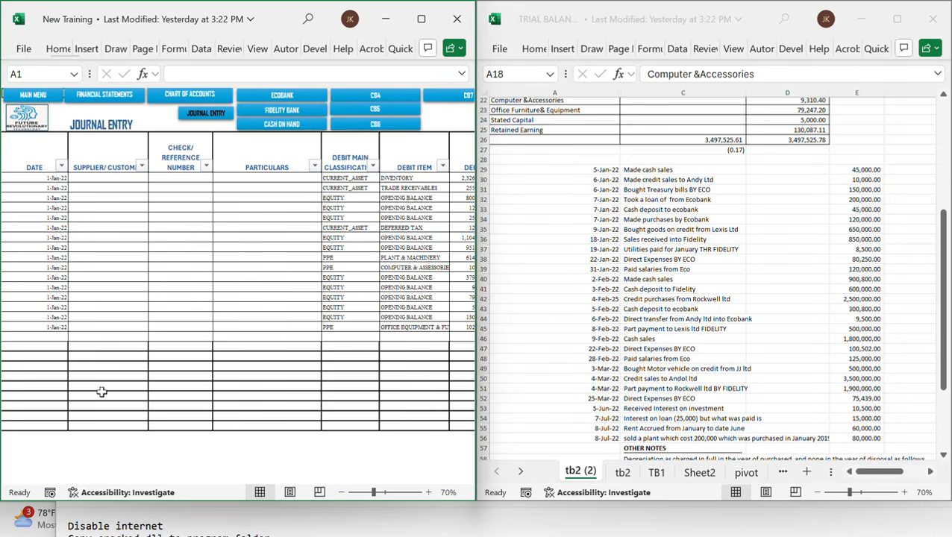
pyautogui.click(51, 338)
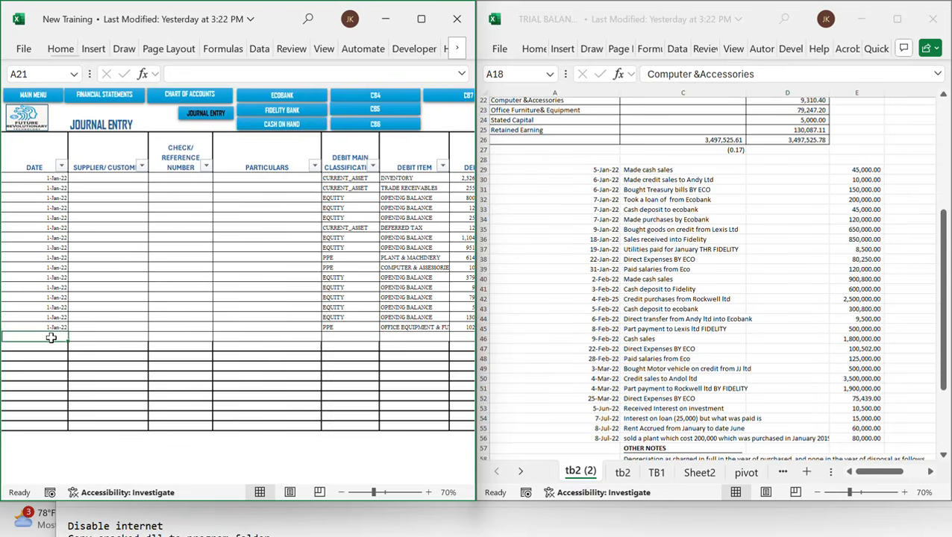
pyautogui.write('1/')
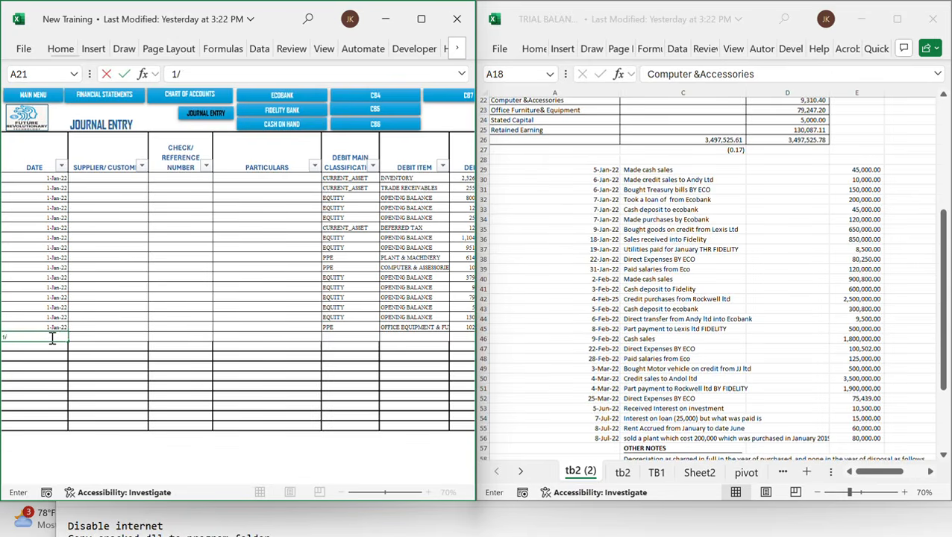
pyautogui.write('8/22')
pyautogui.press('Tab')
pyautogui.press('Tab')
pyautogui.press('Tab')
pyautogui.press('Tab')
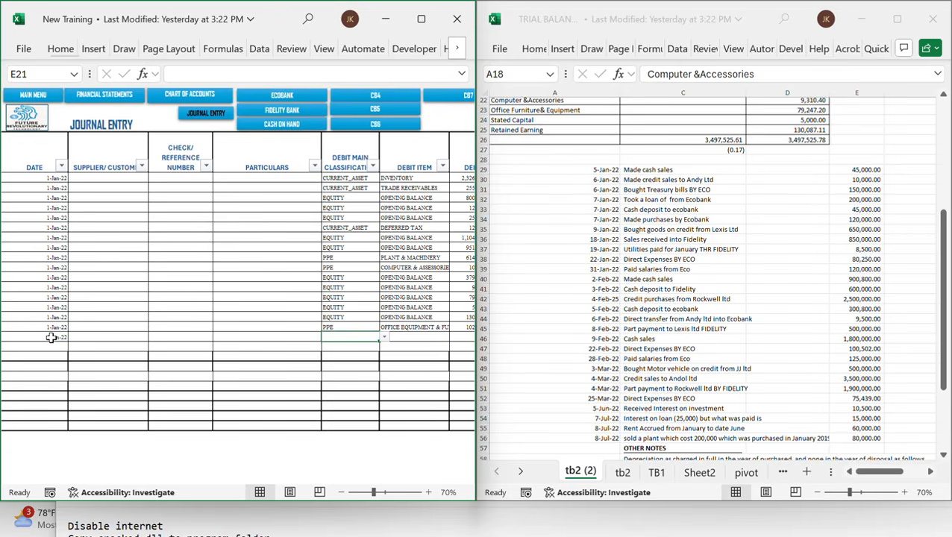
pyautogui.write('C')
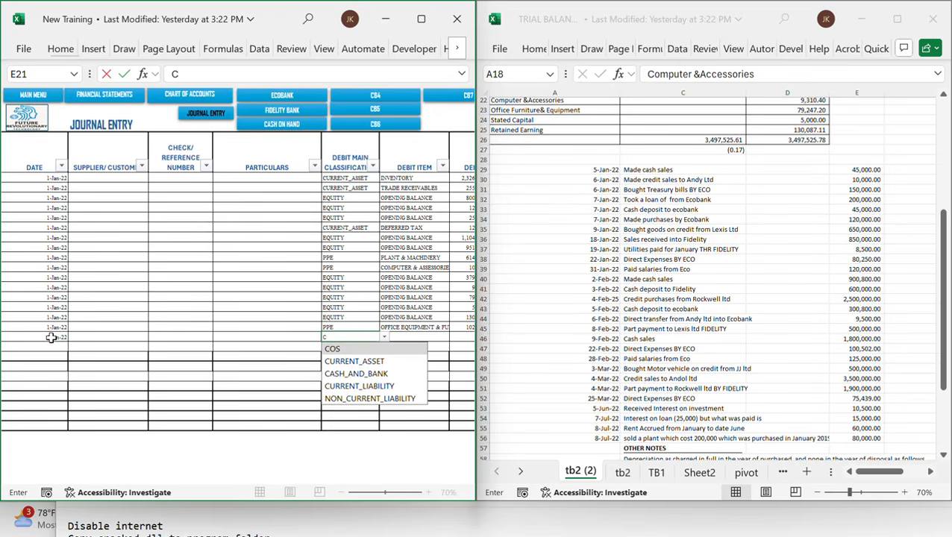
pyautogui.write('U')
pyautogui.press('Tab')
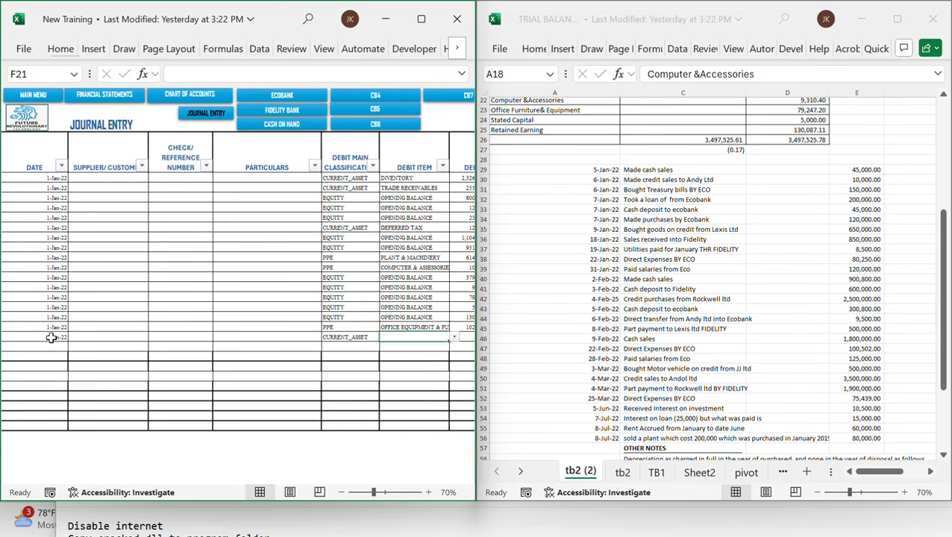
# Set the new row's debit item to TRADE RECEIVABLES and enter a debit of 10,000
pyautogui.write('TRA')
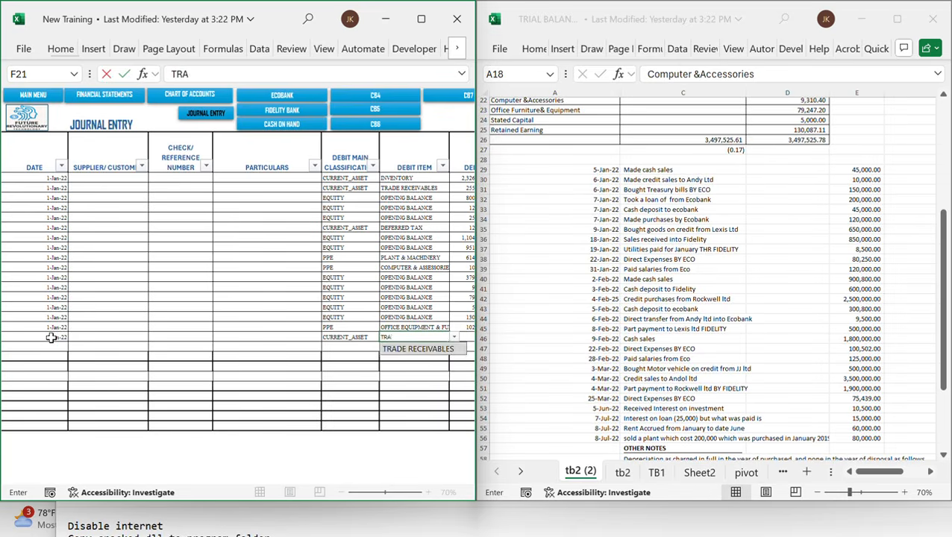
pyautogui.press('Tab')
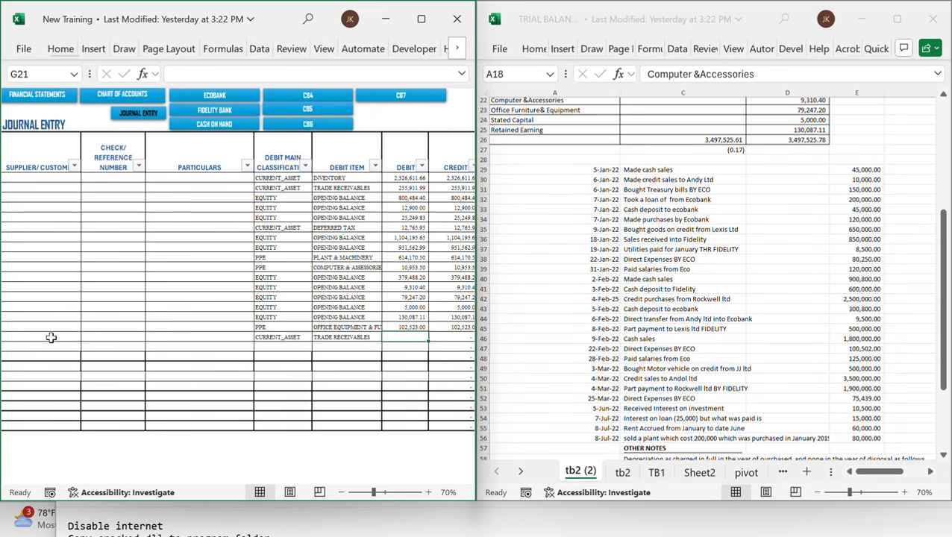
pyautogui.write('10000')
pyautogui.press('Tab')
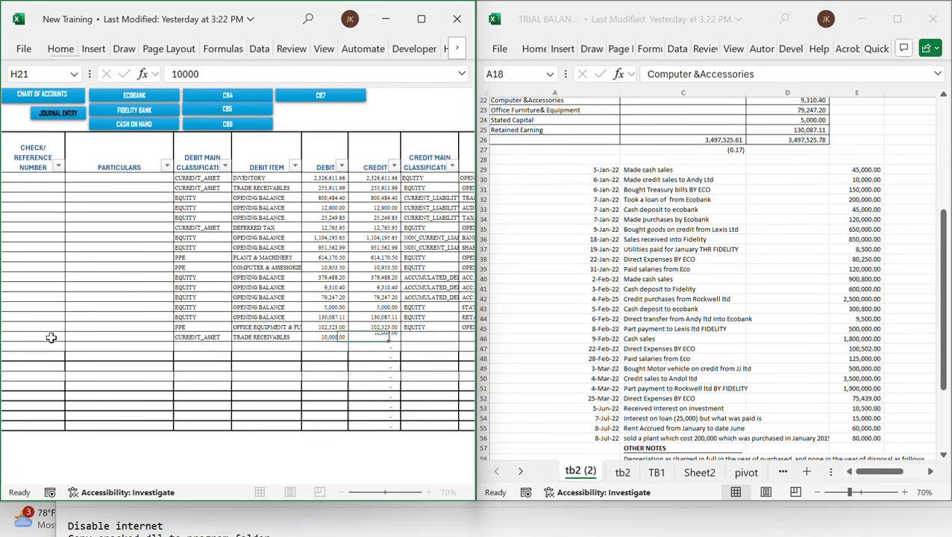
pyautogui.press('Tab')
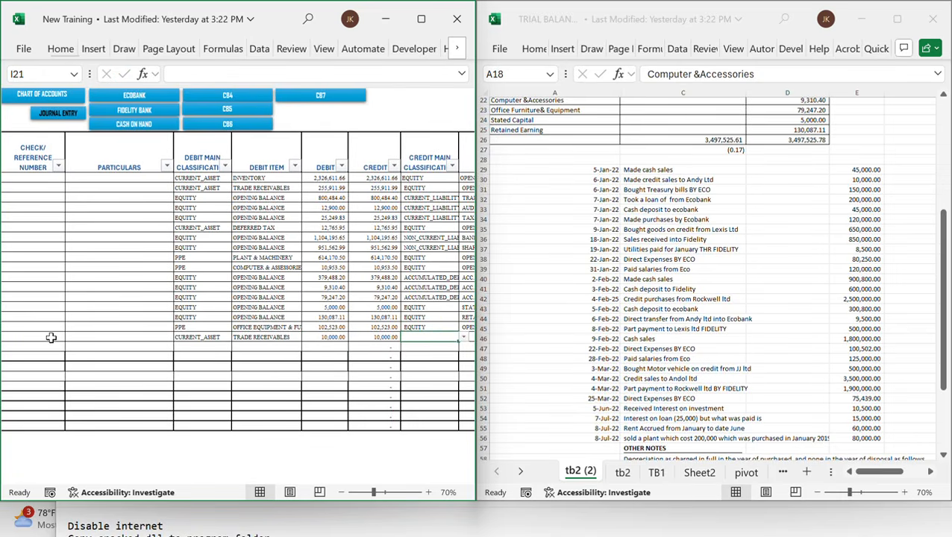
# Enter ANDY LTD as the customer on the new January journal entry row
pyautogui.hotkey('shift', 'Tab')
pyautogui.hotkey('shift', 'Tab')
pyautogui.hotkey('shift', 'Tab')
pyautogui.hotkey('shift', 'Tab')
pyautogui.hotkey('shift', 'Tab')
pyautogui.hotkey('shift', 'Tab')
pyautogui.hotkey('shift', 'Tab')
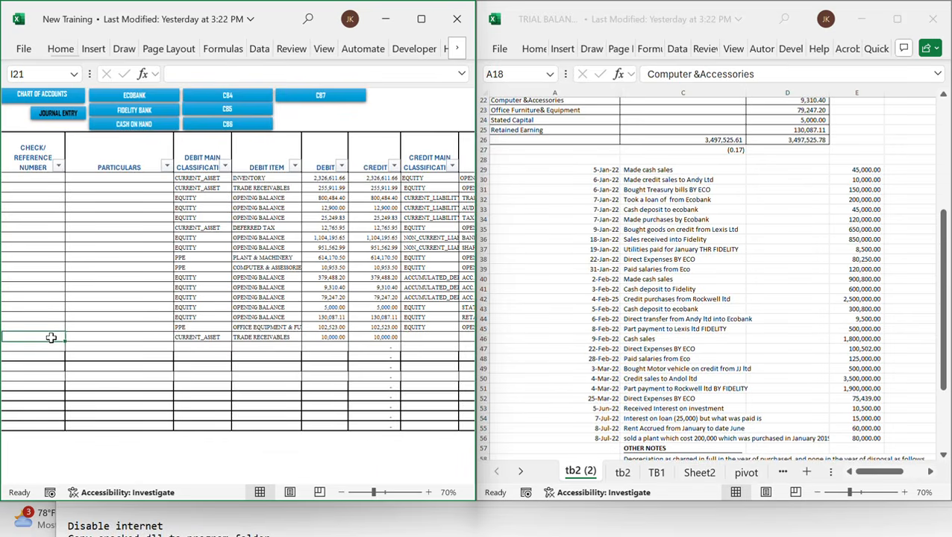
pyautogui.hotkey('shift', 'Tab')
pyautogui.press('Tab')
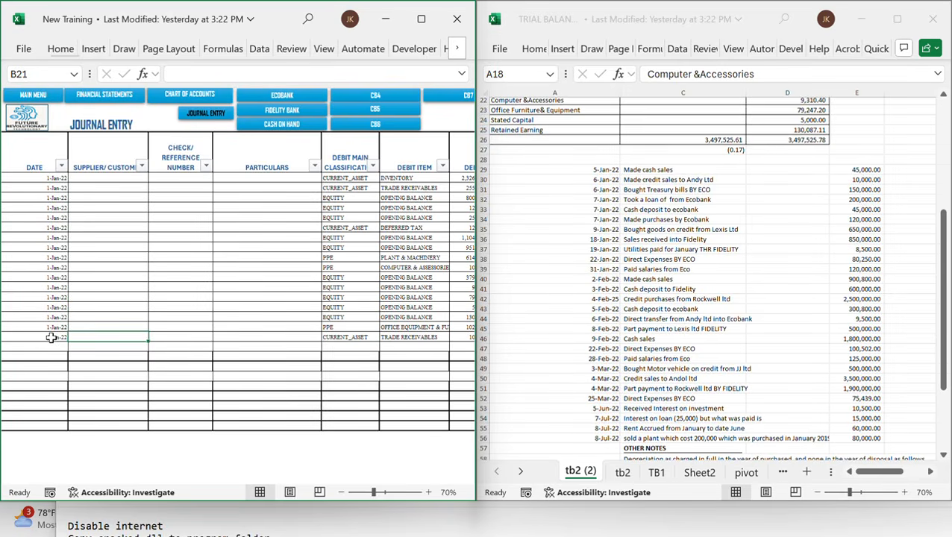
pyautogui.write('aND')
pyautogui.press('BackSpace')
pyautogui.press('BackSpace')
pyautogui.press('BackSpace')
pyautogui.write('A')
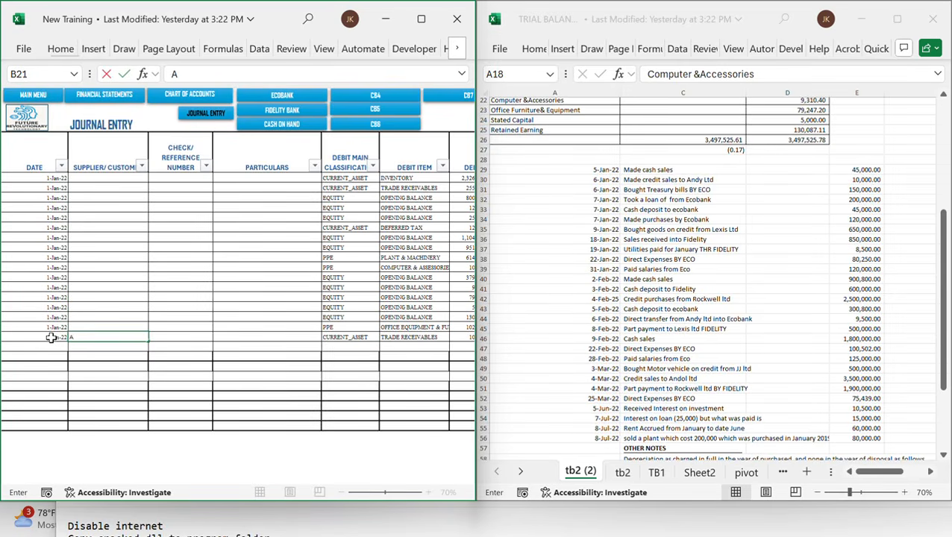
pyautogui.write('NDY LTD')
pyautogui.press('Tab')
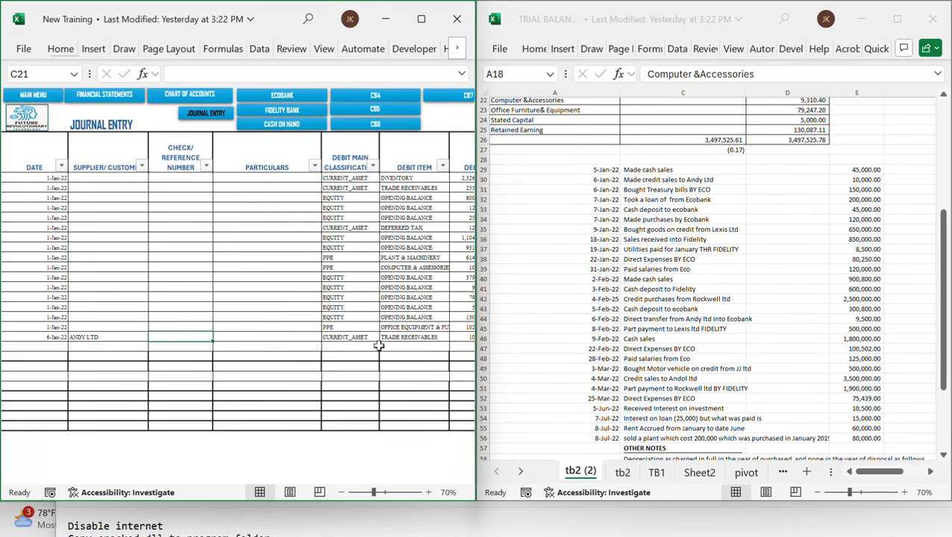
# Set the journal row's credit main classification to REVENUE and credit item to SALES
pyautogui.hscroll(5, 393, 344)
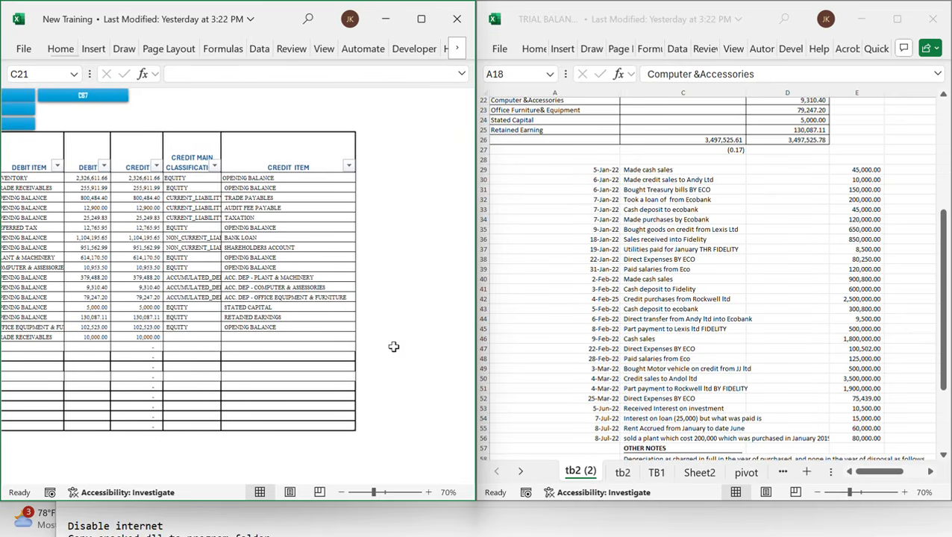
pyautogui.click(180, 337)
pyautogui.write('RE')
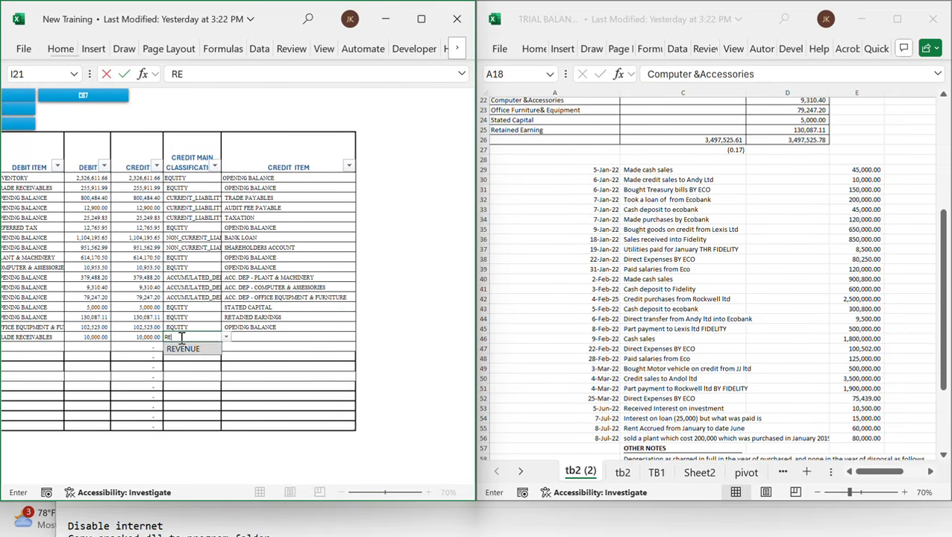
pyautogui.press('Tab')
pyautogui.write('SA')
pyautogui.press('Return')
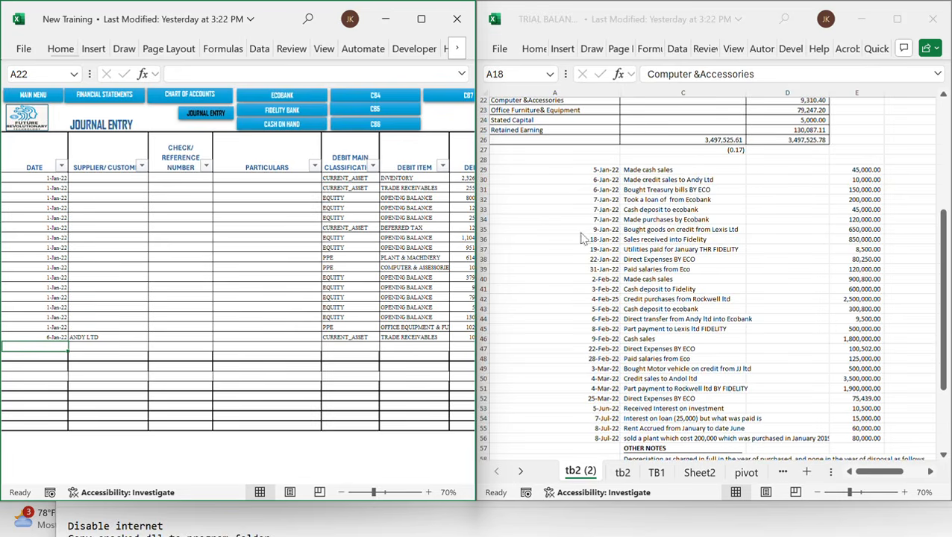
# Open the Ecobank cashbook and start a new row dated 6-Jan-22
pyautogui.click(228, 285)
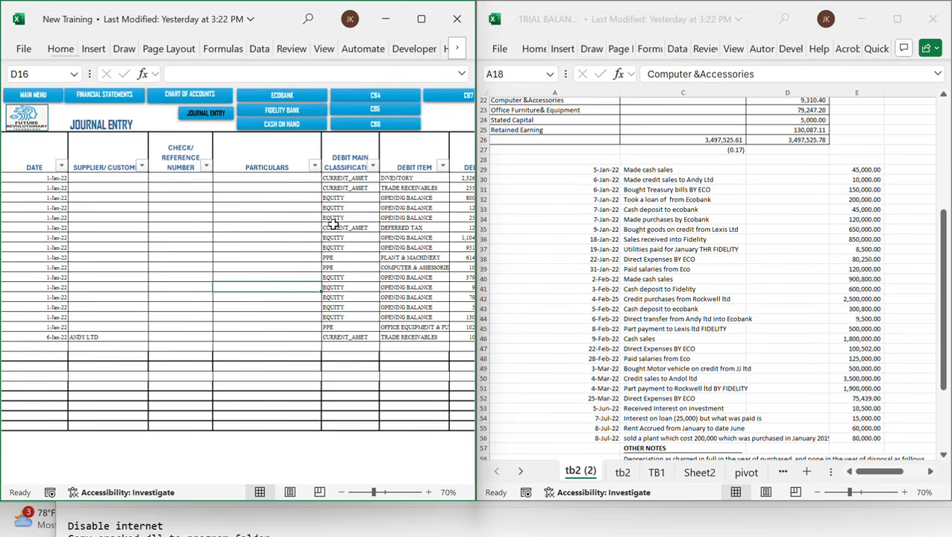
pyautogui.click(291, 104)
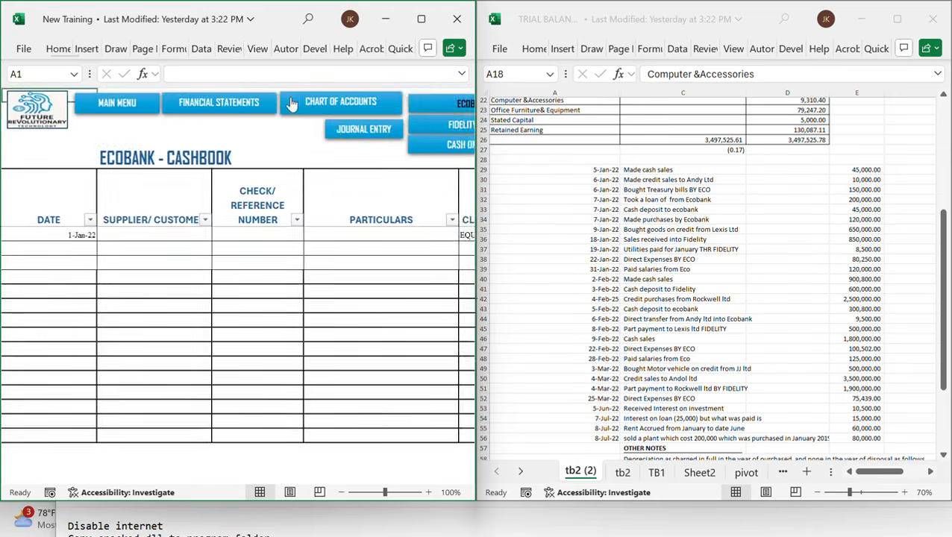
pyautogui.keyDown('ctrl'); pyautogui.scroll(2, 217, 273); pyautogui.keyUp('ctrl')
pyautogui.click(68, 250)
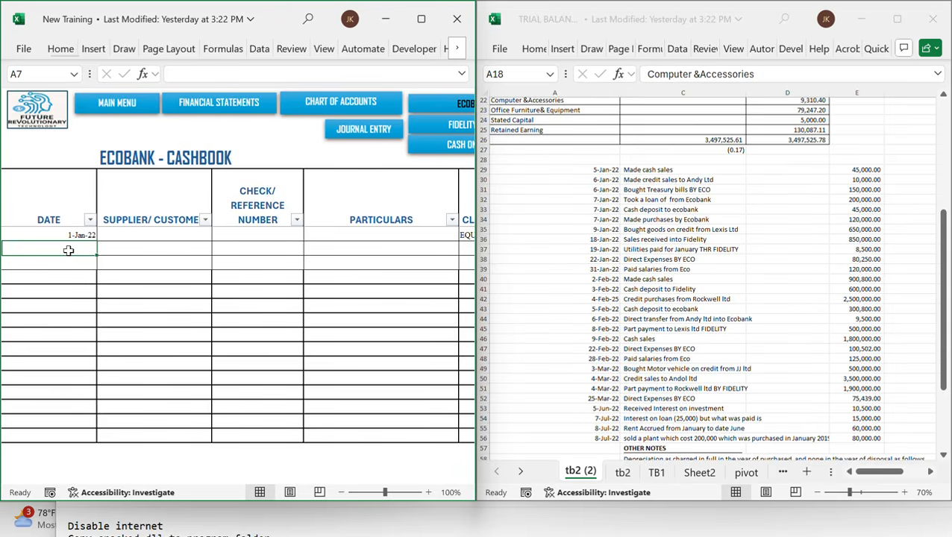
pyautogui.write('1/')
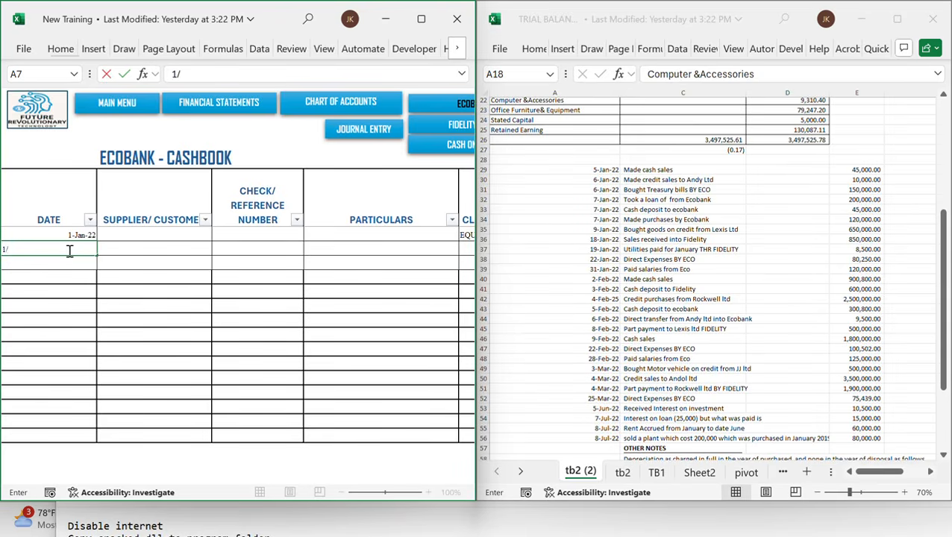
pyautogui.write('6/22')
pyautogui.press('Tab')
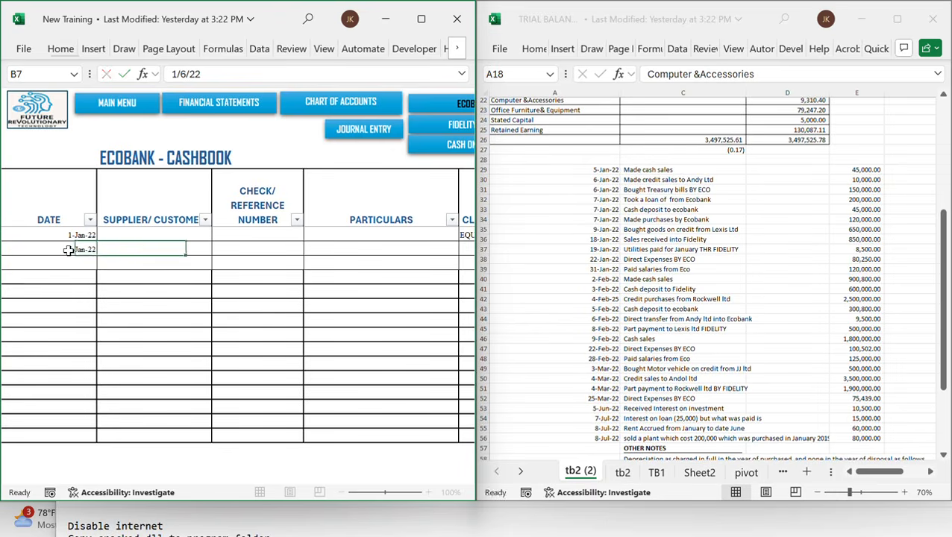
# Enter ECOBANK as supplier and PURCHASE OF TREASURY BILL as particulars for the new row
pyautogui.write('ECOBANK')
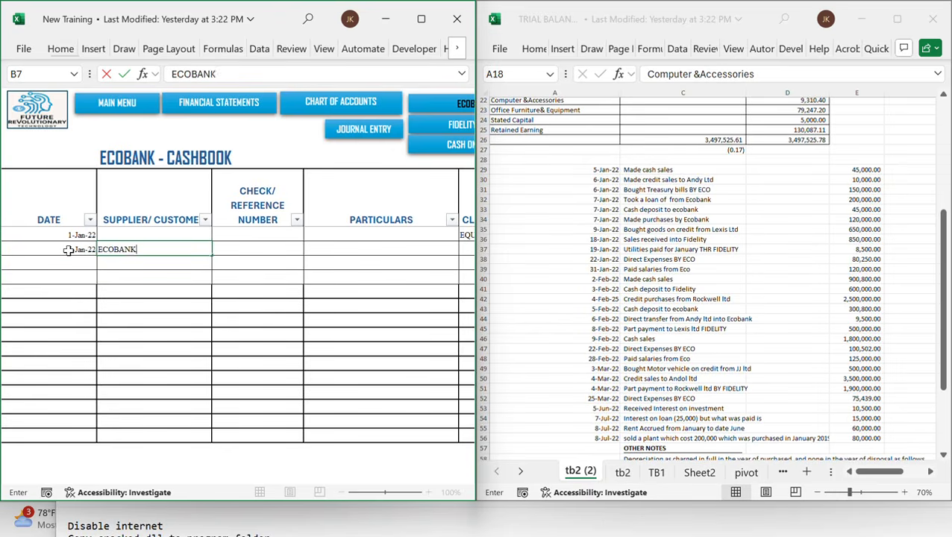
pyautogui.press('Tab')
pyautogui.press('Tab')
pyautogui.press('Tab')
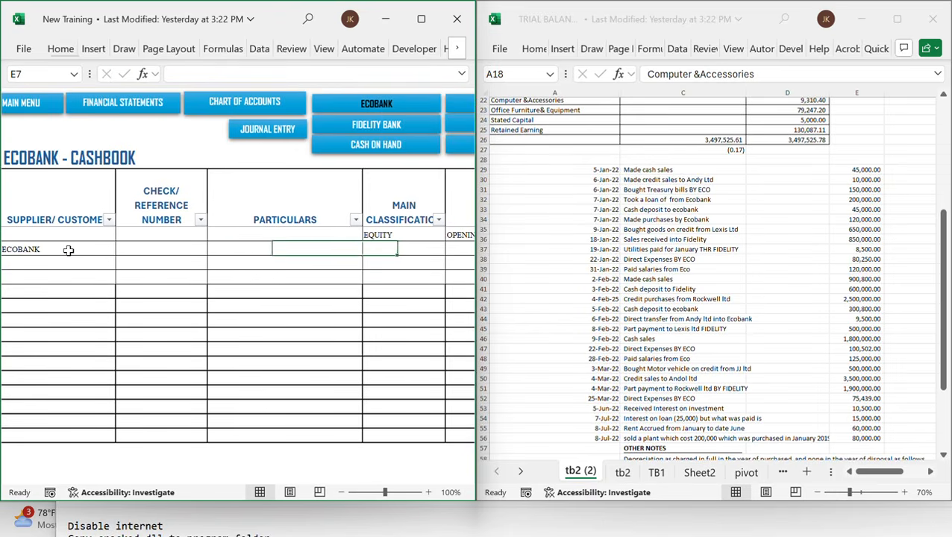
pyautogui.hotkey('shift', 'Tab')
pyautogui.write('BU')
pyautogui.press('BackSpace')
pyautogui.press('BackSpace')
pyautogui.write('P')
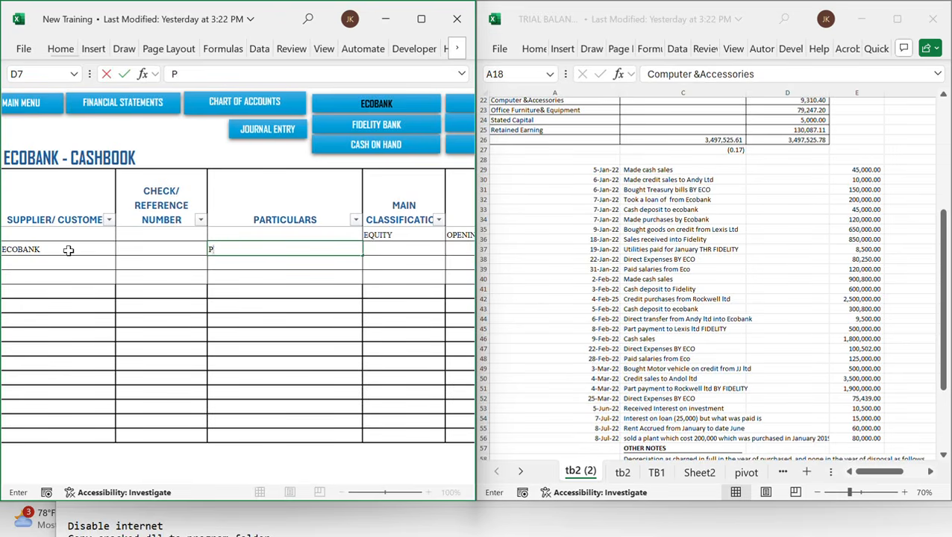
pyautogui.write('URCHASE OF T')
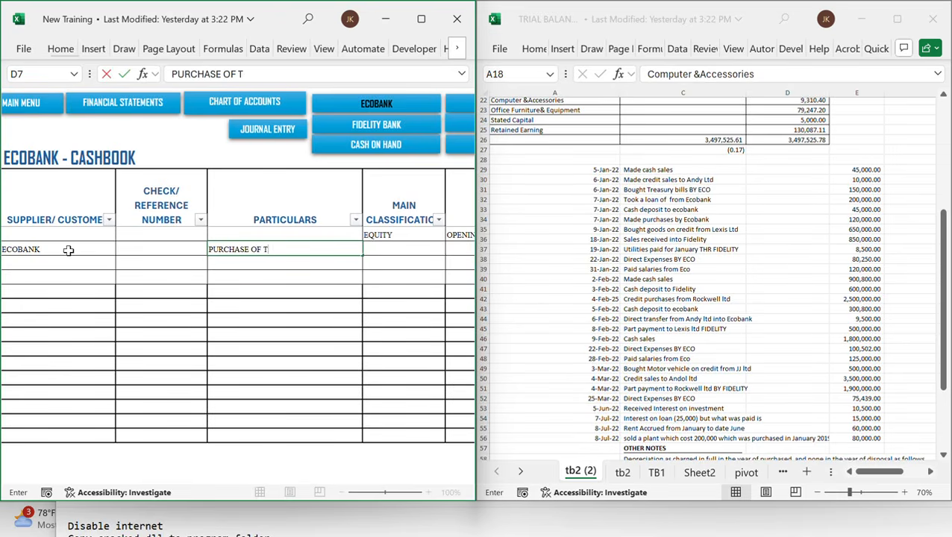
pyautogui.write('REASURY BILL')
pyautogui.press('Tab')
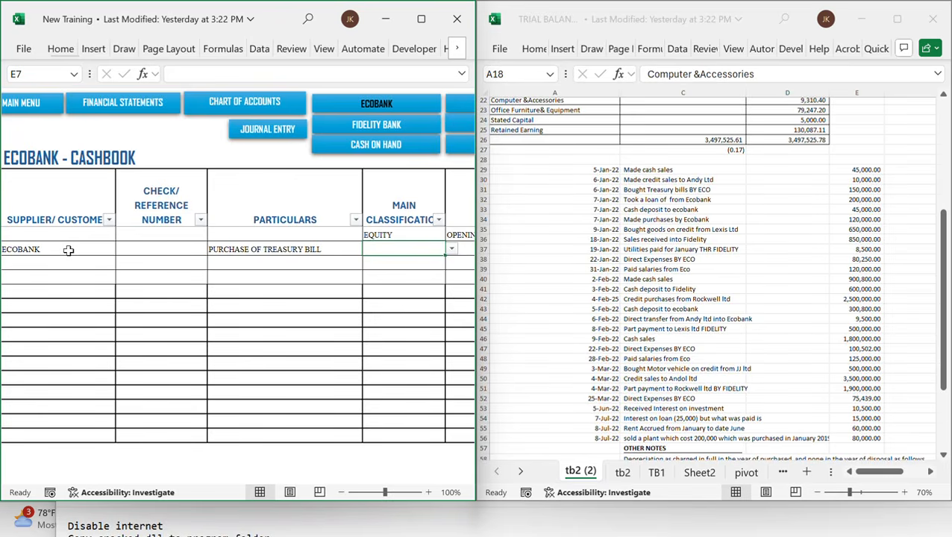
# Set the row's main classification to CURRENT_ASSET
pyautogui.write('CU')
pyautogui.press('Down')
pyautogui.press('Tab')
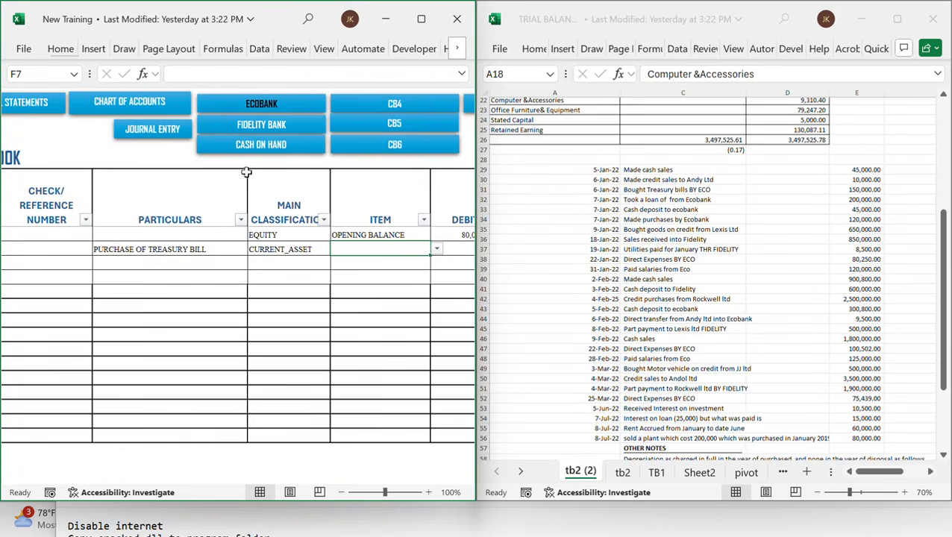
# Check the CURRENT_ASSET items in the chart of accounts, then return to the Ecobank cashbook
pyautogui.click(173, 106)
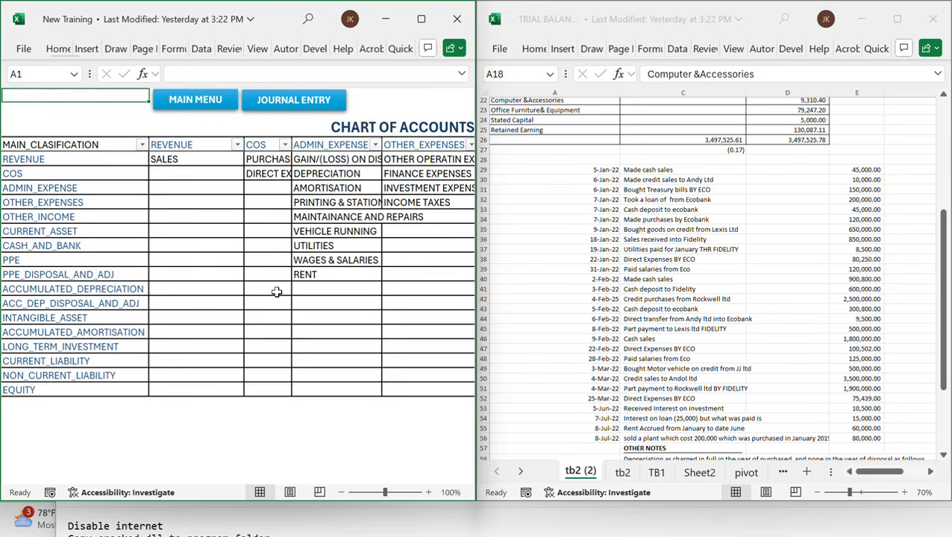
pyautogui.hscroll(5, 276, 291)
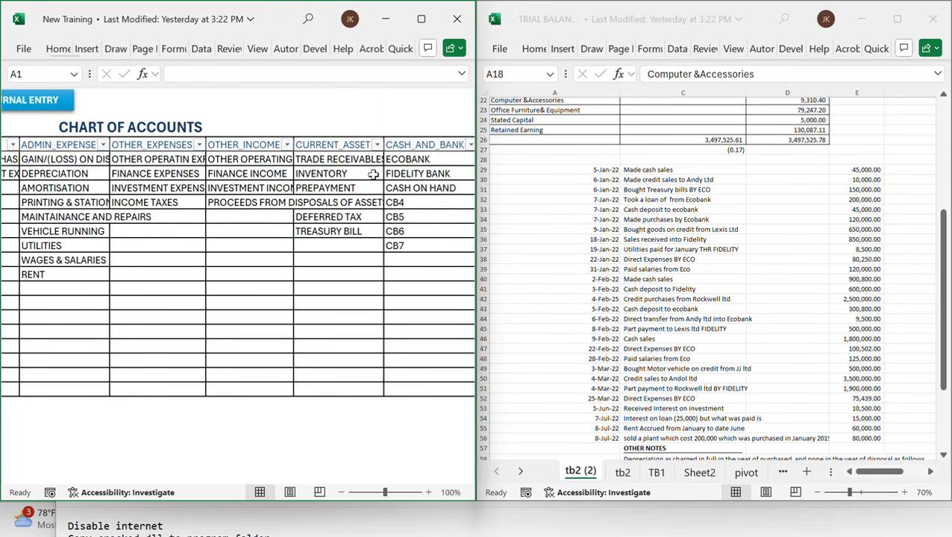
pyautogui.hscroll(2, 372, 174)
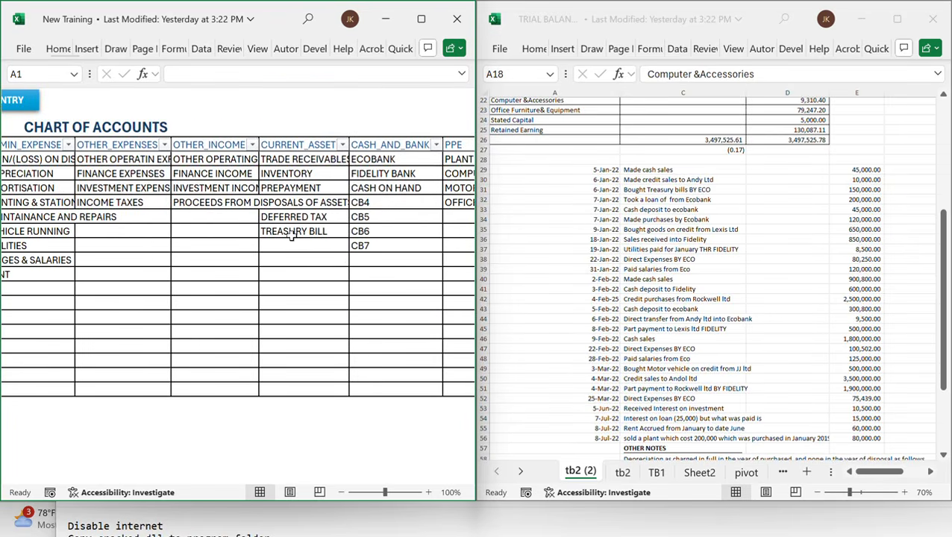
pyautogui.click(292, 232)
pyautogui.hscroll(-5, 302, 231)
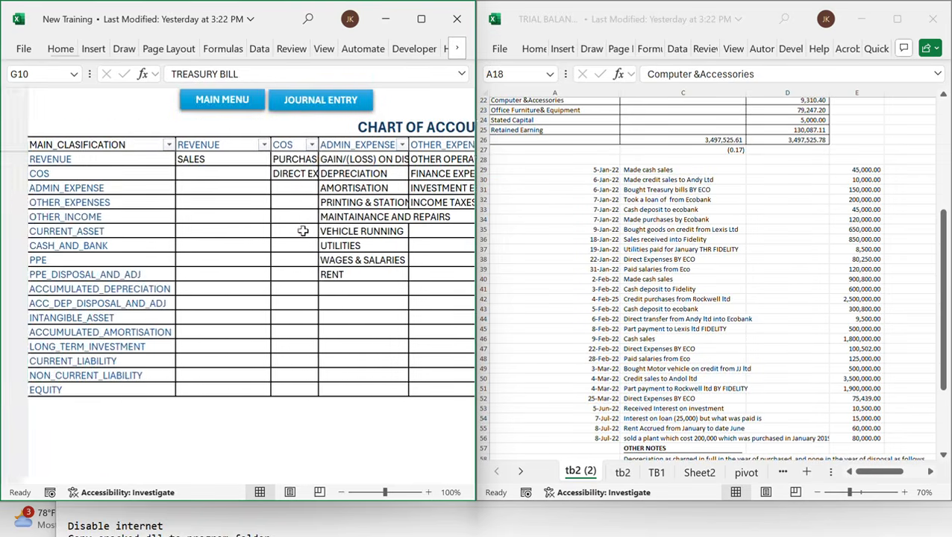
pyautogui.hscroll(1, 291, 224)
pyautogui.click(211, 100)
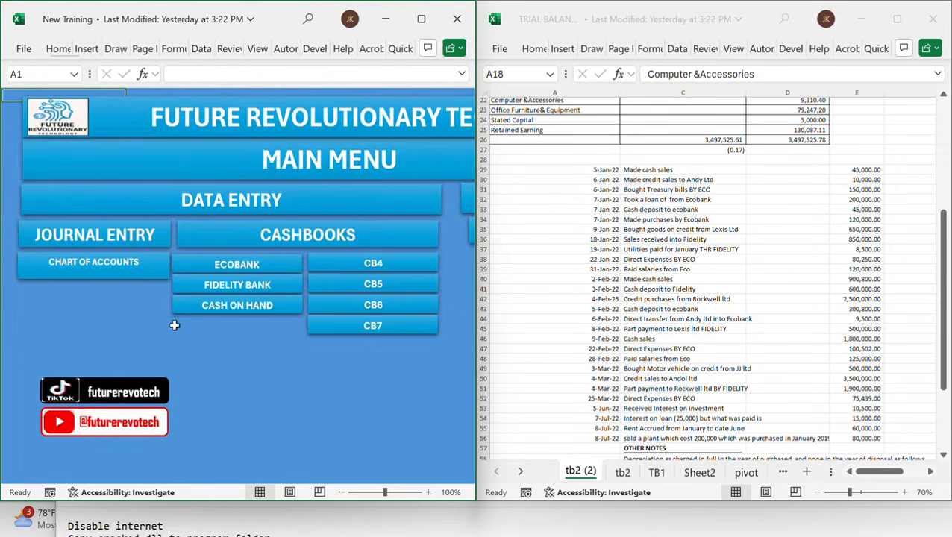
pyautogui.click(243, 267)
pyautogui.hscroll(5, 333, 263)
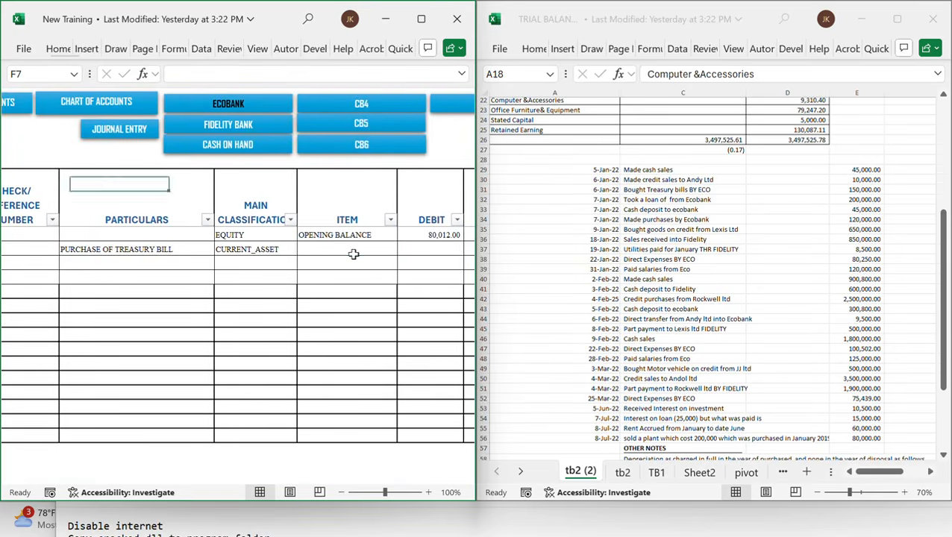
# Set the row's item to TREASURY BILL and enter a credit of 150,000
pyautogui.click(353, 254)
pyautogui.write('TRE')
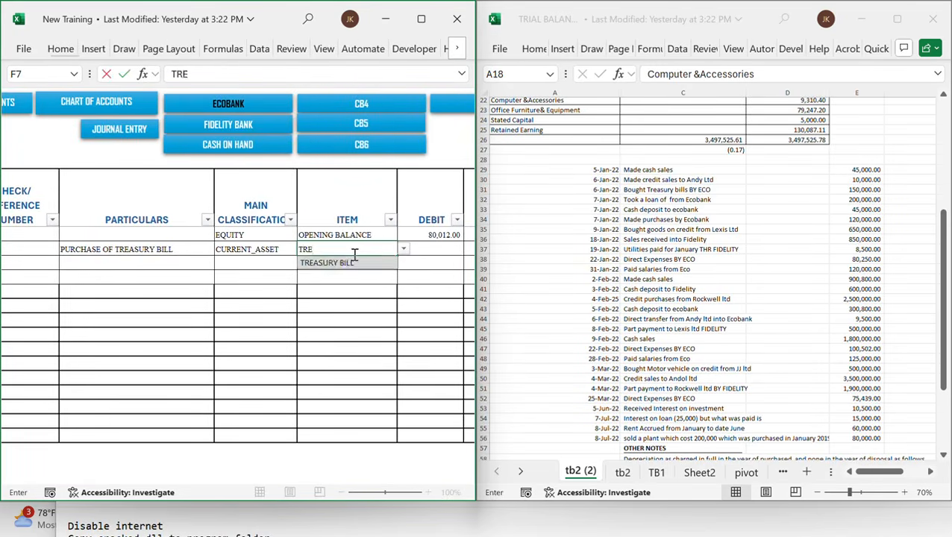
pyautogui.press('Tab')
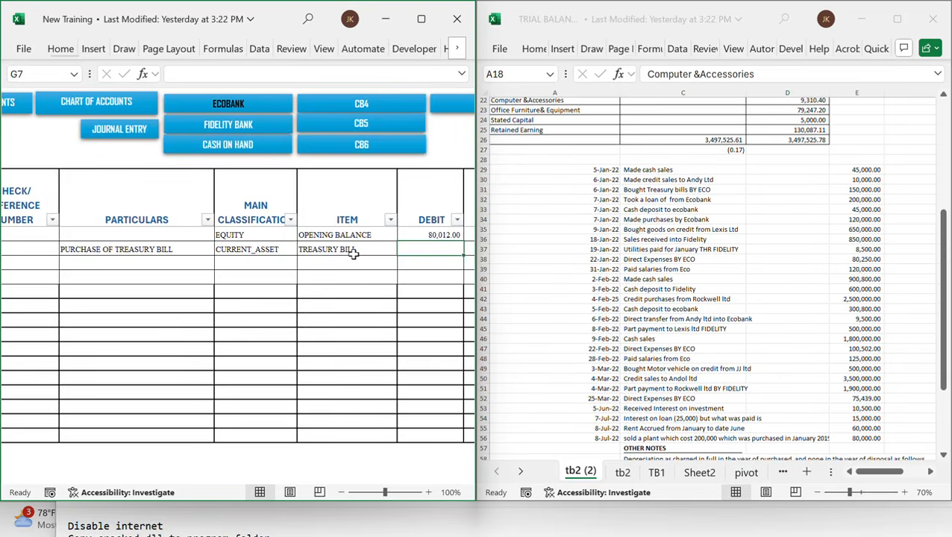
pyautogui.press('Tab')
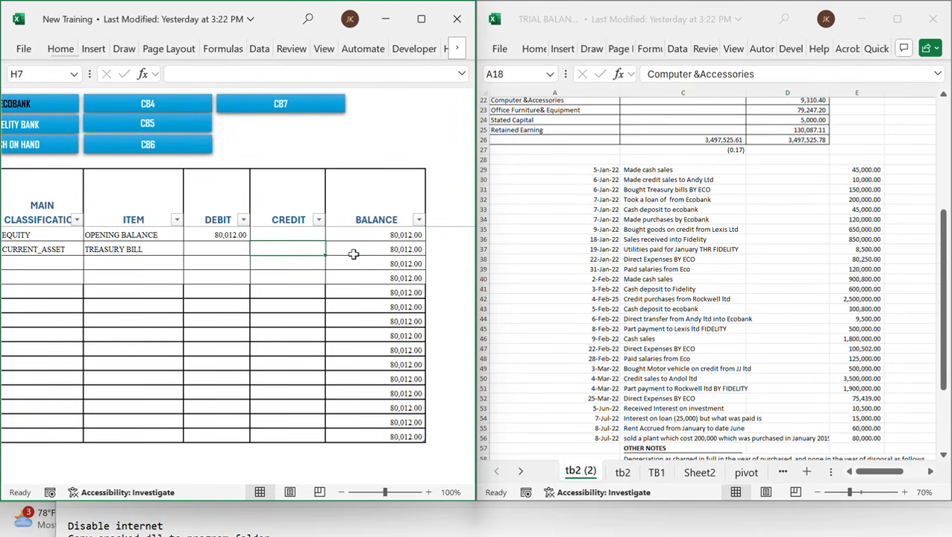
pyautogui.write('1')
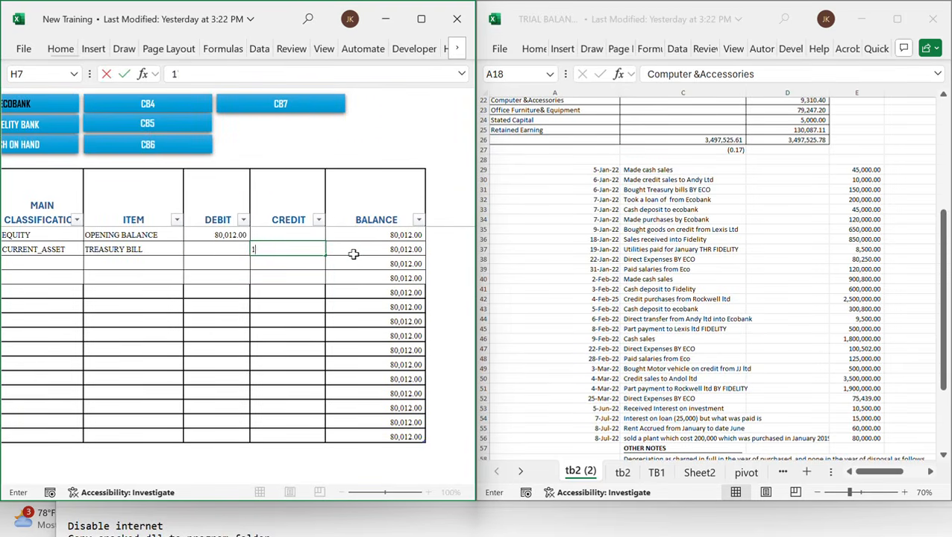
pyautogui.write('50,00000')
pyautogui.press('Tab')
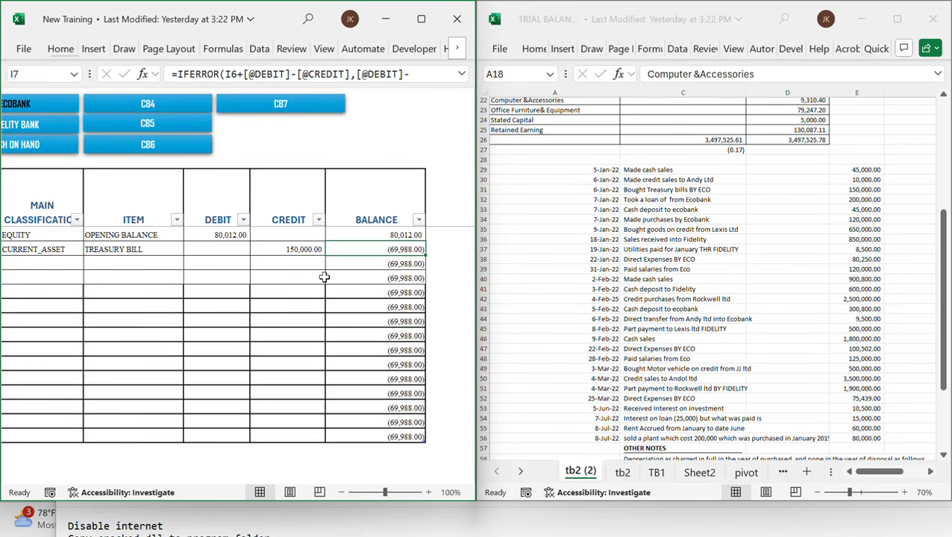
# Start a new Ecobank cashbook row dated 7-Jan-22 with ECOBANK as the supplier
pyautogui.hscroll(-3, 253, 287)
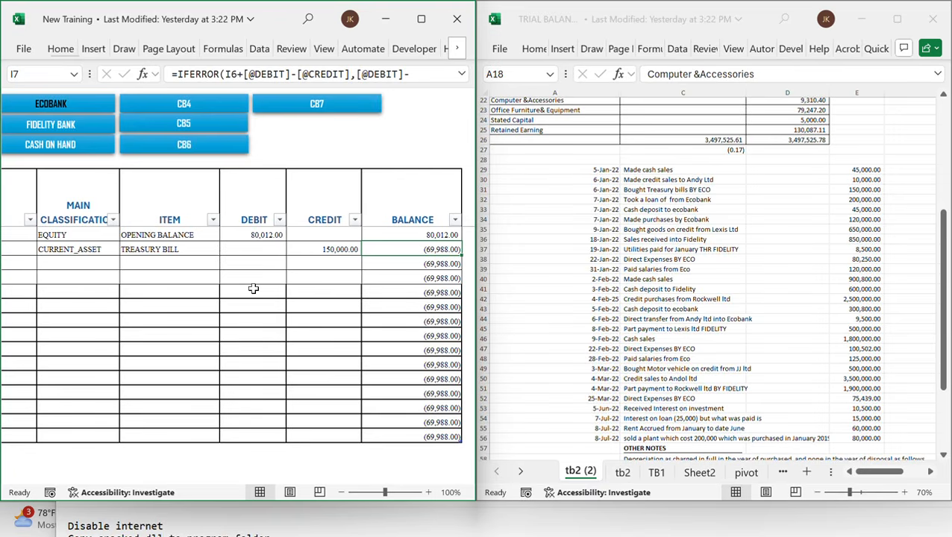
pyautogui.hscroll(-10, 182, 274)
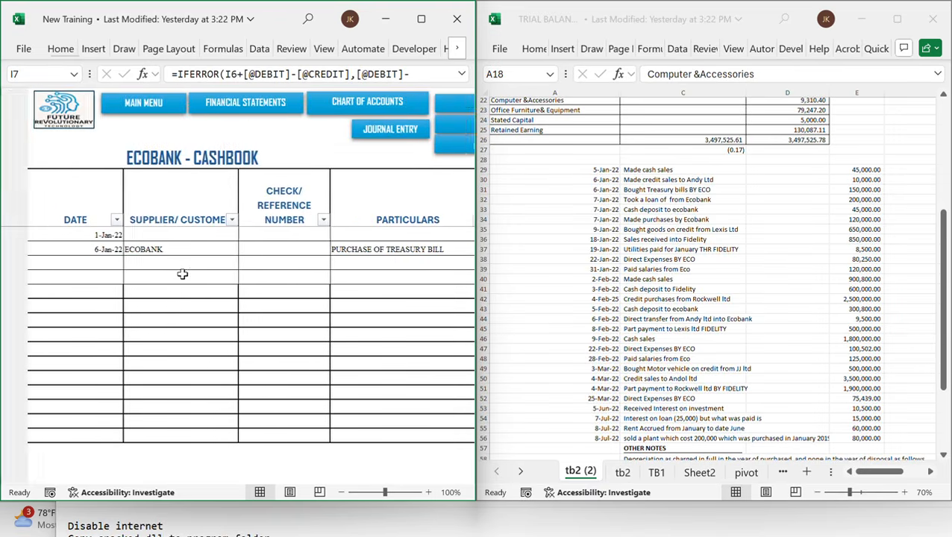
pyautogui.hscroll(2, 183, 274)
pyautogui.hscroll(4, 384, 324)
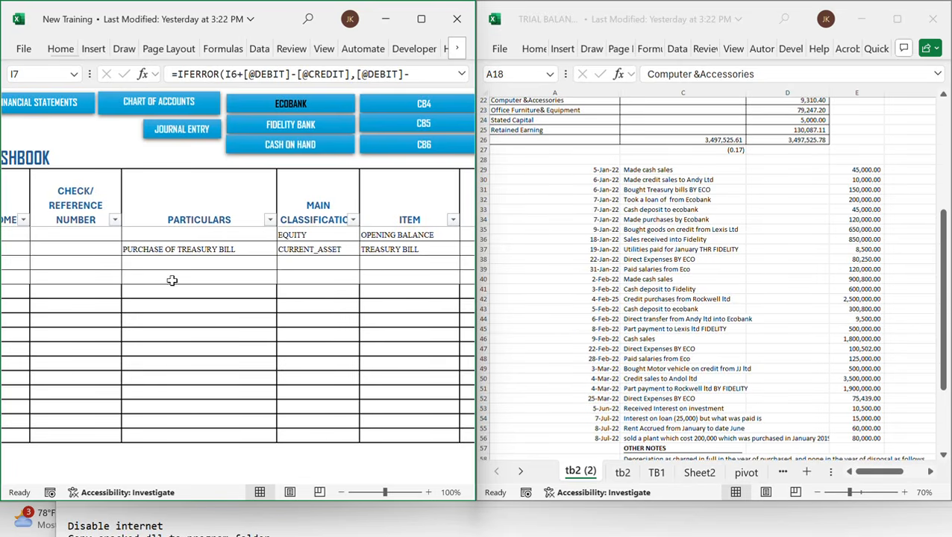
pyautogui.hscroll(-4, 172, 280)
pyautogui.click(79, 264)
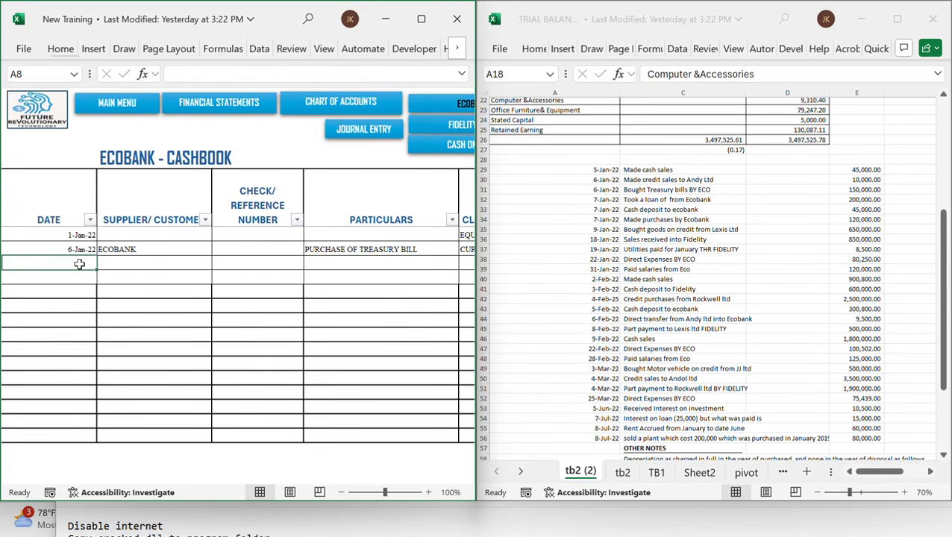
pyautogui.write('1/7/')
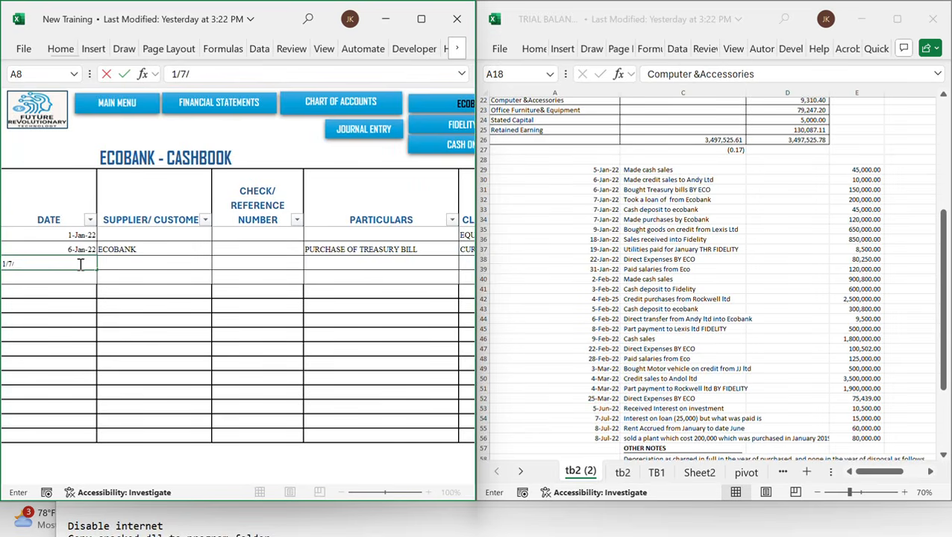
pyautogui.write('22')
pyautogui.press('Tab')
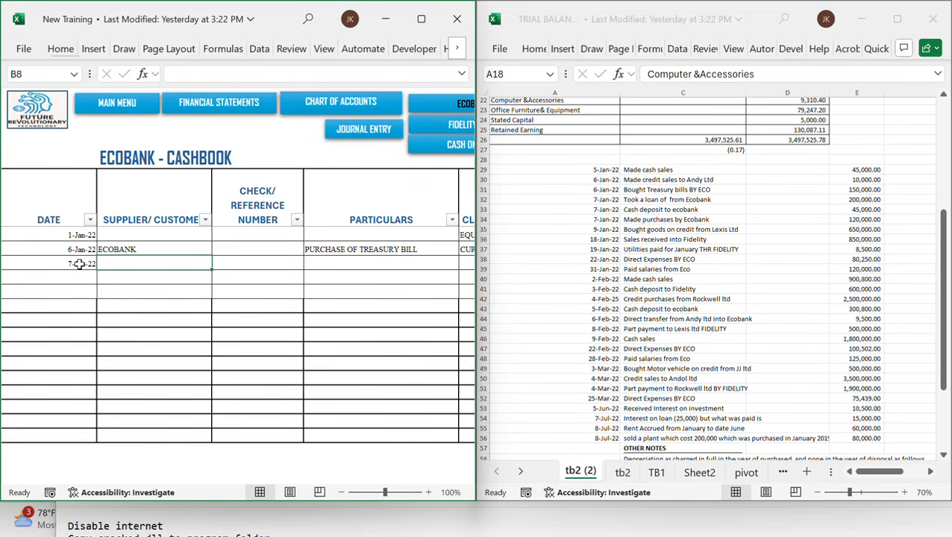
pyautogui.write('ECOBANK')
pyautogui.press('Tab')
pyautogui.press('Tab')
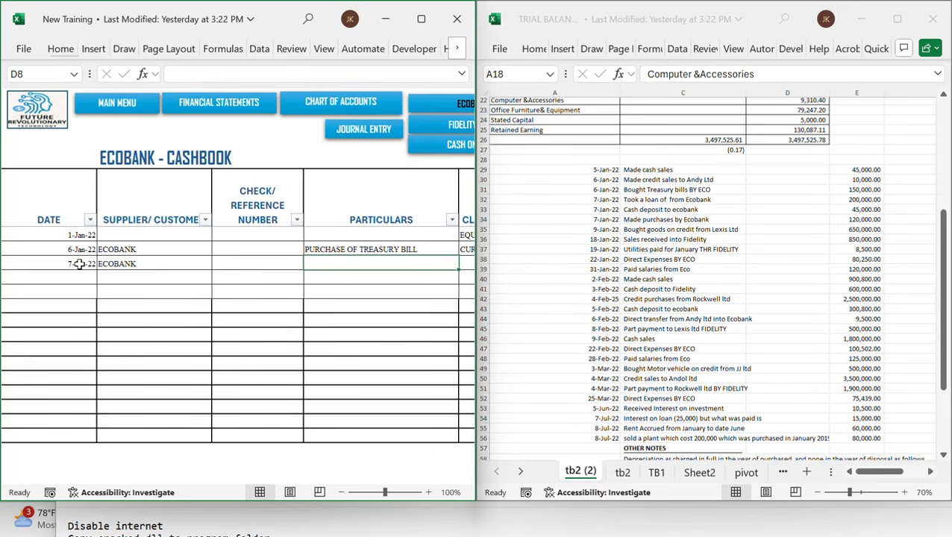
# Enter BANK LOAN RECEIVED as the particulars for the 7-Jan-22 row
pyautogui.write('LOAN')
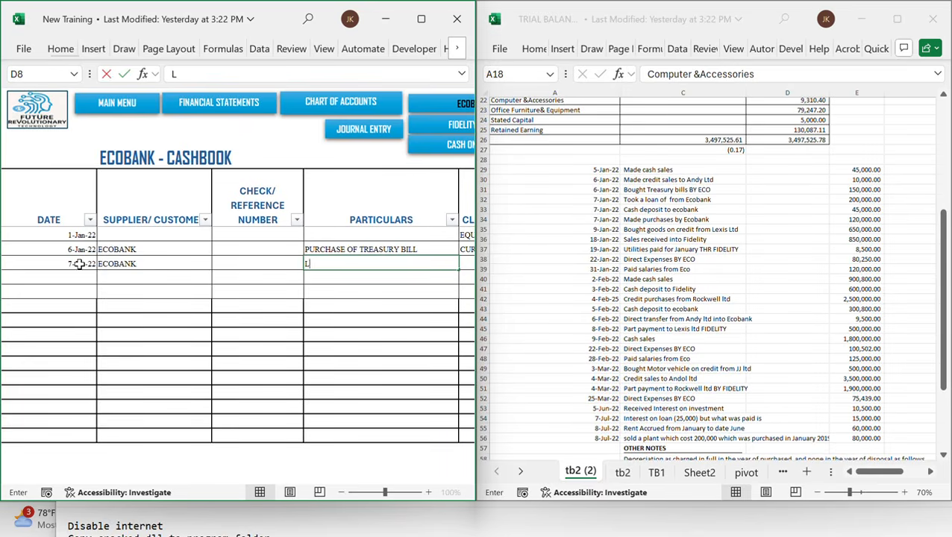
pyautogui.press('BackSpace')
pyautogui.press('BackSpace')
pyautogui.press('BackSpace')
pyautogui.press('BackSpace')
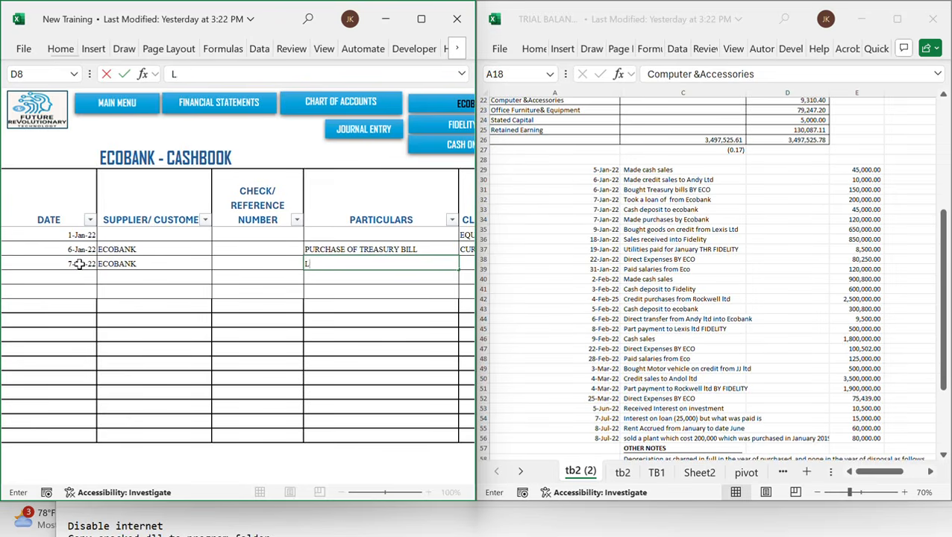
pyautogui.write('BANK LOAN')
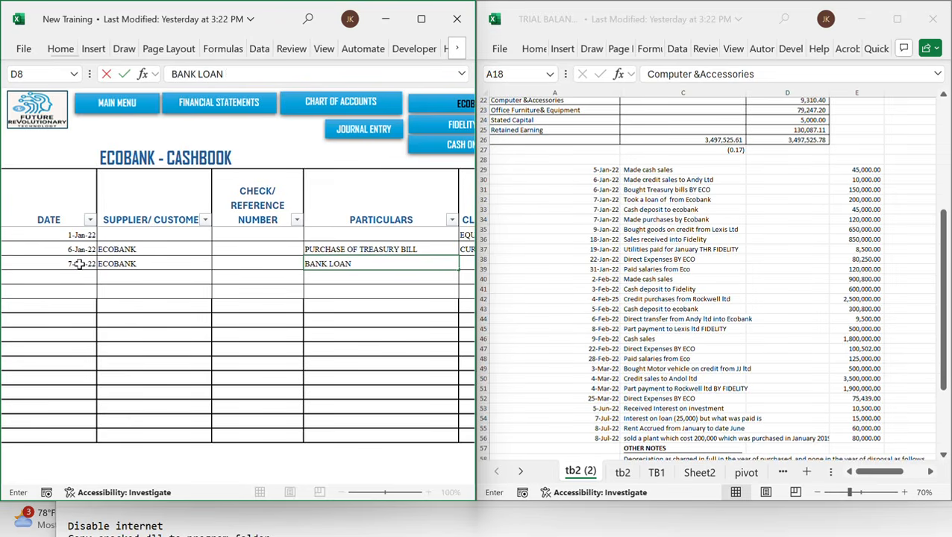
pyautogui.write(' RECEIVED')
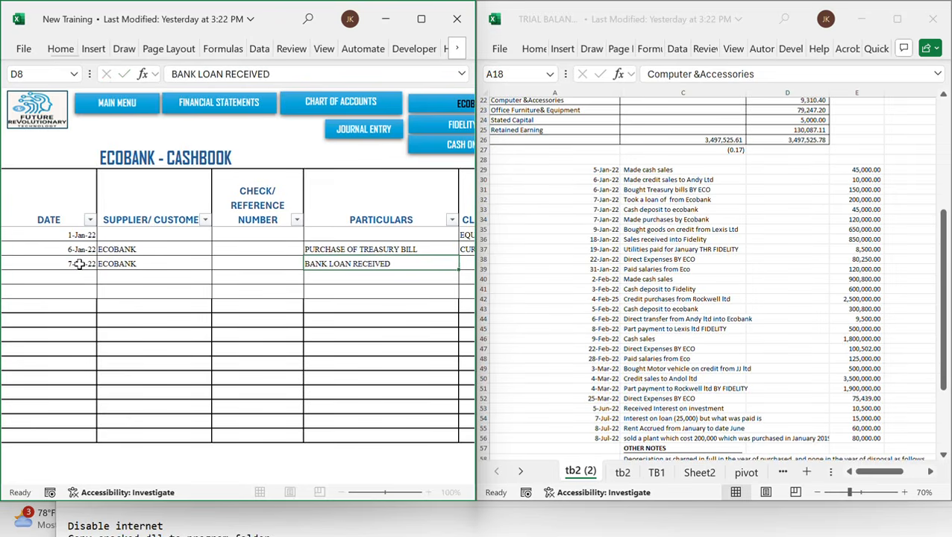
pyautogui.press('Tab')
# Set the row's main classification to NON_CURRENT_LIABILITY and its item to BANK LOAN
pyautogui.write('NON_CURRENT_LIABILITY')
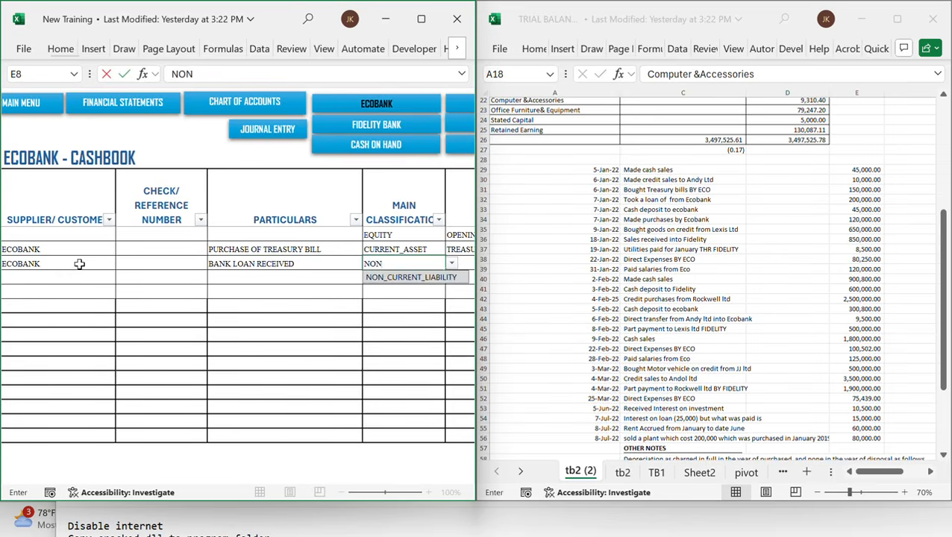
pyautogui.press('Tab')
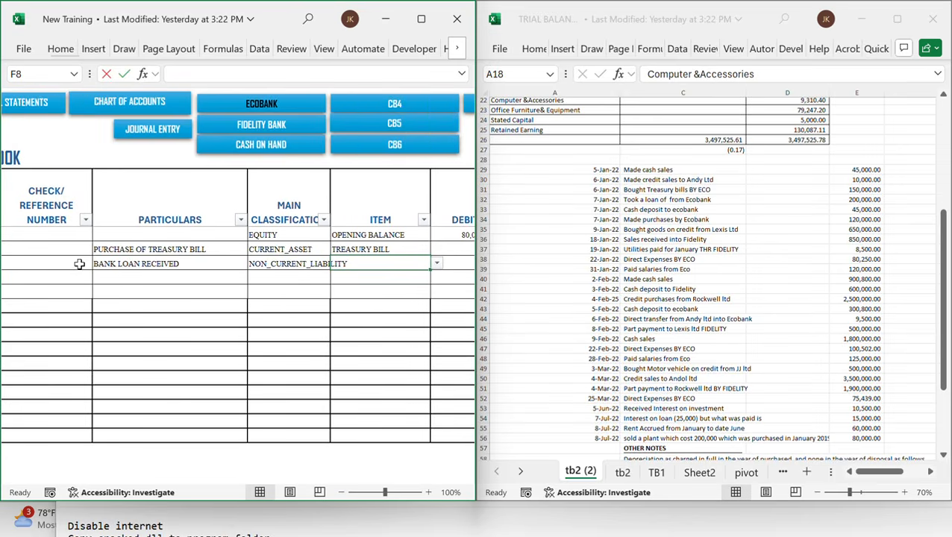
pyautogui.write('BANK LOAN')
pyautogui.press('Tab')
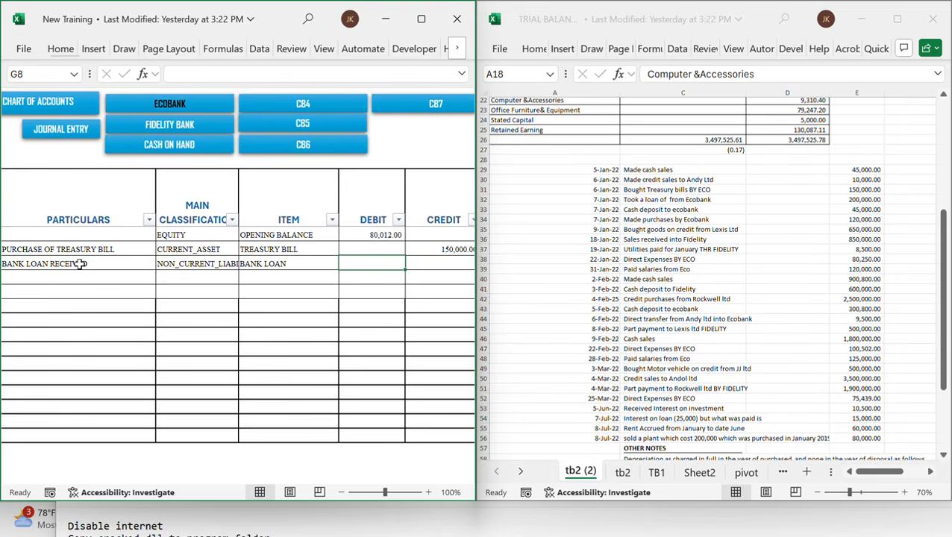
# Enter a debit of 200,000 for the bank loan row
pyautogui.write('200,00')
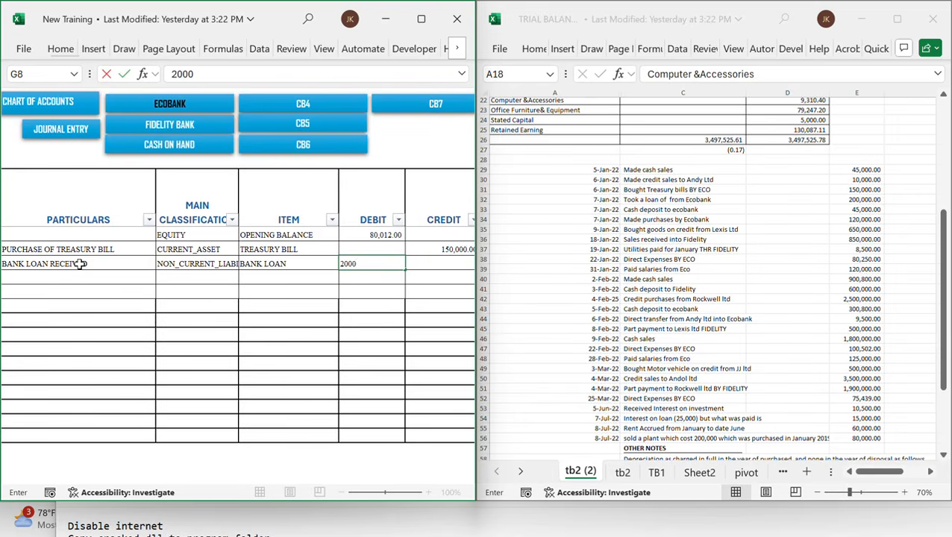
pyautogui.write('00')
pyautogui.press('Tab')
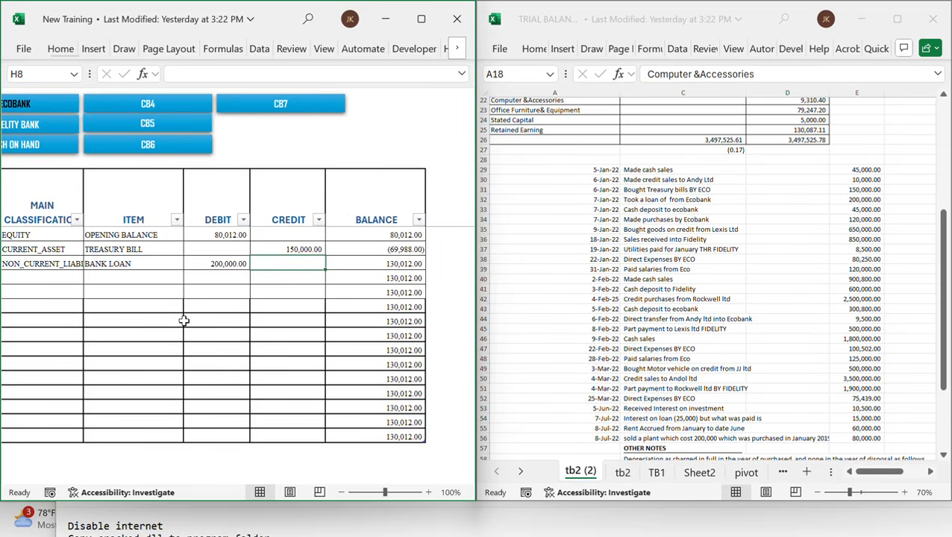
# Add another Ecobank cashbook row dated 7-Jan-22 with CASH ON HAND as the supplier
pyautogui.hscroll(-6, 183, 320)
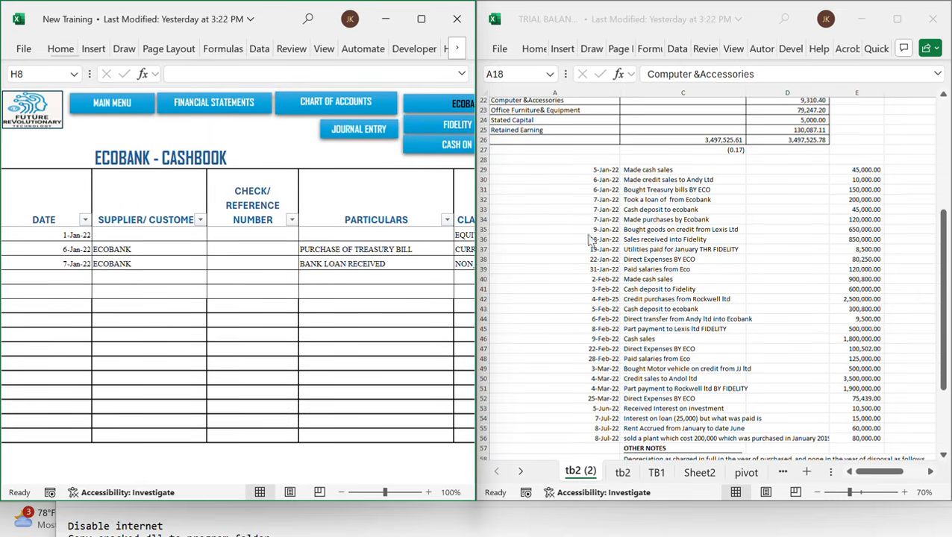
pyautogui.click(79, 277)
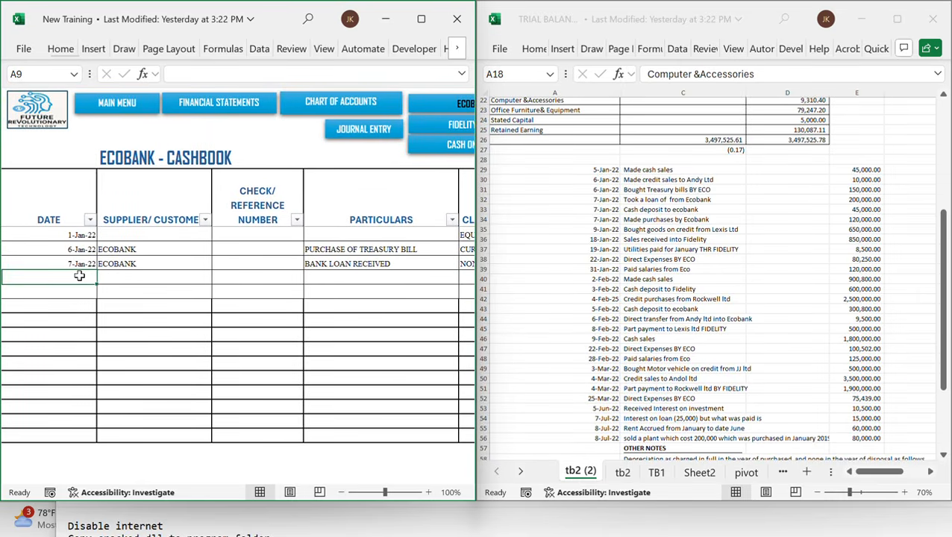
pyautogui.write('1/7/22')
pyautogui.press('Tab')
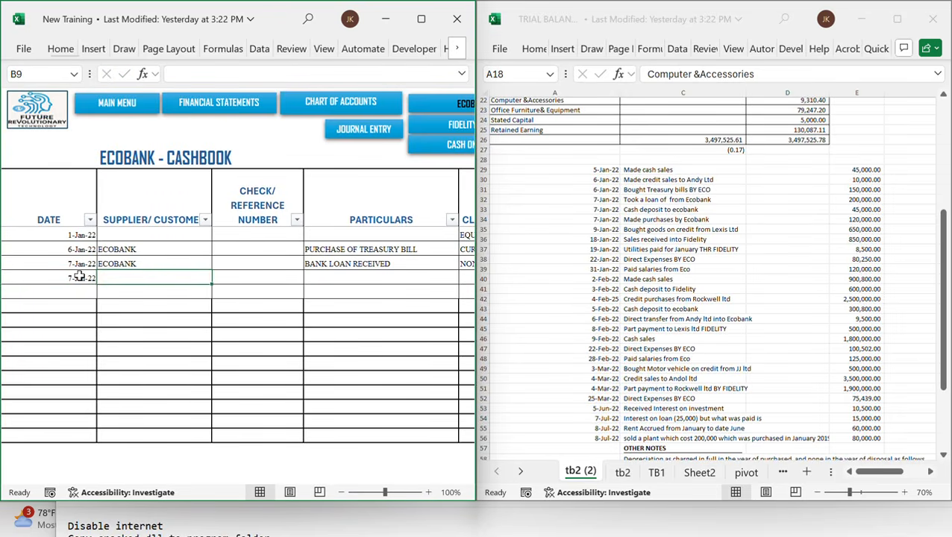
pyautogui.write('CASH')
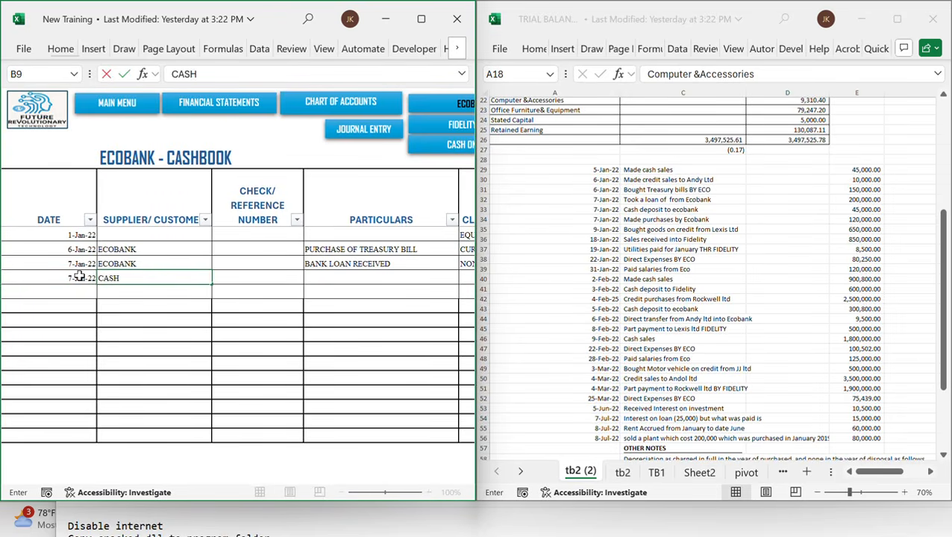
pyautogui.write(' ON HAND')
pyautogui.press('Tab')
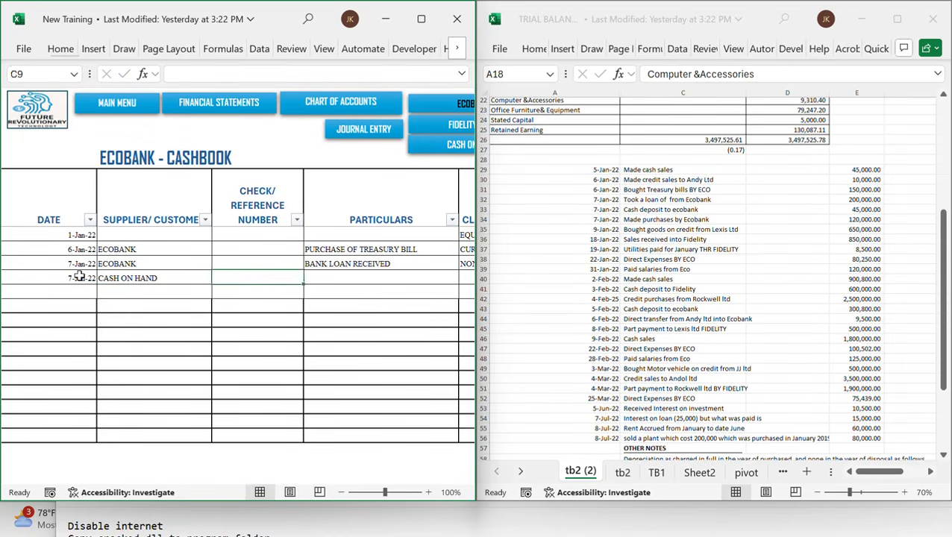
# Enter CASH DEPOSITED as the particulars for the cash row
pyautogui.press('Tab')
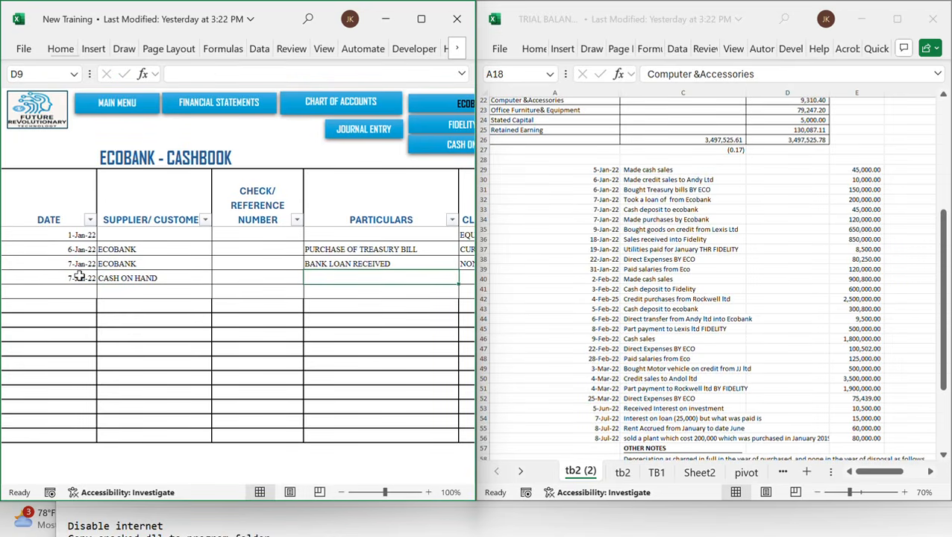
pyautogui.write('CASH DEPOSI')
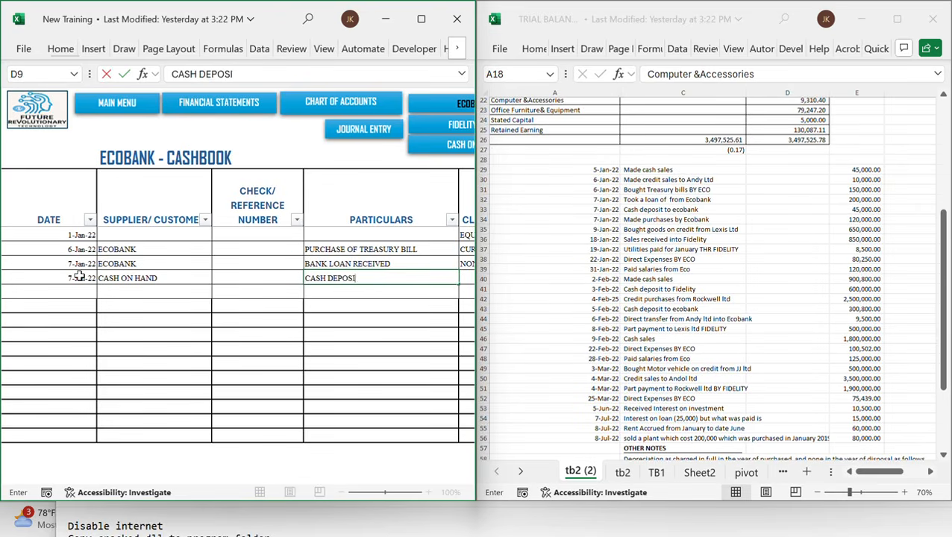
pyautogui.write('TED')
pyautogui.press('Tab')
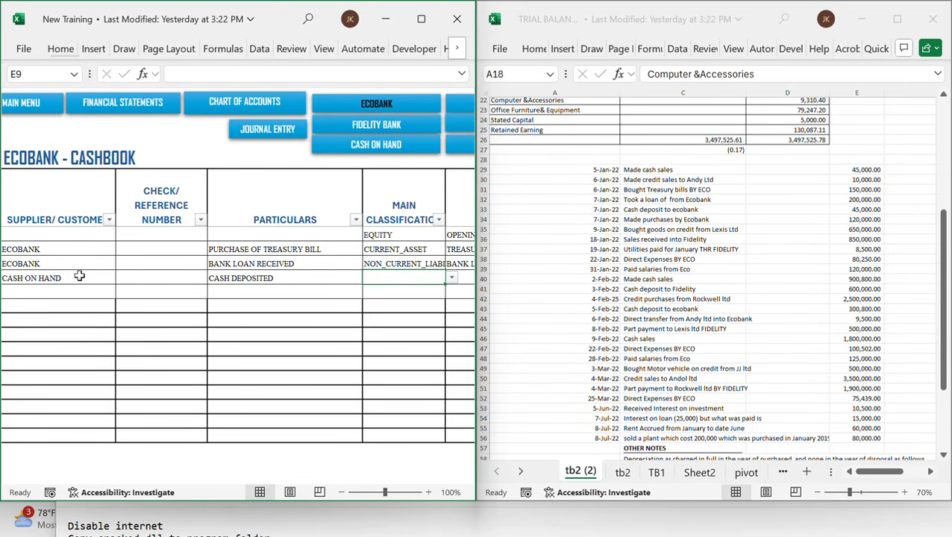
# Set the row's main classification to CASH_AND_BANK and its item to CASH ON HAND
pyautogui.write('CAS')
pyautogui.press('Tab')
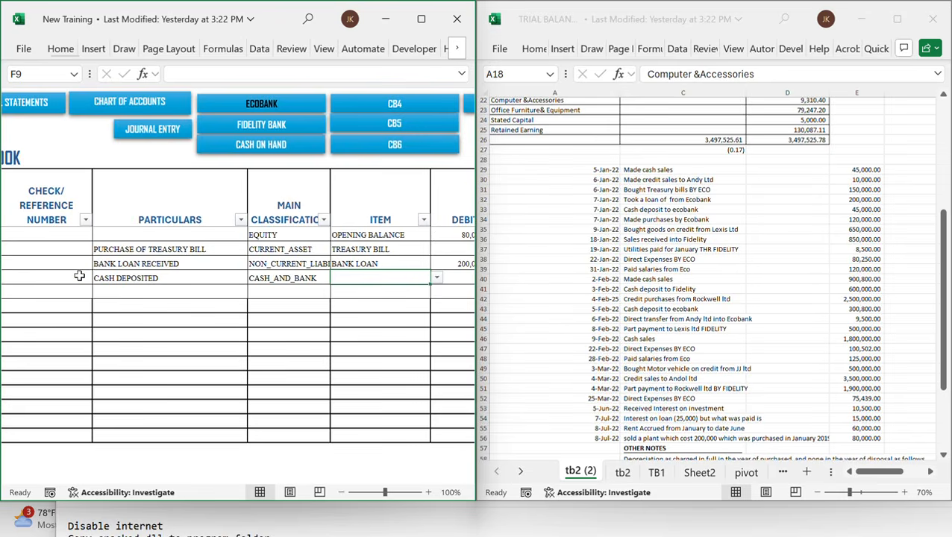
pyautogui.write('CAS')
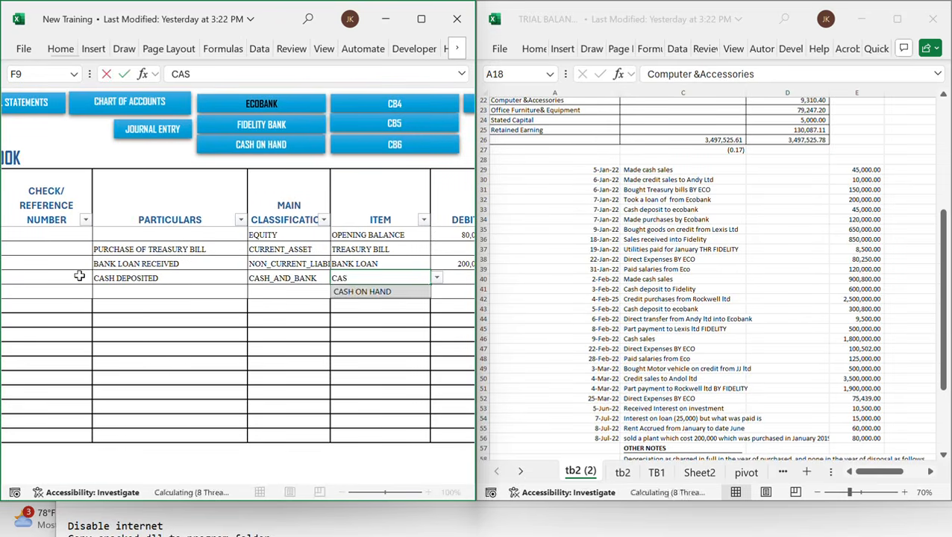
pyautogui.press('Tab')
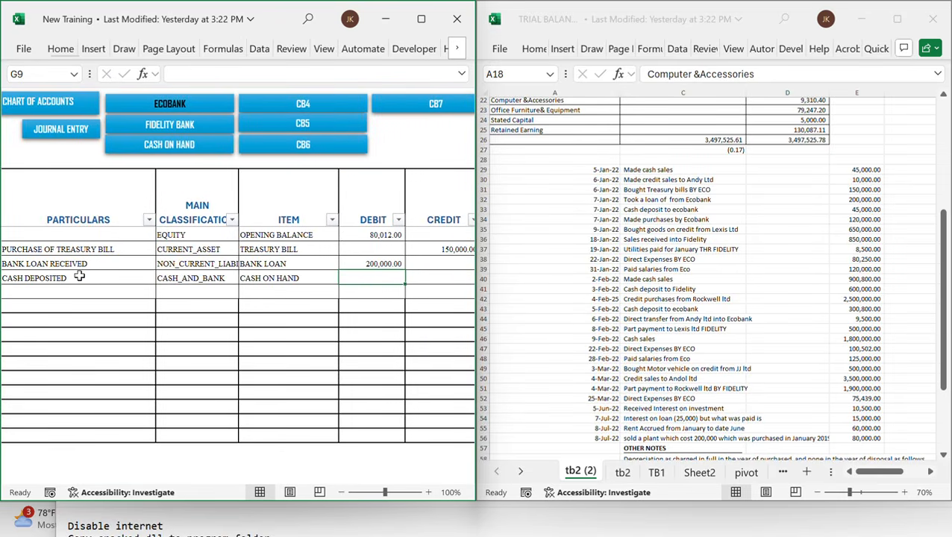
# Enter a debit of 45,000 for the cash deposit row
pyautogui.write('45000')
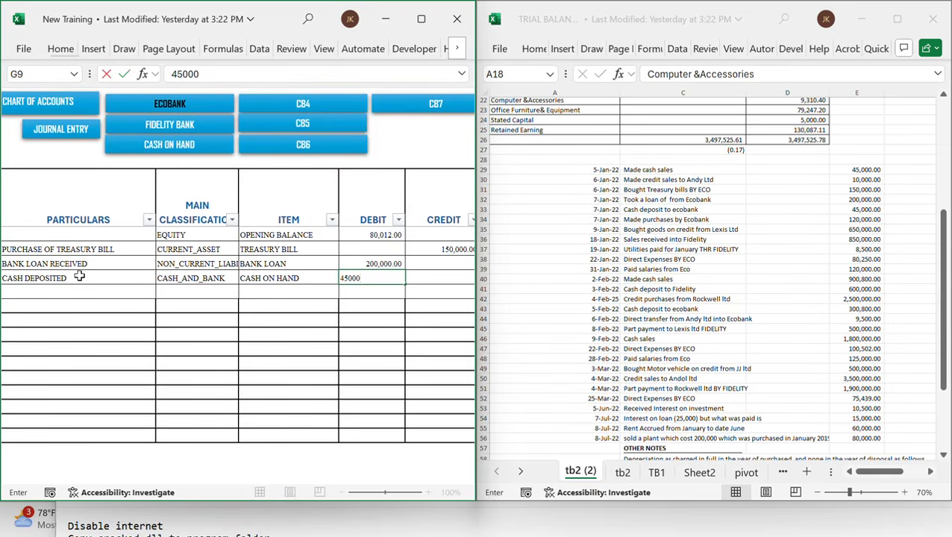
pyautogui.click(148, 280)
pyautogui.hscroll(3, 271, 312)
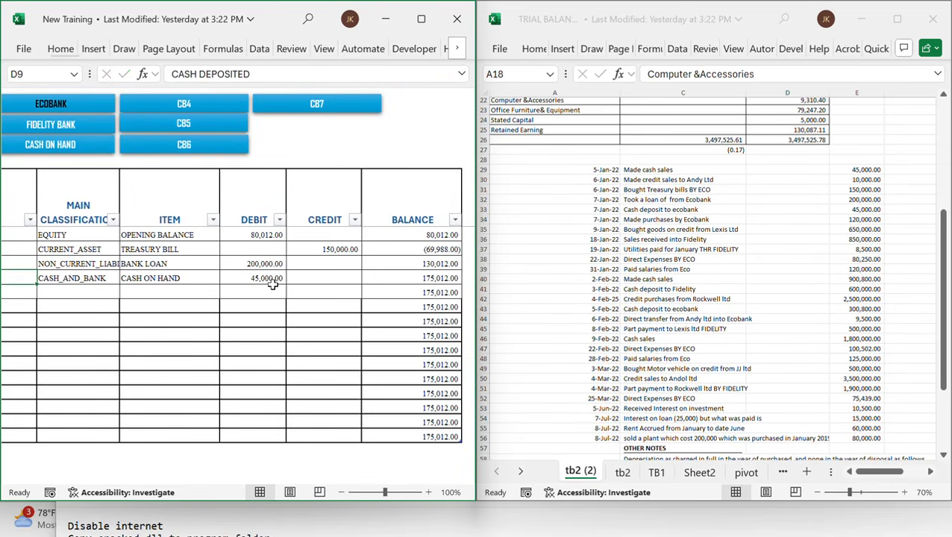
pyautogui.hscroll(-4, 273, 280)
pyautogui.hscroll(-2, 272, 284)
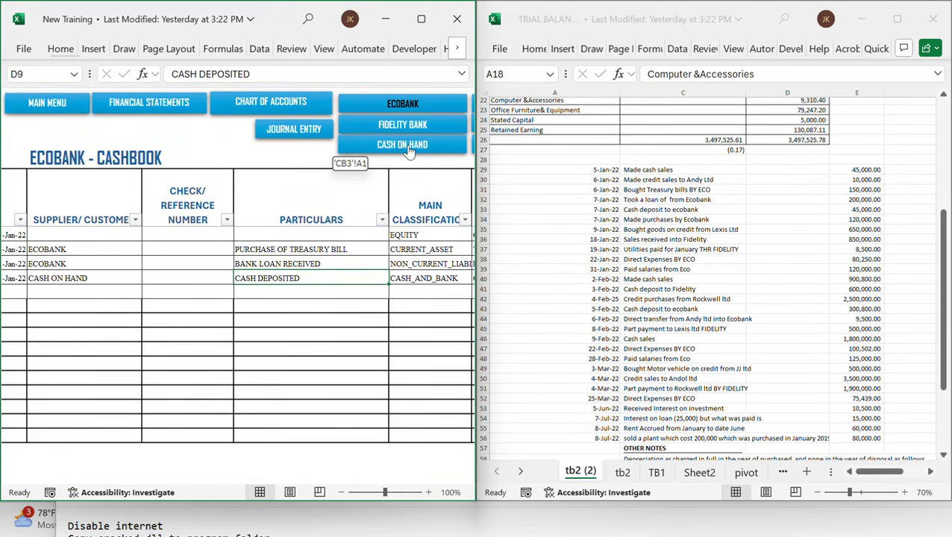
# Open the Cash on Hand cashbook and start a new row dated 7-Jan-22
pyautogui.click(409, 147)
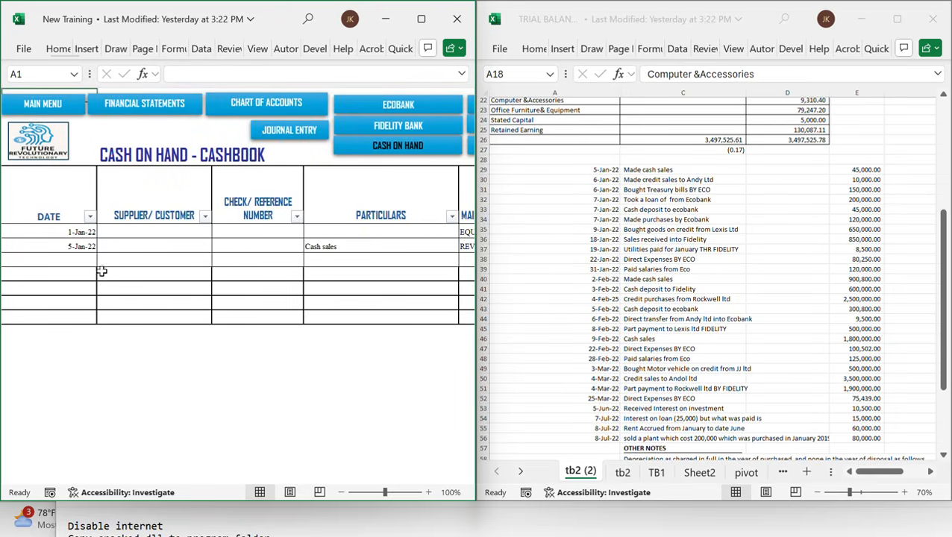
pyautogui.click(81, 257)
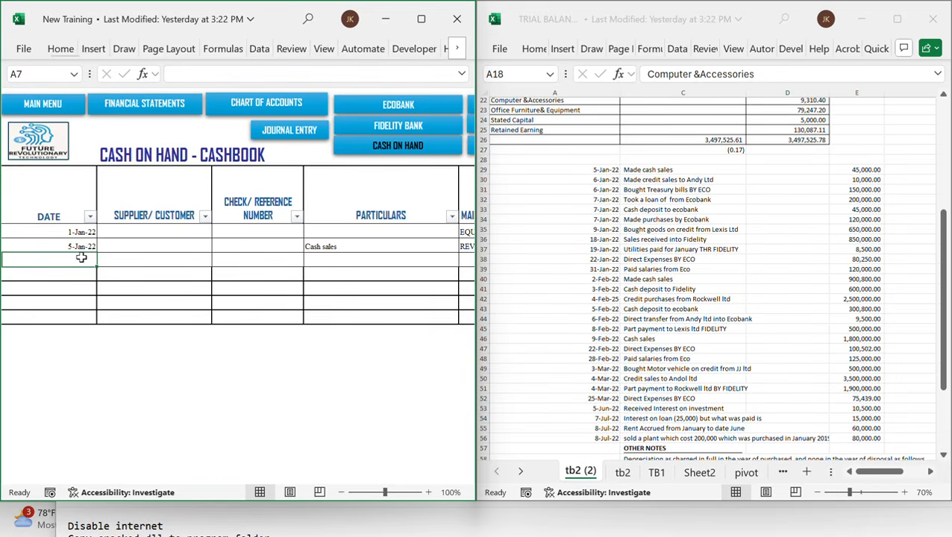
pyautogui.write('1/7/')
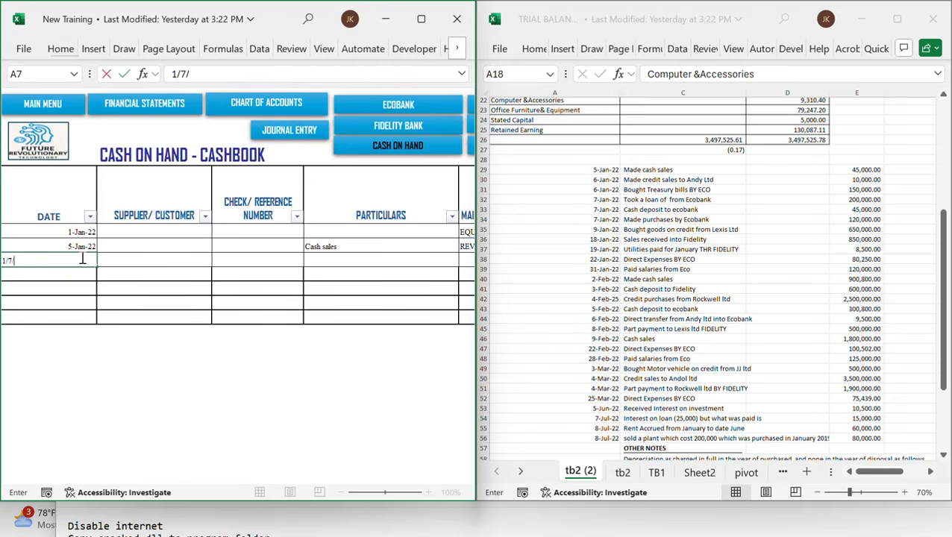
pyautogui.write('22')
pyautogui.press('Tab')
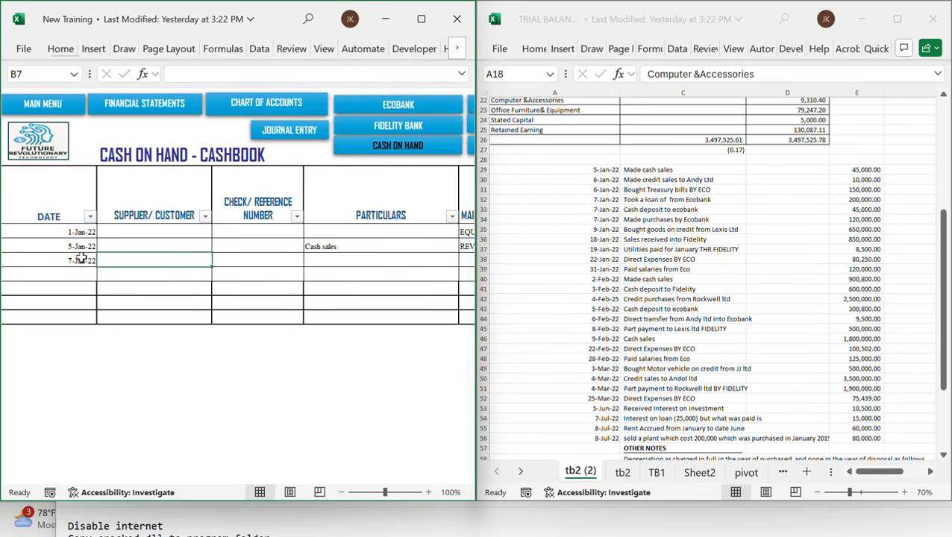
# Enter ECOBANK as the supplier/customer and CASH DEPOSITED as the particulars for the 7-Jan-22 cash row
pyautogui.write('ECOBON')
pyautogui.press('BackSpace')
pyautogui.press('BackSpace')
pyautogui.press('BackSpace')
pyautogui.press('BackSpace')
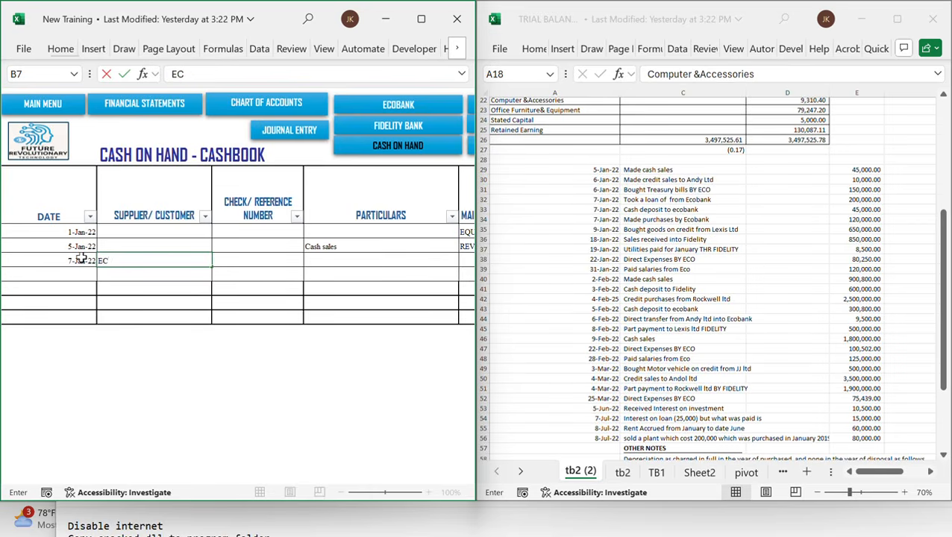
pyautogui.write('OBANK')
pyautogui.press('Tab')
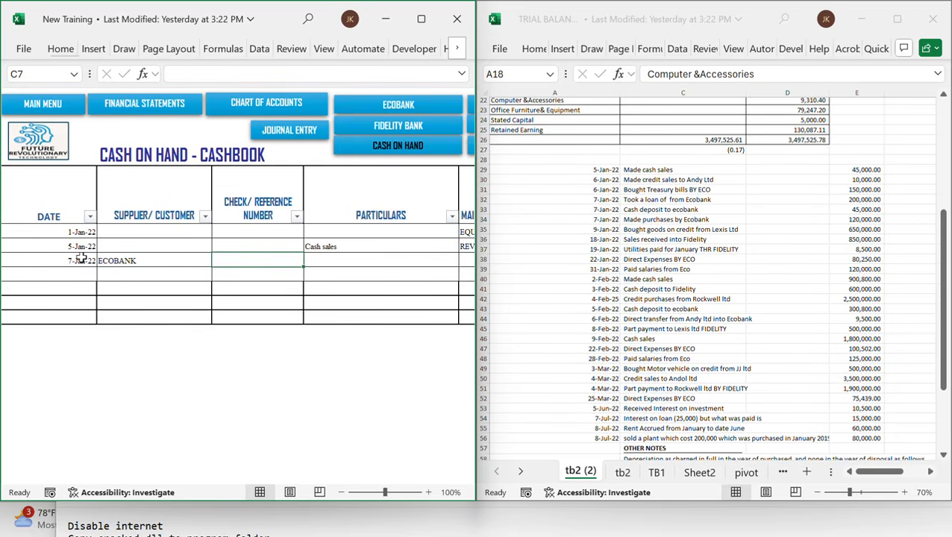
pyautogui.press('Tab')
pyautogui.write('CASH DE')
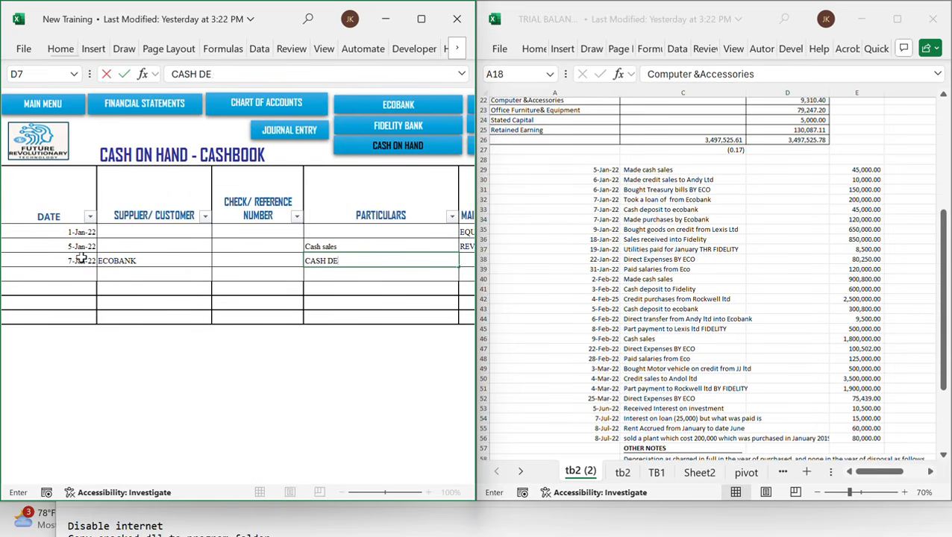
pyautogui.write('POSITED')
pyautogui.press('Tab')
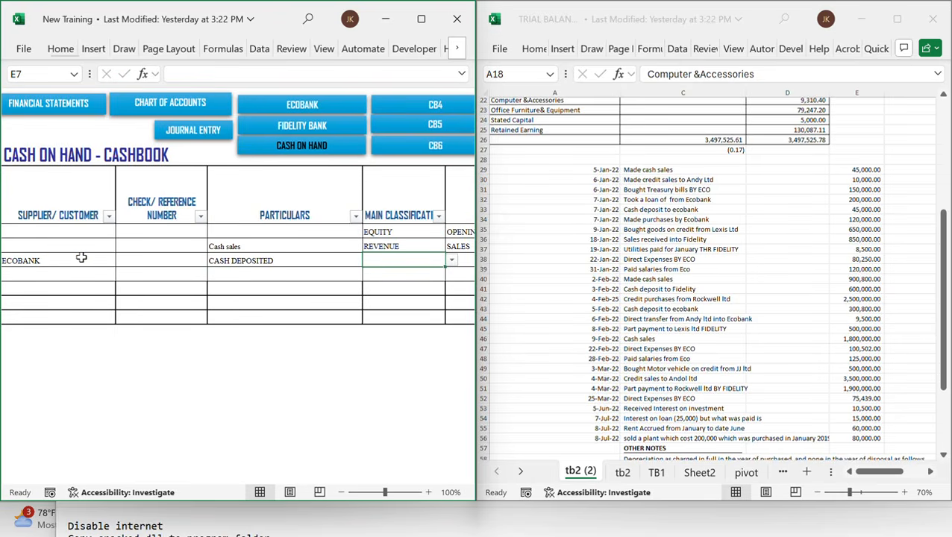
# Set the 7-Jan-22 row's main classification to CASH_AND_BANK and its item to ECOBANK
pyautogui.write('CA')
pyautogui.press('Tab')
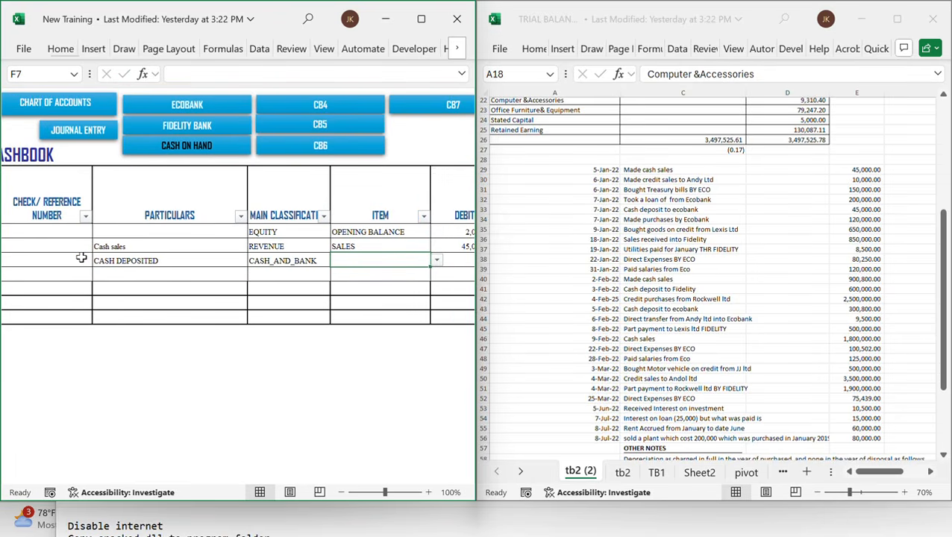
pyautogui.write('E')
pyautogui.press('Tab')
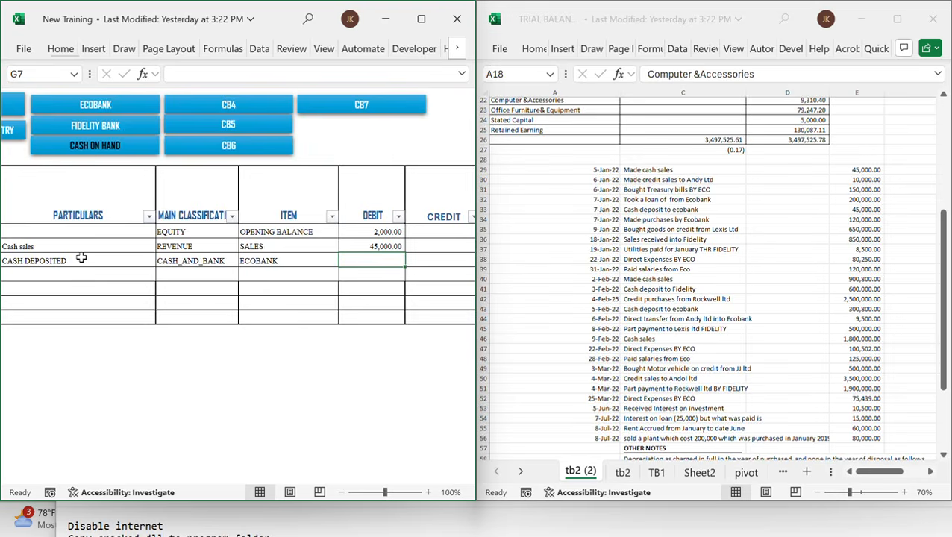
# Enter a credit of 45,000 for the 7-Jan-22 cash deposit row
pyautogui.press('Tab')
pyautogui.write('45000')
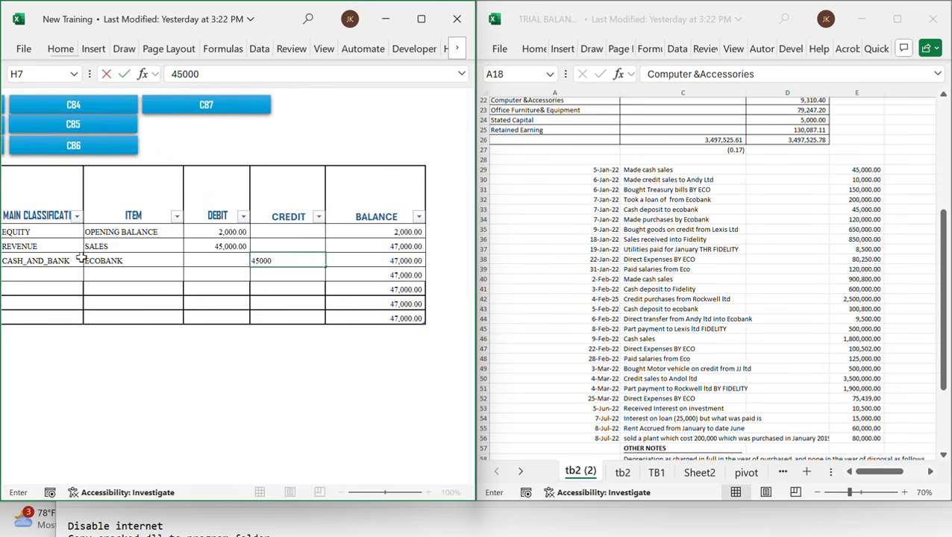
pyautogui.press('Tab')
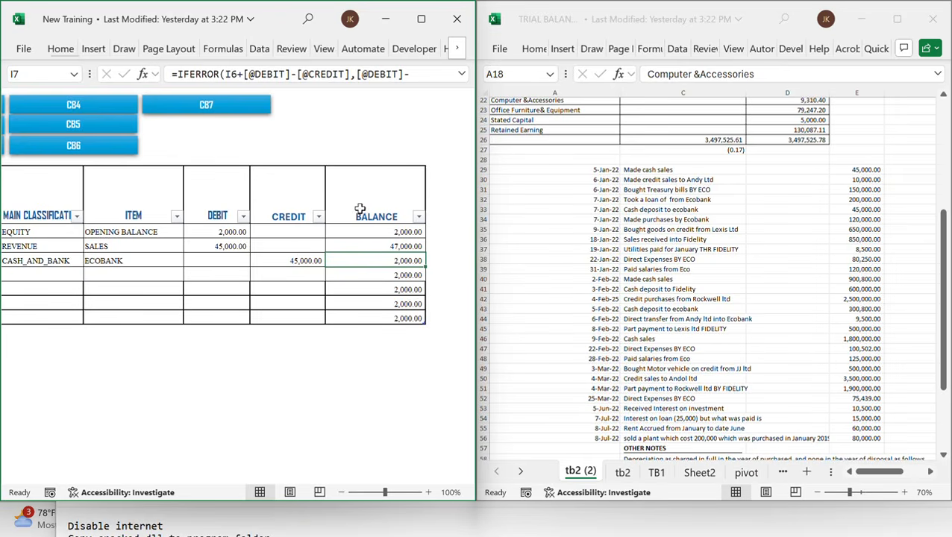
# Review the remaining transactions and notes listed in the trial balance workbook
pyautogui.click(659, 231)
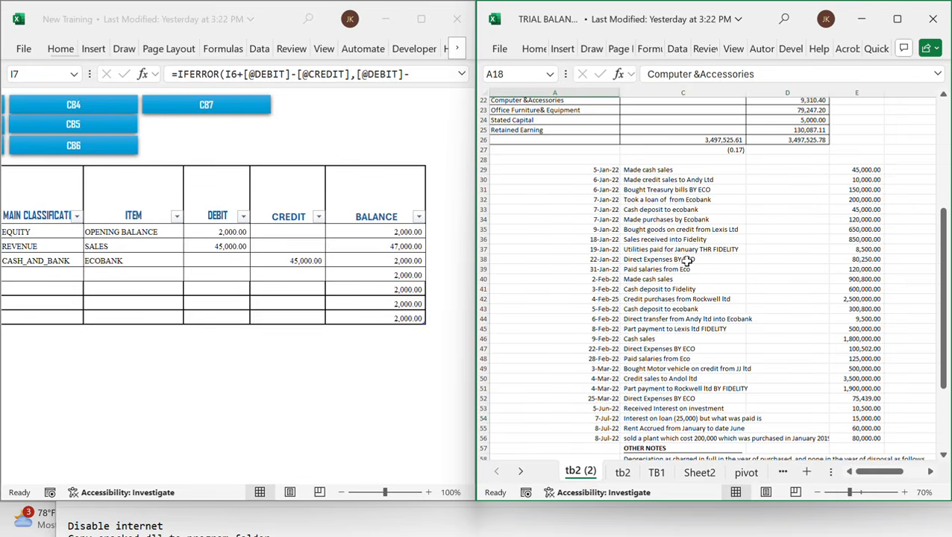
pyautogui.hscroll(-10, 332, 239)
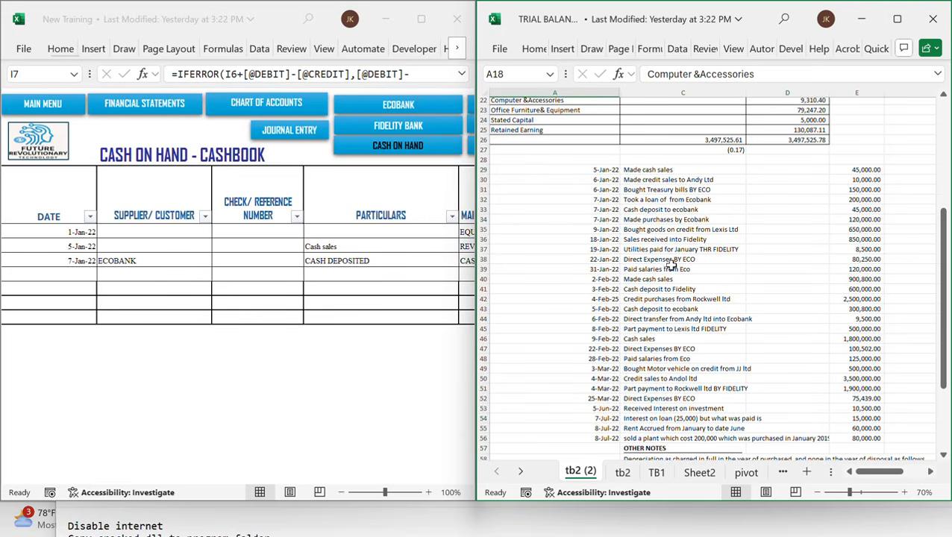
pyautogui.scroll(-2, 670, 267)
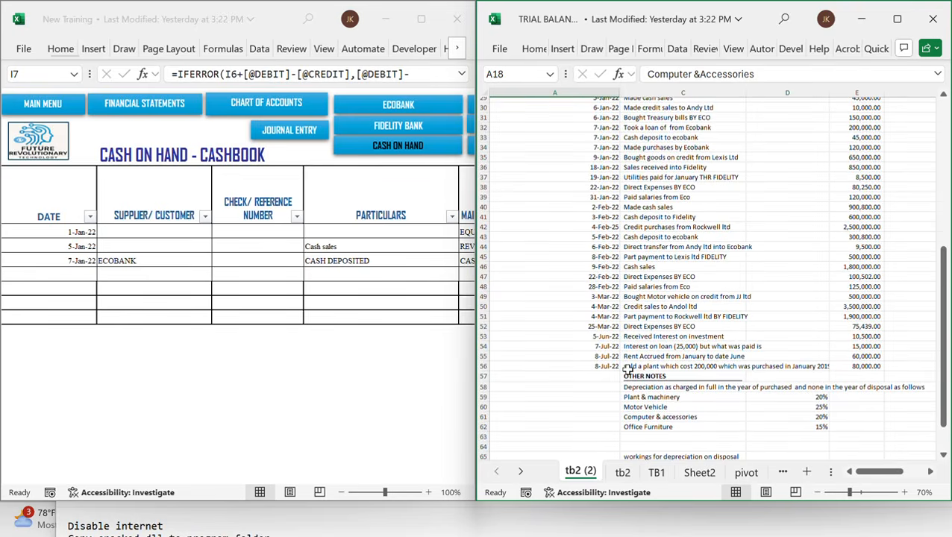
pyautogui.click(395, 31)
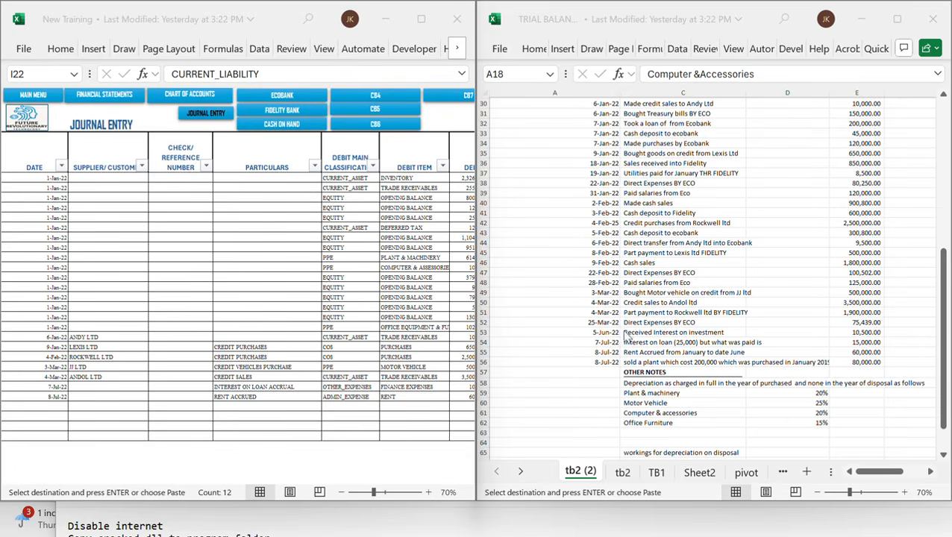
pyautogui.click(646, 335)
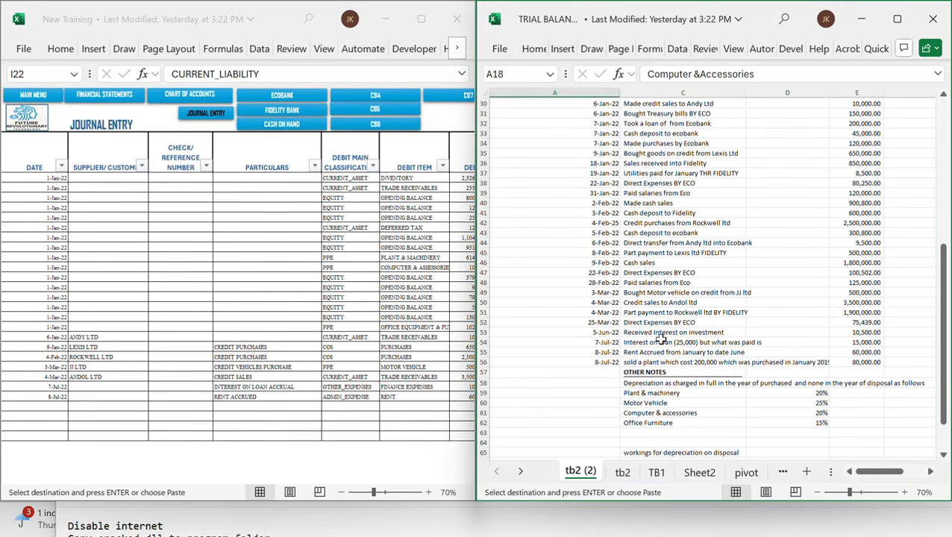
pyautogui.click(692, 332)
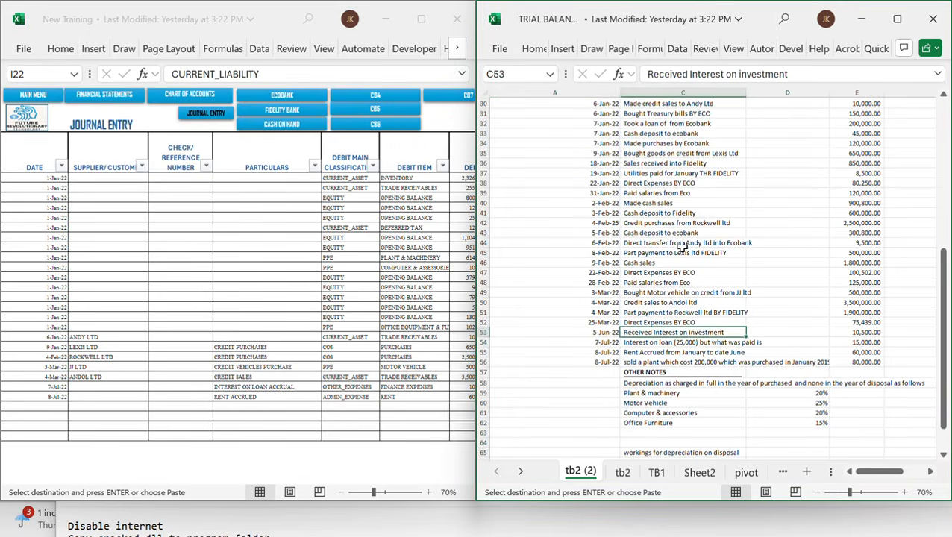
pyautogui.scroll(2, 682, 248)
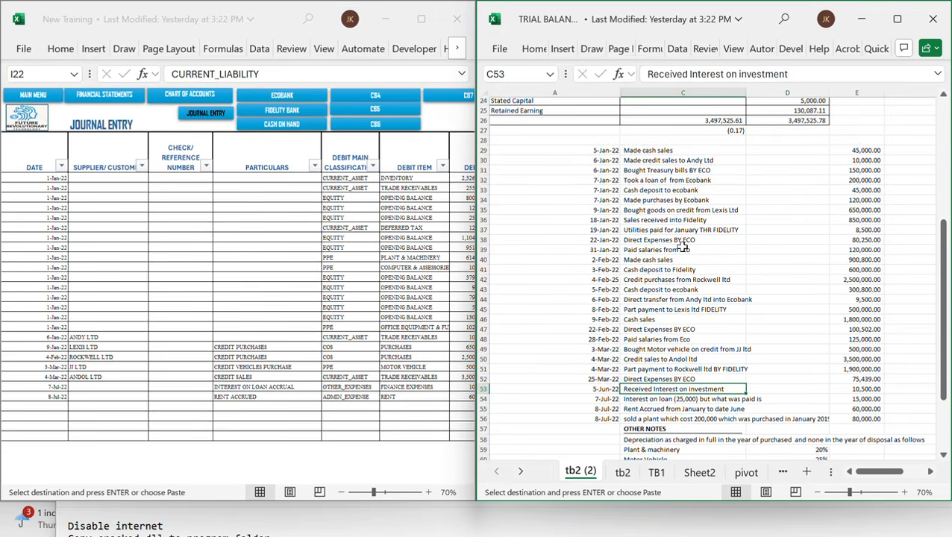
pyautogui.scroll(-1, 683, 248)
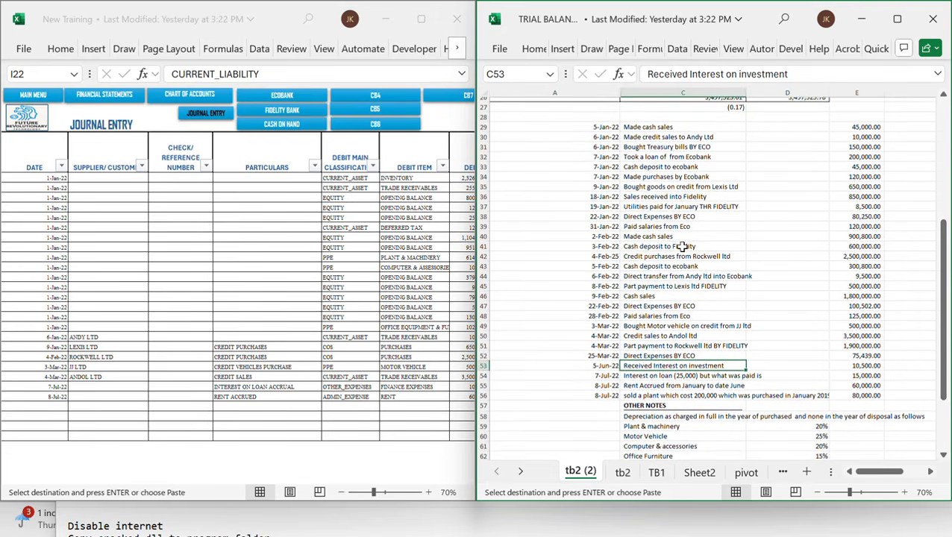
pyautogui.scroll(-1, 682, 246)
pyautogui.scroll(-2, 682, 246)
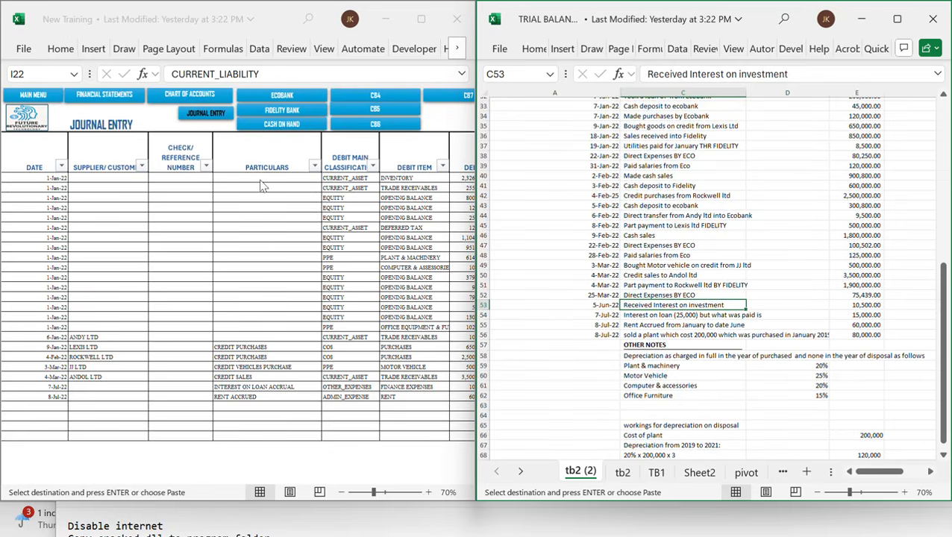
# Open the Ecobank cashbook and examine its interest income and interest on loan rows against the trial balance entries
pyautogui.click(282, 100)
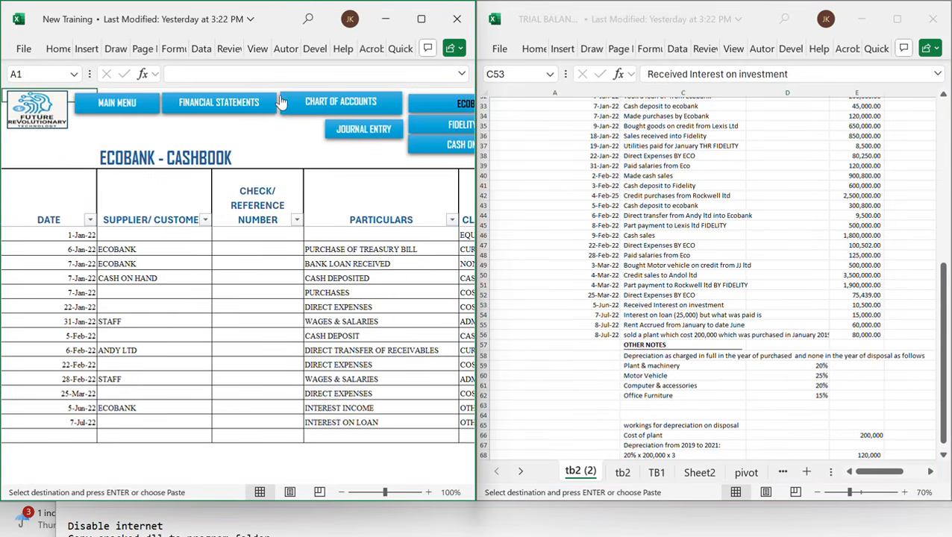
pyautogui.click(274, 365)
pyautogui.scroll(-2, 276, 365)
pyautogui.scroll(1, 276, 365)
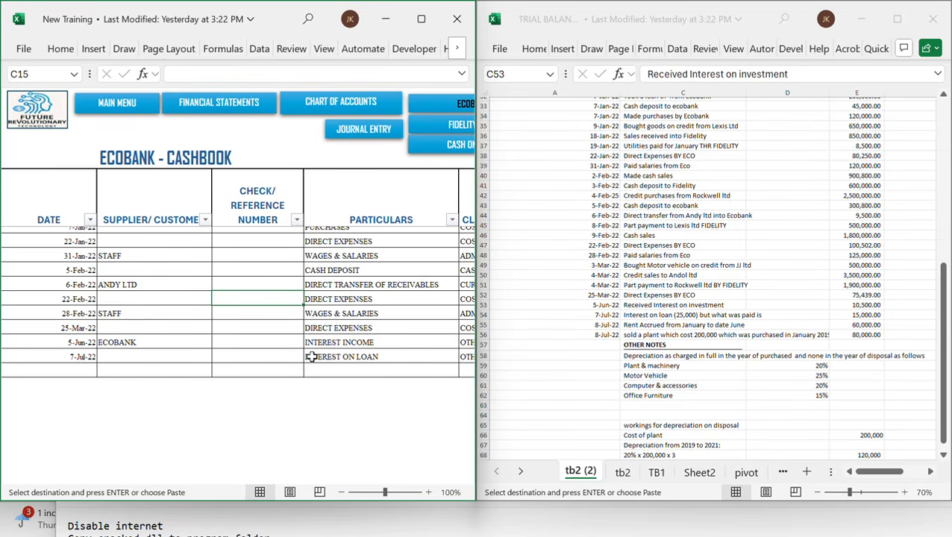
pyautogui.scroll(-1, 382, 342)
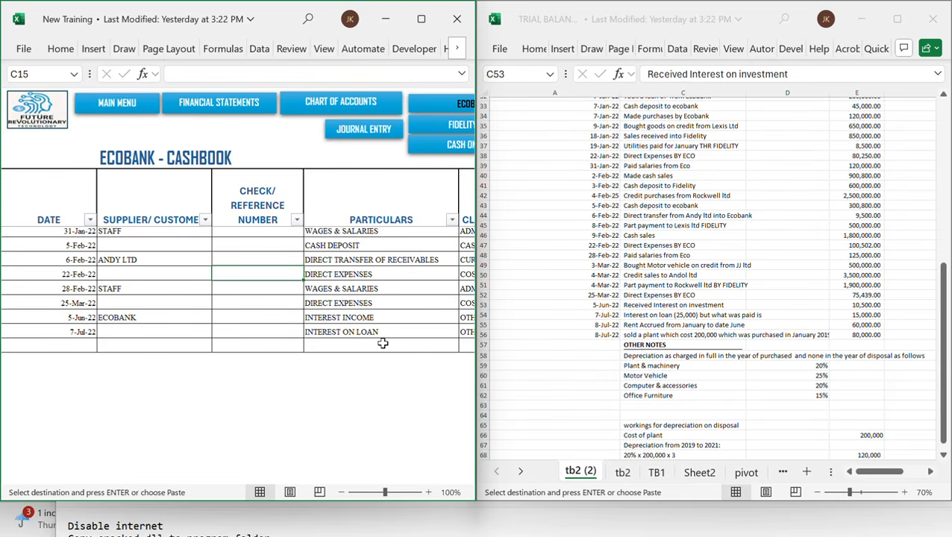
pyautogui.click(183, 318)
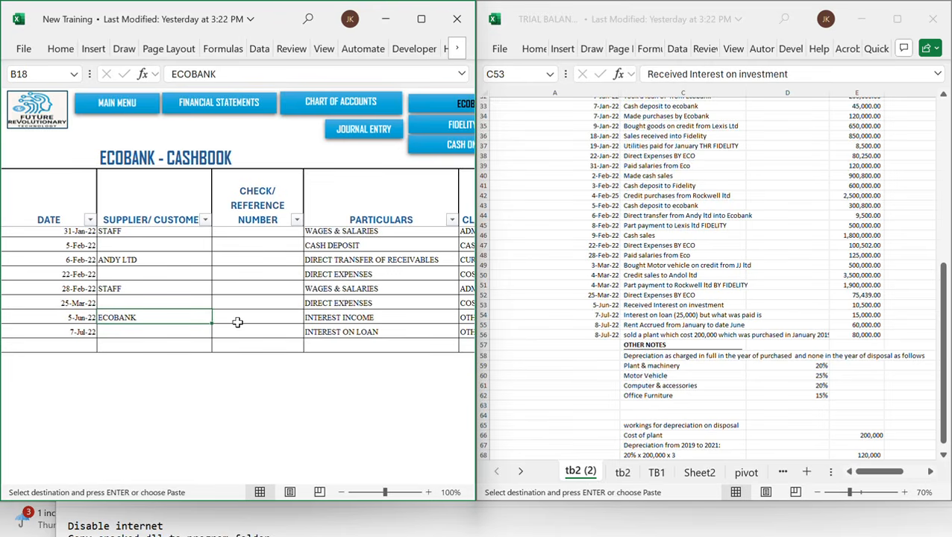
pyautogui.hscroll(4, 237, 321)
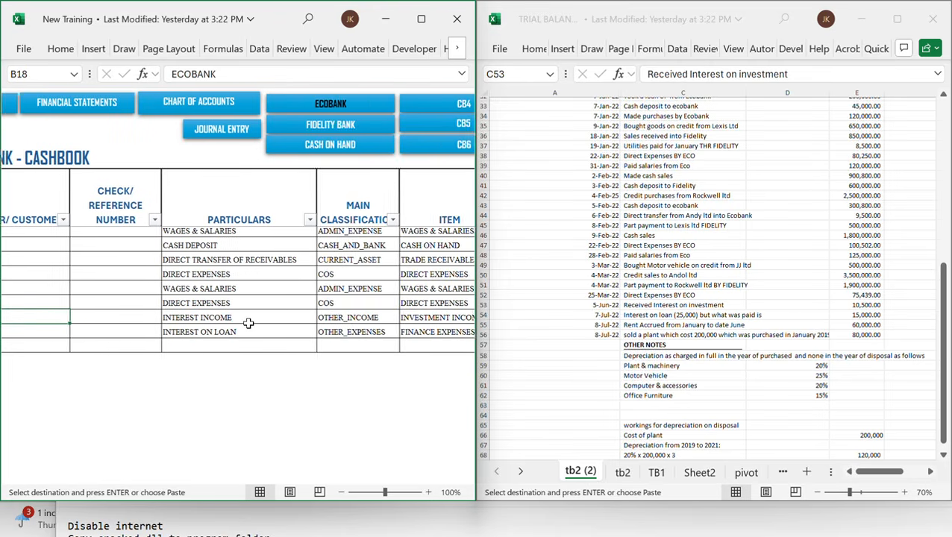
pyautogui.click(210, 318)
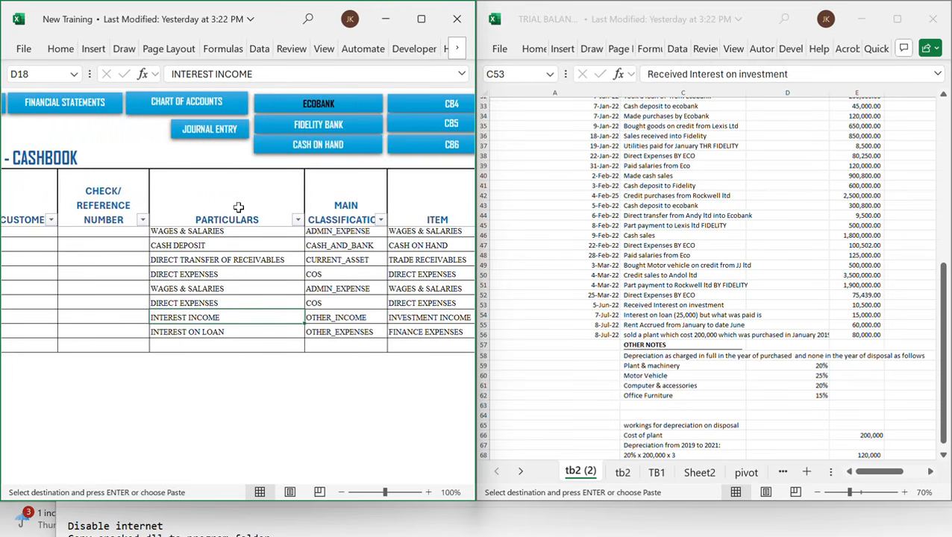
pyautogui.click(346, 321)
pyautogui.hscroll(2, 345, 317)
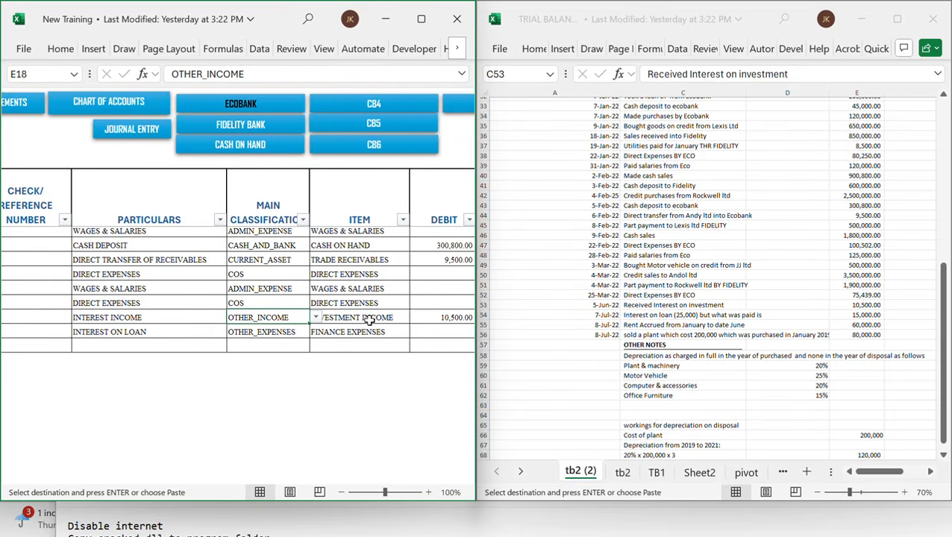
pyautogui.click(722, 324)
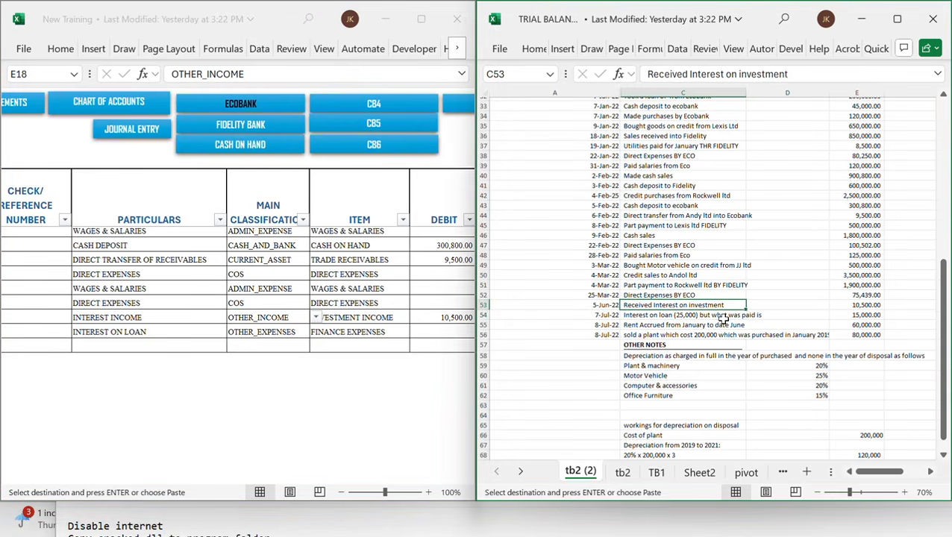
pyautogui.click(691, 317)
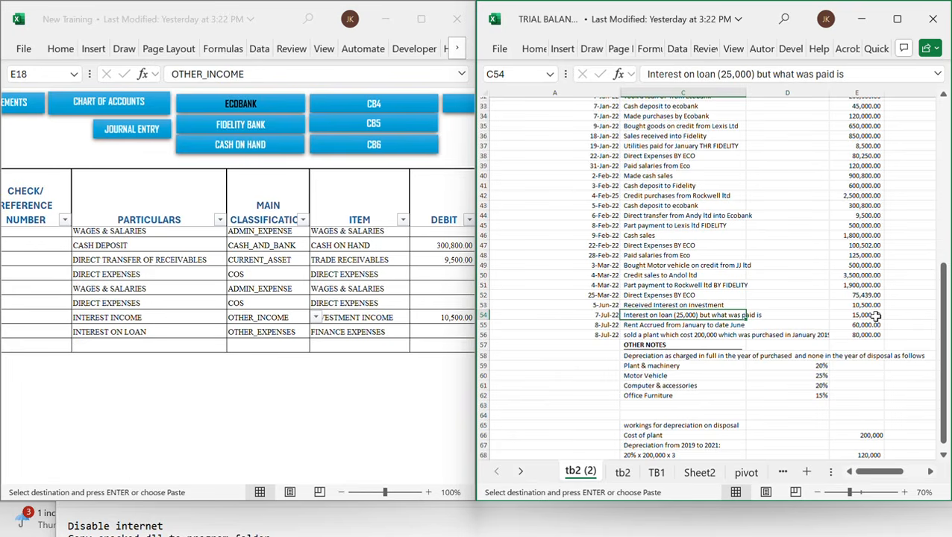
pyautogui.click(768, 314)
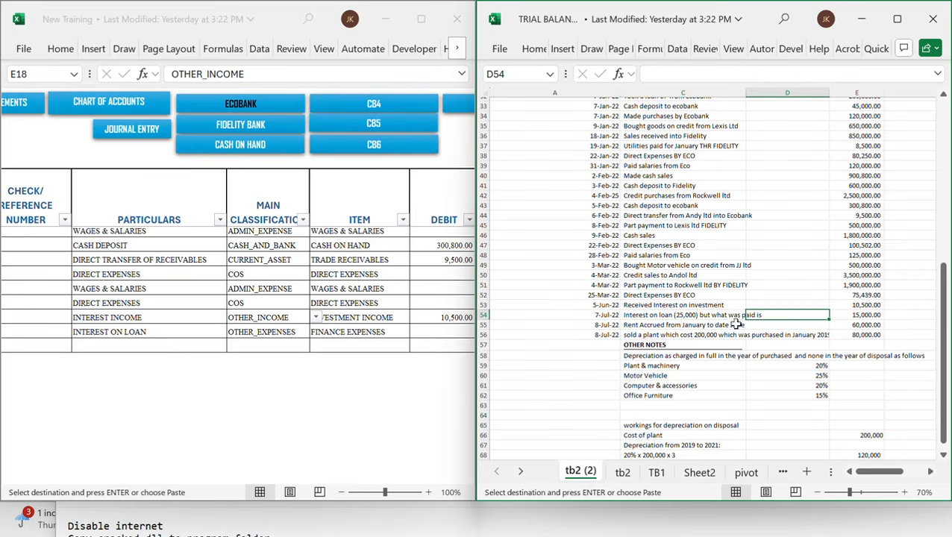
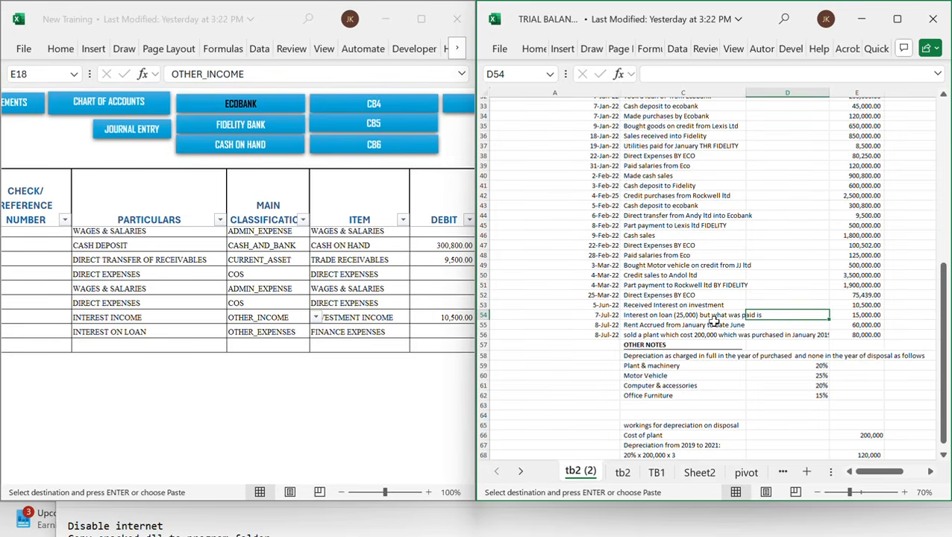
# Inspect the interest on loan row's particulars and classification in the Ecobank cashbook
pyautogui.click(127, 348)
pyautogui.click(116, 332)
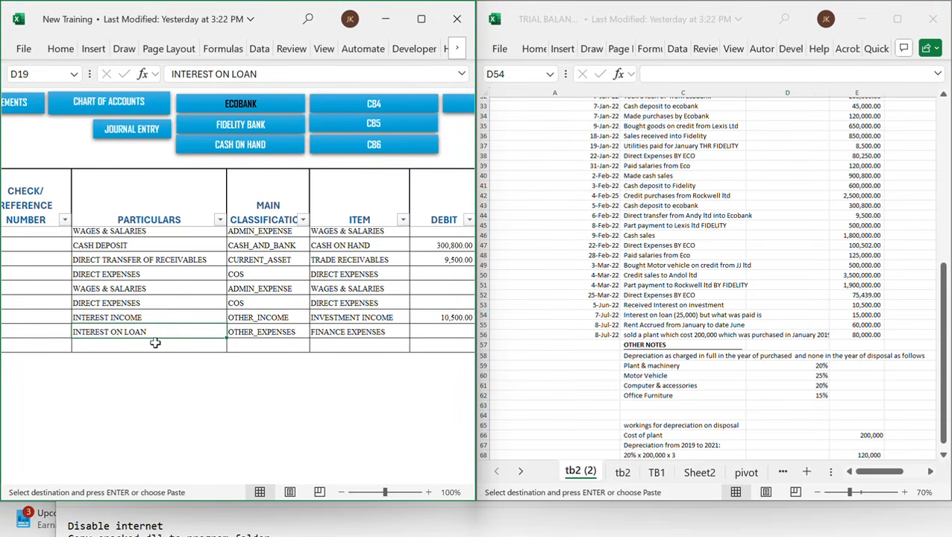
pyautogui.click(277, 333)
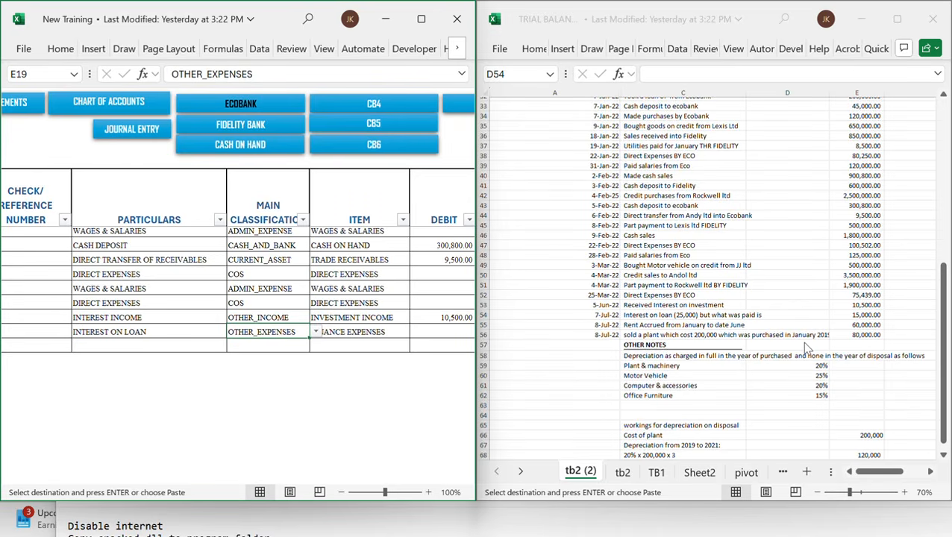
# Open the journal entry sheet and paste the copied cells into the JJ LTD entry row
pyautogui.click(142, 129)
pyautogui.click(201, 368)
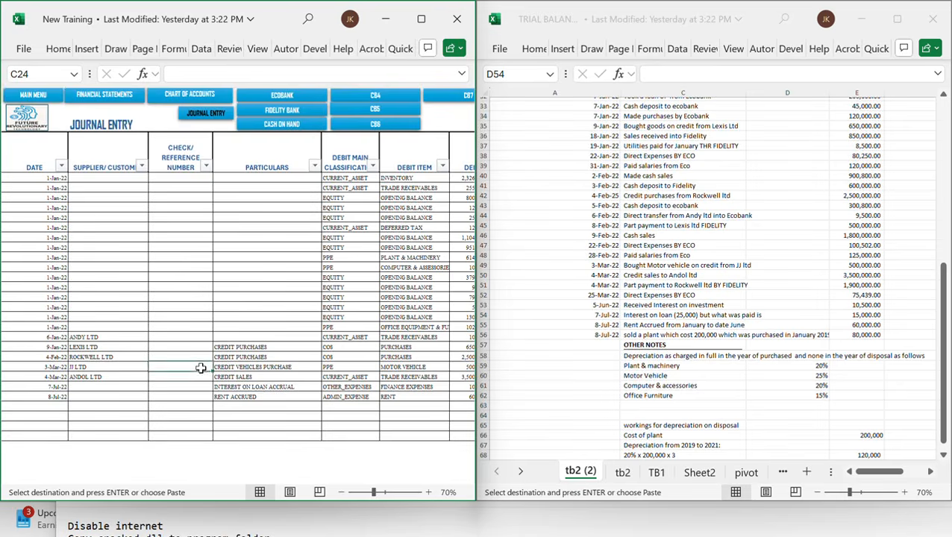
pyautogui.scroll(-3, 201, 367)
pyautogui.scroll(2, 201, 367)
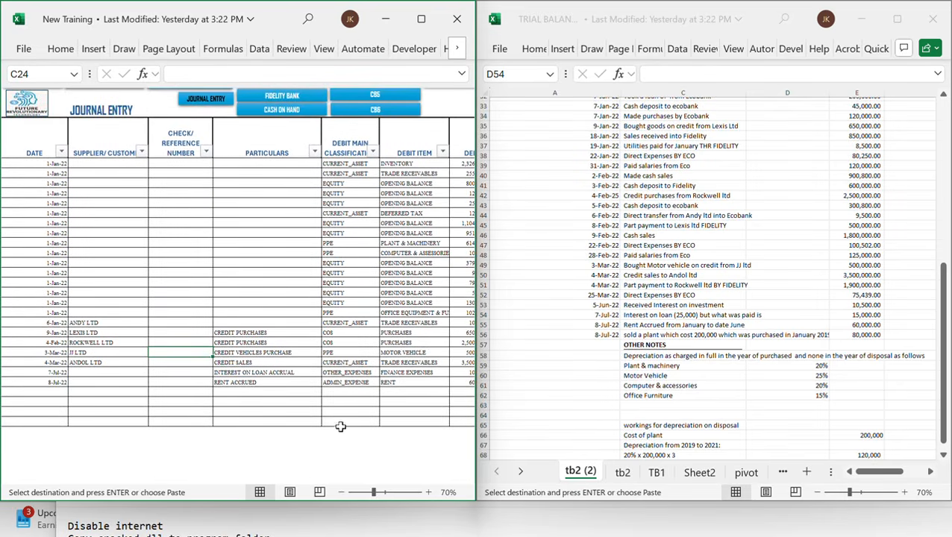
pyautogui.hscroll(3, 338, 402)
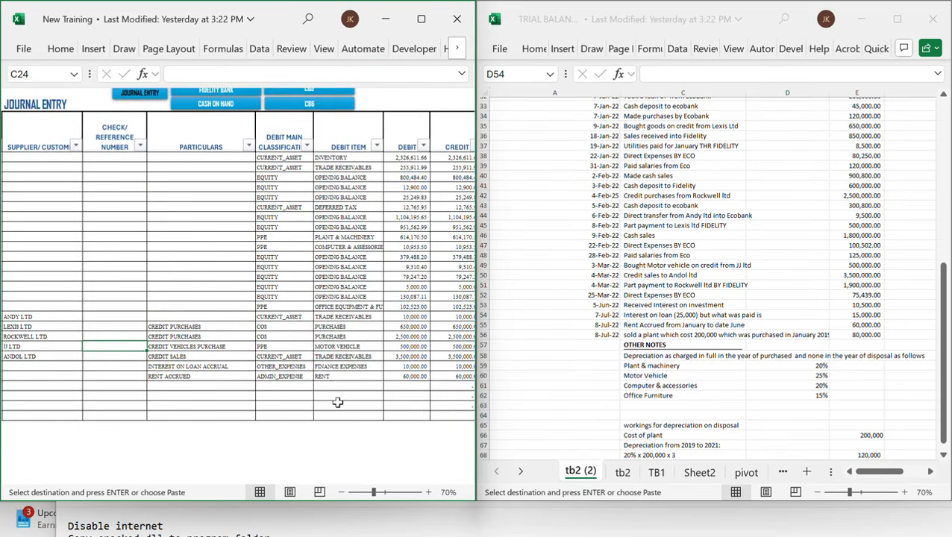
pyautogui.hscroll(2, 308, 389)
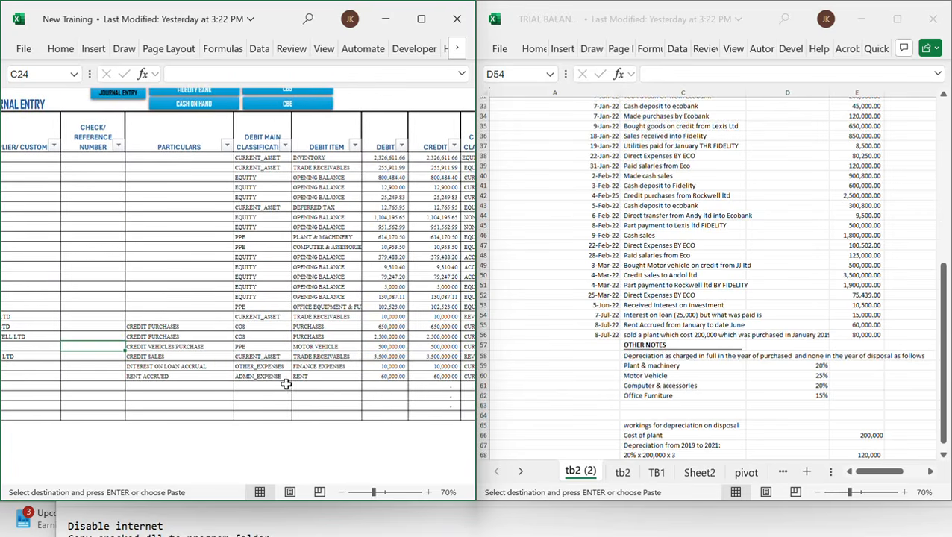
pyautogui.hotkey('ctrl', 'v')
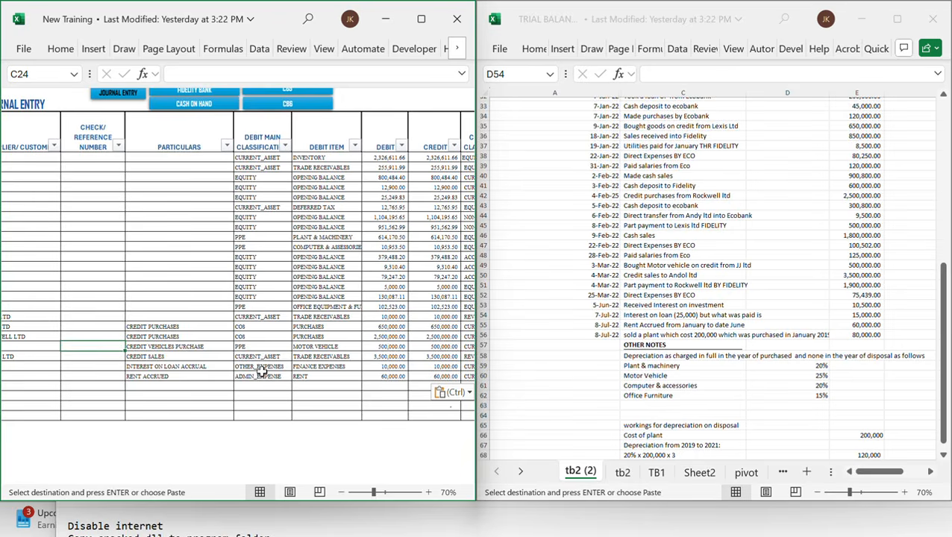
pyautogui.hscroll(-5, 238, 377)
pyautogui.hscroll(4, 227, 378)
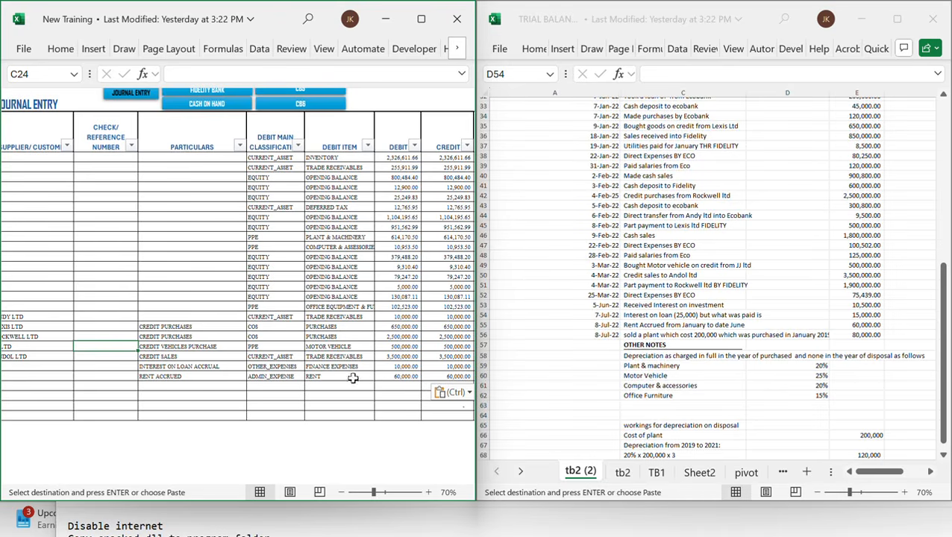
# Paste the copied cells into the credit item of the interest on loan accrual journal row
pyautogui.click(341, 365)
pyautogui.hscroll(2, 342, 365)
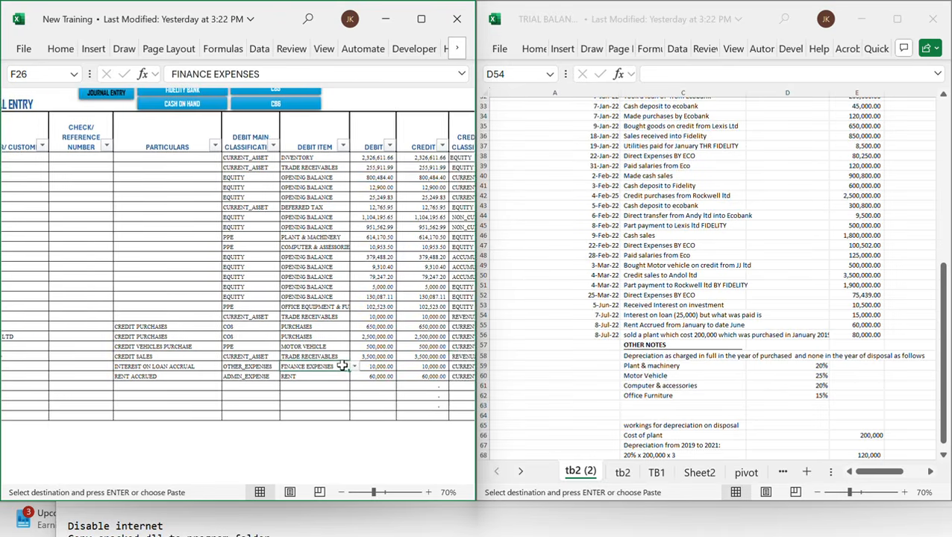
pyautogui.hscroll(4, 342, 365)
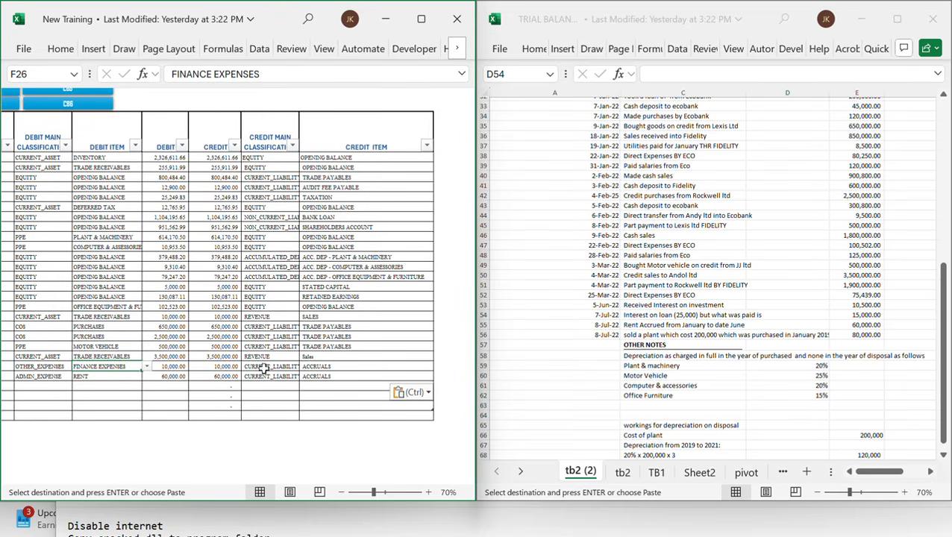
pyautogui.click(341, 365)
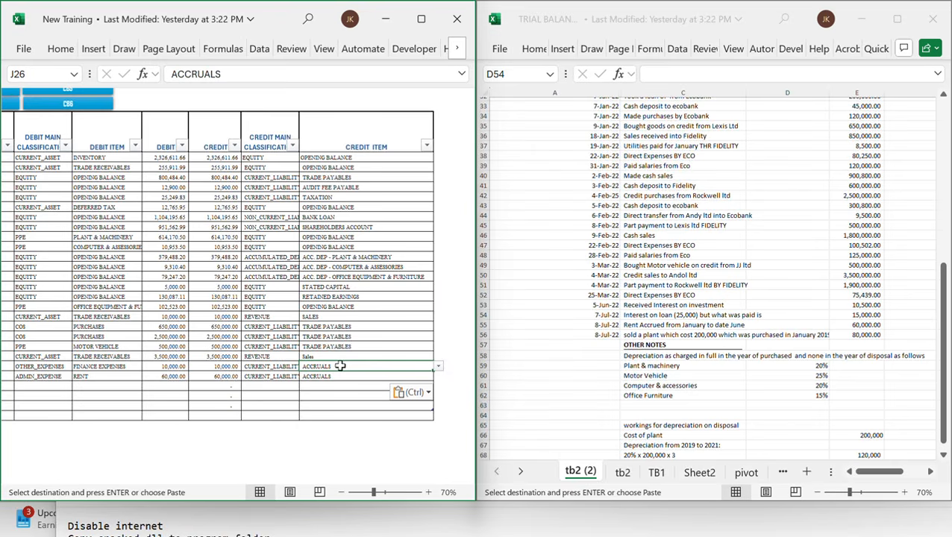
pyautogui.hscroll(-3, 93, 113)
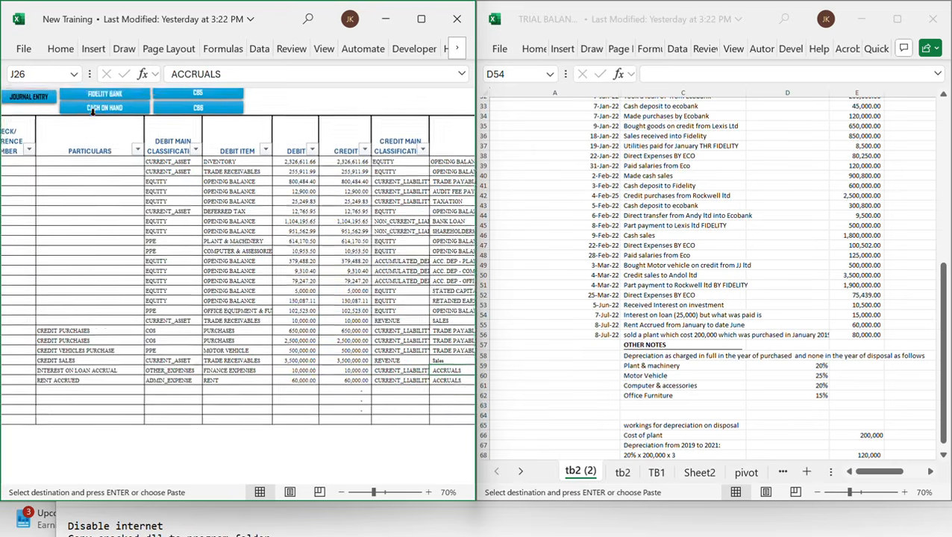
pyautogui.hscroll(2, 92, 113)
pyautogui.scroll(-1, 92, 113)
pyautogui.hscroll(3, 93, 113)
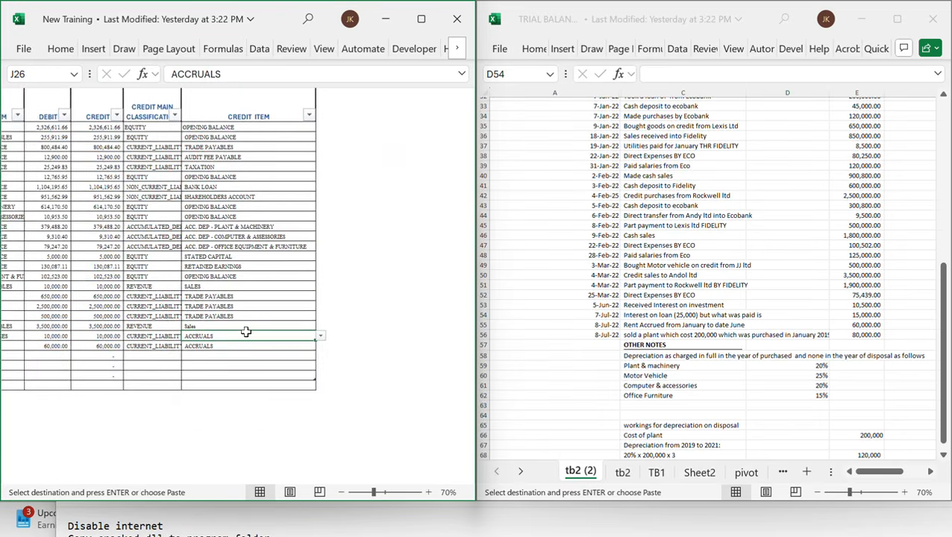
pyautogui.write('ACCRUALS')
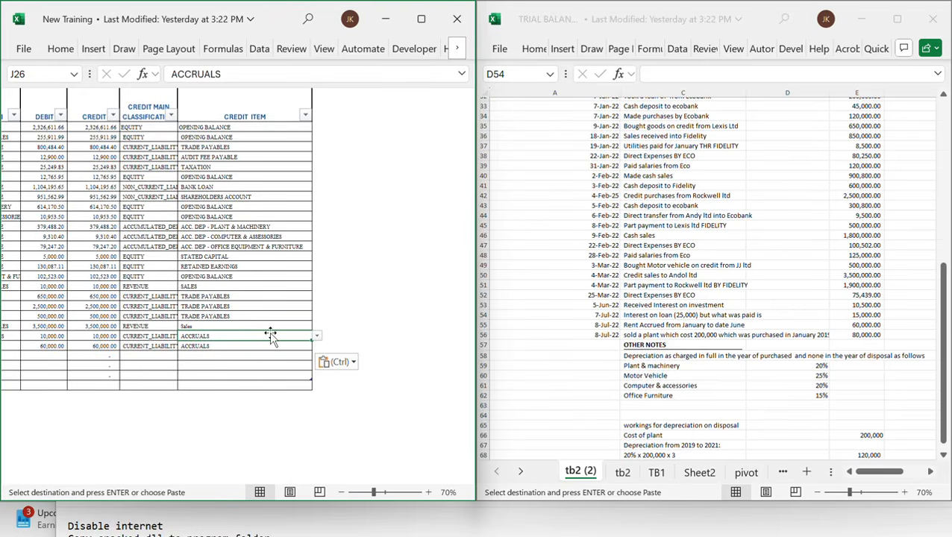
# Check the rent accrued line in the trial balance and paste the copied cells into the rent accrued journal row's credit item
pyautogui.hscroll(-5, 216, 360)
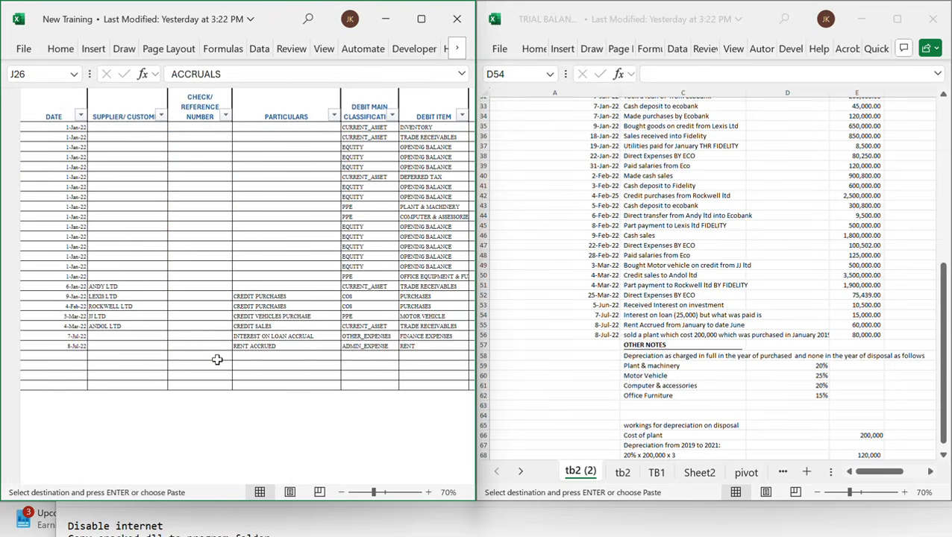
pyautogui.hscroll(1, 216, 360)
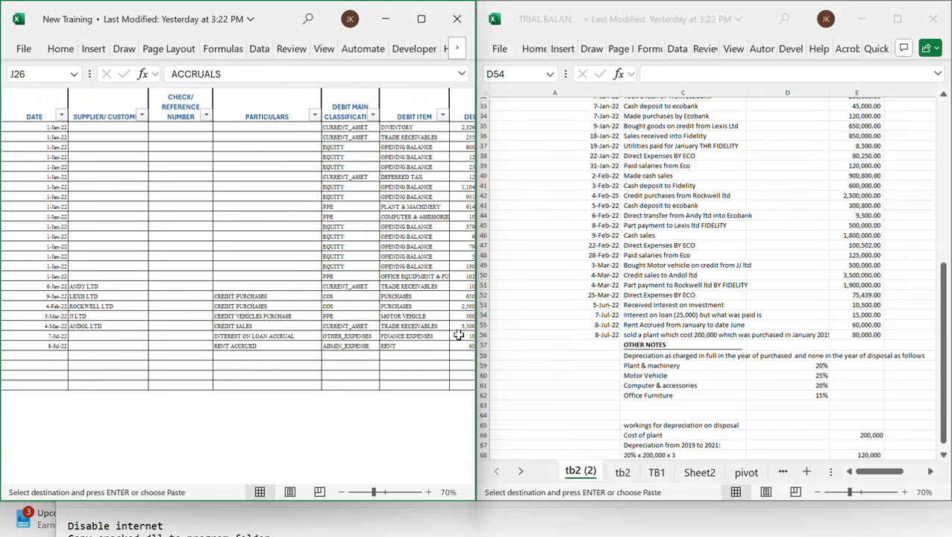
pyautogui.click(675, 345)
pyautogui.click(625, 326)
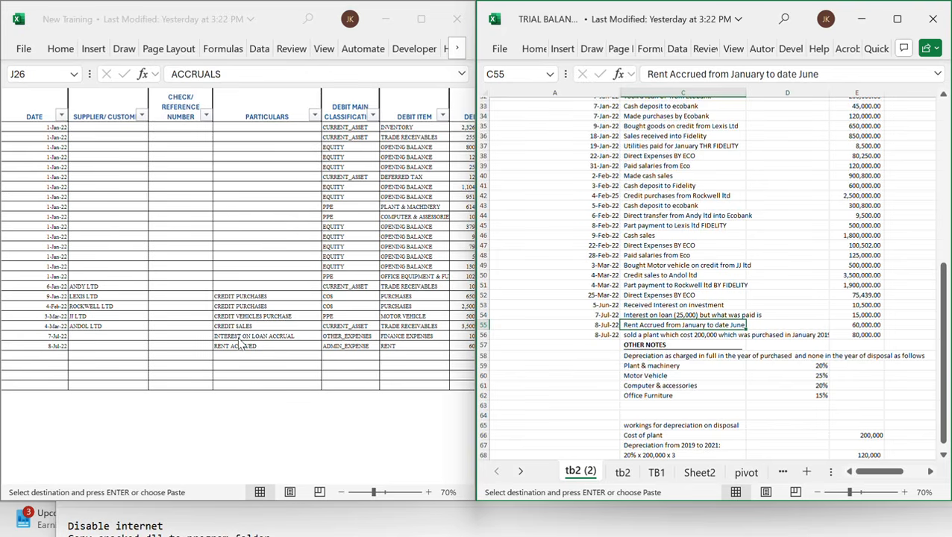
pyautogui.click(377, 350)
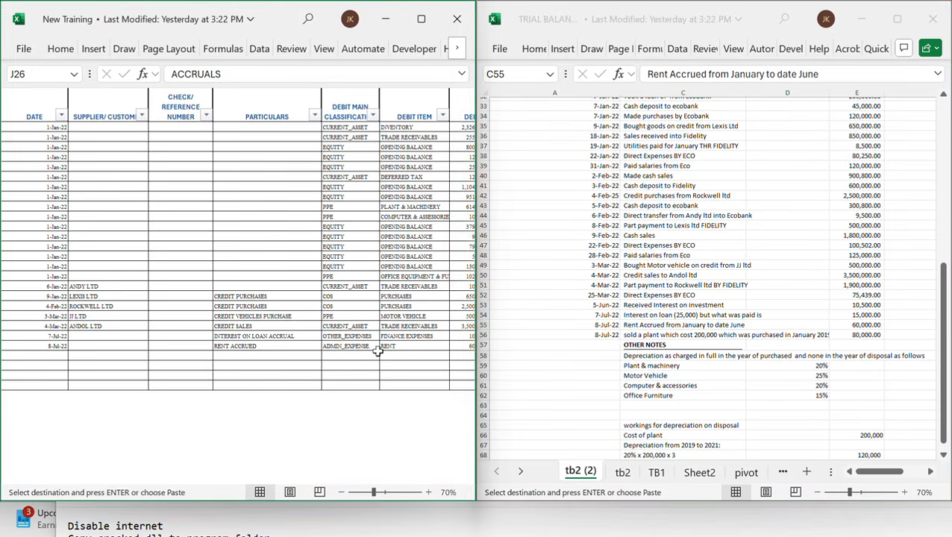
pyautogui.hscroll(5, 378, 350)
pyautogui.write('ACCRUALS')
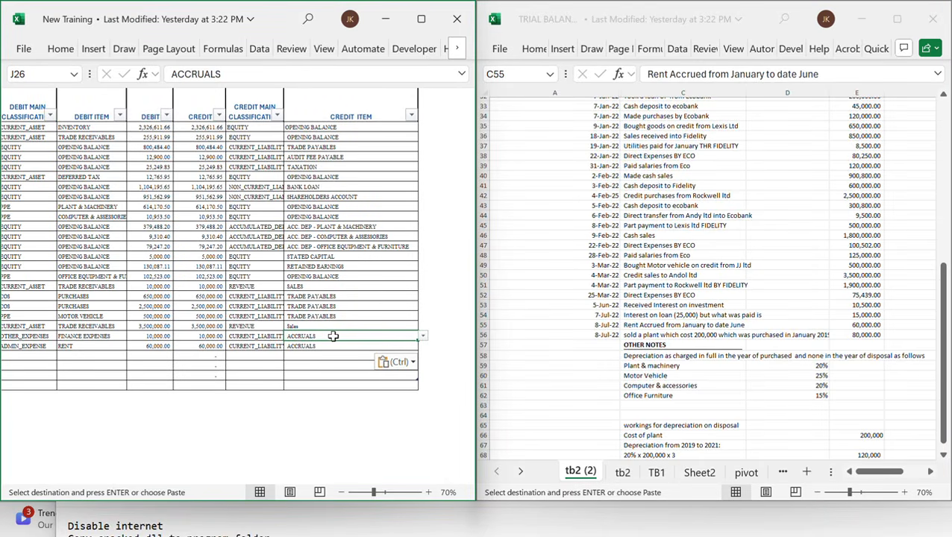
# Widen column D of the trial balance sheet so the transaction descriptions show in full
pyautogui.hscroll(-3, 332, 335)
pyautogui.click(692, 379)
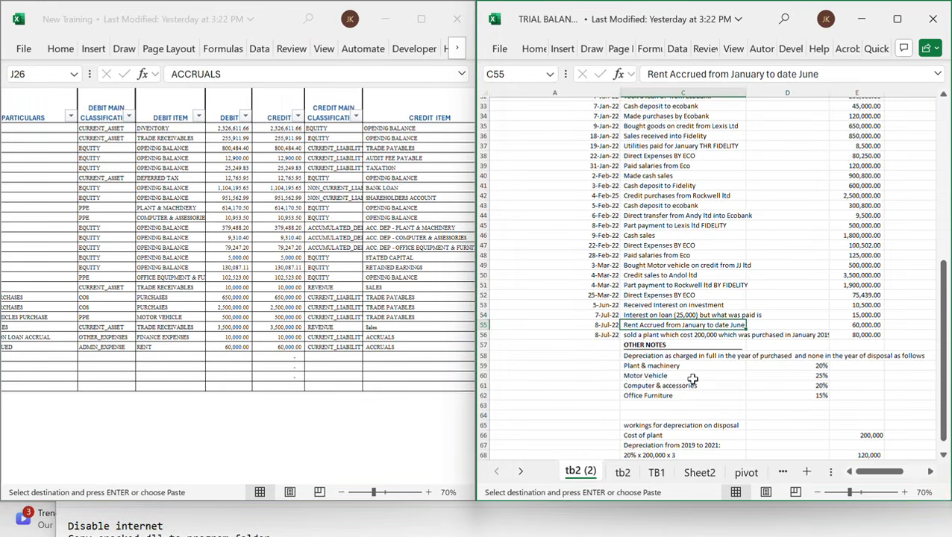
pyautogui.scroll(-2, 692, 378)
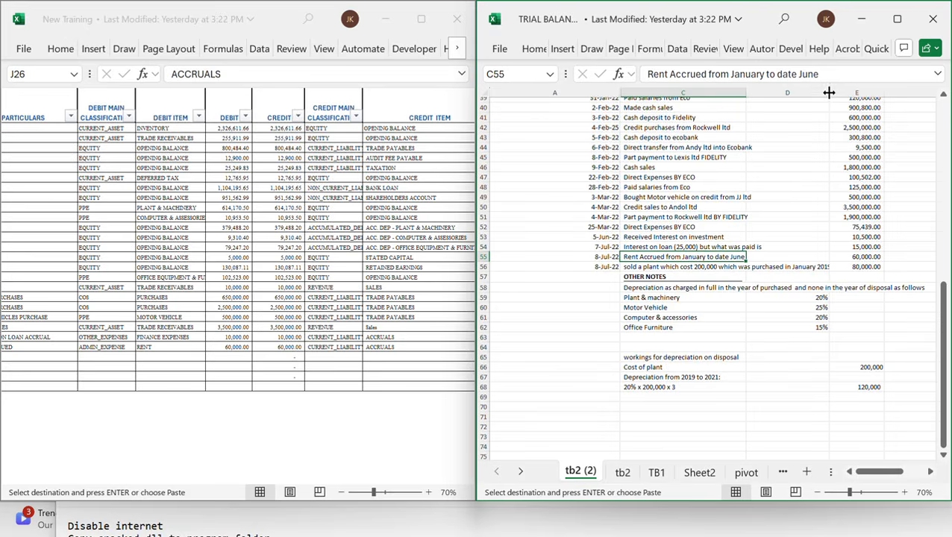
pyautogui.moveTo(827, 93); pyautogui.dragTo(835, 92)
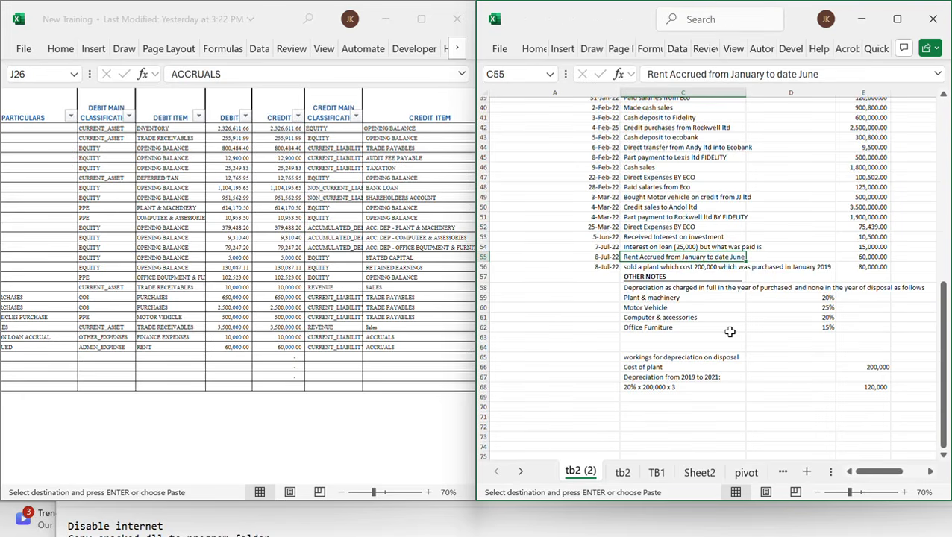
# Review the depreciation rates in the trial balance notes against the journal entry's debit and credit columns
pyautogui.click(650, 298)
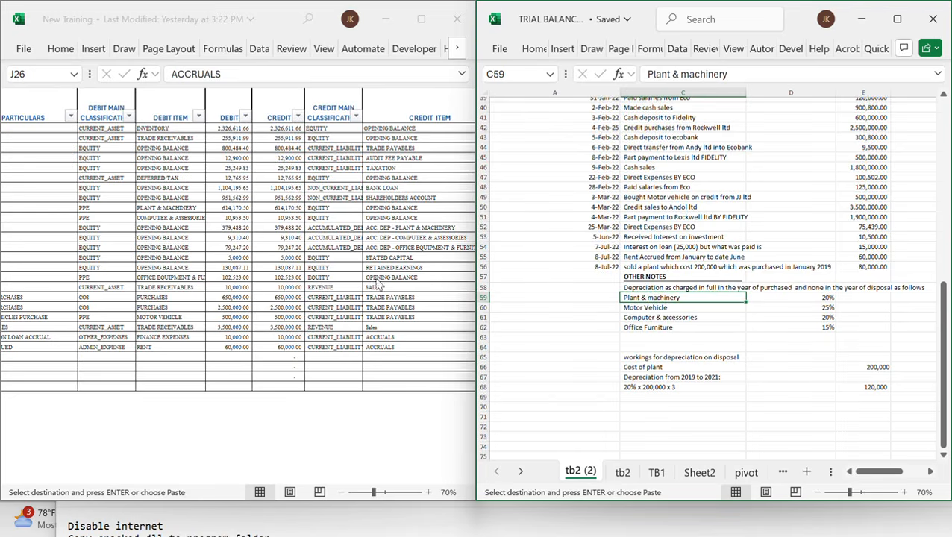
pyautogui.click(306, 337)
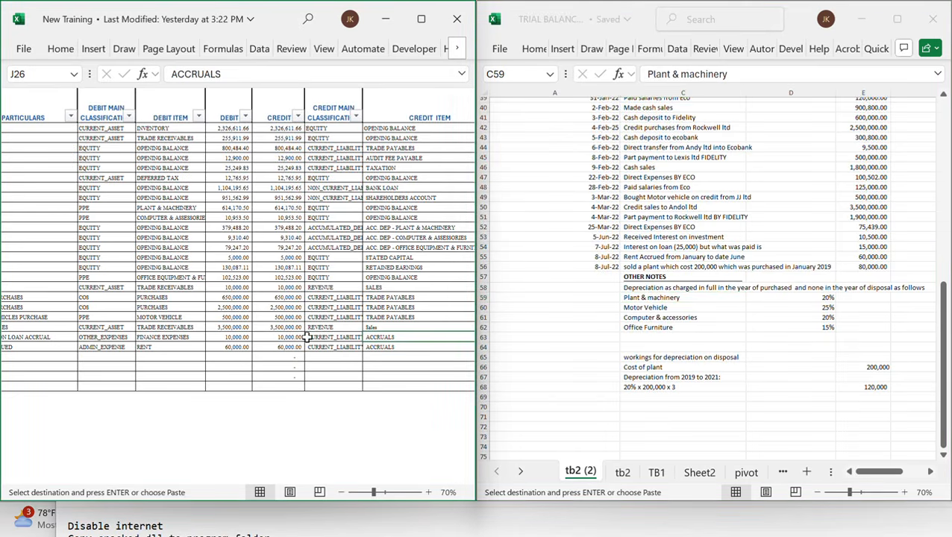
pyautogui.click(242, 363)
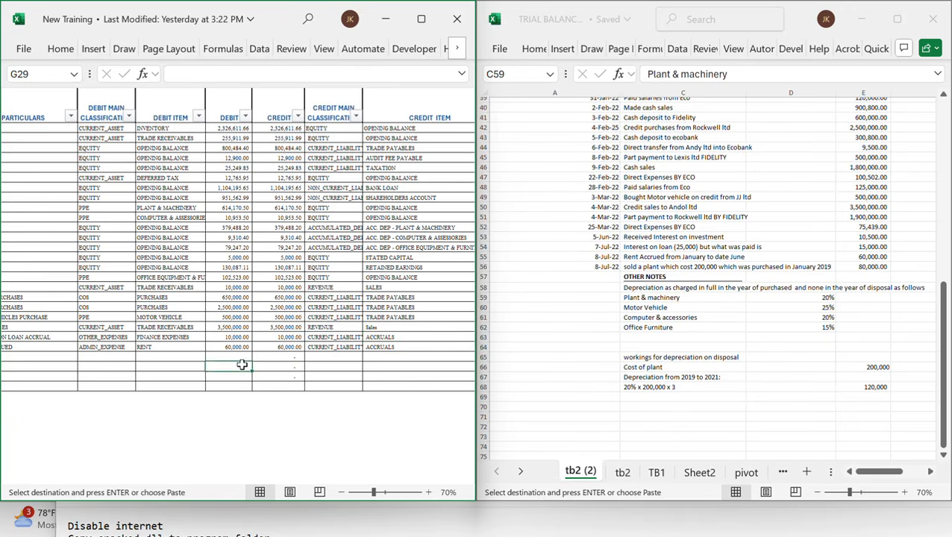
pyautogui.click(172, 356)
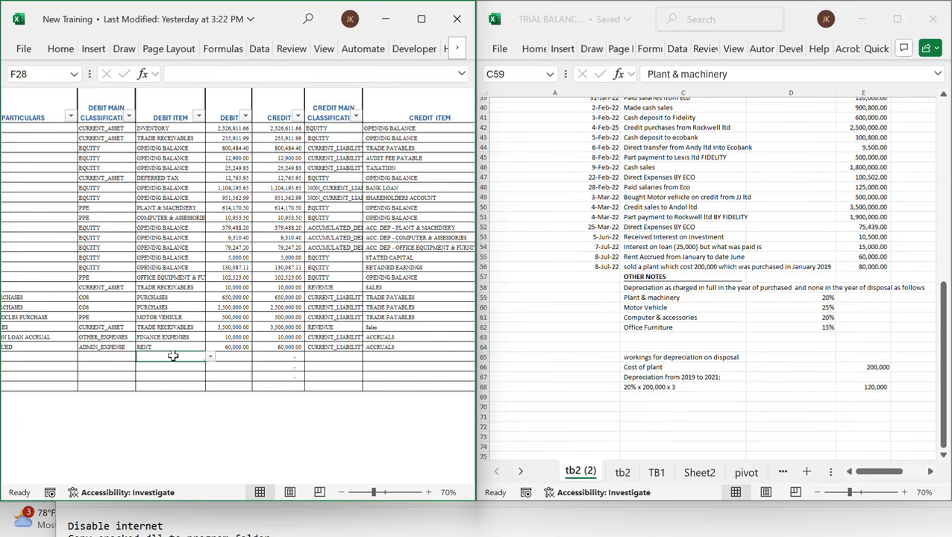
pyautogui.hscroll(-5, 172, 356)
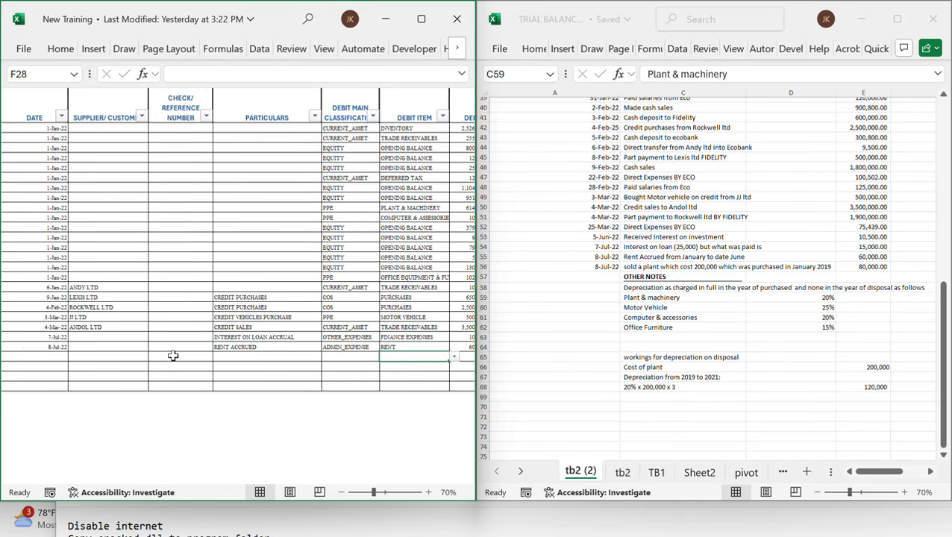
pyautogui.hscroll(3, 173, 355)
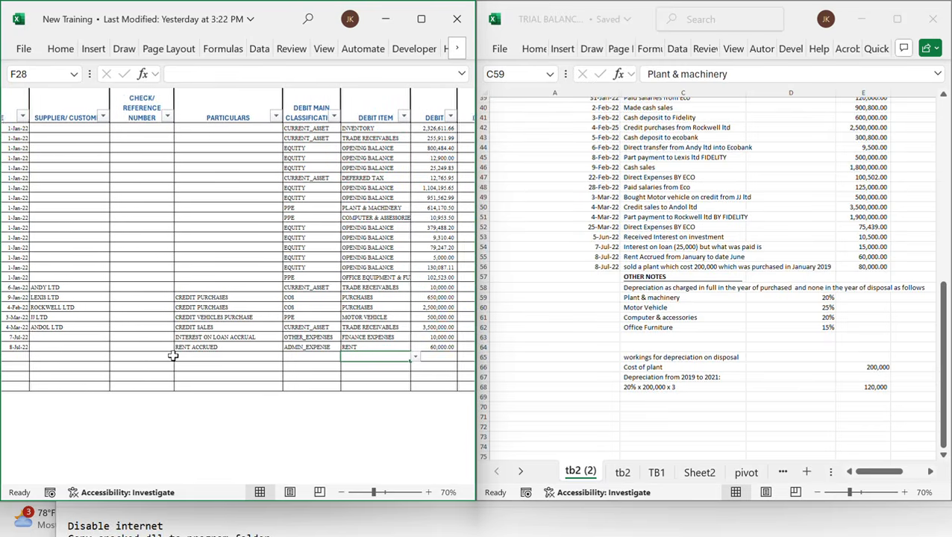
pyautogui.hscroll(2, 172, 356)
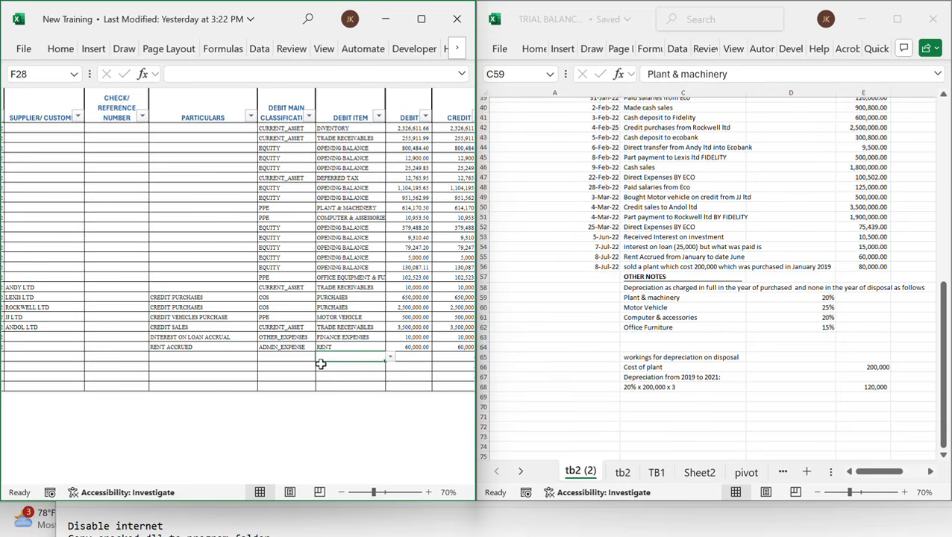
pyautogui.hscroll(-3, 121, 373)
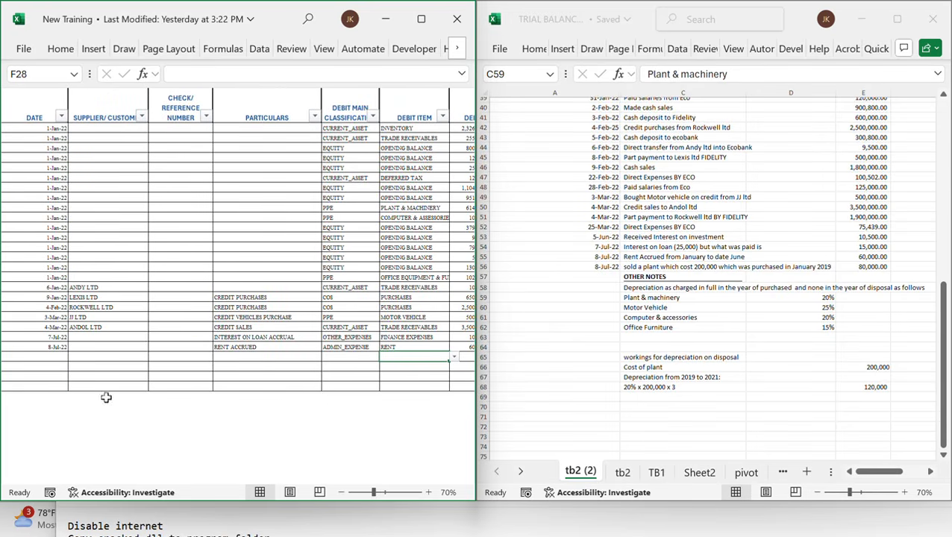
# Check the plant sale line in the trial balance, open the Ecobank cashbook and date a new row 8/7/22
pyautogui.click(57, 348)
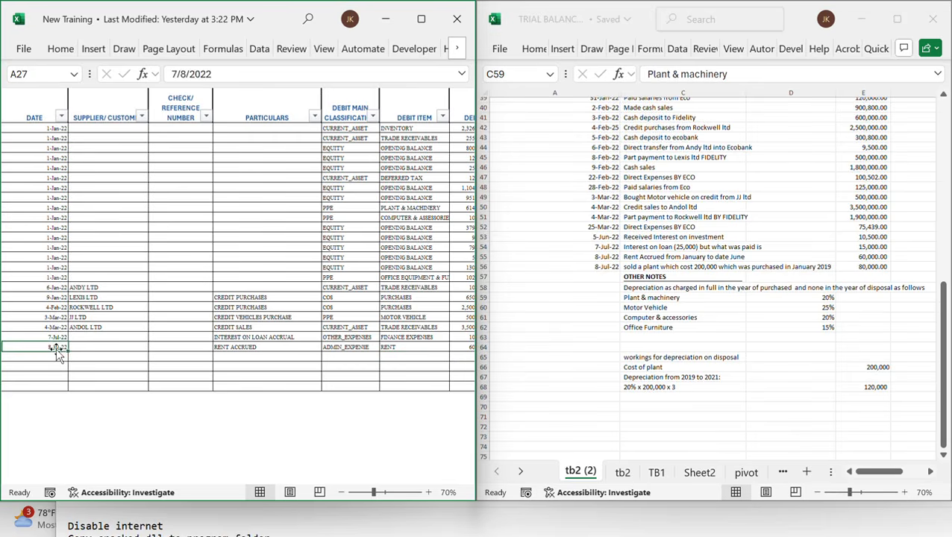
pyautogui.press('Down')
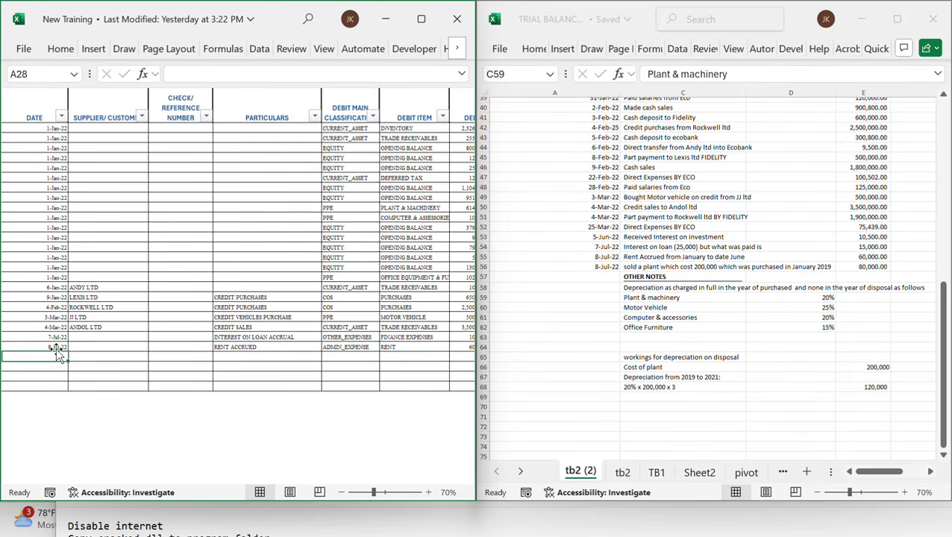
pyautogui.click(876, 266)
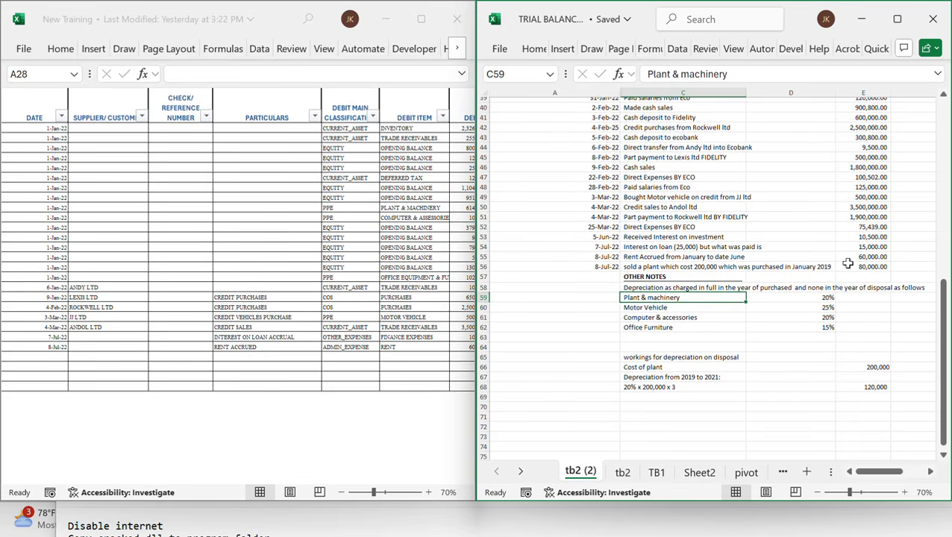
pyautogui.click(734, 267)
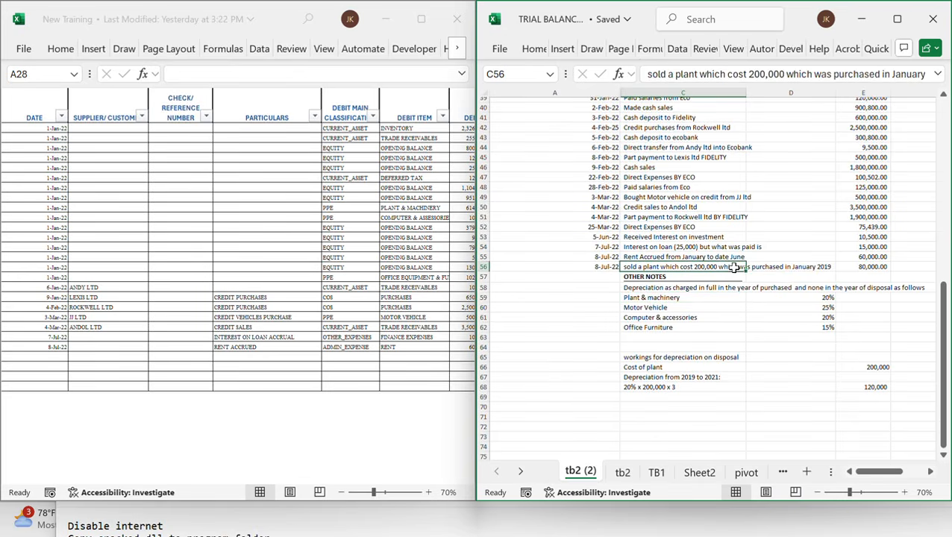
pyautogui.click(861, 266)
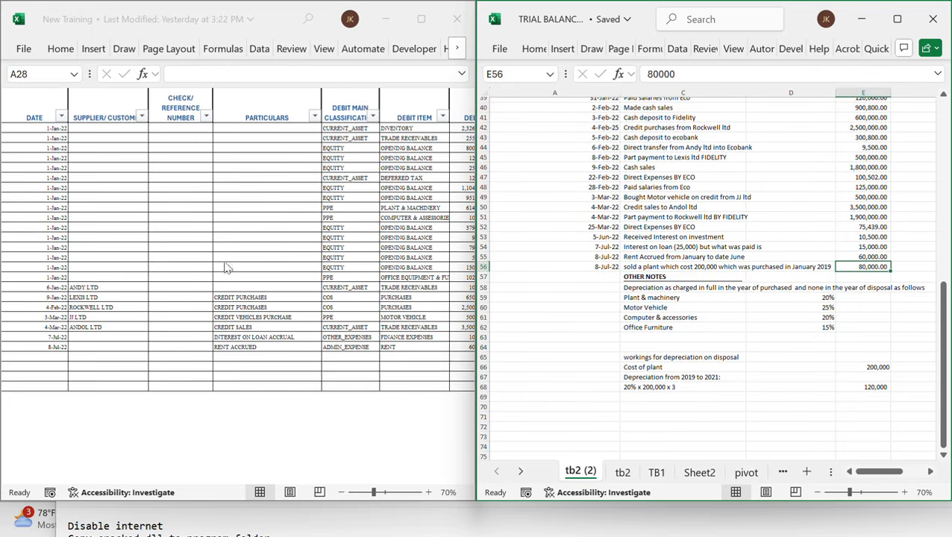
pyautogui.click(204, 276)
pyautogui.scroll(2, 205, 277)
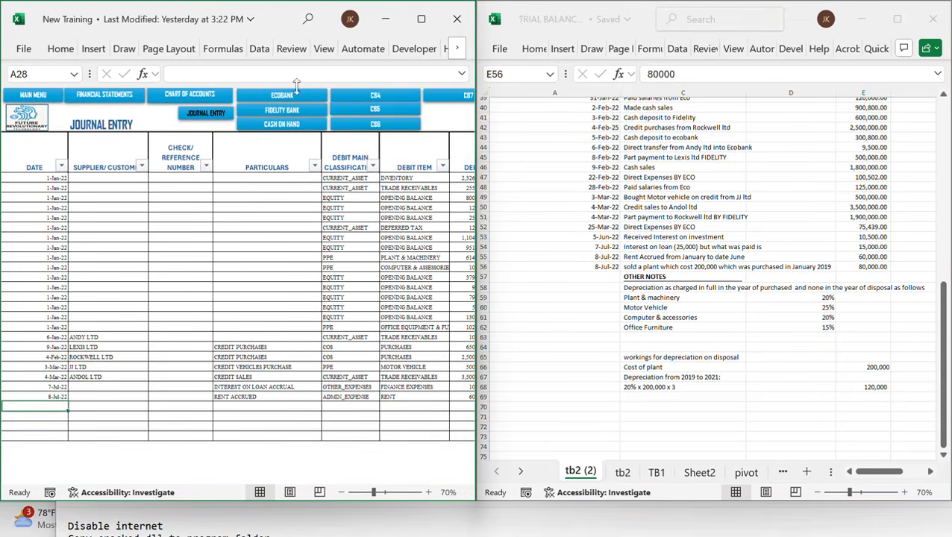
pyautogui.click(282, 96)
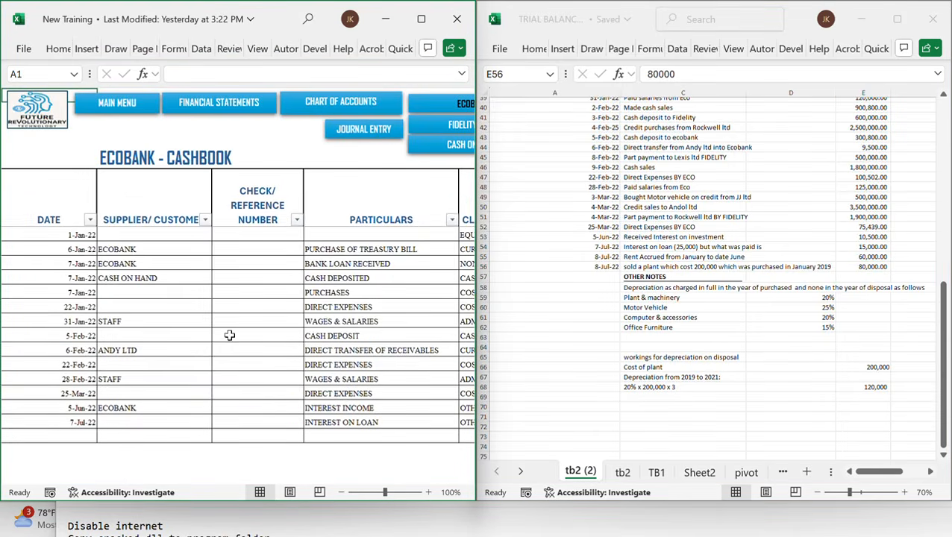
pyautogui.scroll(-3, 229, 334)
pyautogui.click(78, 309)
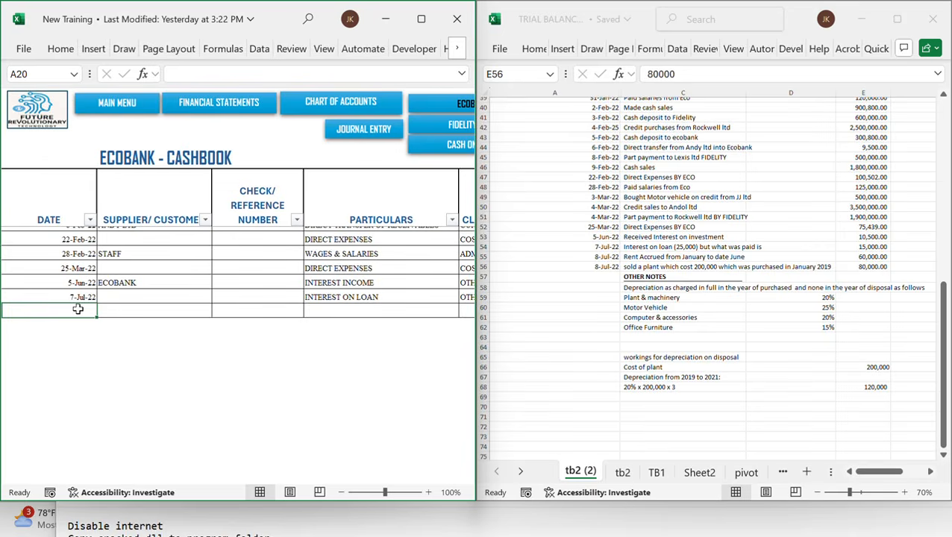
pyautogui.write('8/7/22')
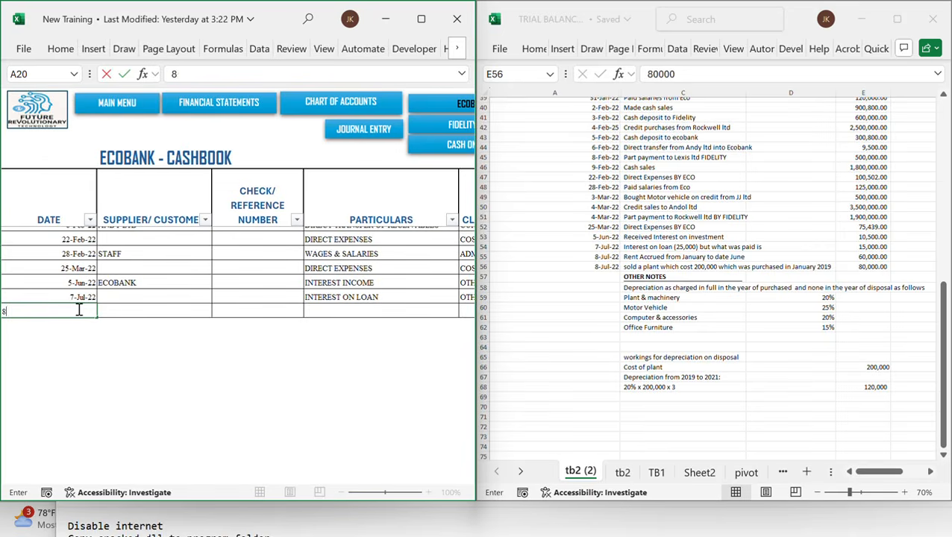
# Enter PROCEEDS FROM DISPOSAL OF ASSET as the particulars of the new Ecobank cashbook row
pyautogui.press('Tab')
pyautogui.press('Tab')
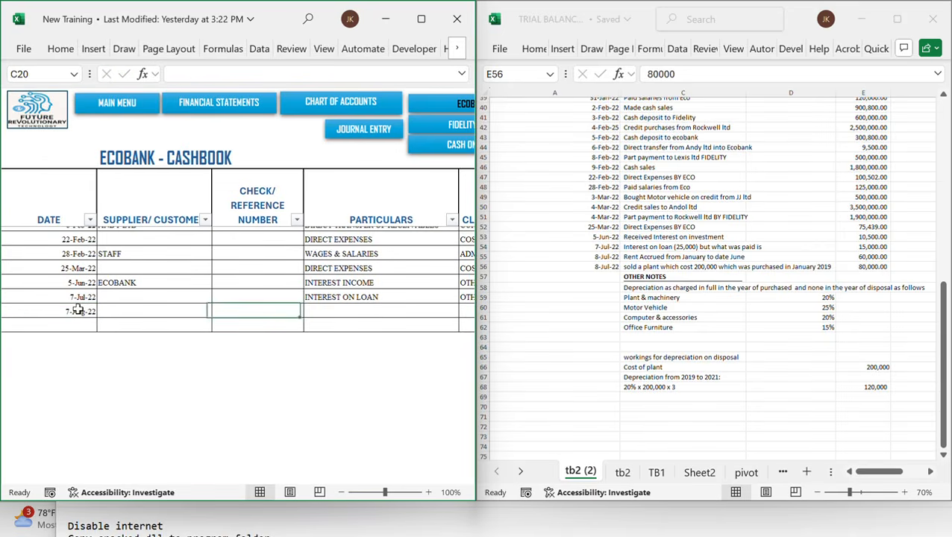
pyautogui.press('Tab')
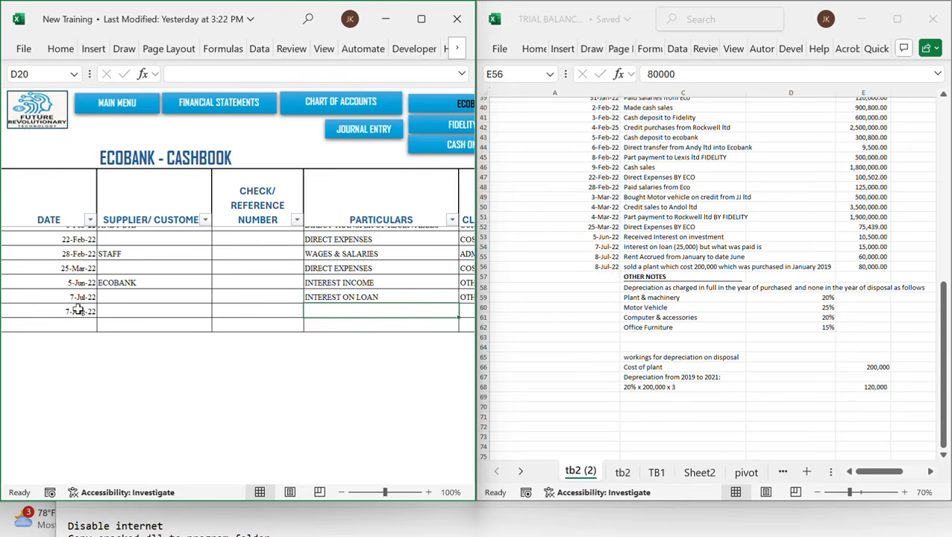
pyautogui.write('pr')
pyautogui.press('BackSpace')
pyautogui.press('BackSpace')
pyautogui.write('PR')
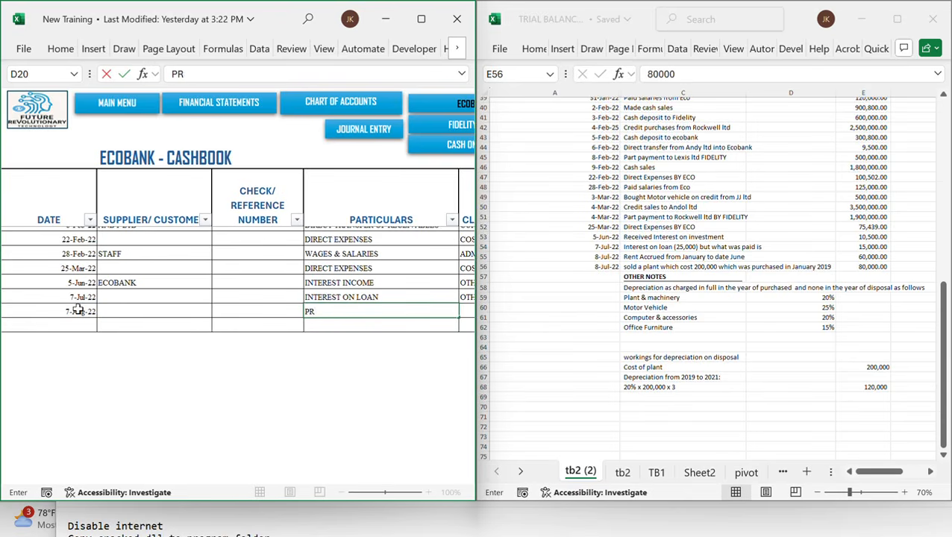
pyautogui.write('OCEEDS FROM DISPO')
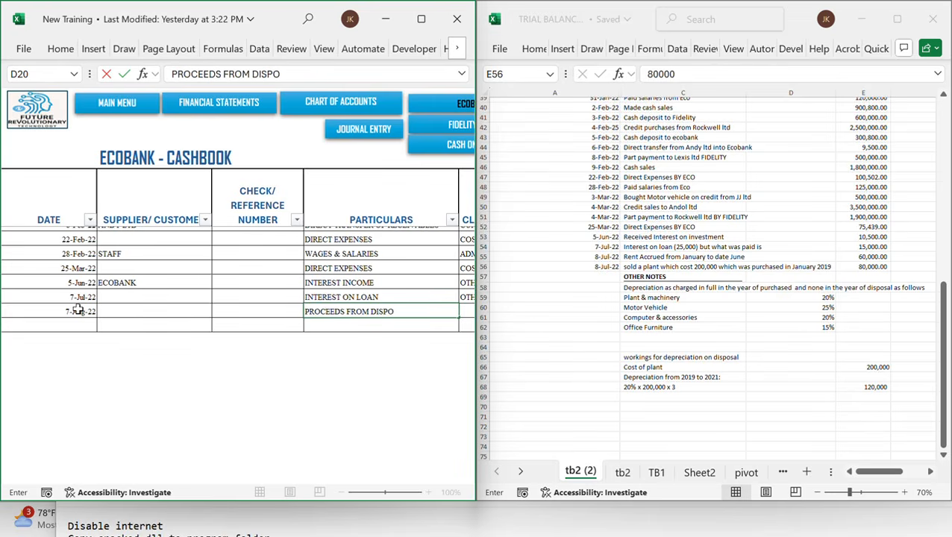
pyautogui.write('SAL OF ASSE')
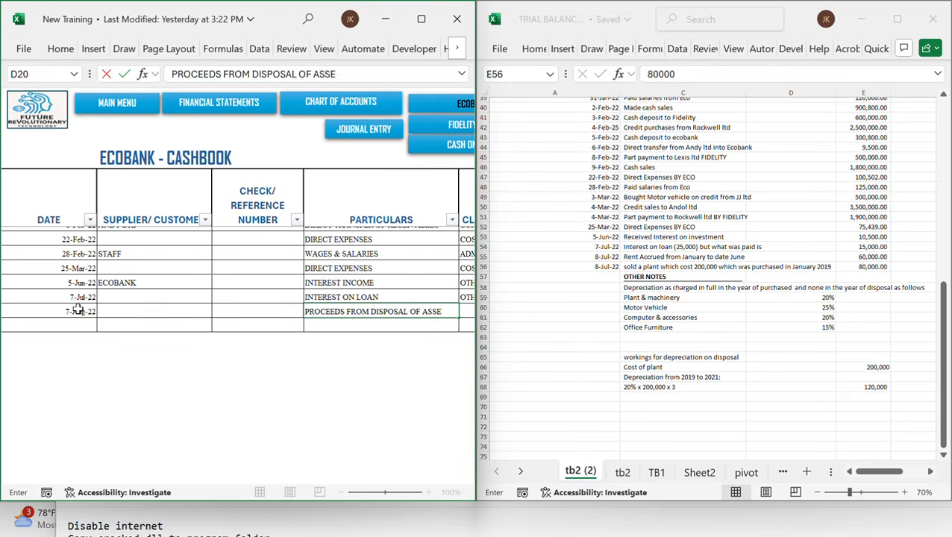
pyautogui.write('T')
pyautogui.press('Tab')
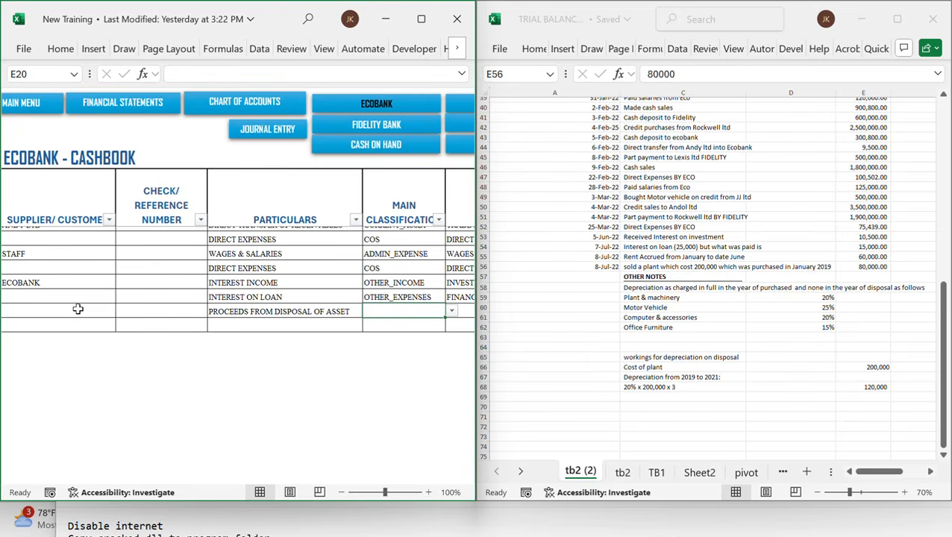
# Classify the row as OTHER_INCOME with item PROCEEDS FROM DISPOSALS OF ASSETS and a debit of 80000
pyautogui.write('O')
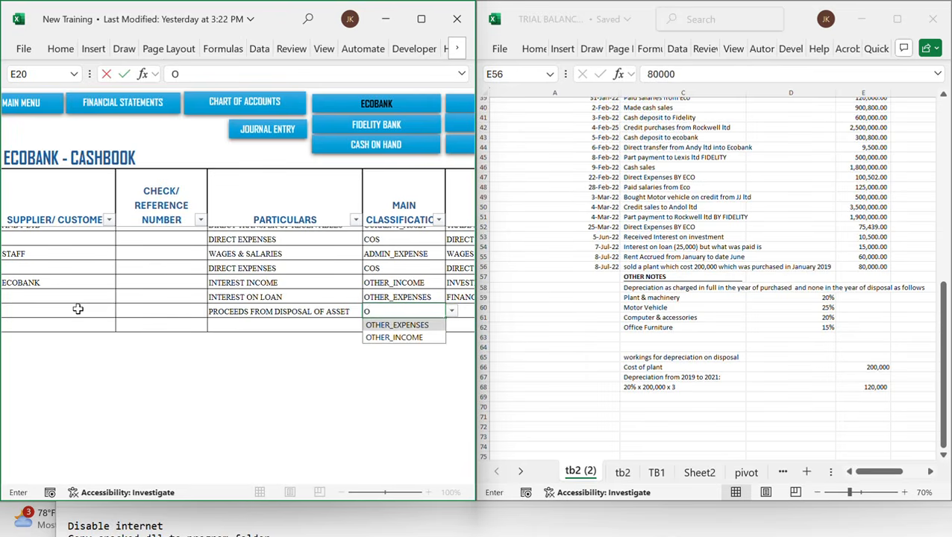
pyautogui.press('BackSpace')
pyautogui.write('INC')
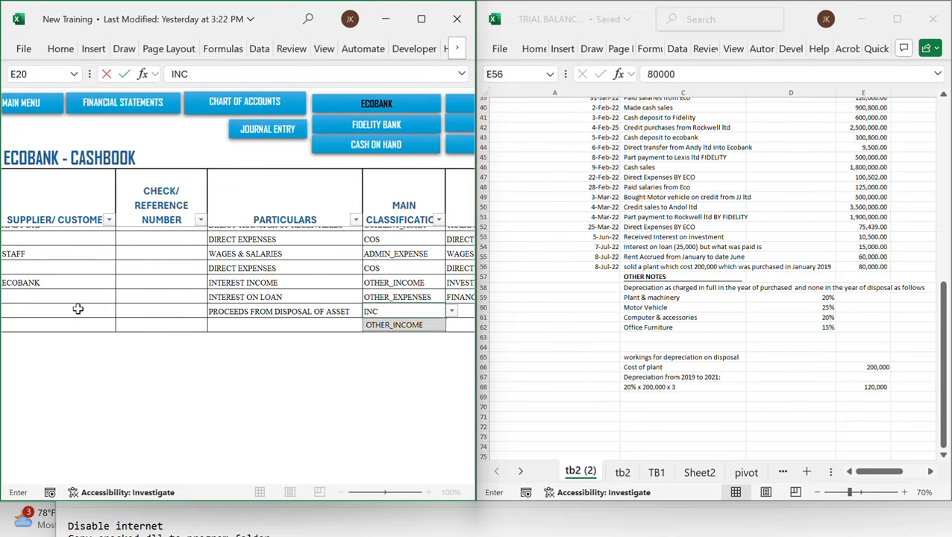
pyautogui.press('Tab')
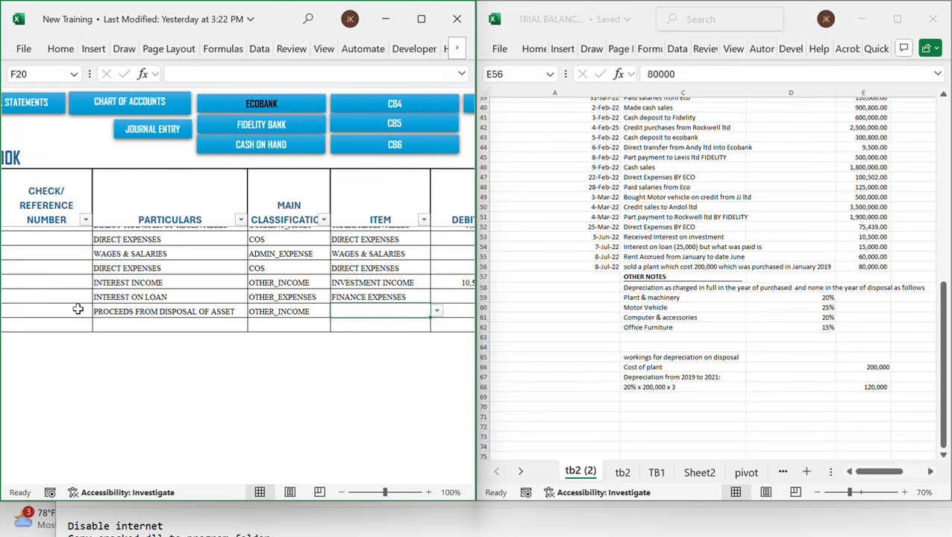
pyautogui.write('P')
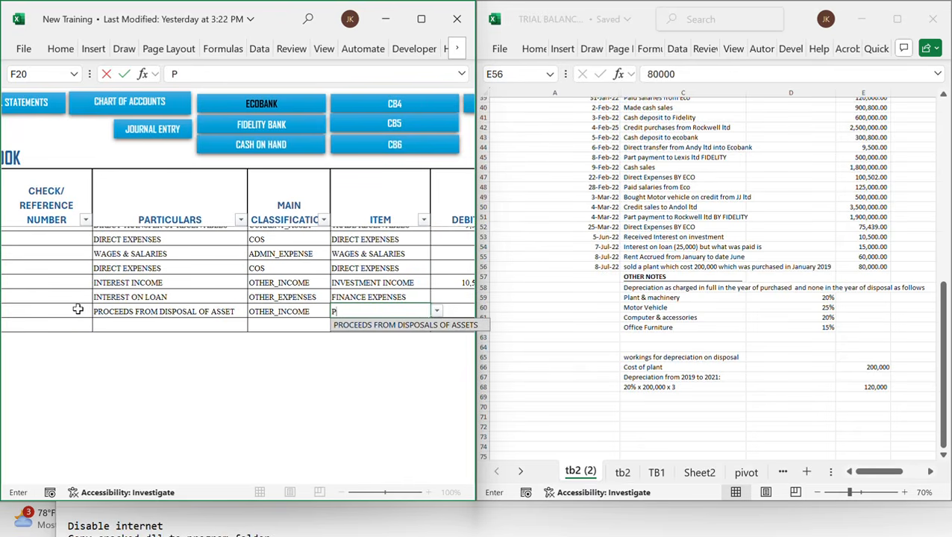
pyautogui.press('Tab')
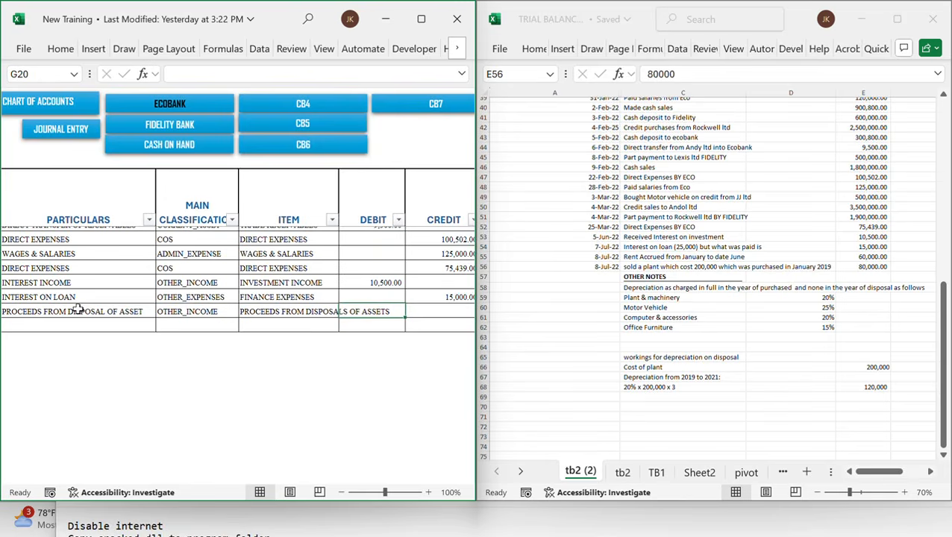
pyautogui.write('80000')
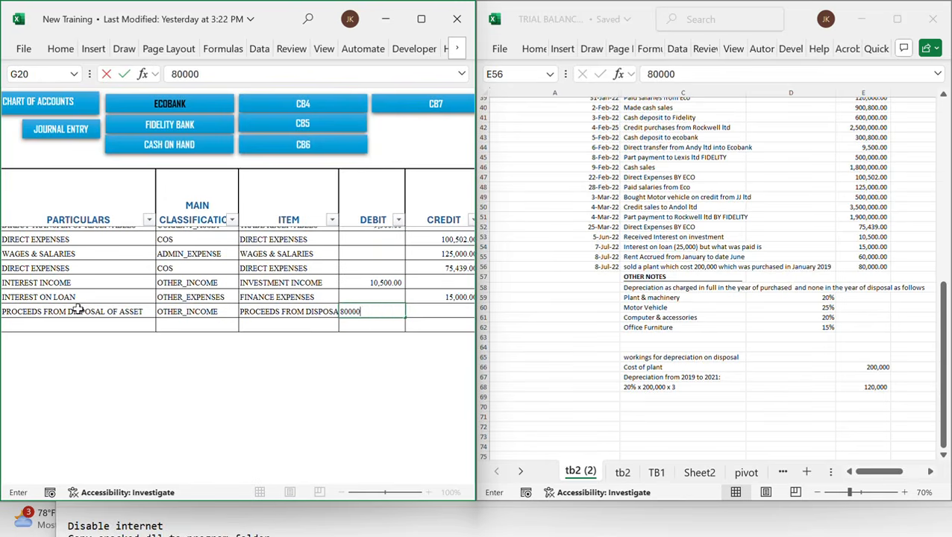
pyautogui.press('Tab')
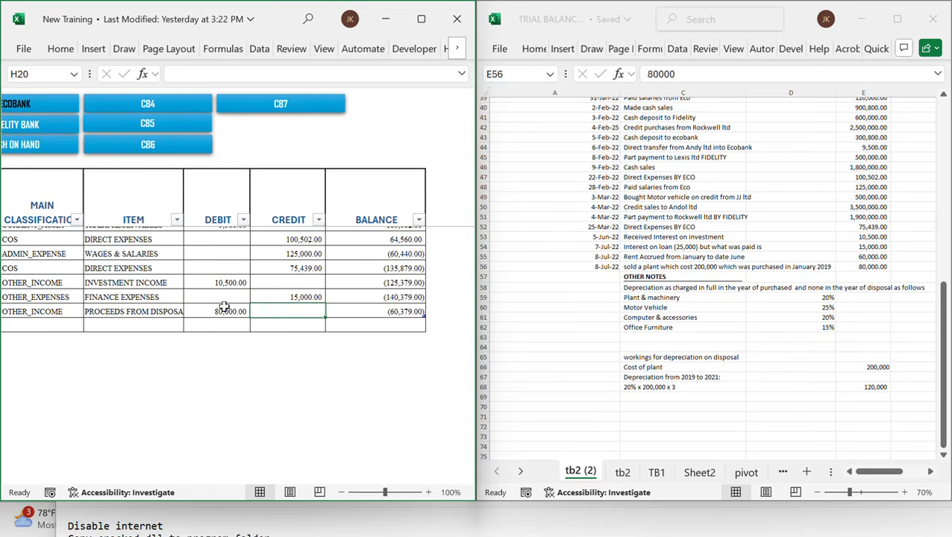
# Return to the journal, date a new row 8/7/22 and paste the copied cost element of disposed asset entry into it
pyautogui.click(709, 267)
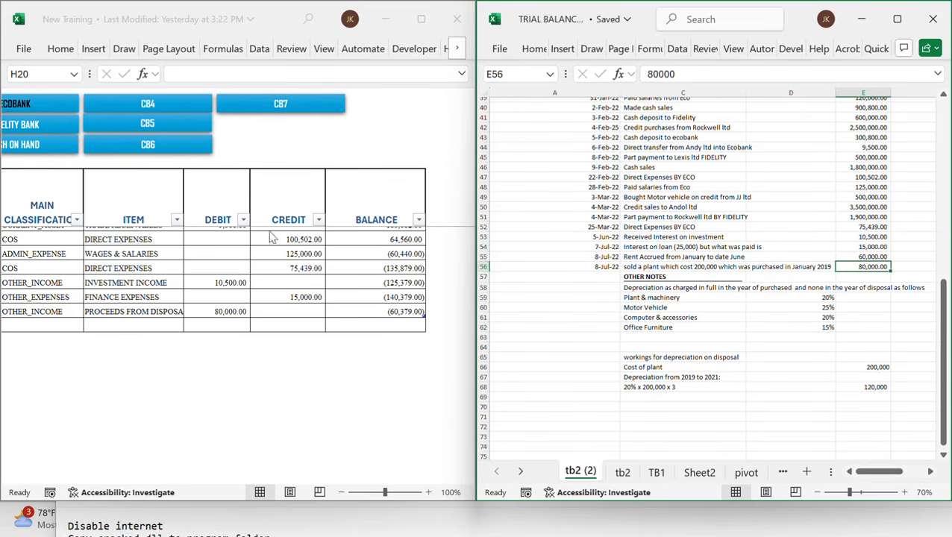
pyautogui.click(323, 255)
pyautogui.hscroll(-3, 322, 254)
pyautogui.hscroll(-5, 322, 254)
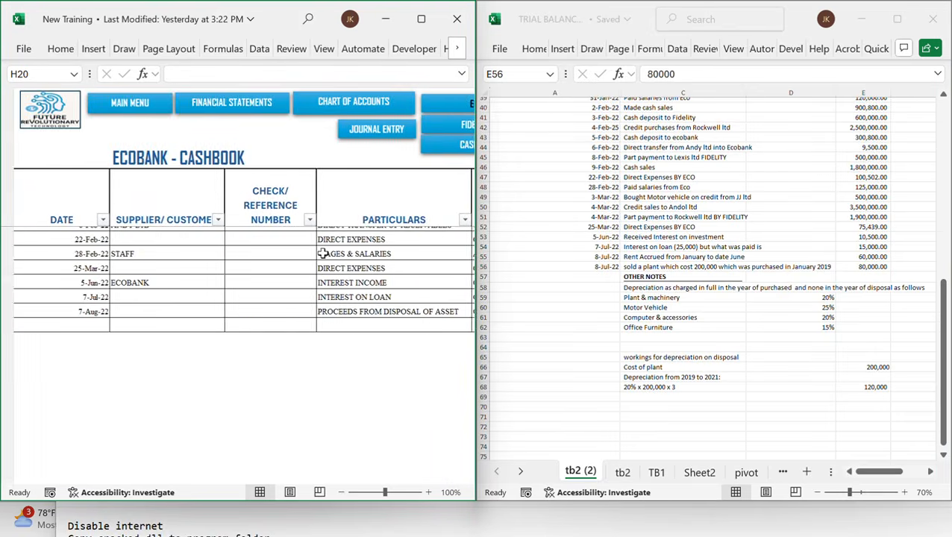
pyautogui.hscroll(3, 291, 263)
pyautogui.hscroll(-1, 290, 263)
pyautogui.hscroll(-1, 289, 263)
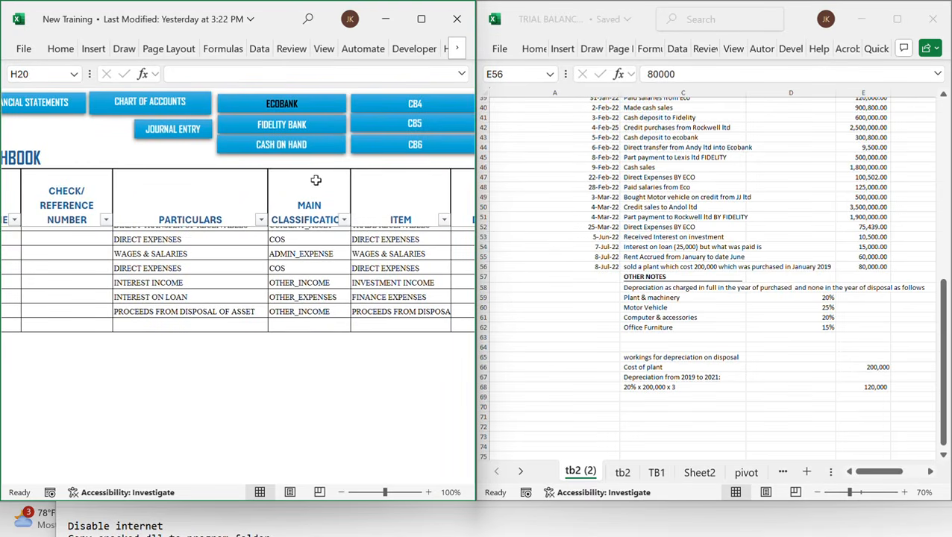
pyautogui.click(173, 130)
pyautogui.scroll(-5, 233, 333)
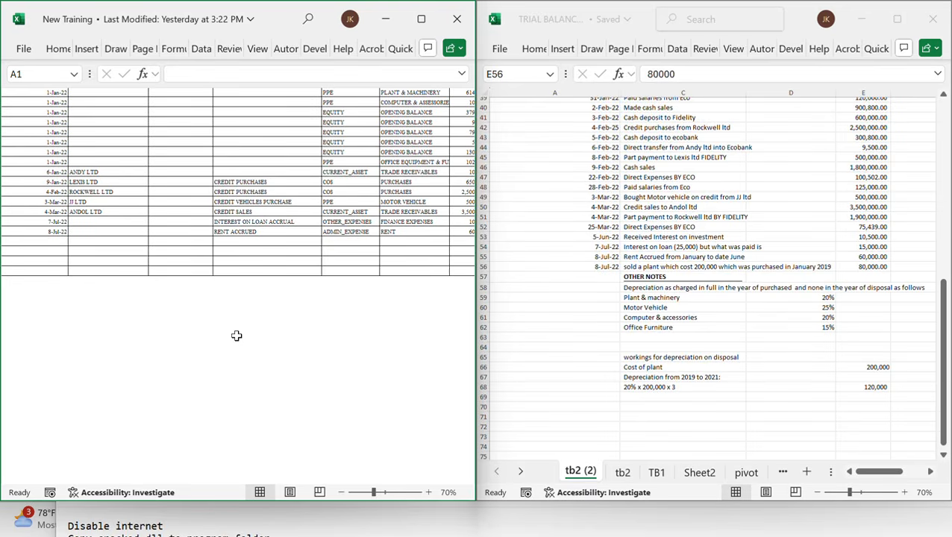
pyautogui.click(49, 241)
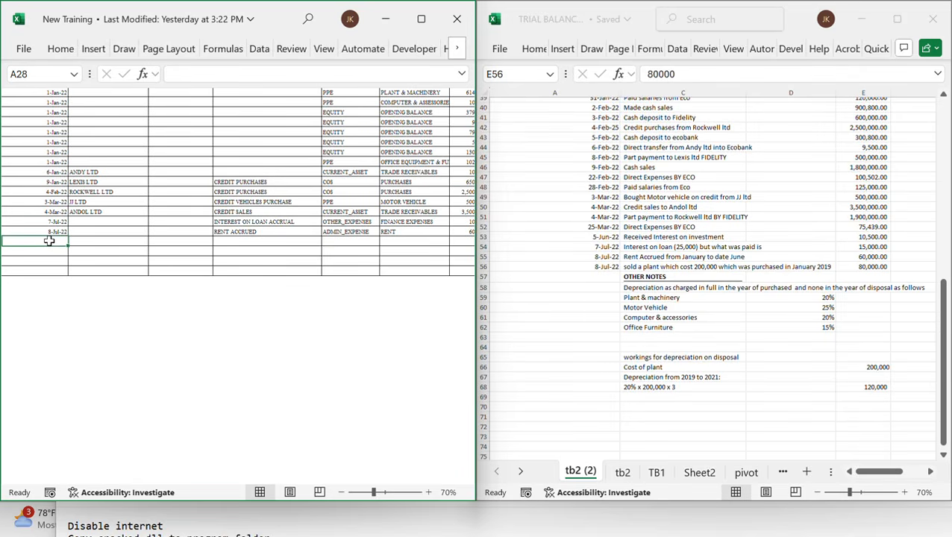
pyautogui.write('8/7/22')
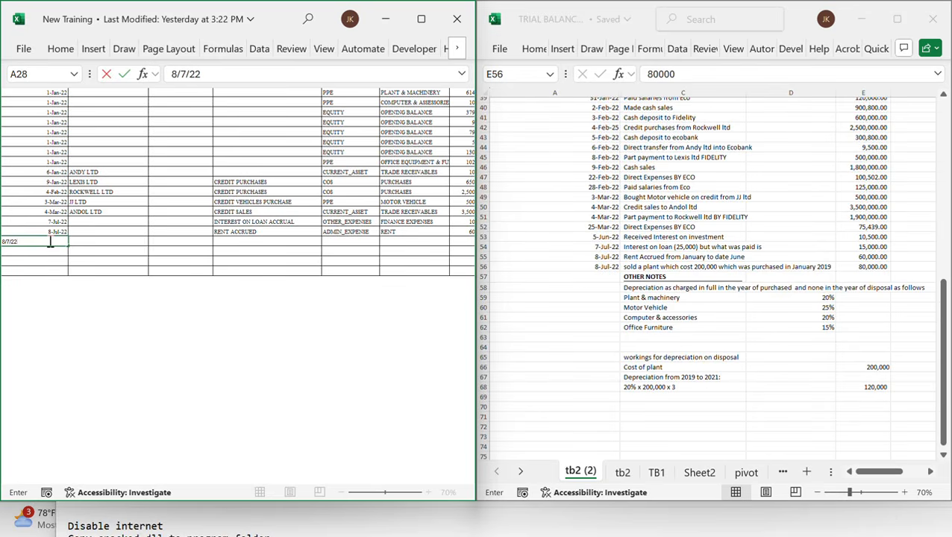
pyautogui.press('Tab')
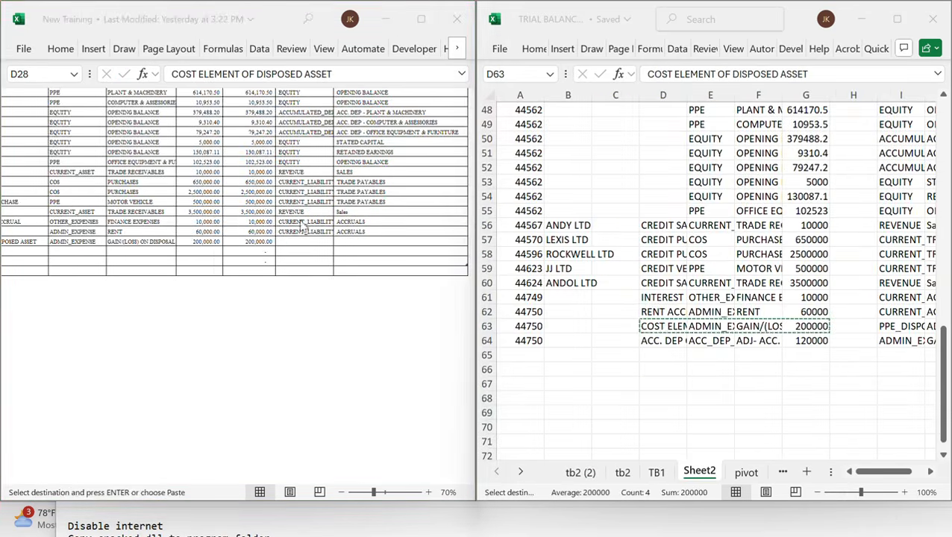
# Review the pasted disposal row's classification, item and amount columns across the journal
pyautogui.click(283, 254)
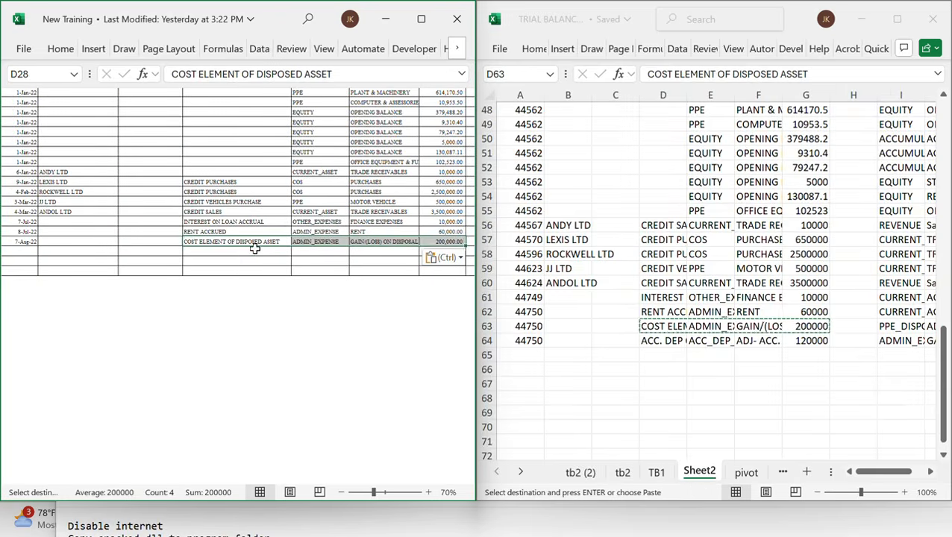
pyautogui.click(255, 247)
pyautogui.click(194, 240)
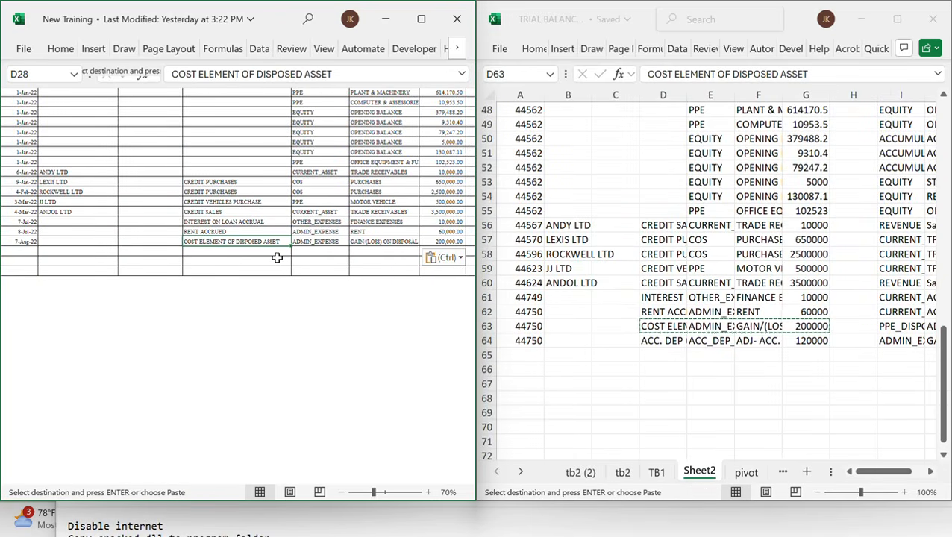
pyautogui.hscroll(2, 277, 257)
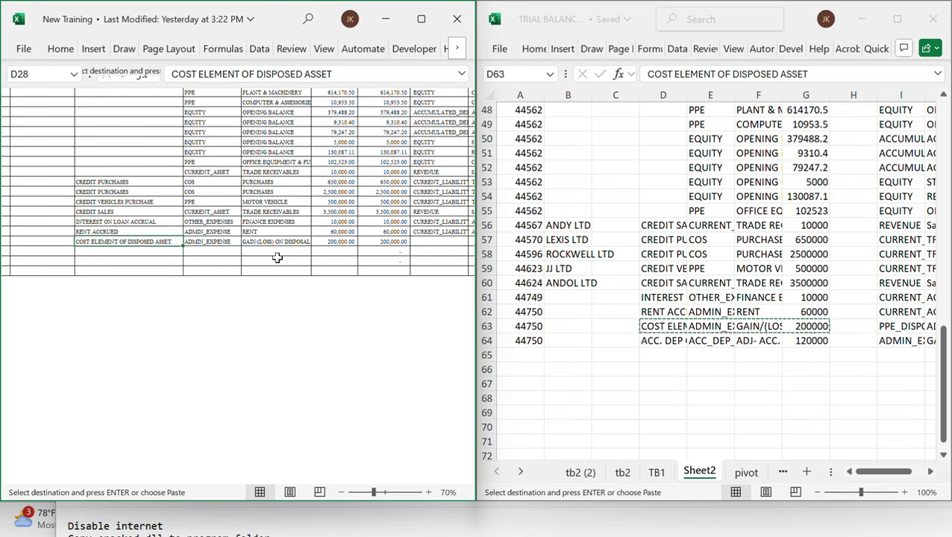
pyautogui.click(214, 243)
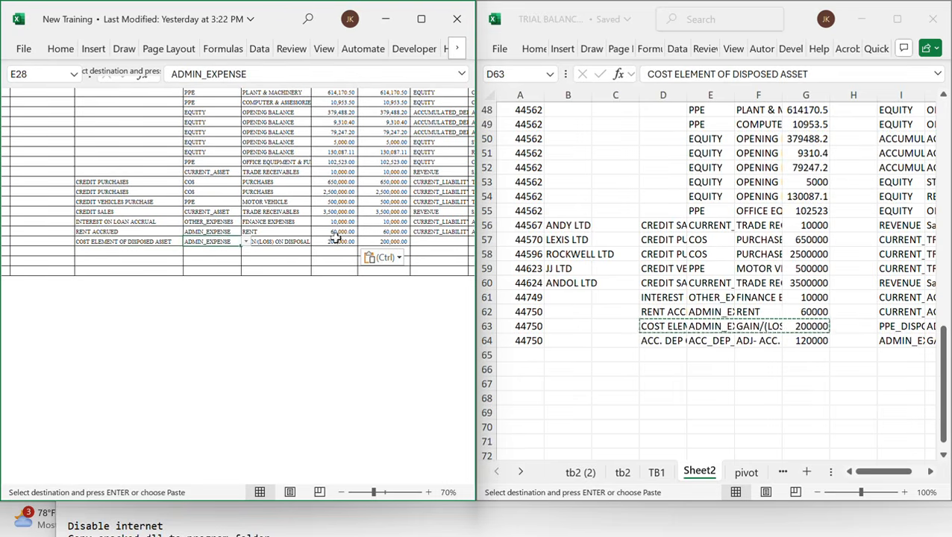
pyautogui.click(273, 260)
pyautogui.click(276, 250)
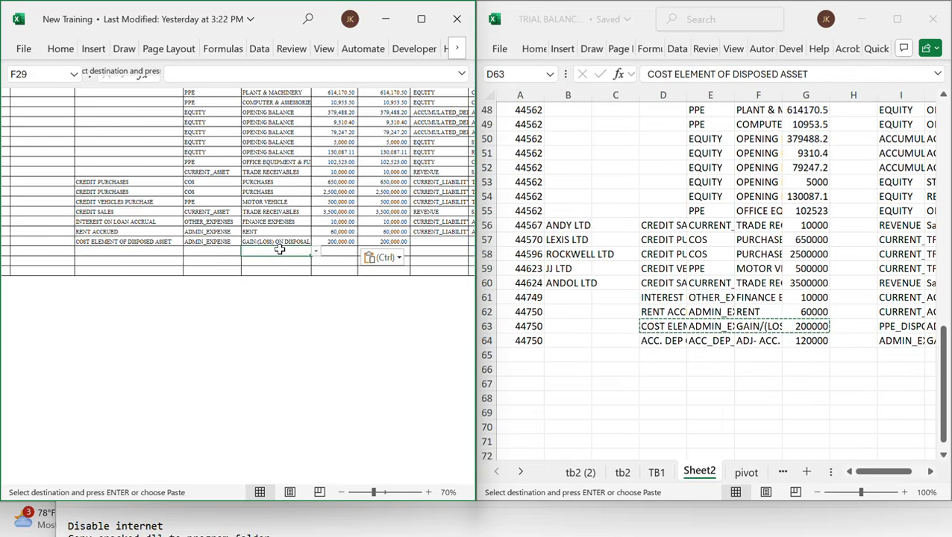
pyautogui.hscroll(3, 277, 250)
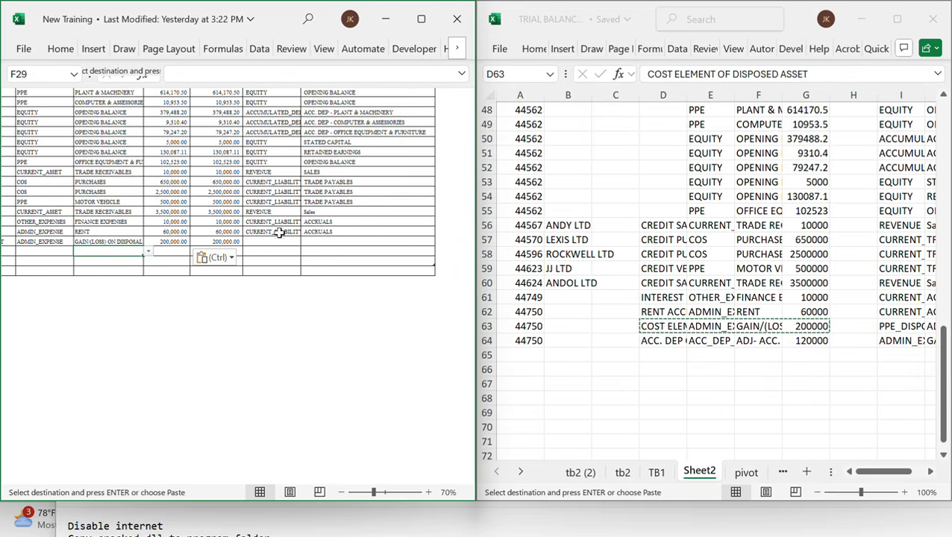
# Set the disposal row's credit classification to ACC_DEP_DISPOSAL_AND_ADJ and its credit item to ADJ- ACC. DEP - PLANT & MACHINERY
pyautogui.click(279, 243)
pyautogui.hotkey('ctrl', 'v')
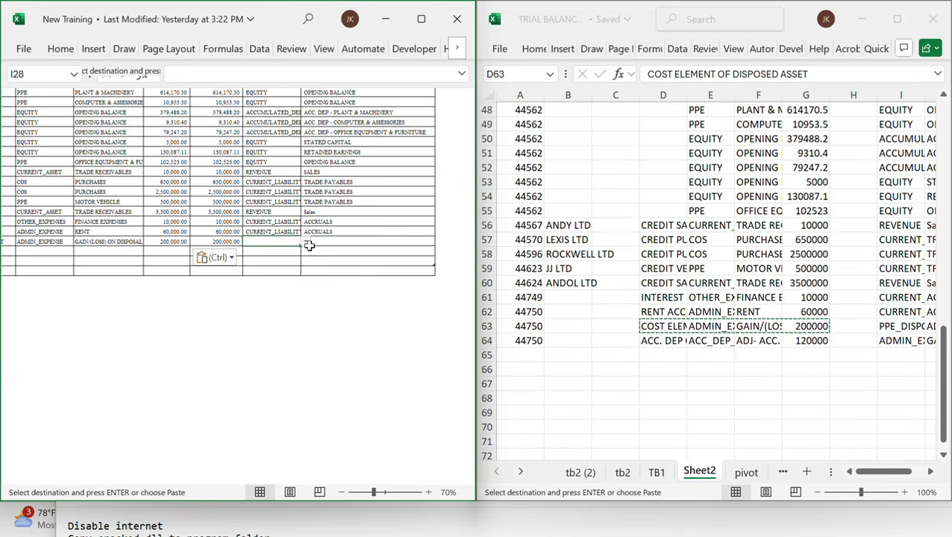
pyautogui.write('DEP')
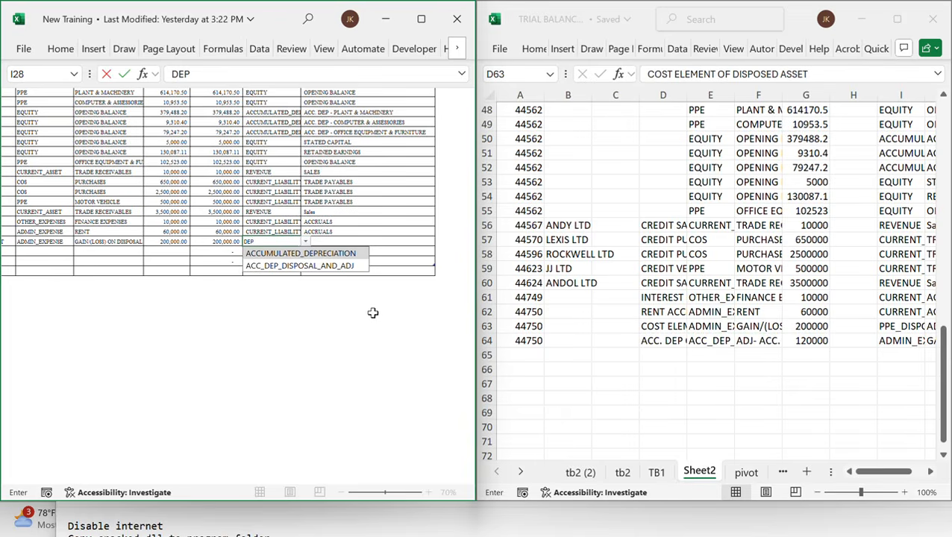
pyautogui.doubleClick(309, 267)
pyautogui.click(351, 245)
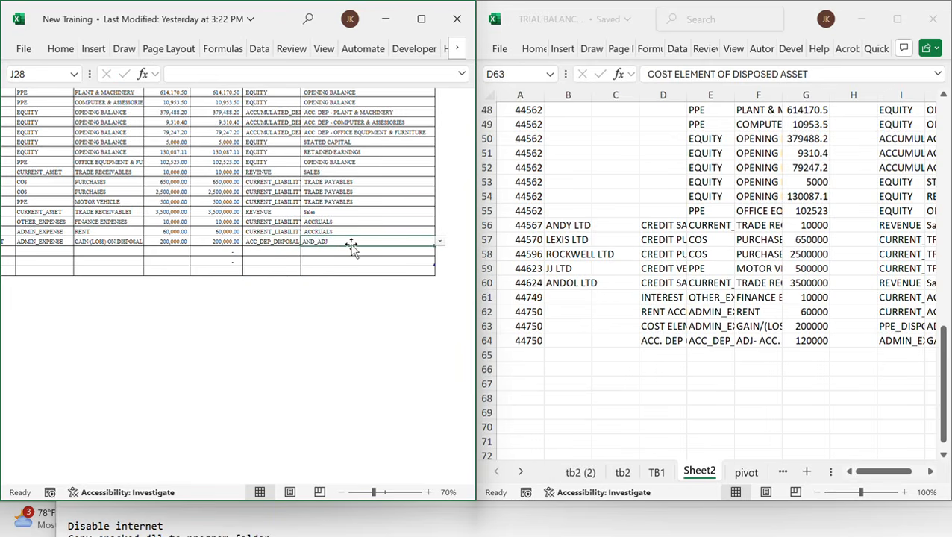
pyautogui.write('PL')
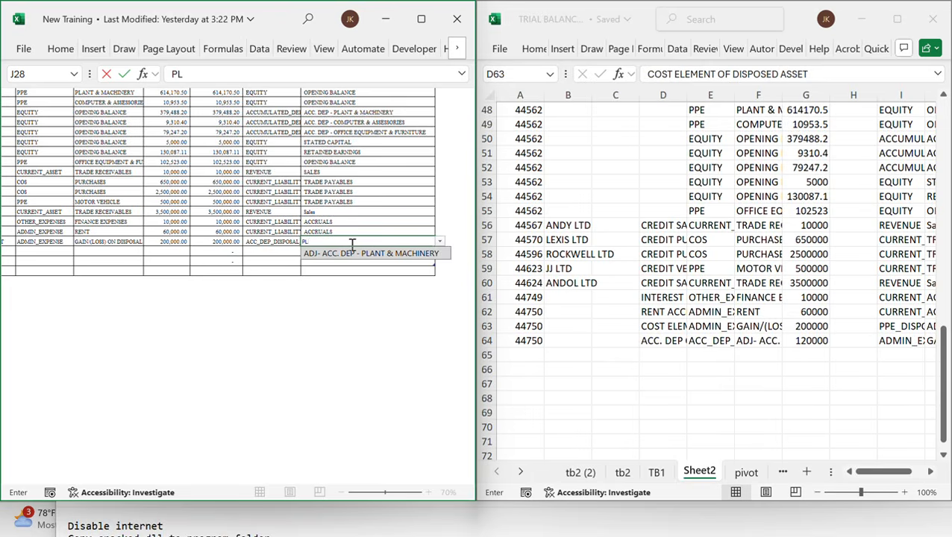
pyautogui.press('Return')
# Review the plant disposal depreciation workings on the tb2 (2) sheet of the trial balances workbook
pyautogui.hscroll(6, 372, 266)
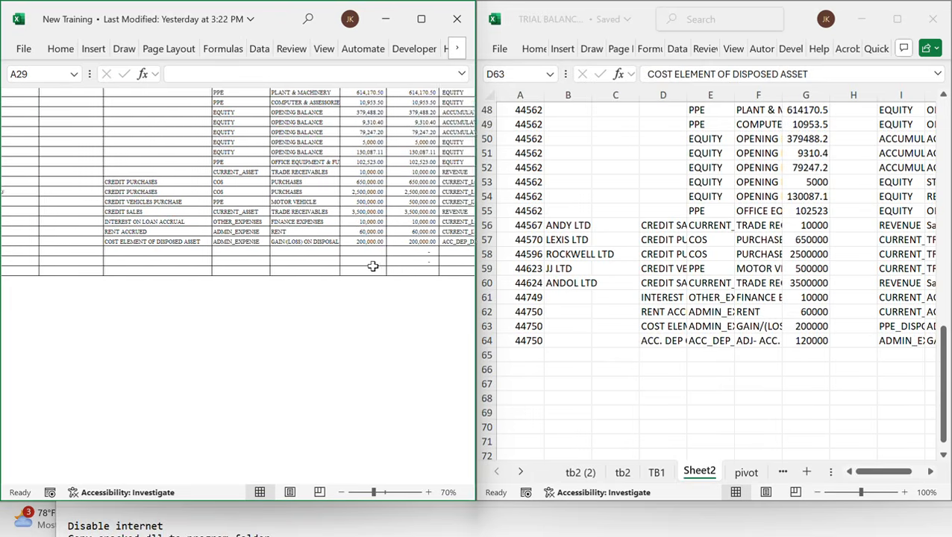
pyautogui.hscroll(2, 372, 266)
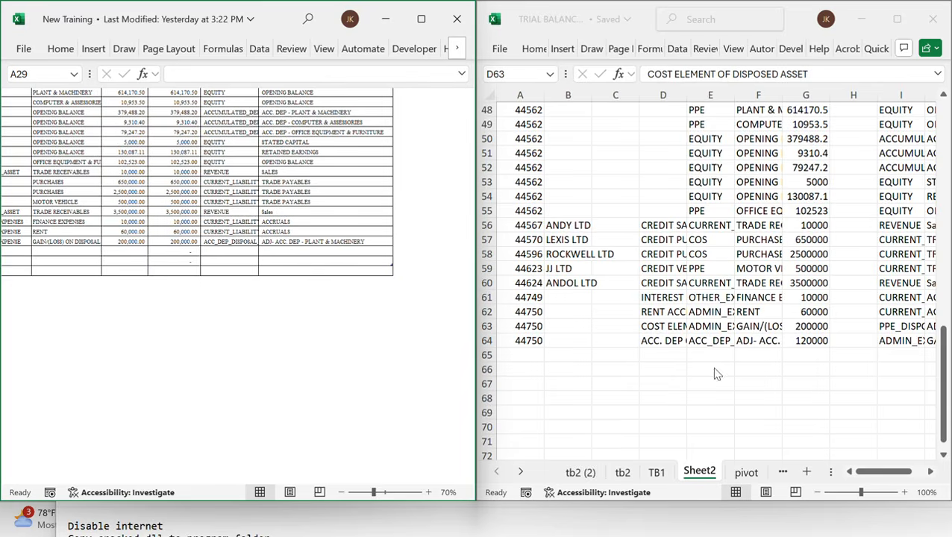
pyautogui.click(845, 400)
pyautogui.scroll(-2, 846, 401)
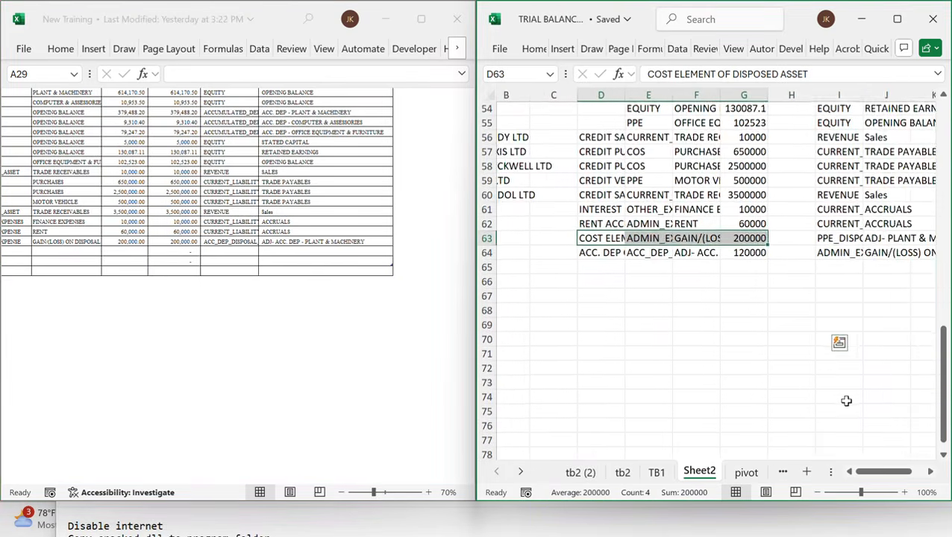
pyautogui.scroll(2, 846, 401)
pyautogui.click(580, 472)
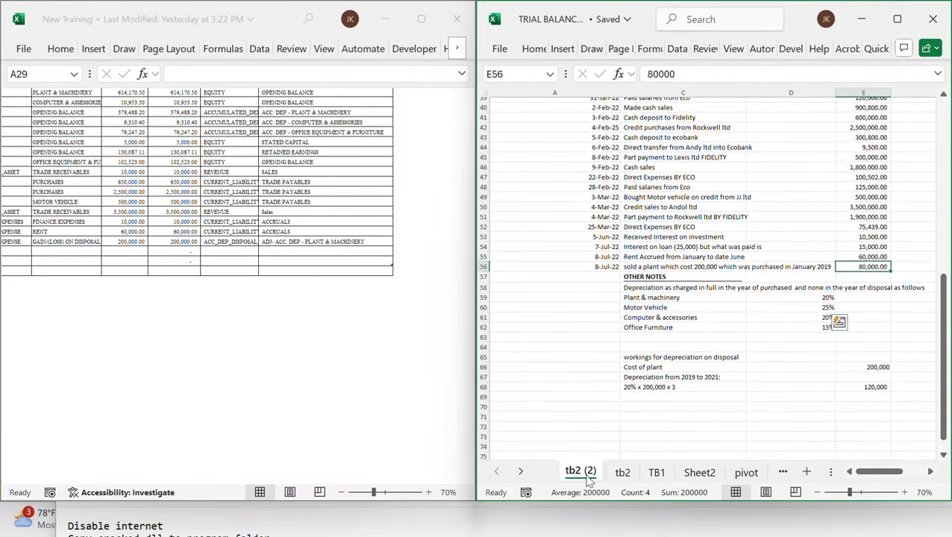
pyautogui.scroll(-4, 661, 383)
pyautogui.scroll(-1, 660, 382)
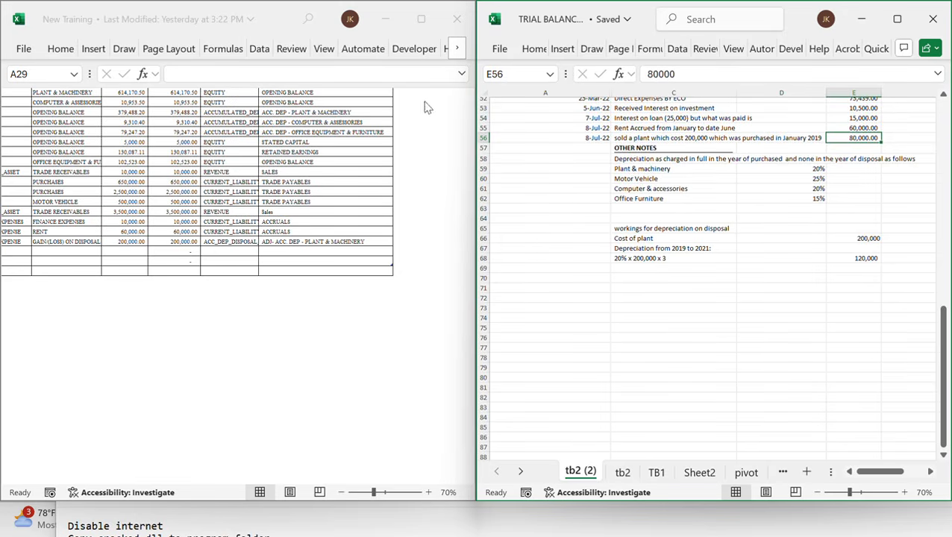
# Change the disposal row's credit classification to PPE_DISPOSAL_AND_ADJ and its credit item to ADJ- PLANT & MACHINERY
pyautogui.click(248, 241)
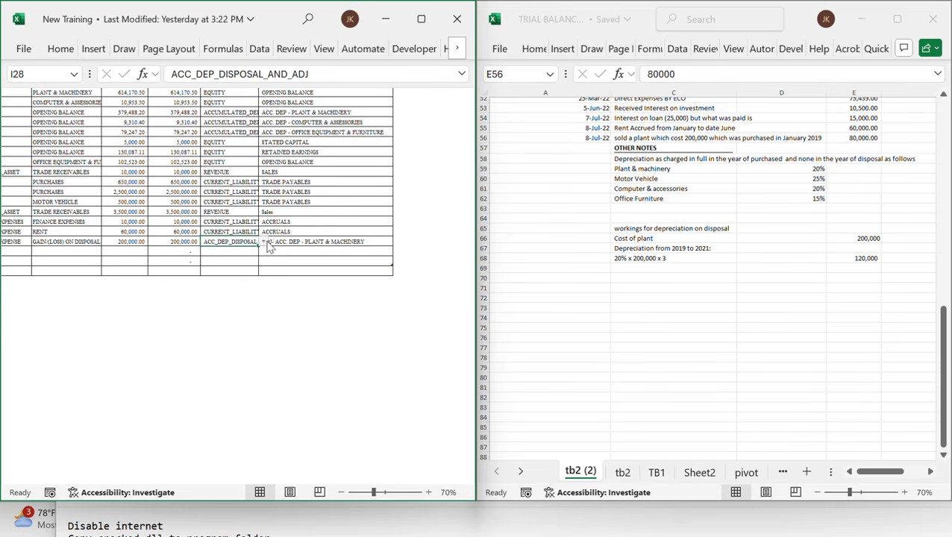
pyautogui.write('D')
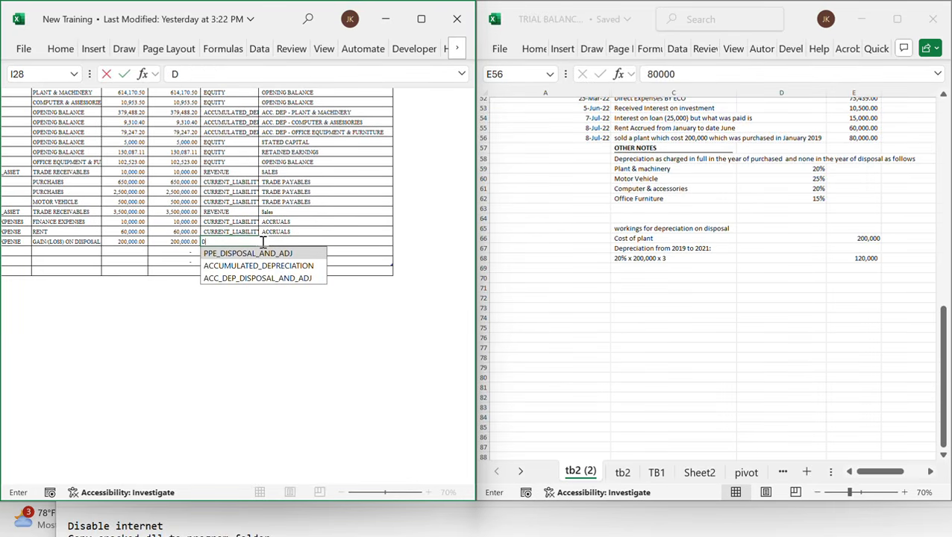
pyautogui.press('Down')
pyautogui.press('Return')
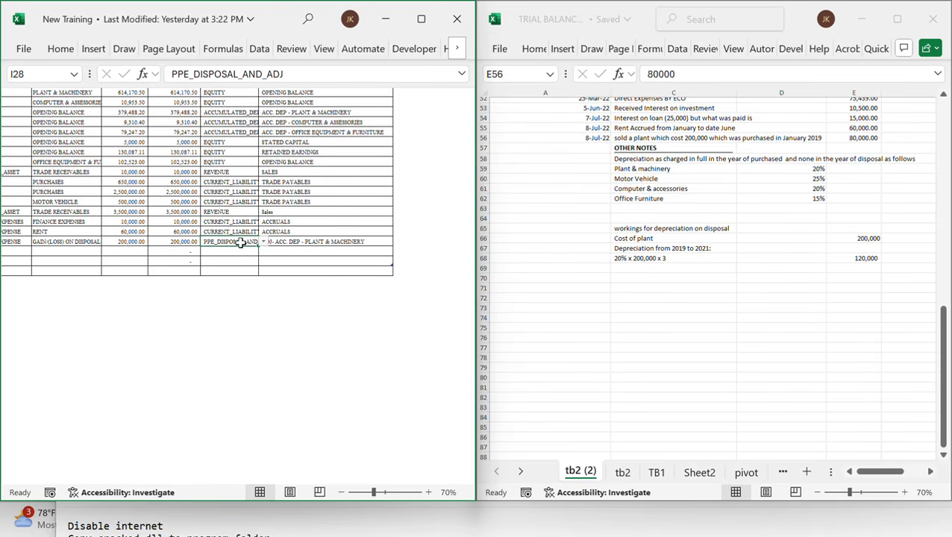
pyautogui.click(300, 242)
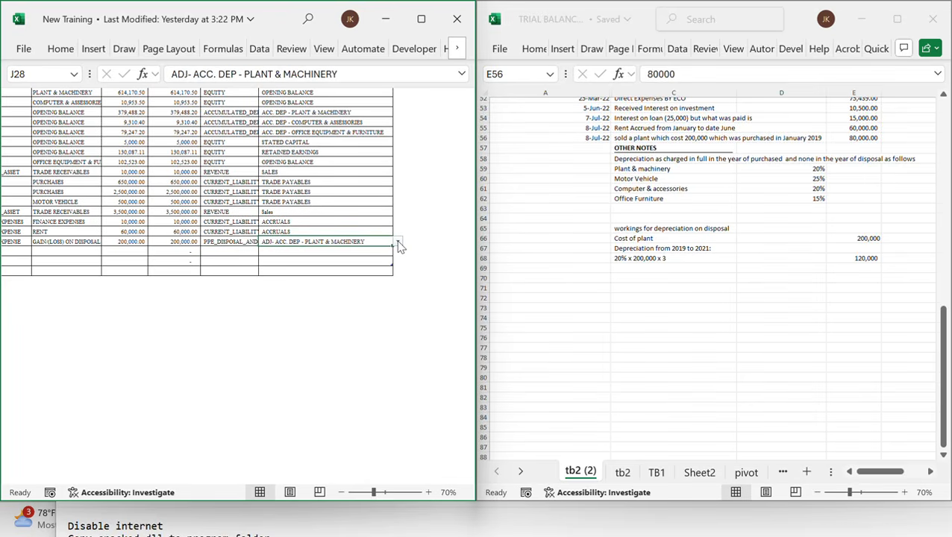
pyautogui.write('PL')
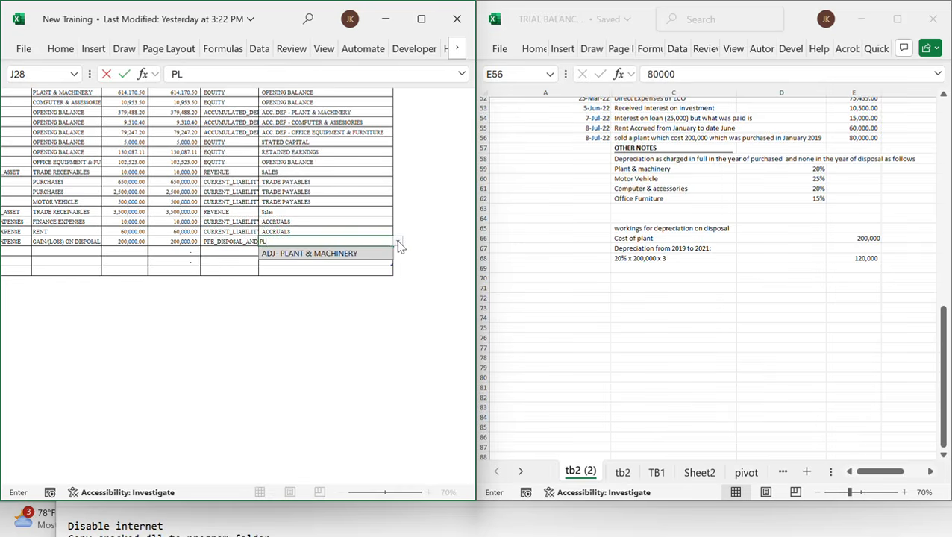
pyautogui.press('Return')
# Date a new journal row 8-Jul-22 and copy that date into the cost element disposal row above
pyautogui.hscroll(10, 398, 241)
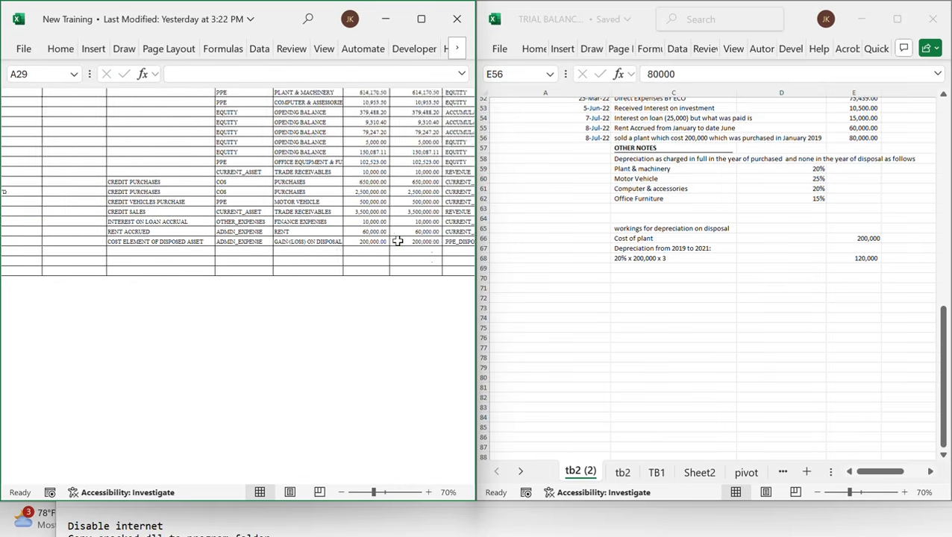
pyautogui.hscroll(-10, 225, 285)
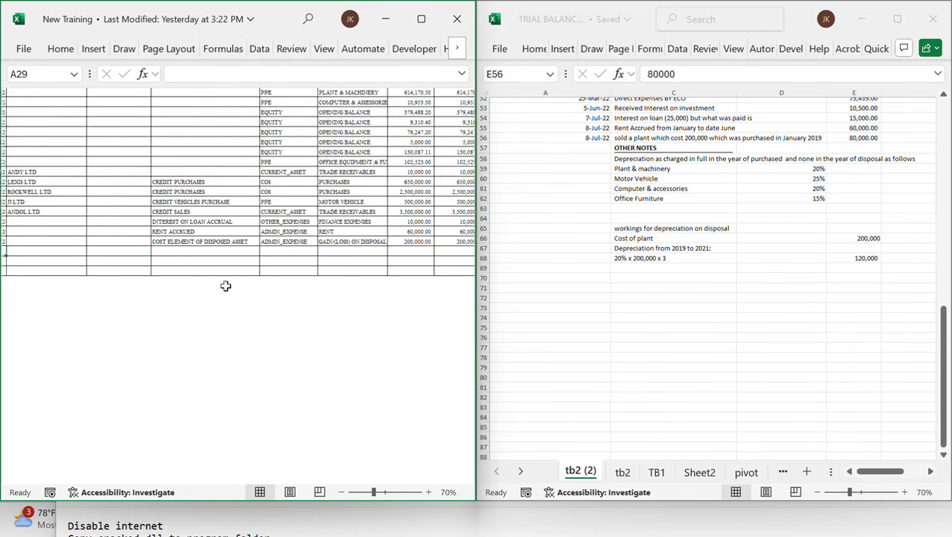
pyautogui.click(651, 268)
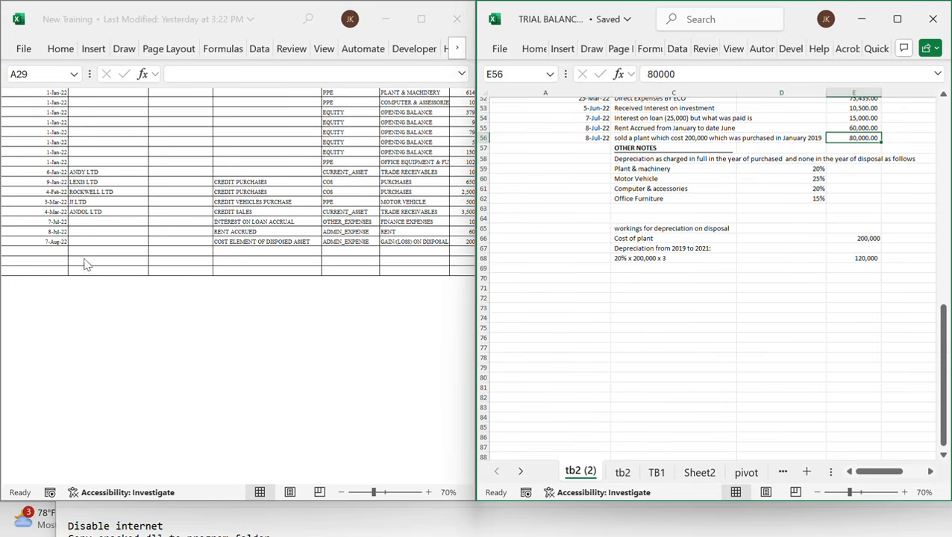
pyautogui.click(49, 252)
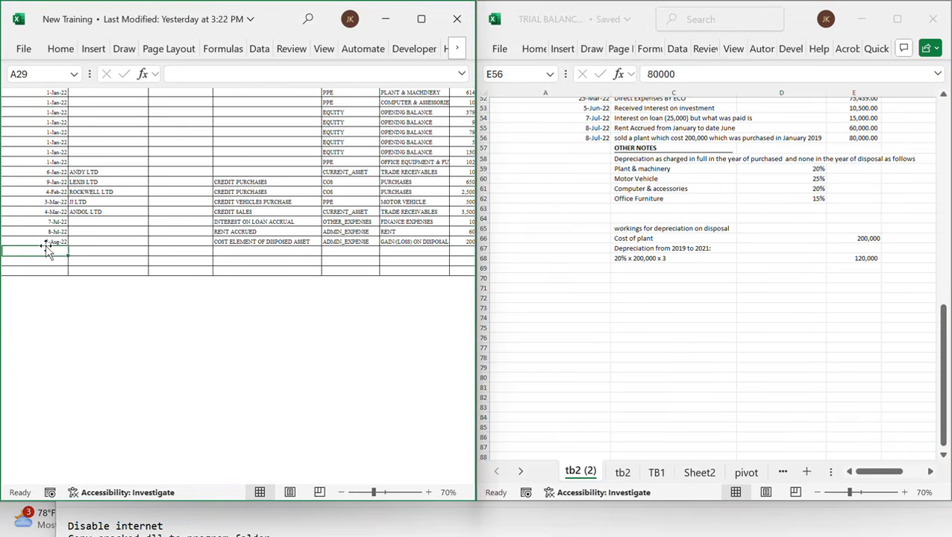
pyautogui.write('8/22')
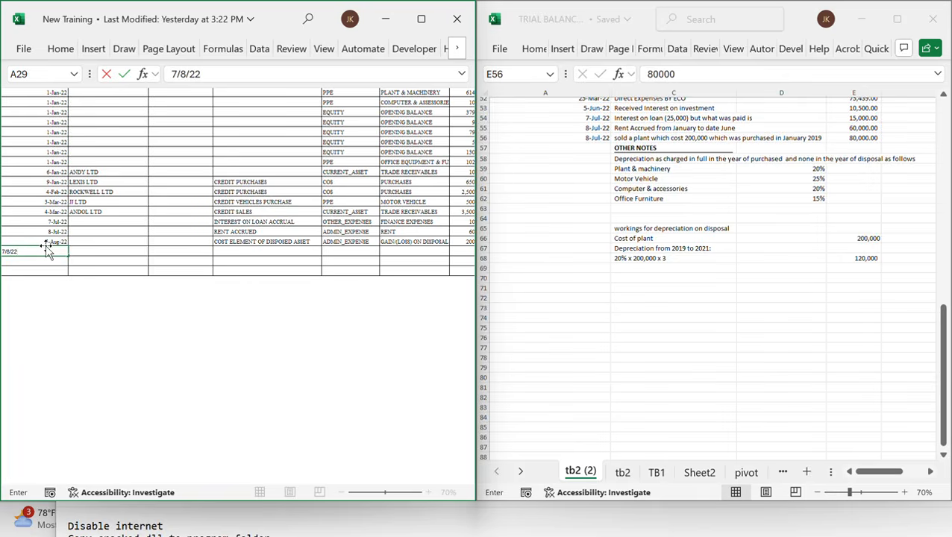
pyautogui.press('Up')
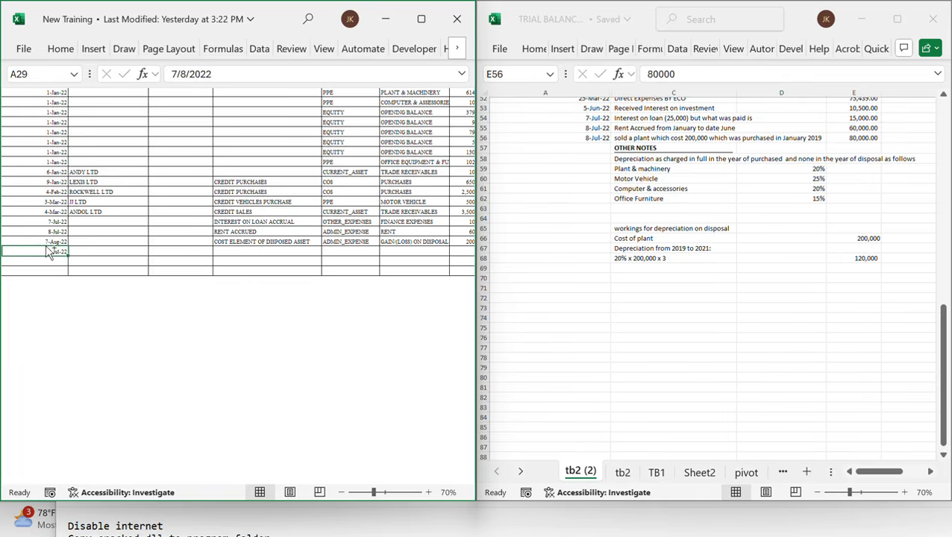
pyautogui.hotkey('ctrl', 'c')
pyautogui.hotkey('ctrl', 'v')
pyautogui.press('Down')
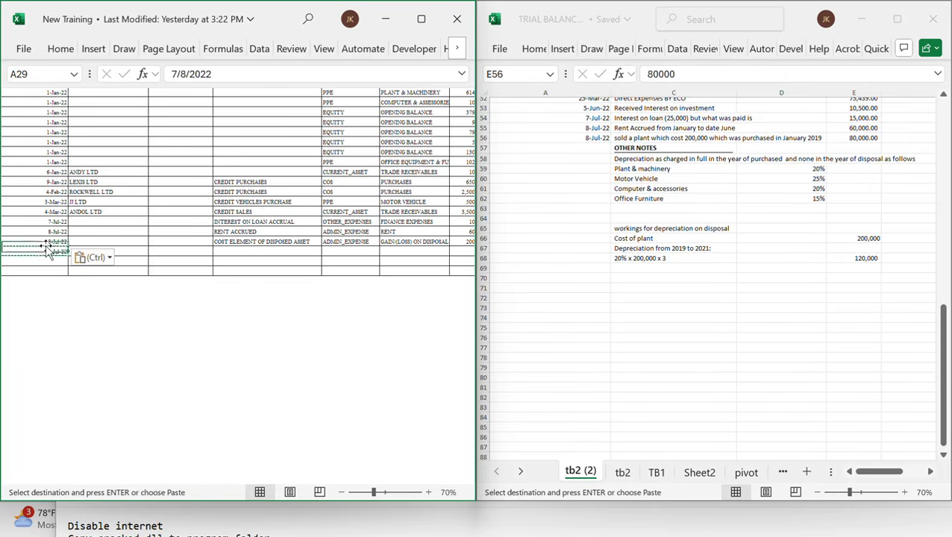
# Enter the ACC. DEP OF DISPOSED ASSET entry for 120,000 in the new journal row
pyautogui.press('Right')
pyautogui.press('Right')
pyautogui.press('Right')
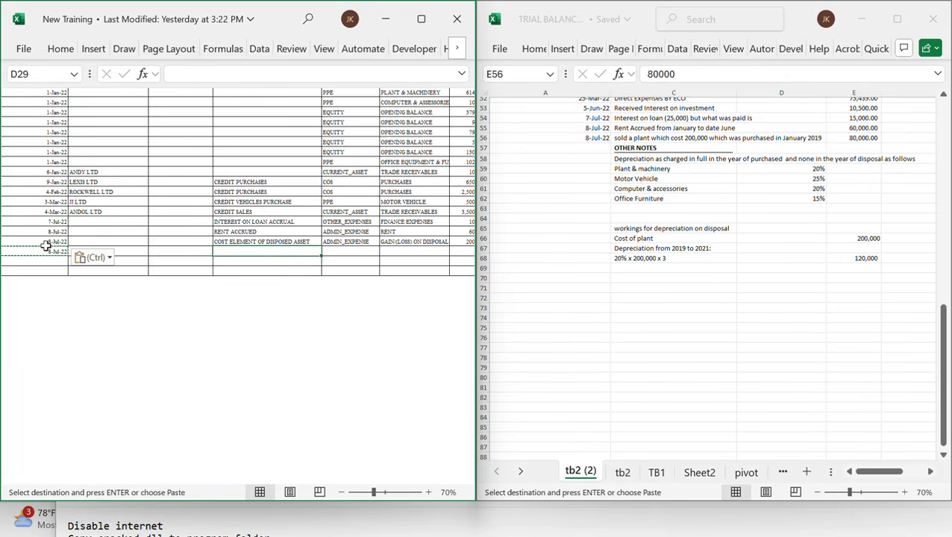
pyautogui.write('aC')
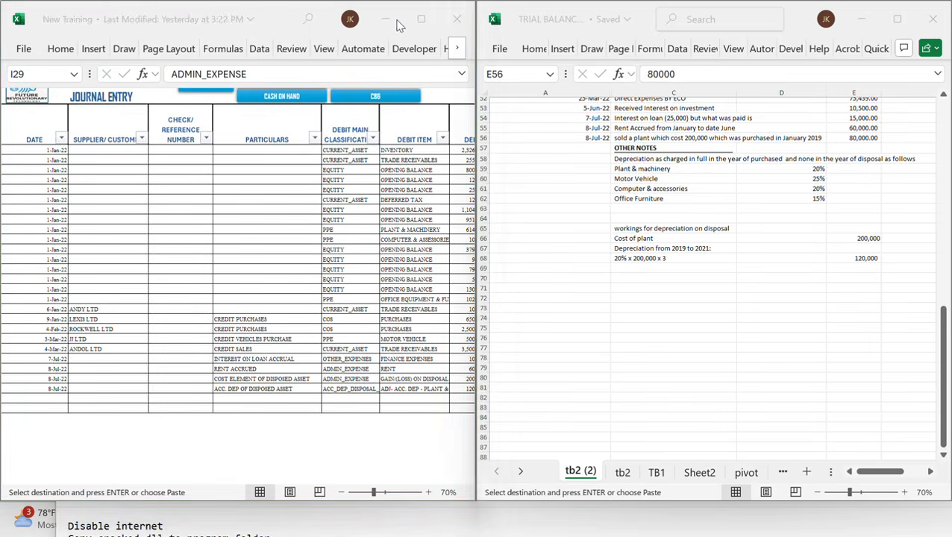
# Review the new accumulated depreciation row's classifications, items and amounts across the journal columns
pyautogui.hscroll(3, 303, 394)
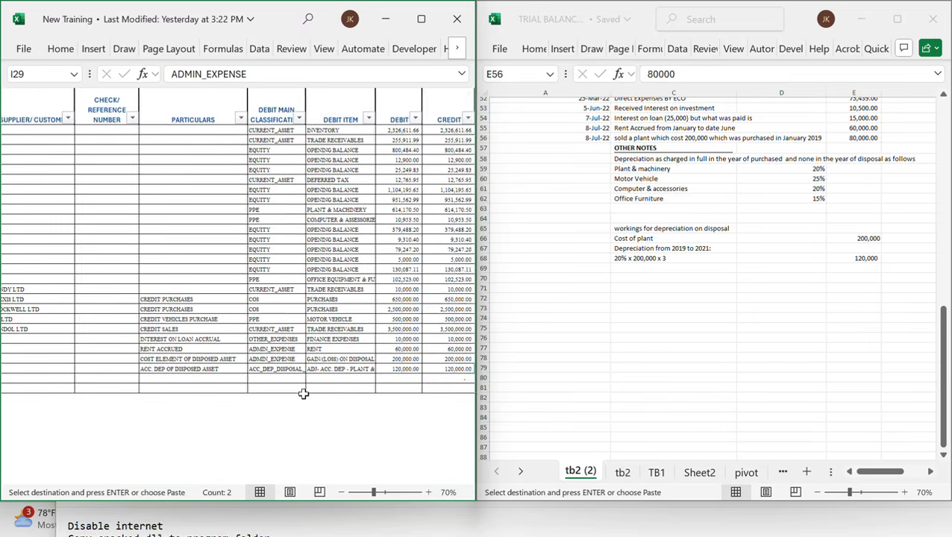
pyautogui.scroll(-3, 303, 394)
pyautogui.hscroll(-3, 304, 394)
pyautogui.hscroll(4, 303, 394)
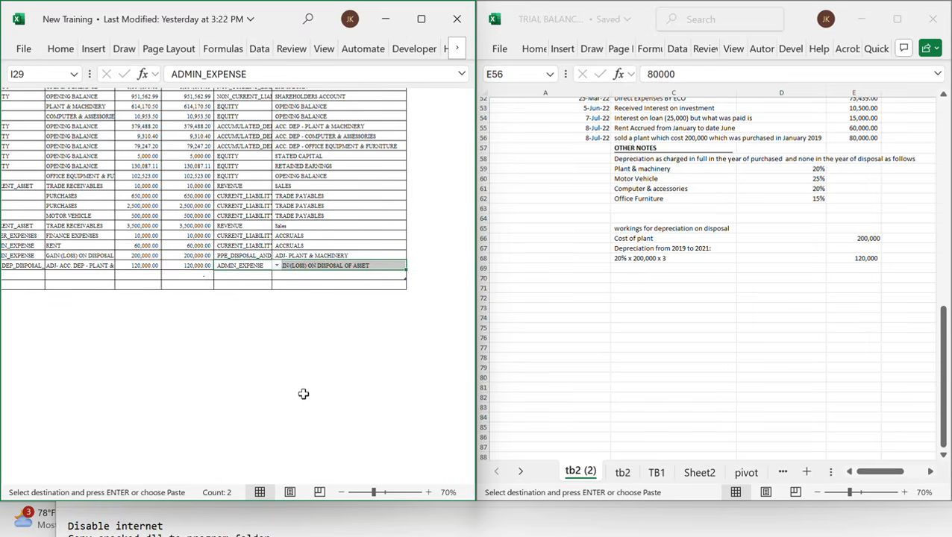
pyautogui.scroll(1, 229, 290)
pyautogui.scroll(1, 229, 290)
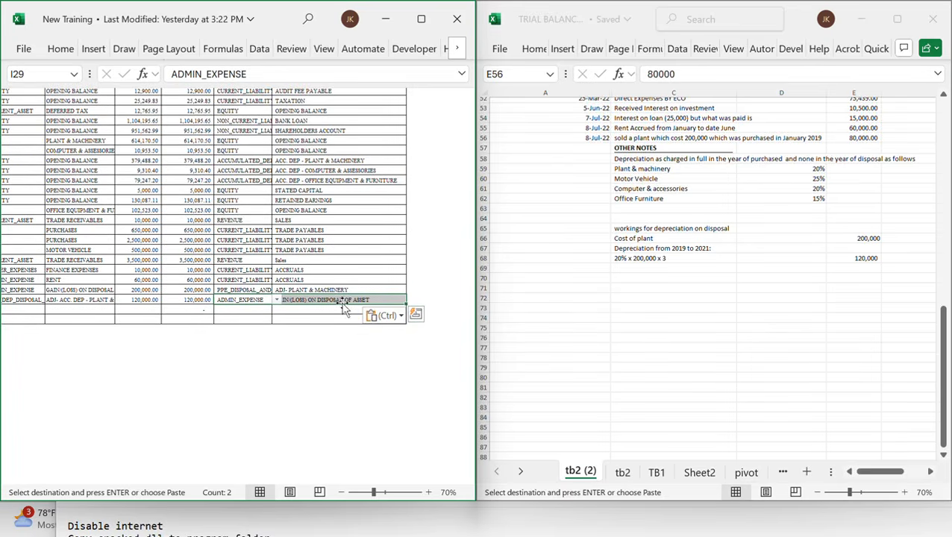
pyautogui.click(321, 310)
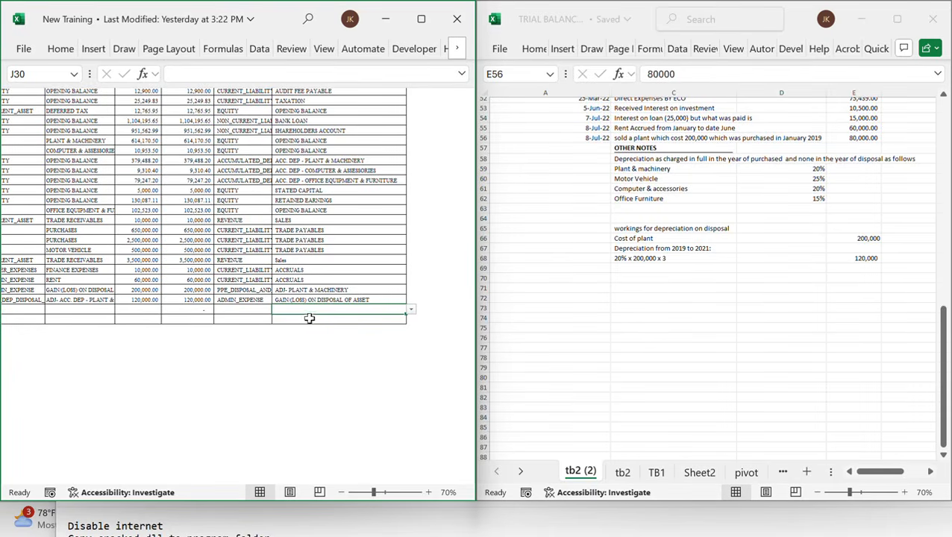
pyautogui.hscroll(-3, 230, 321)
pyautogui.hscroll(-2, 230, 322)
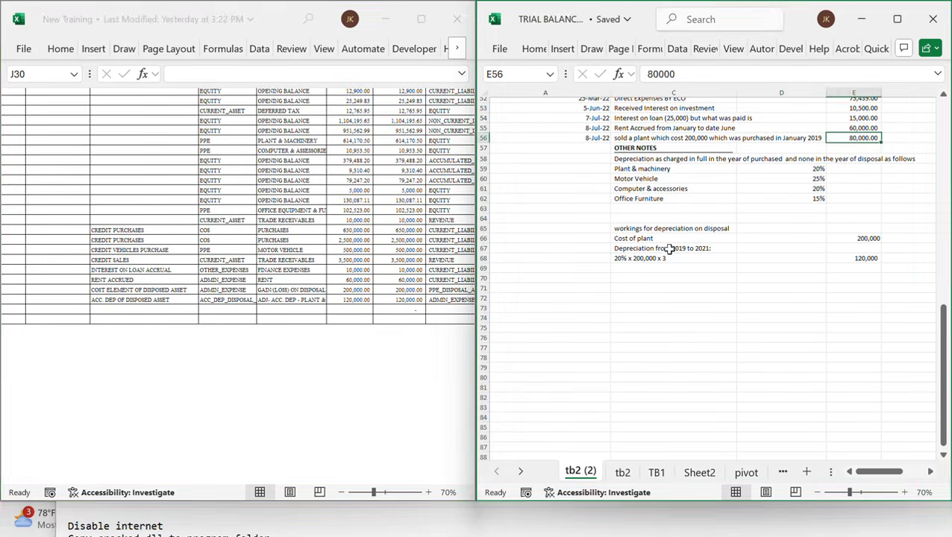
pyautogui.scroll(4, 270, 194)
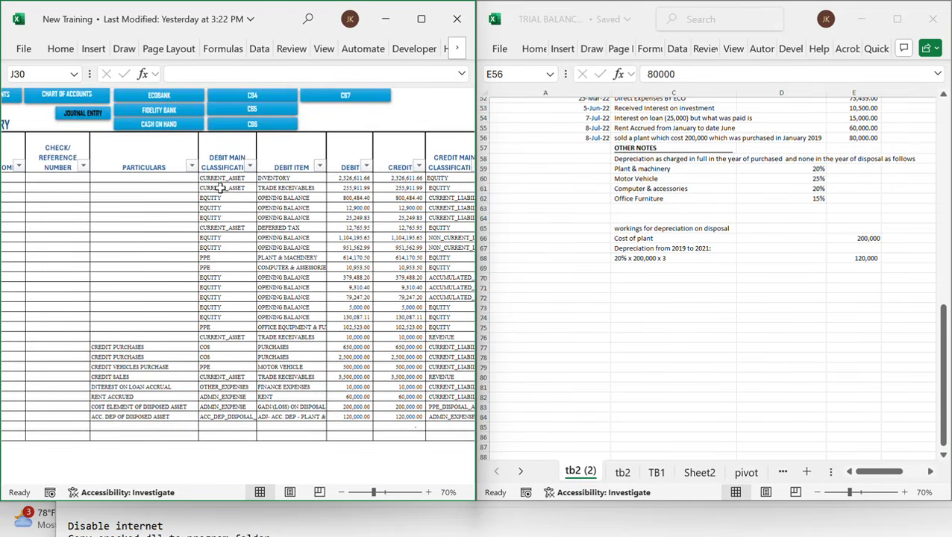
pyautogui.hscroll(-5, 123, 183)
pyautogui.hscroll(1, 122, 183)
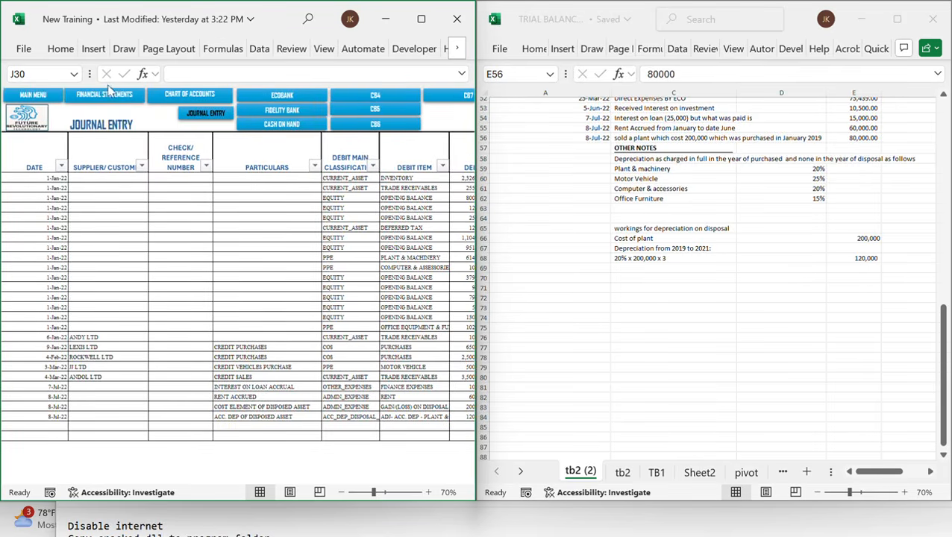
# Open the financial statements trial balance and maximize the workbook window
pyautogui.click(114, 95)
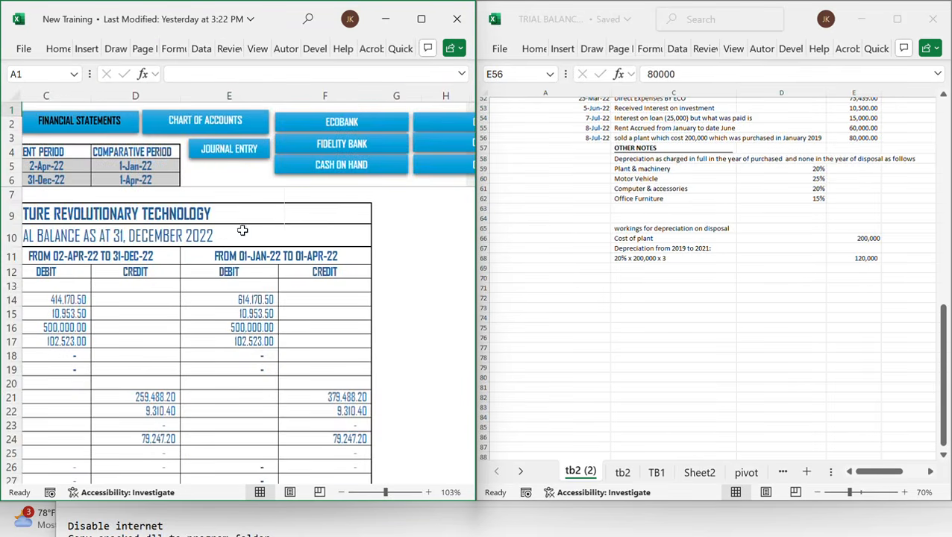
pyautogui.hscroll(-5, 242, 230)
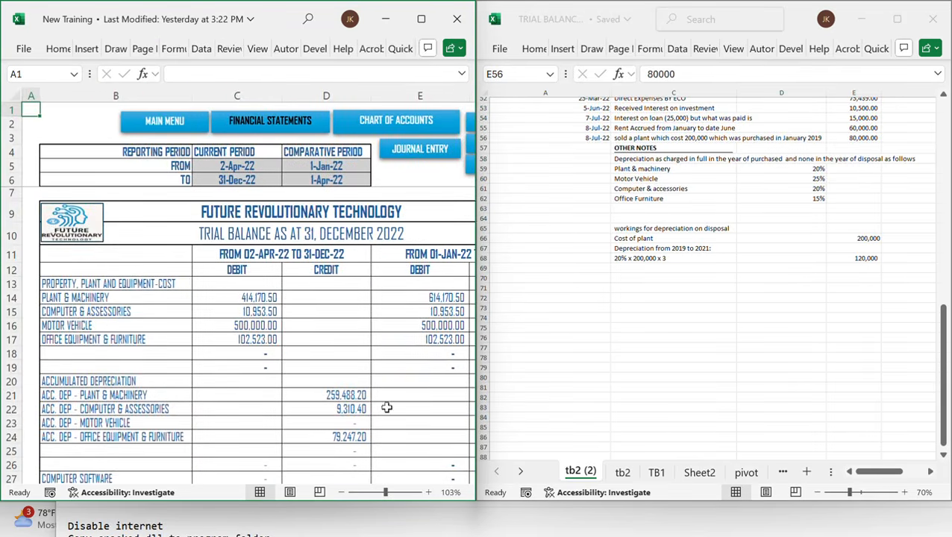
pyautogui.doubleClick(284, 16)
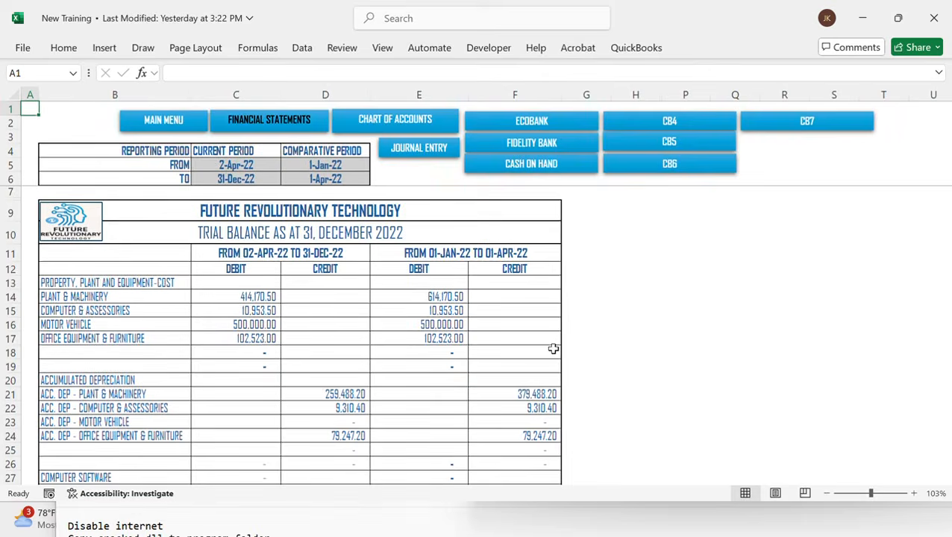
pyautogui.scroll(-1, 552, 349)
pyautogui.scroll(3, 553, 349)
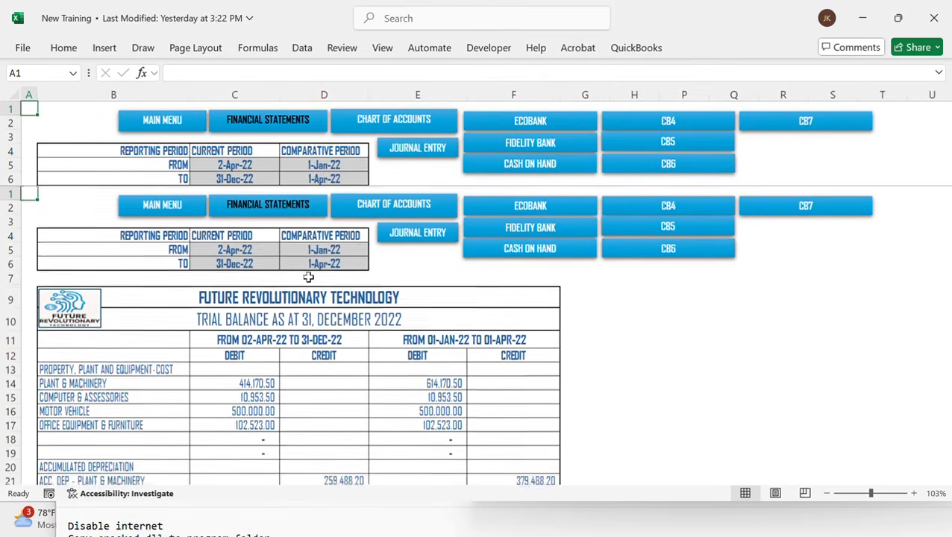
pyautogui.click(249, 161)
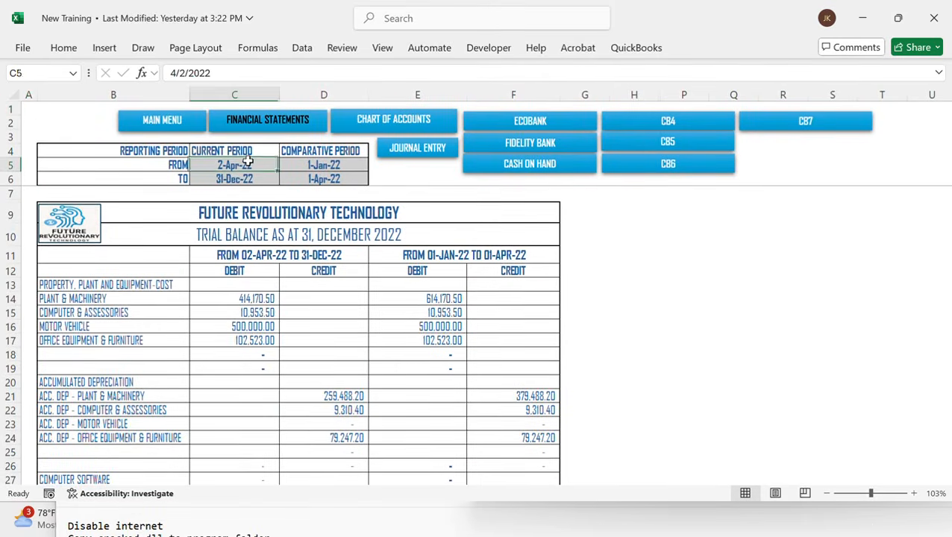
# Set the current reporting period to start 1-Jan-22 and the comparative period to run 1-Jan-21 to 31-Dec-21
pyautogui.write('1/1/22')
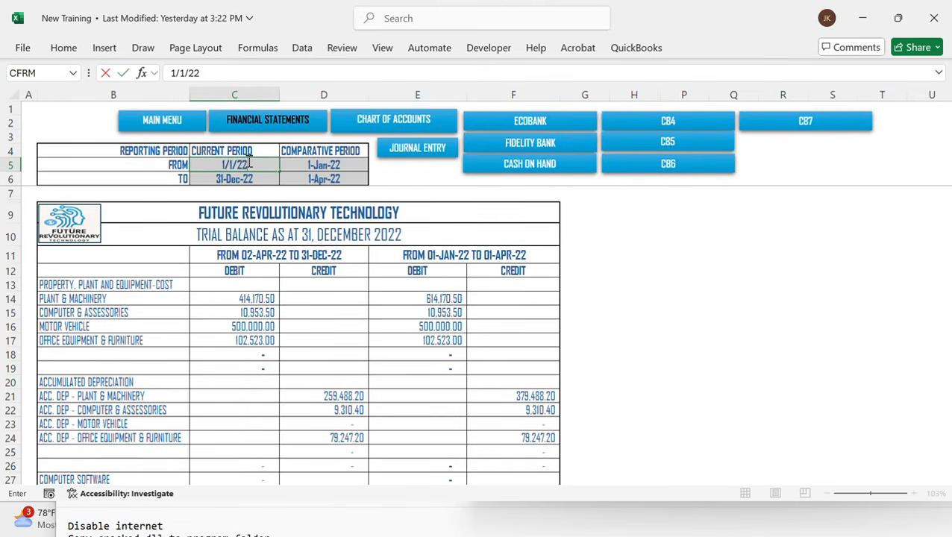
pyautogui.press('Tab')
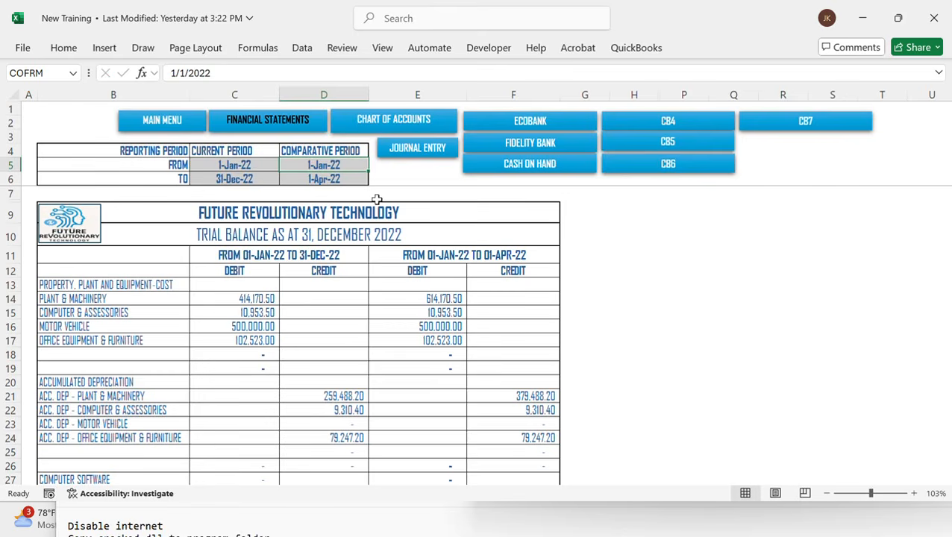
pyautogui.write('1/1/22')
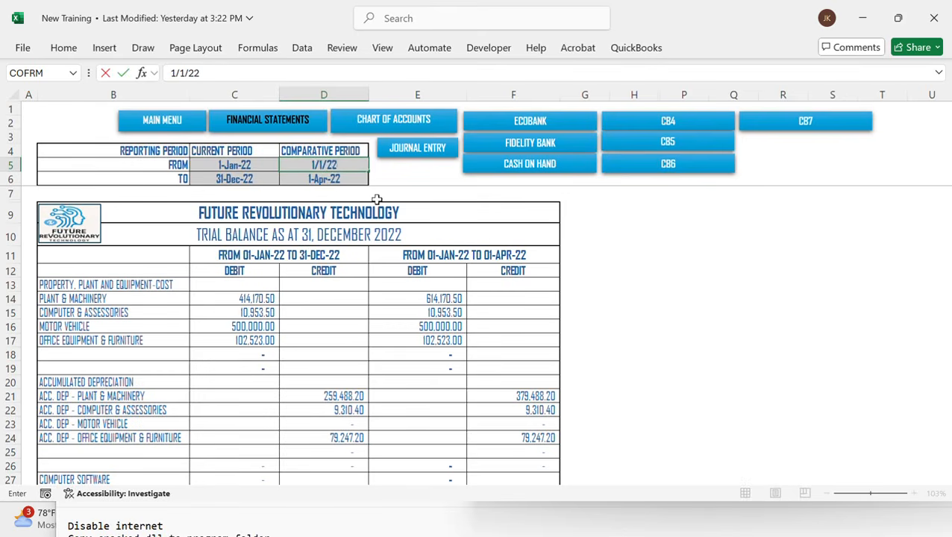
pyautogui.press('BackSpace')
pyautogui.write('1')
pyautogui.press('Return')
pyautogui.press('Tab')
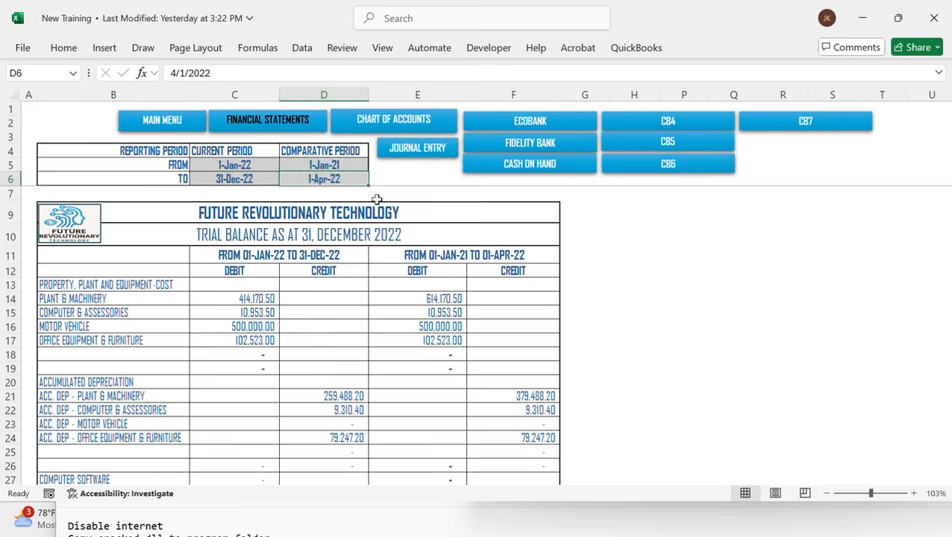
pyautogui.write('12/31/21')
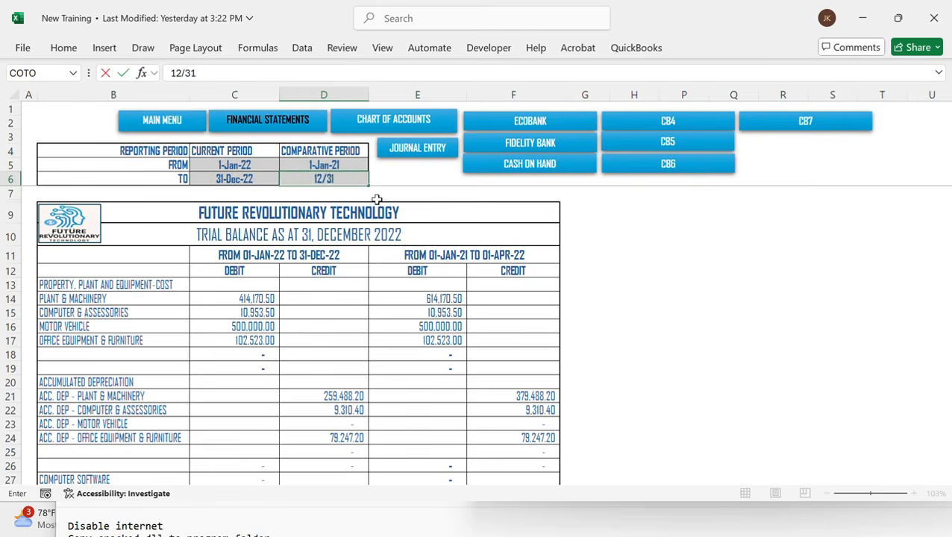
pyautogui.press('Return')
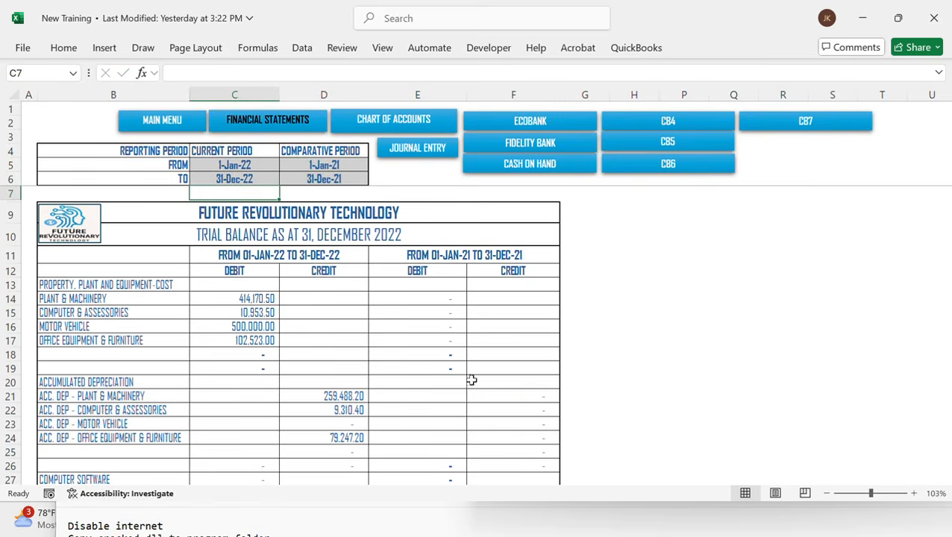
# Scroll through the trial balance to review its period headings, balances and totals
pyautogui.scroll(-1, 451, 391)
pyautogui.scroll(1, 450, 391)
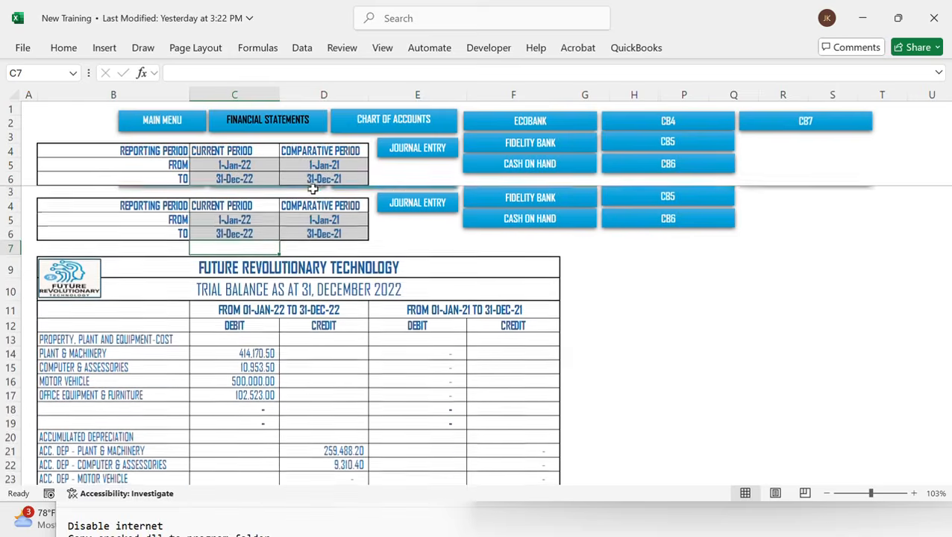
pyautogui.scroll(-3, 454, 378)
pyautogui.scroll(3, 454, 378)
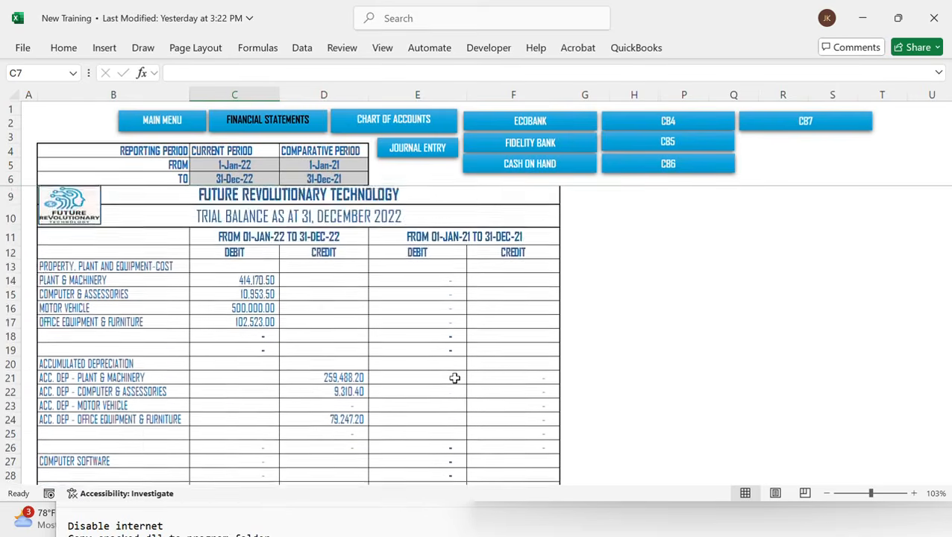
pyautogui.scroll(-8, 455, 378)
pyautogui.scroll(-7, 454, 378)
pyautogui.scroll(3, 454, 378)
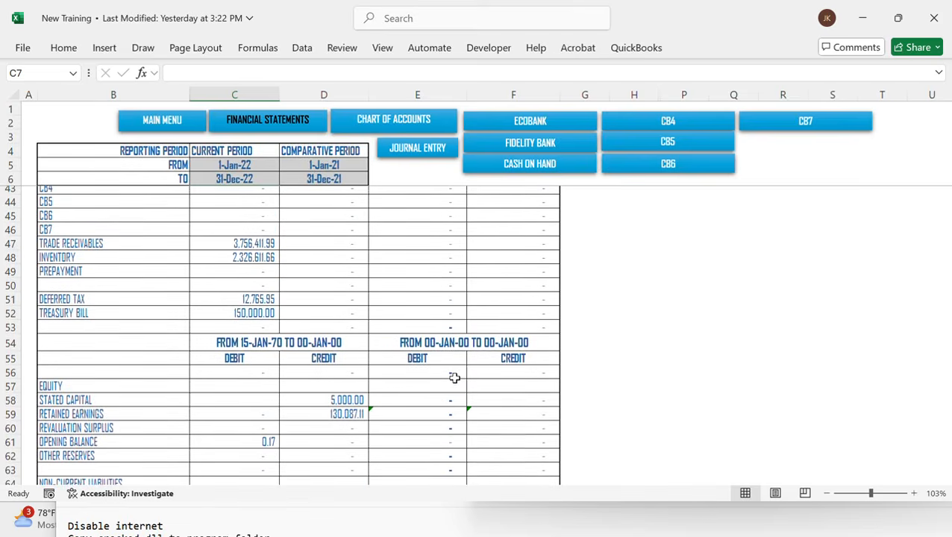
pyautogui.scroll(-10, 454, 378)
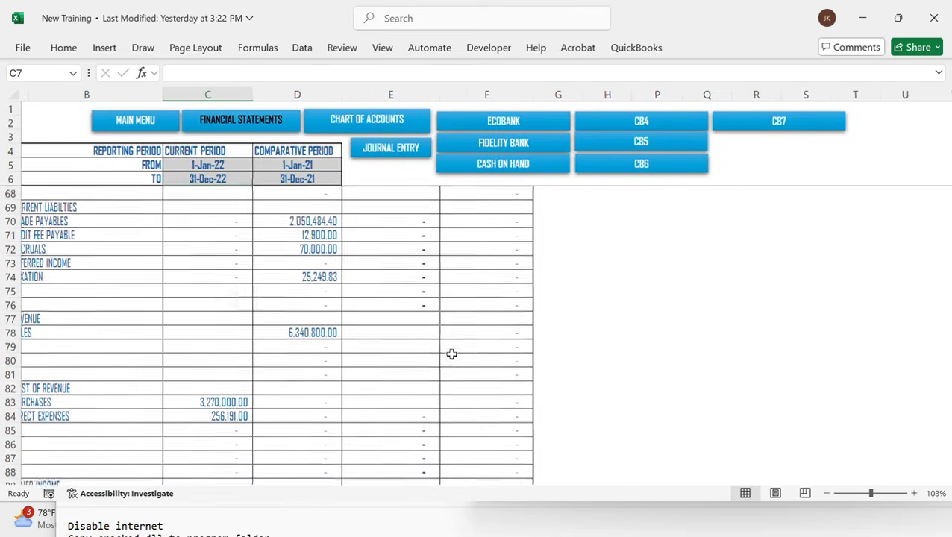
pyautogui.scroll(-12, 451, 354)
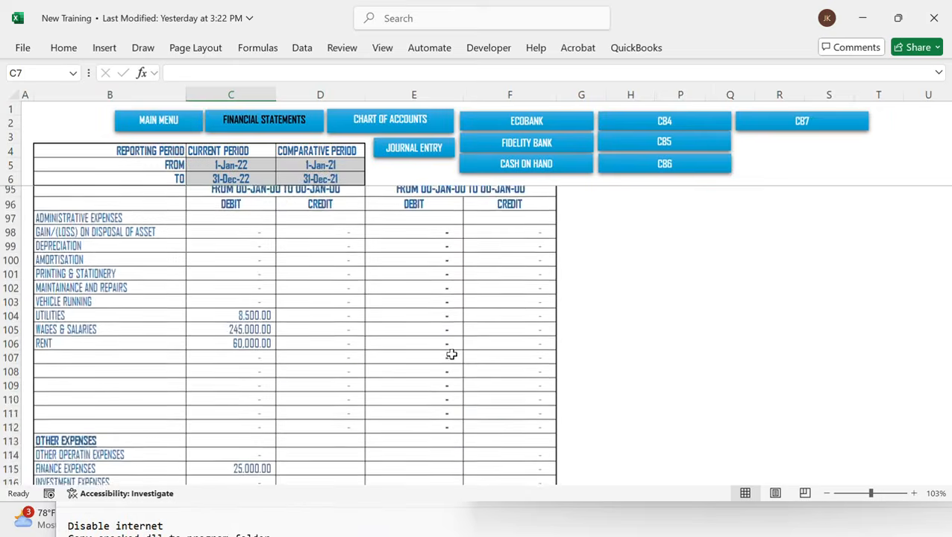
pyautogui.scroll(-1, 451, 354)
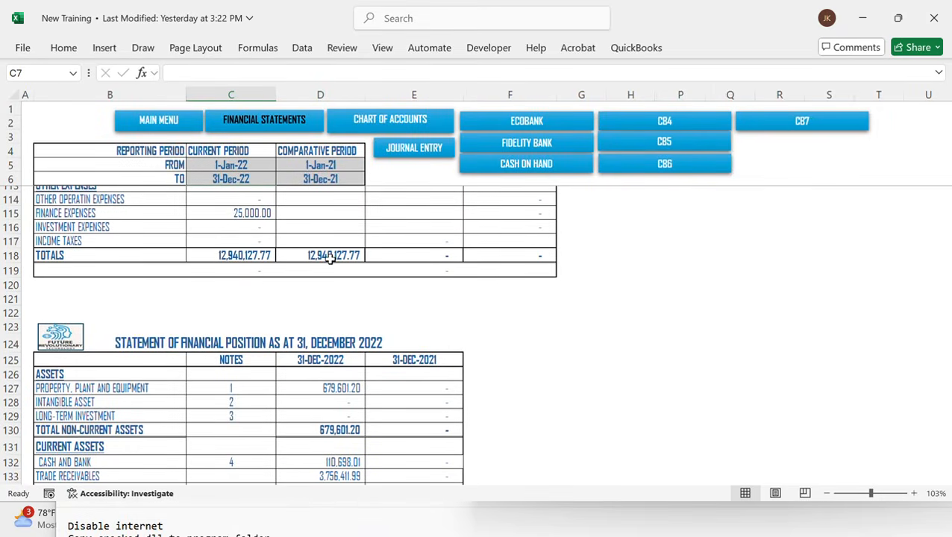
pyautogui.scroll(9, 331, 259)
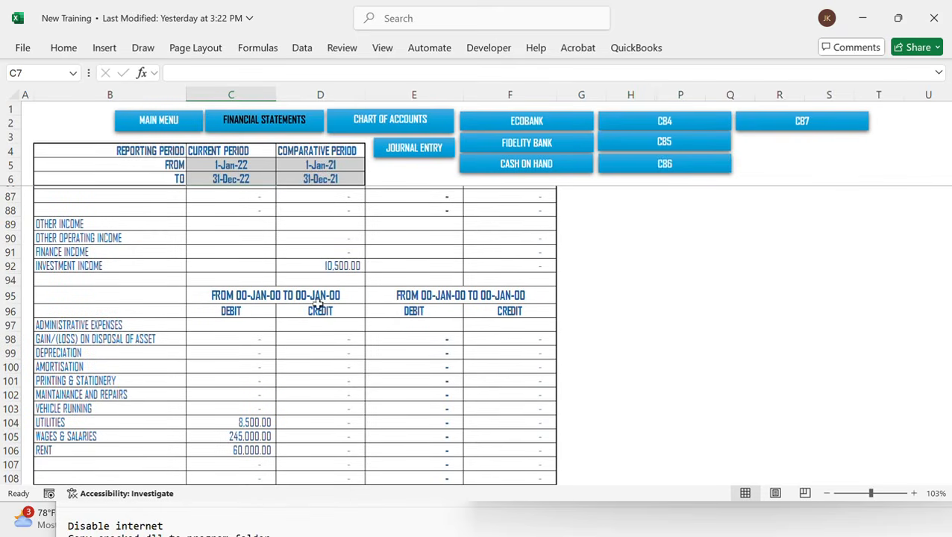
# Preview the printed financial statements page by page and return to the sheet
pyautogui.click(262, 296)
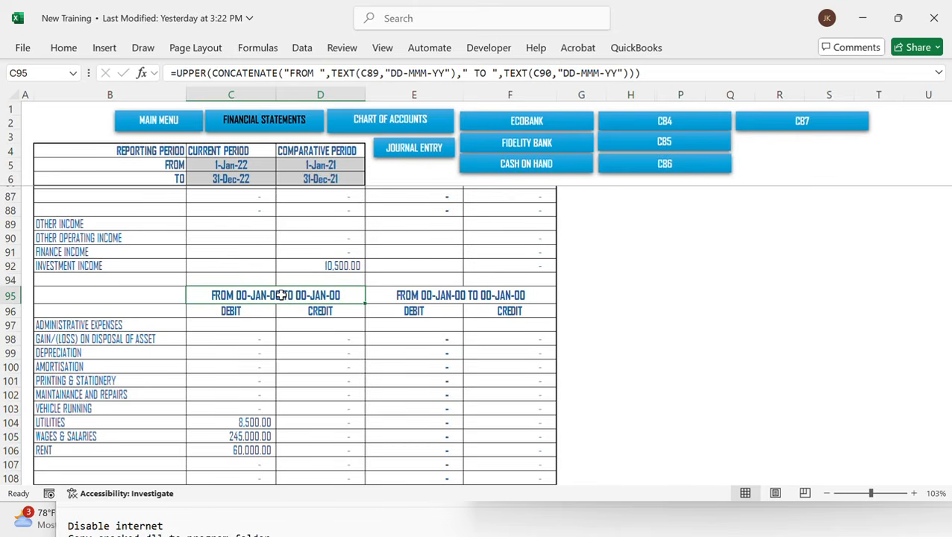
pyautogui.click(262, 254)
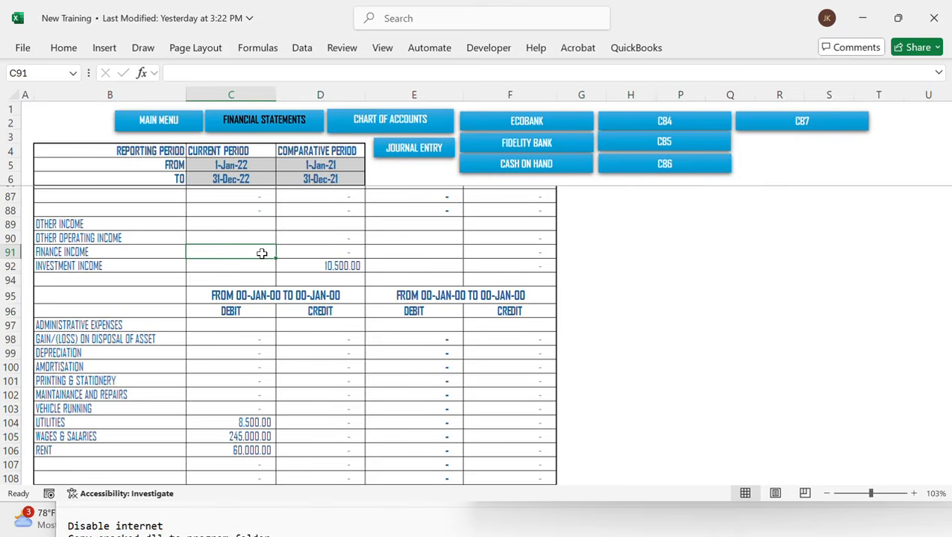
pyautogui.hotkey('ctrl', 'p')
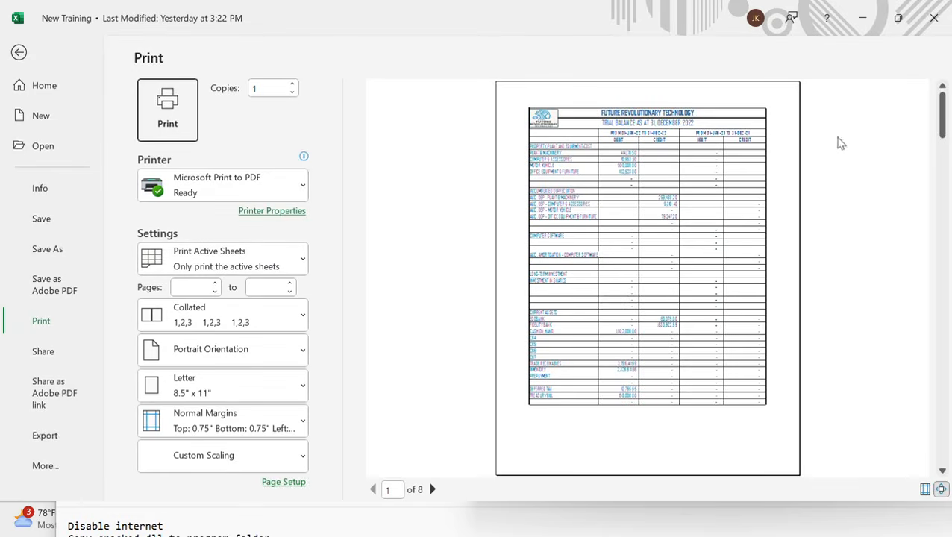
pyautogui.click(432, 489)
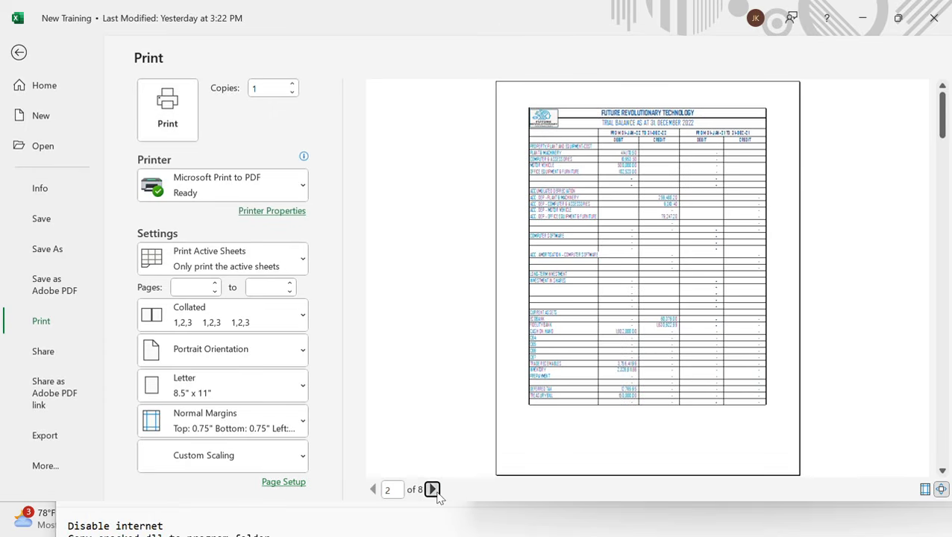
pyautogui.click(432, 490)
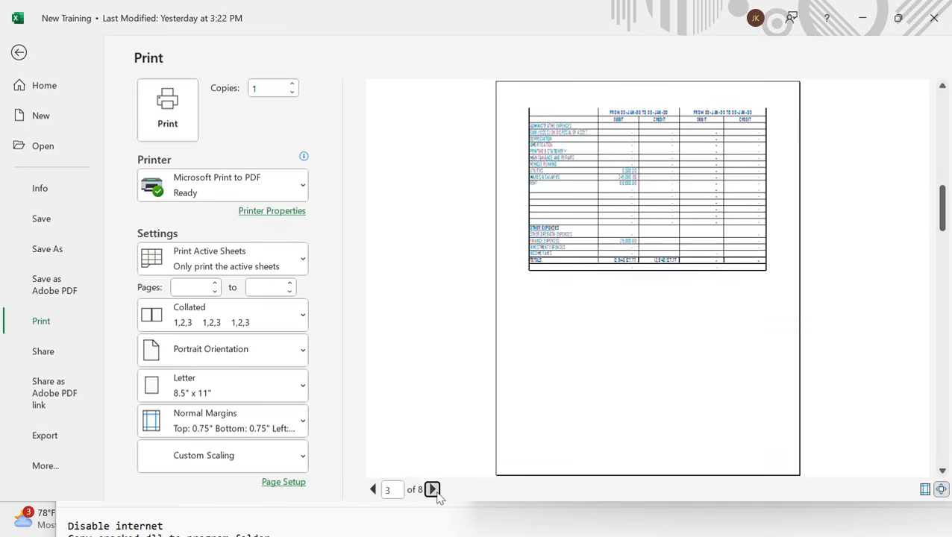
pyautogui.click(432, 490)
pyautogui.press('Escape')
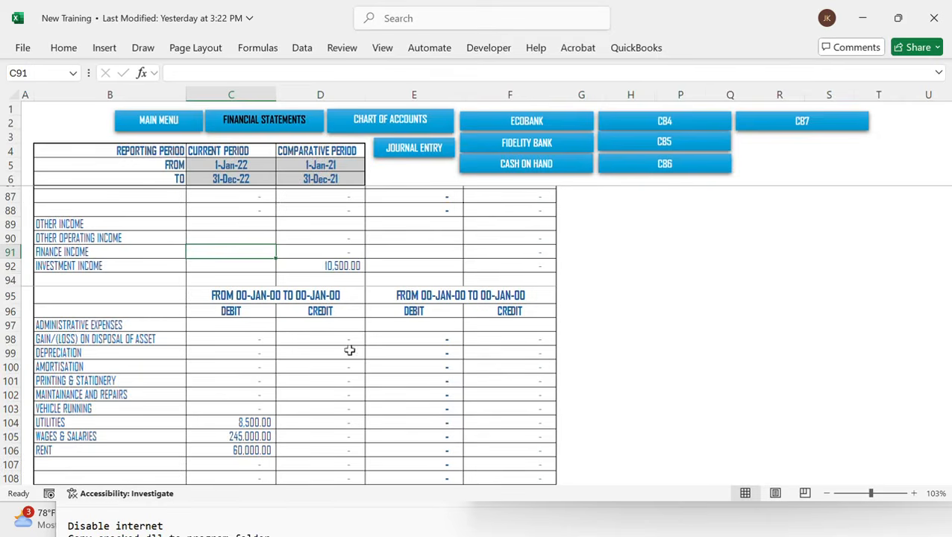
# Replace C89 with CTO in the income-section period heading formula
pyautogui.click(283, 299)
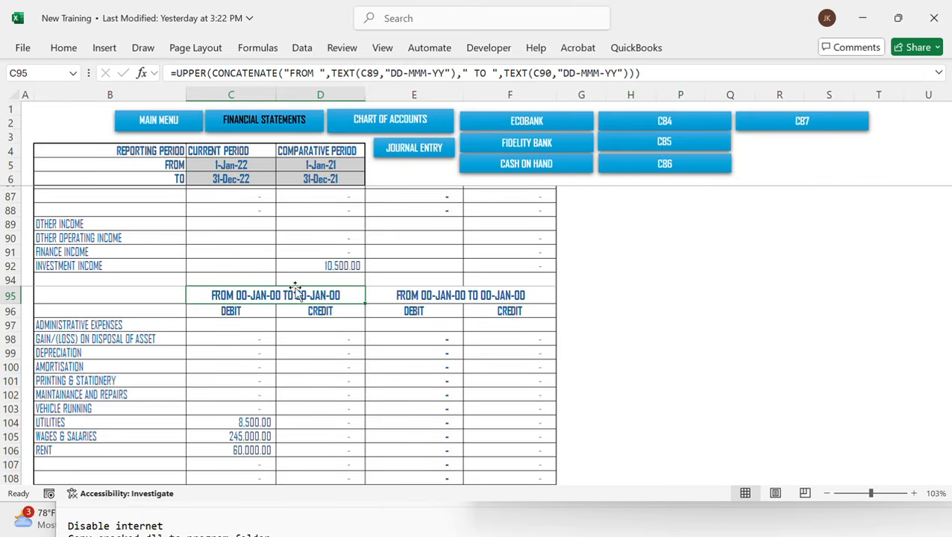
pyautogui.hotkey('ctrl', 'h')
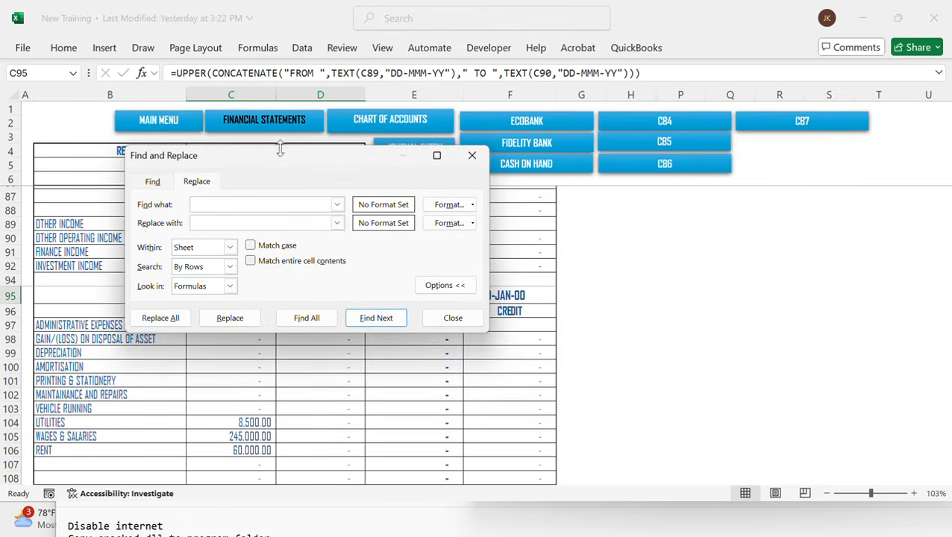
pyautogui.moveTo(277, 160); pyautogui.dragTo(584, 280)
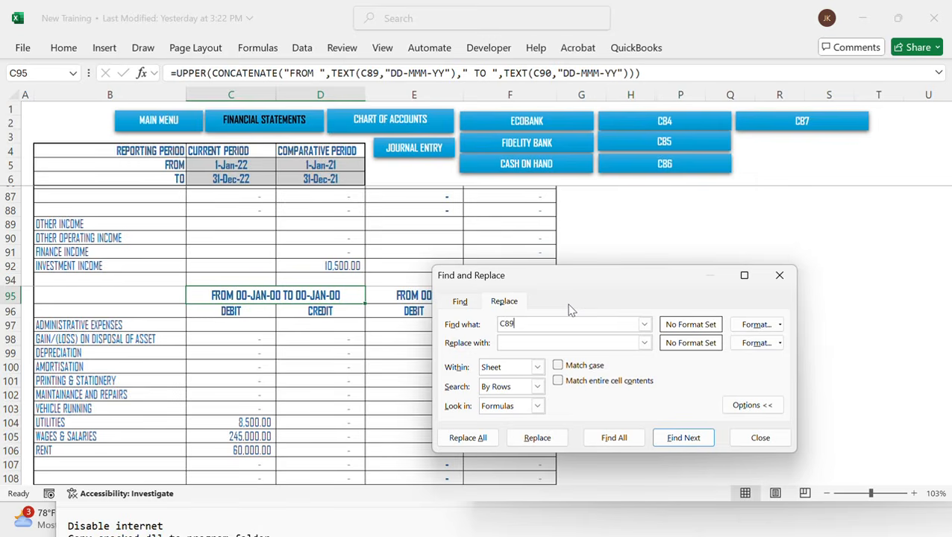
pyautogui.press('Tab')
pyautogui.click(538, 440)
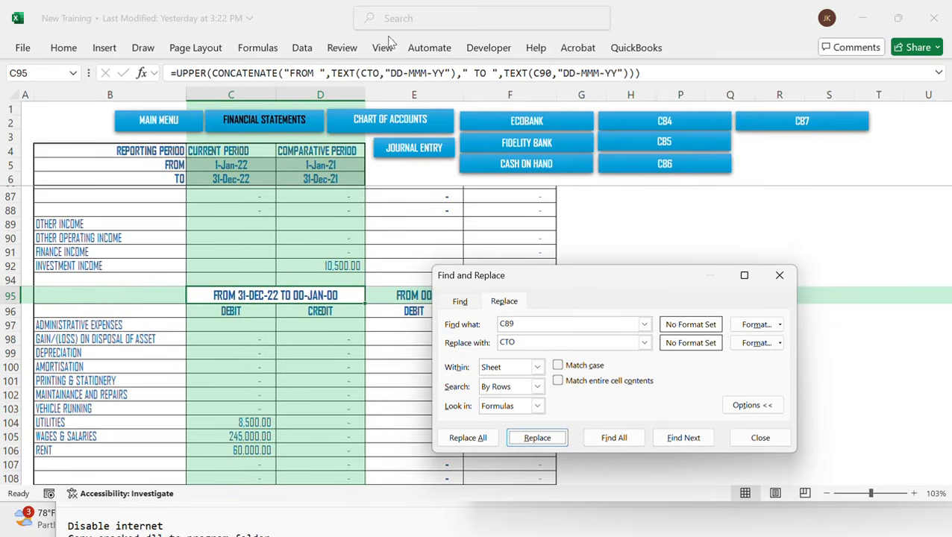
# Undo the last replacement in the period heading formula
pyautogui.click(170, 14)
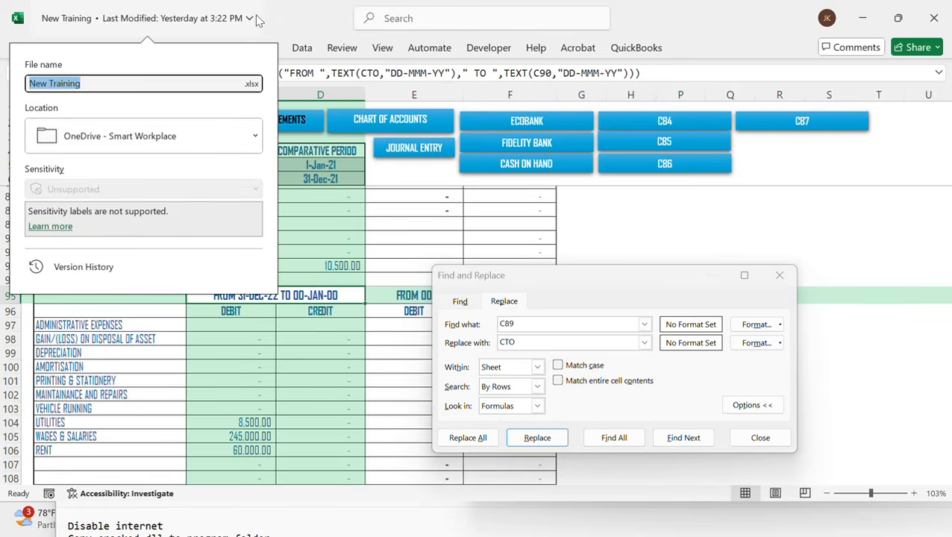
pyautogui.click(292, 25)
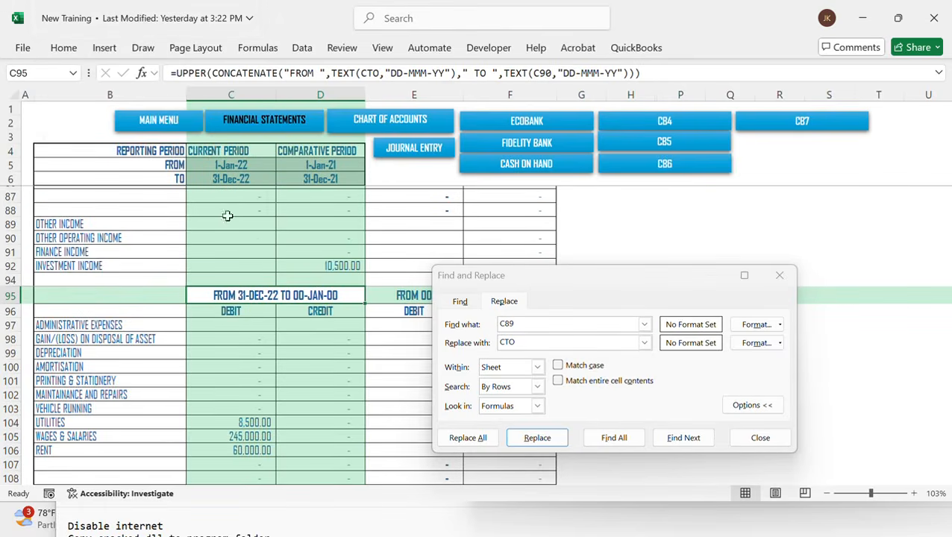
pyautogui.hotkey('ctrl', 'z')
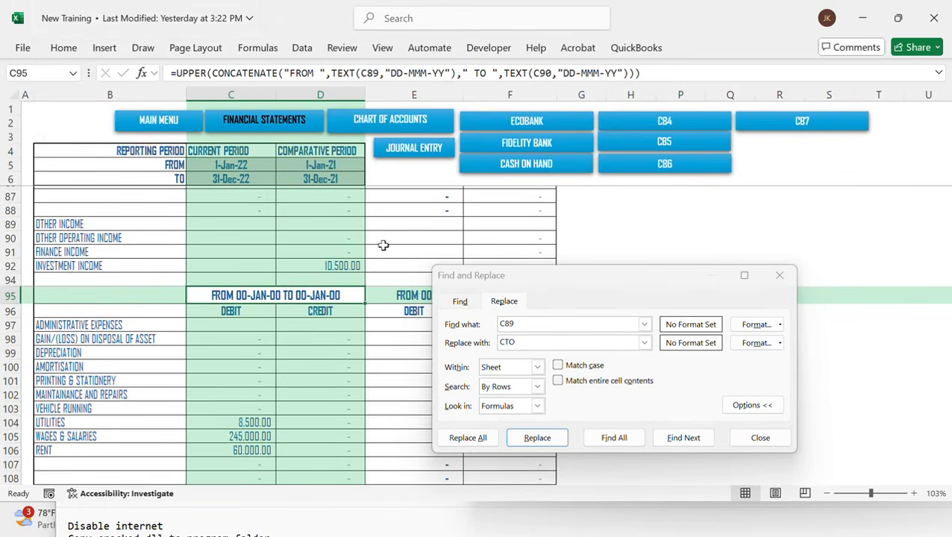
# Replace C89 with CFRM in the period heading formula above administrative expenses
pyautogui.click(521, 342)
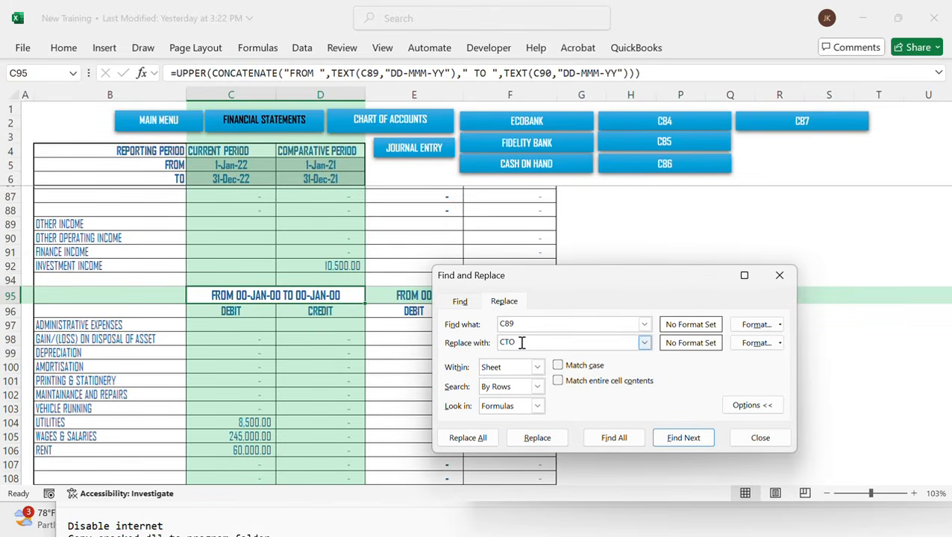
pyautogui.write('RM')
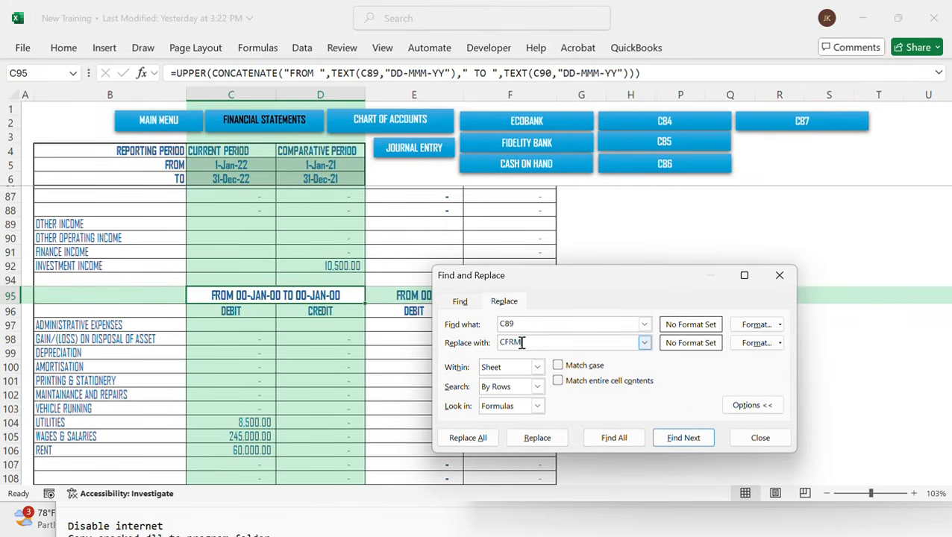
pyautogui.click(529, 437)
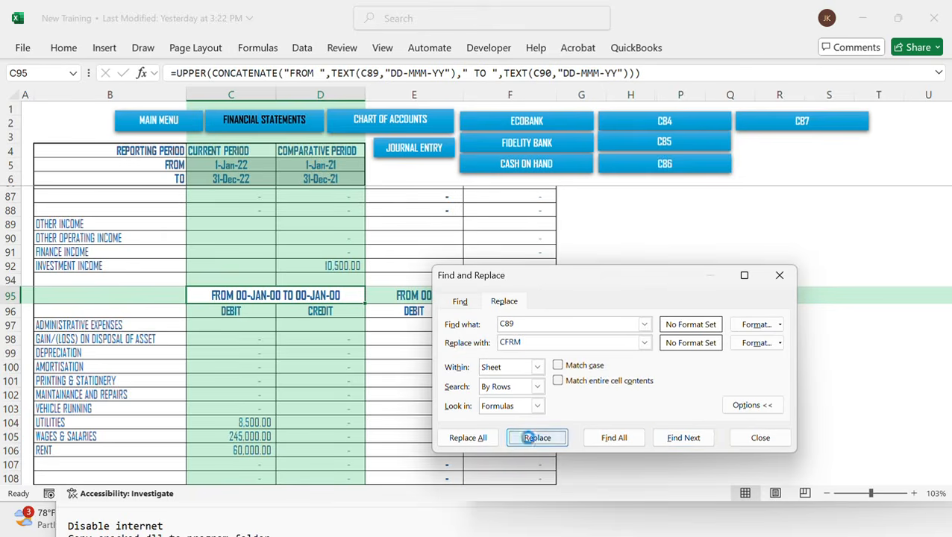
# Replace C90 with CTO in the same period heading formula
pyautogui.click(529, 323)
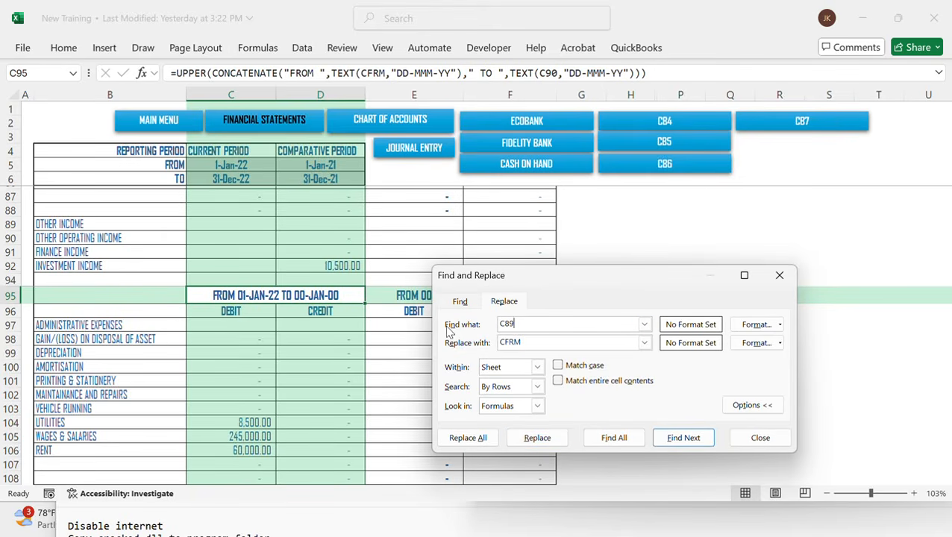
pyautogui.press('BackSpace')
pyautogui.press('BackSpace')
pyautogui.write('90')
pyautogui.press('Tab')
pyautogui.write('CTO')
pyautogui.click(537, 438)
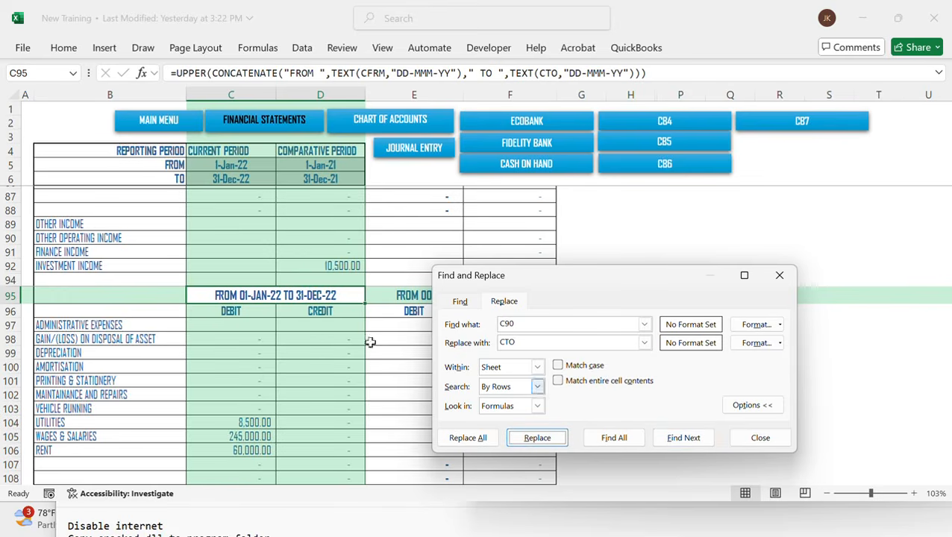
# Inspect the period heading formula above the equity section and close the Find and Replace dialog
pyautogui.moveTo(569, 286); pyautogui.dragTo(542, 415)
pyautogui.scroll(15, 290, 276)
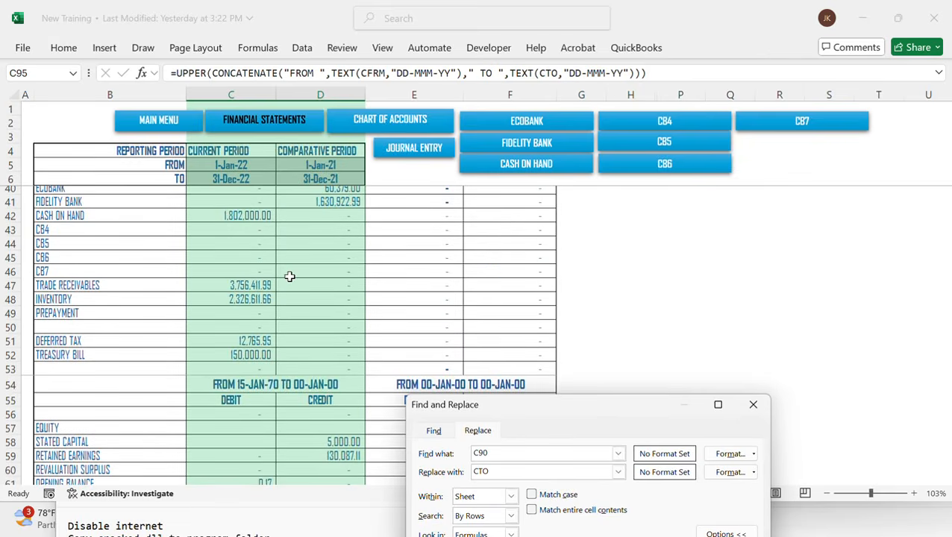
pyautogui.scroll(-4, 289, 276)
pyautogui.scroll(3, 289, 276)
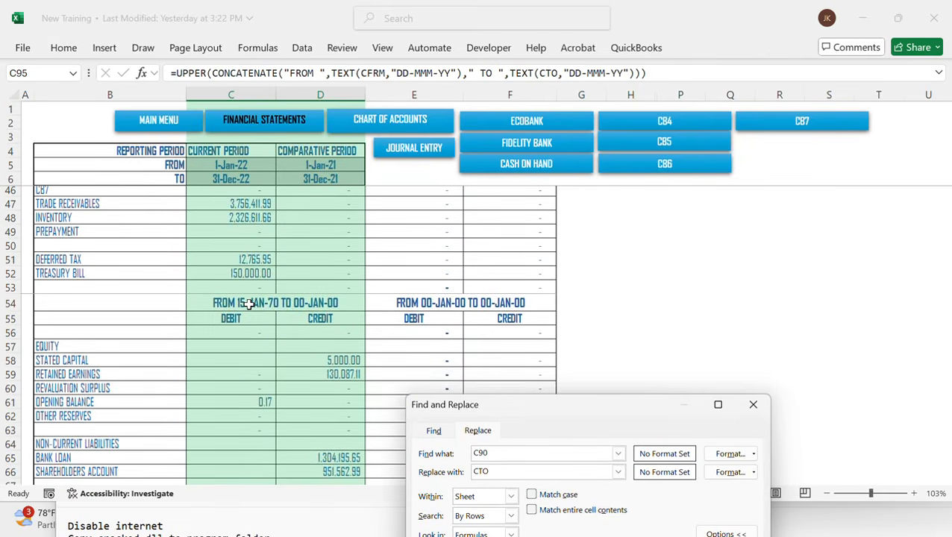
pyautogui.click(248, 302)
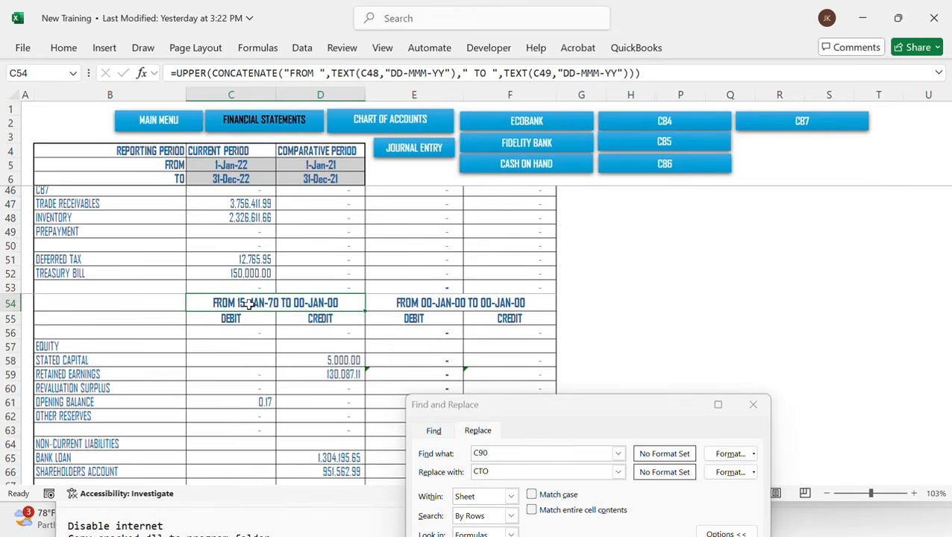
pyautogui.scroll(-17, 249, 303)
pyautogui.scroll(3, 250, 304)
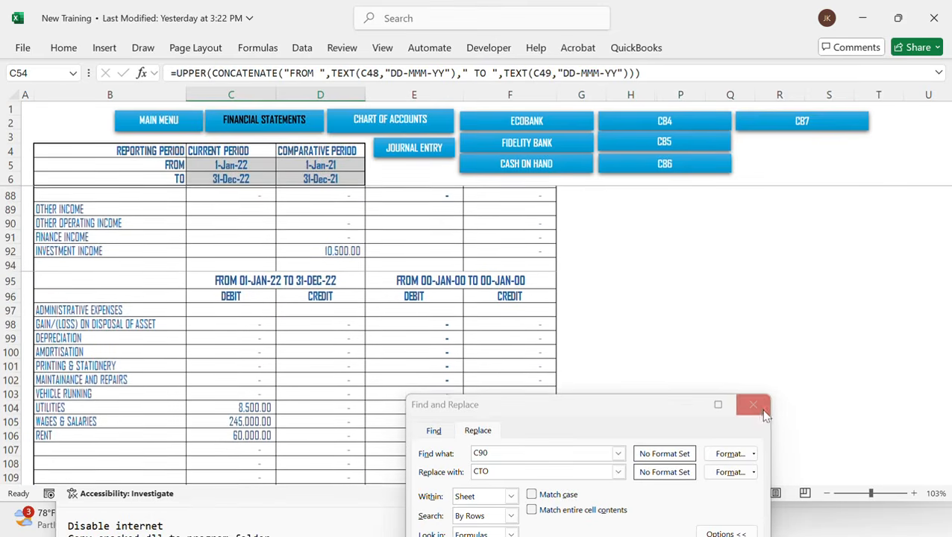
pyautogui.click(763, 413)
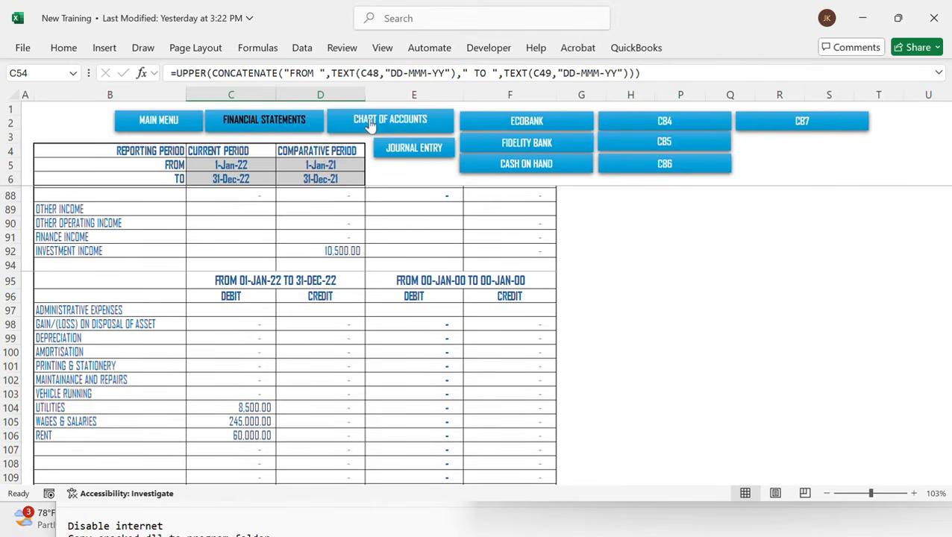
# Review the financial position, performance, changes in equity and notes sections down the sheet, then return to the main menu
pyautogui.scroll(-8, 364, 367)
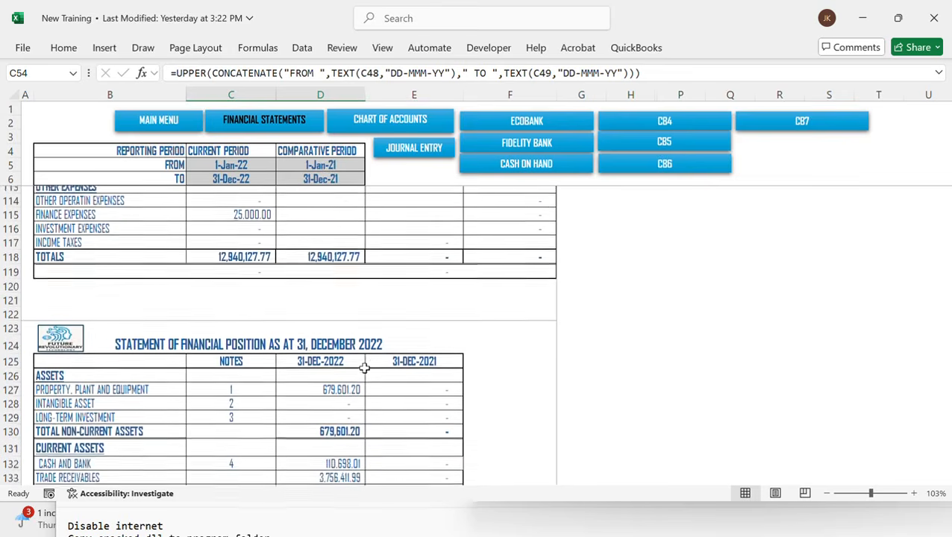
pyautogui.scroll(2, 358, 350)
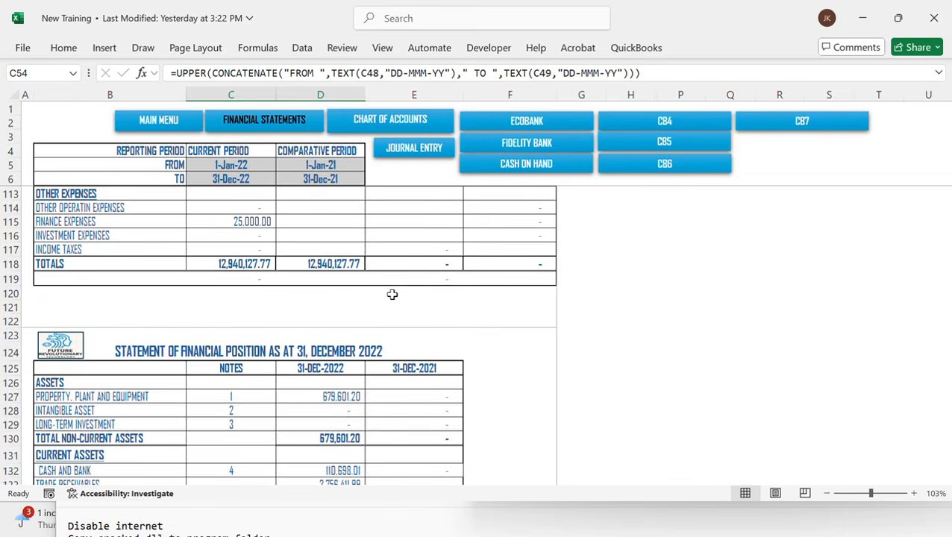
pyautogui.scroll(-4, 392, 294)
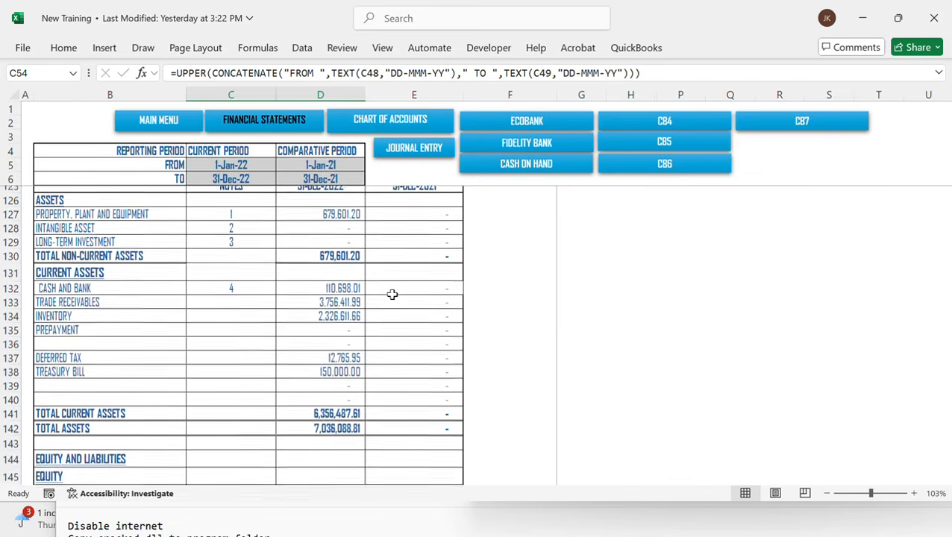
pyautogui.scroll(2, 391, 294)
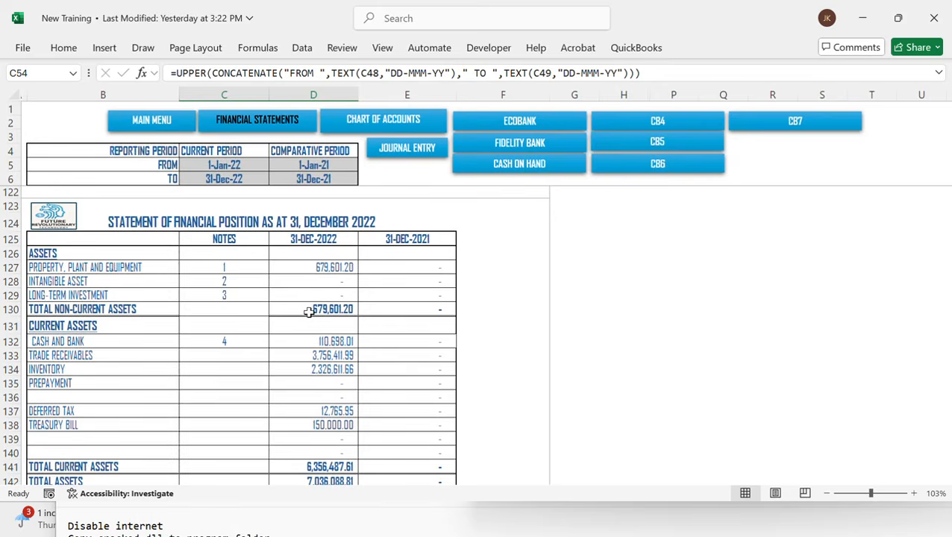
pyautogui.scroll(-2, 309, 312)
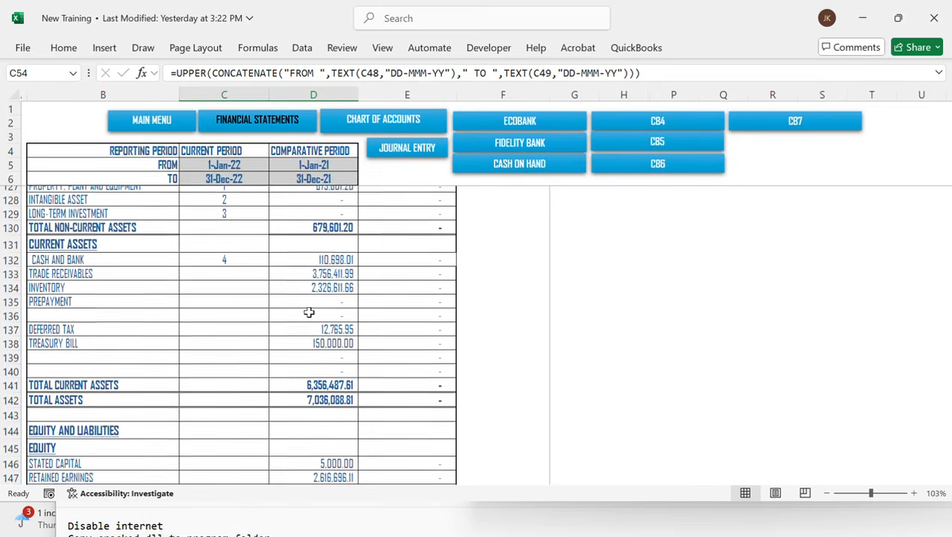
pyautogui.scroll(-5, 309, 311)
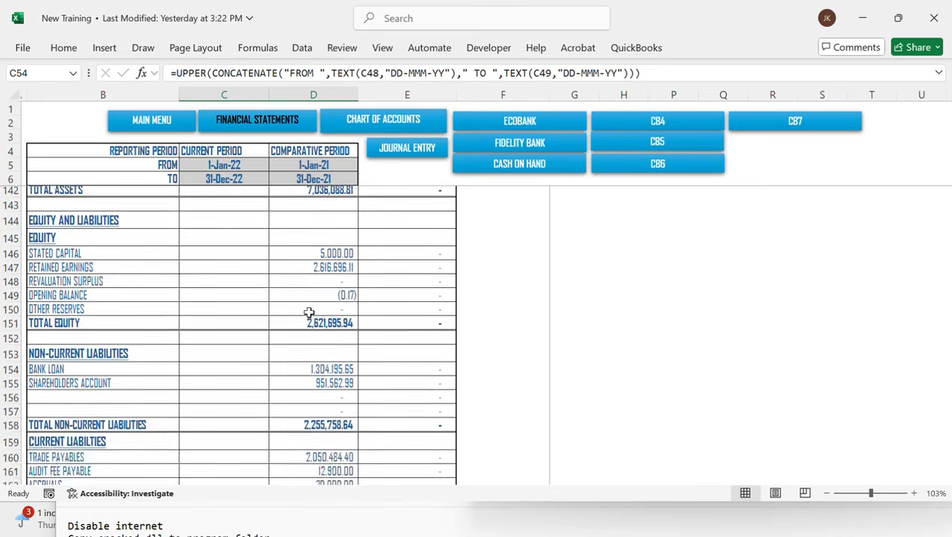
pyautogui.scroll(2, 309, 312)
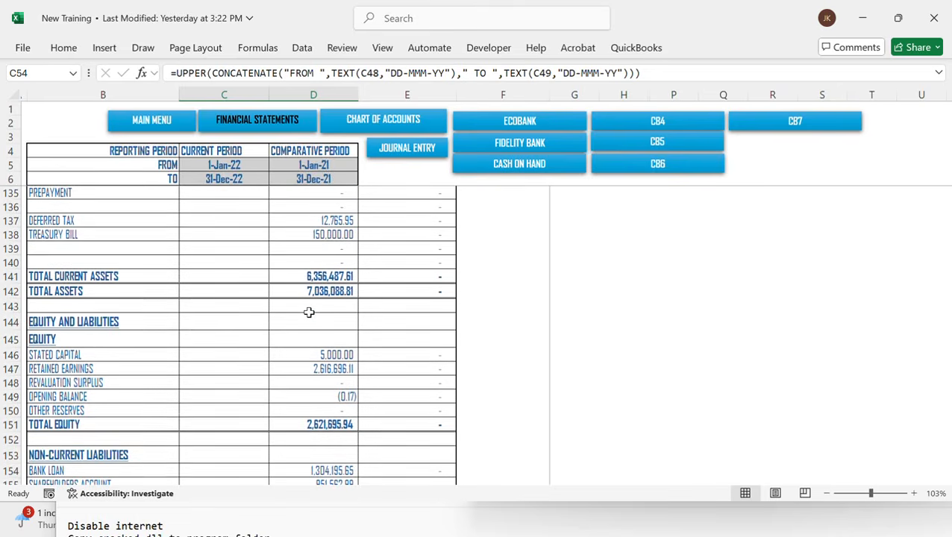
pyautogui.scroll(-5, 309, 312)
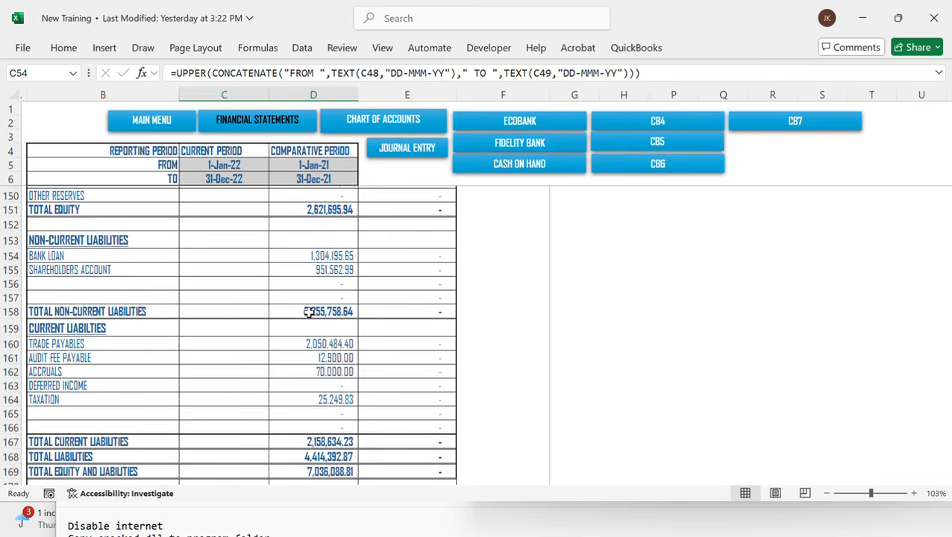
pyautogui.scroll(-3, 308, 312)
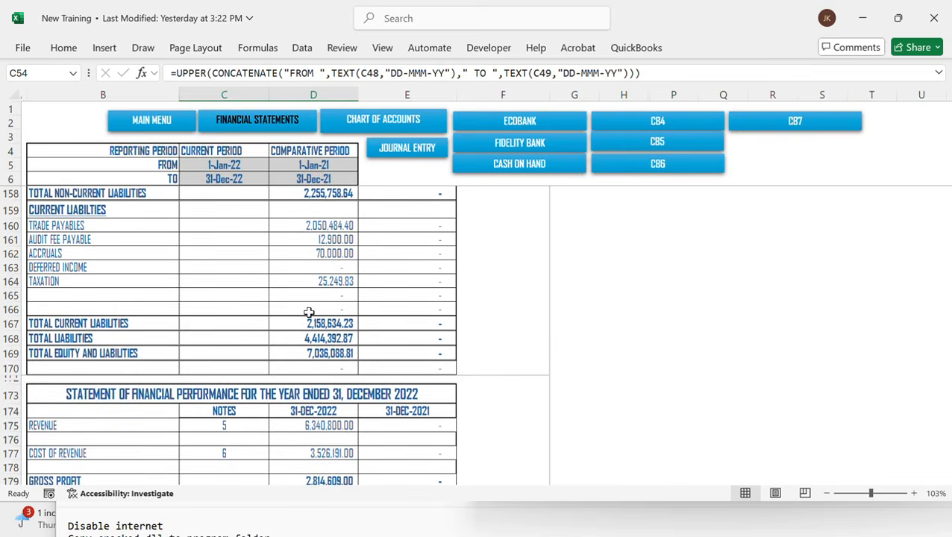
pyautogui.scroll(-2, 309, 312)
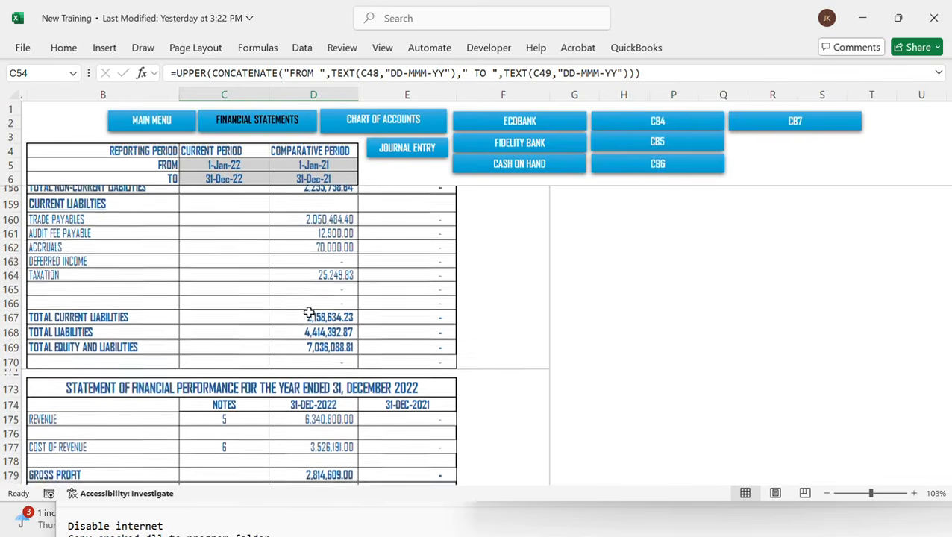
pyautogui.scroll(-3, 309, 312)
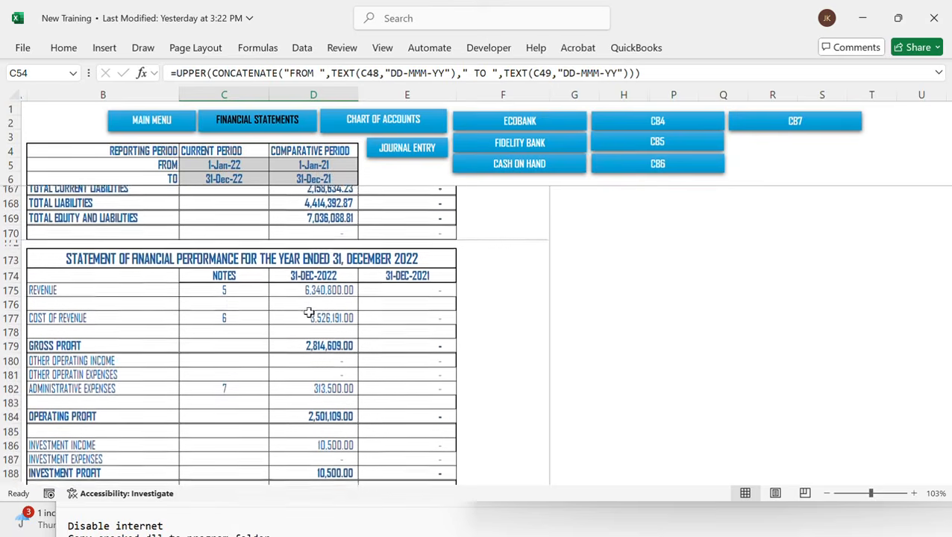
pyautogui.scroll(-1, 309, 313)
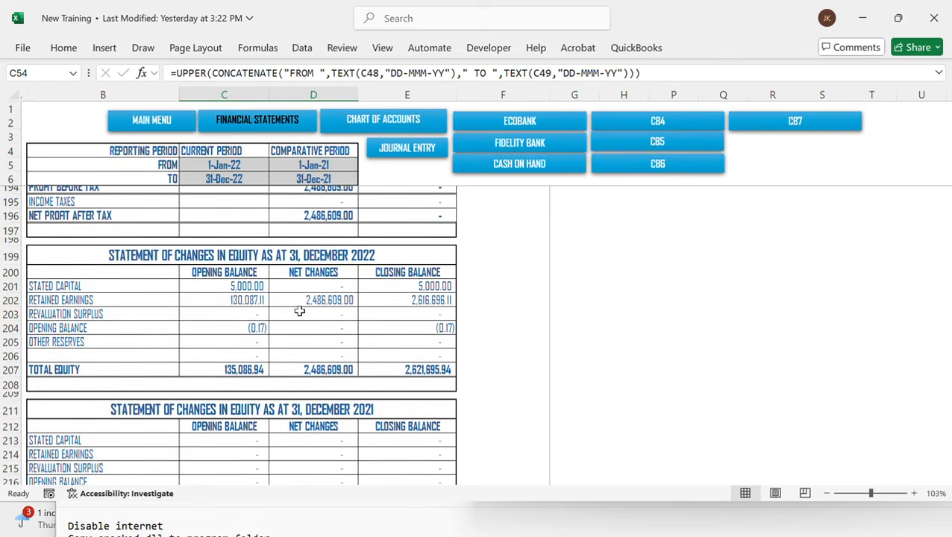
pyautogui.scroll(-7, 317, 337)
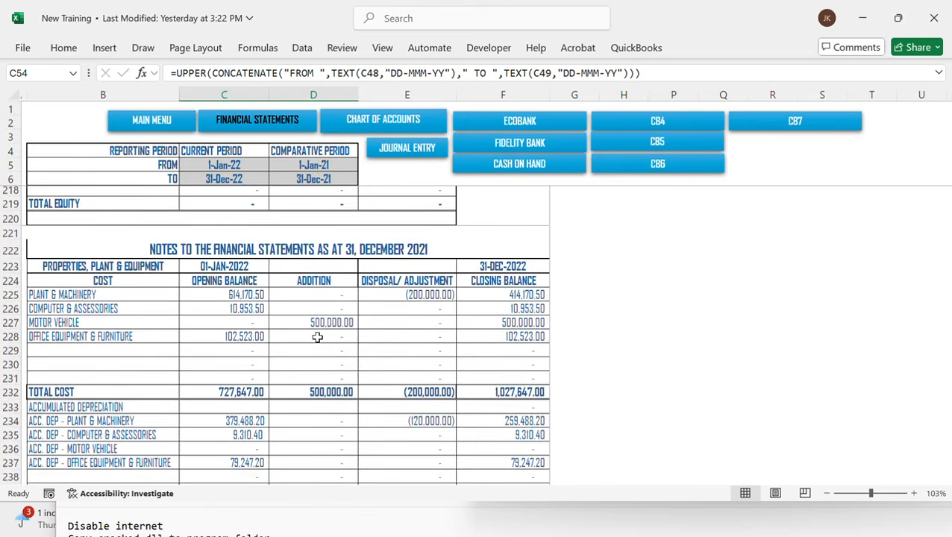
pyautogui.scroll(5, 317, 337)
pyautogui.scroll(1, 317, 338)
pyautogui.scroll(-15, 317, 337)
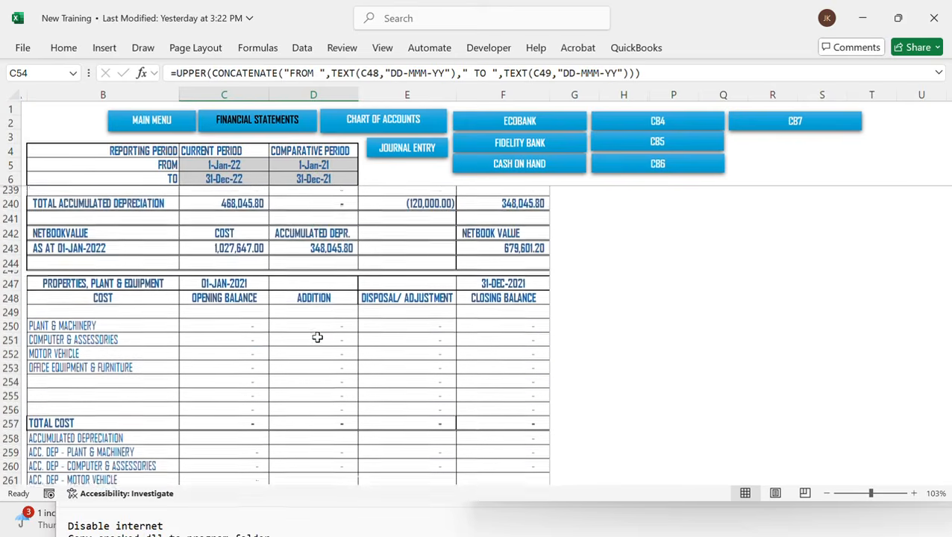
pyautogui.scroll(-17, 317, 337)
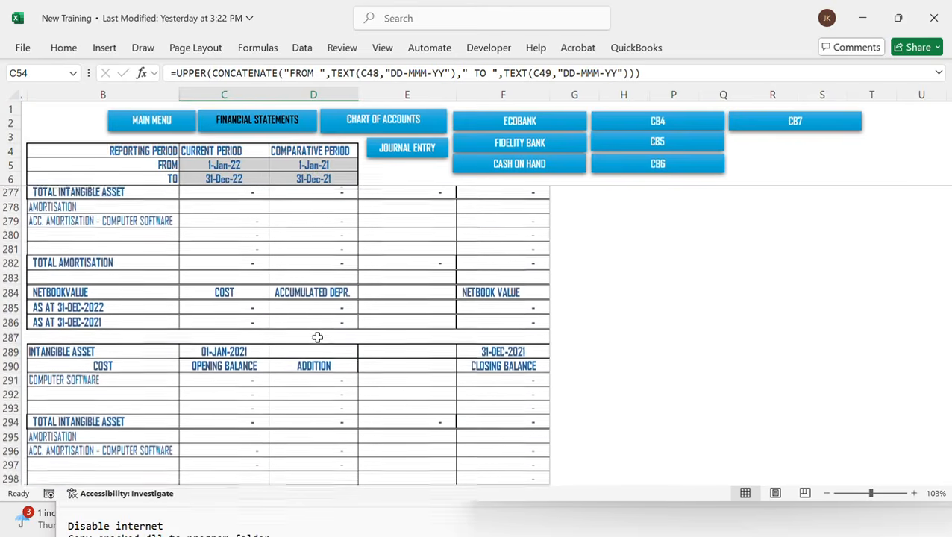
pyautogui.scroll(-8, 317, 337)
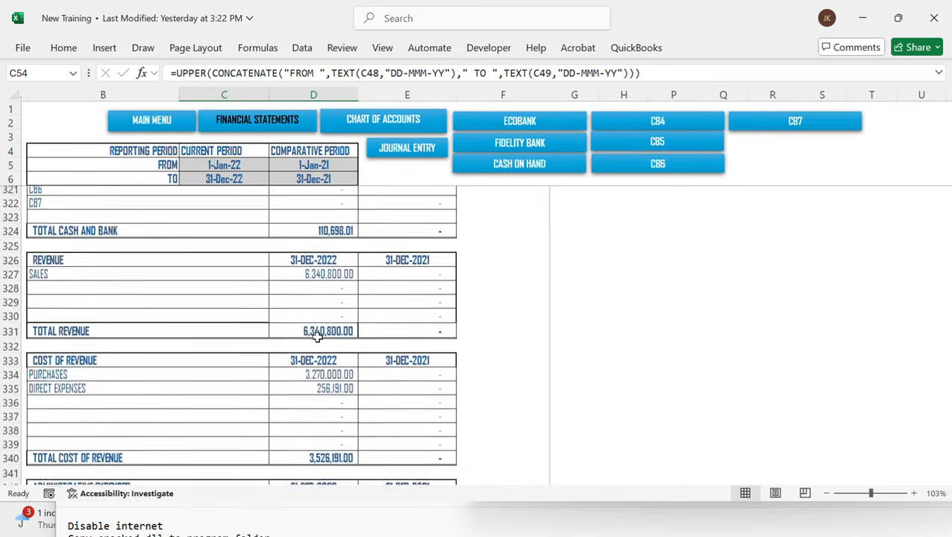
pyautogui.scroll(-5, 317, 337)
pyautogui.scroll(4, 317, 337)
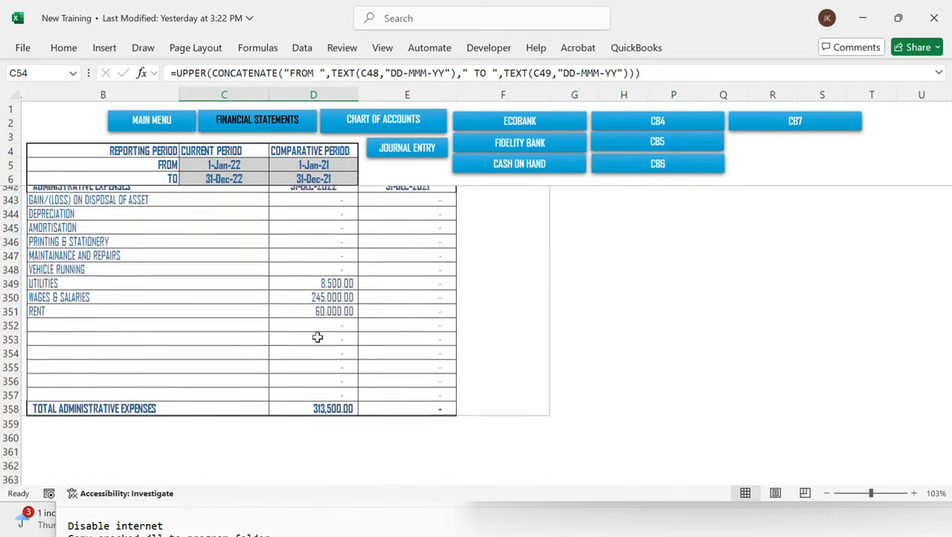
pyautogui.scroll(4, 317, 337)
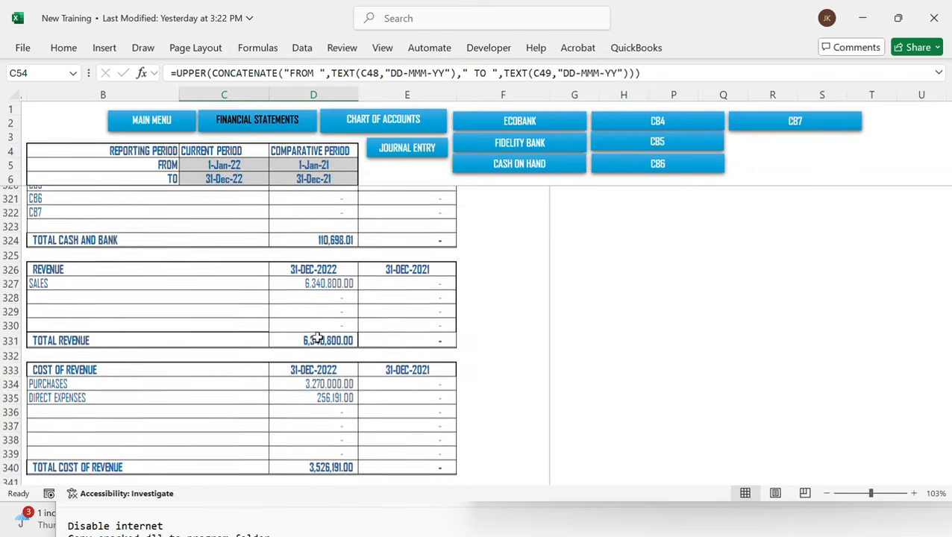
pyautogui.scroll(20, 317, 337)
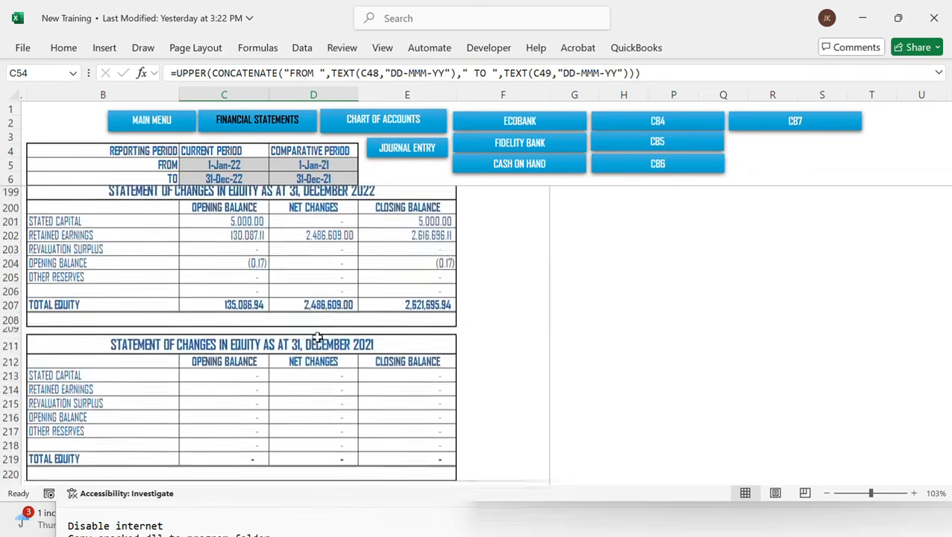
pyautogui.scroll(20, 317, 337)
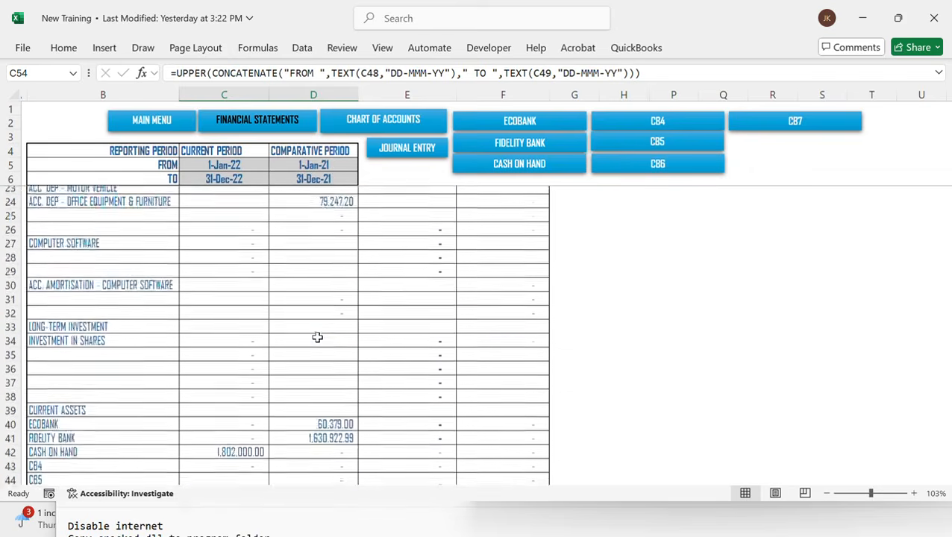
pyautogui.scroll(5, 317, 337)
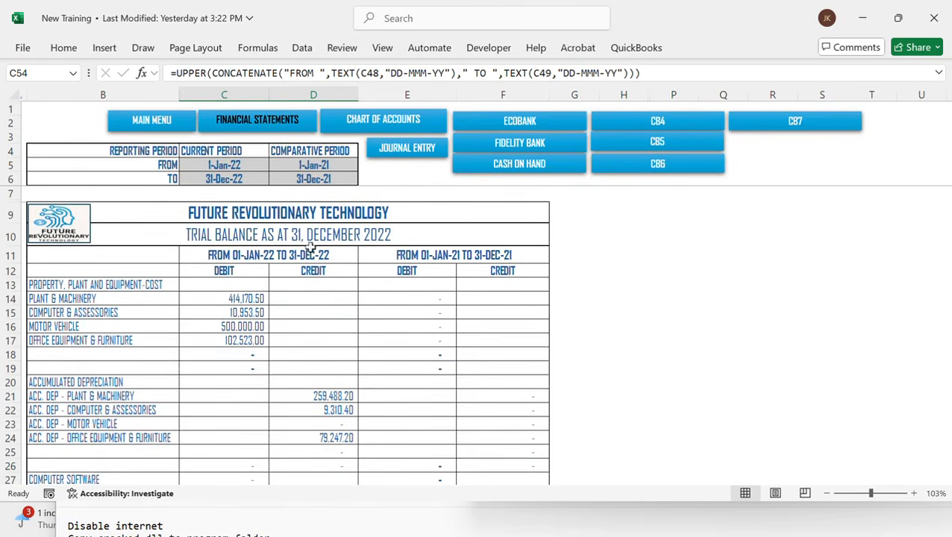
pyautogui.click(153, 121)
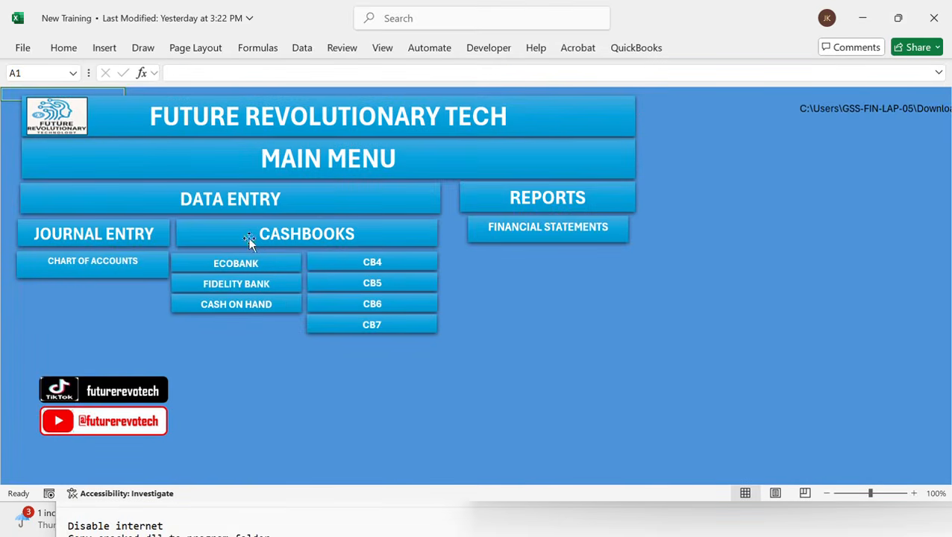